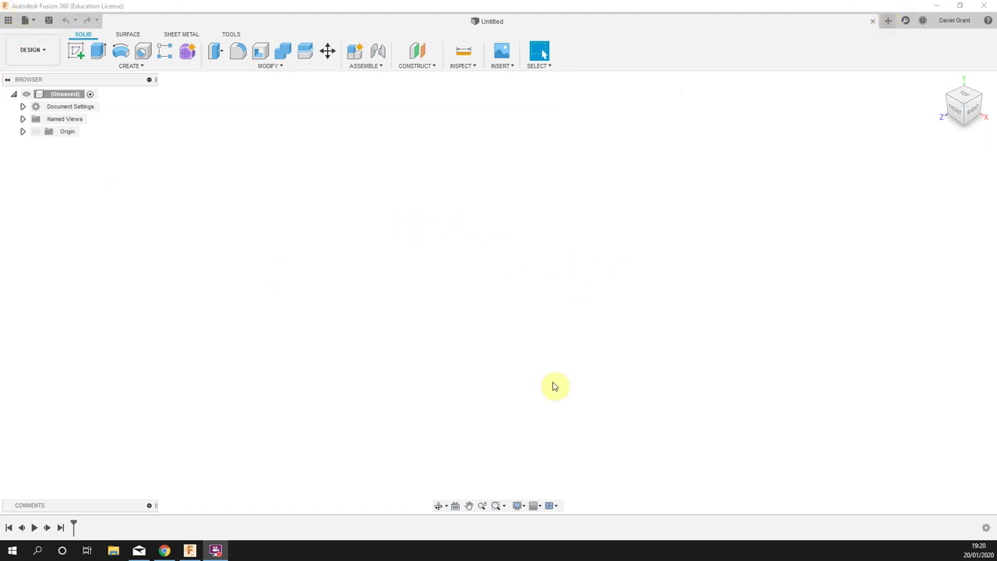
- Save the new design with the name Dice in the School work location
left_click(47, 20)
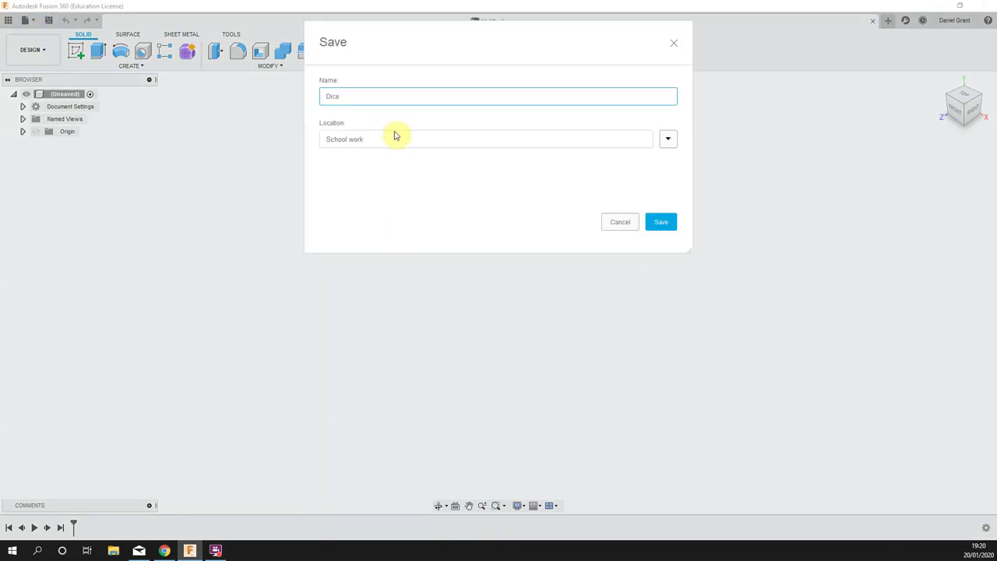
left_click(661, 222)
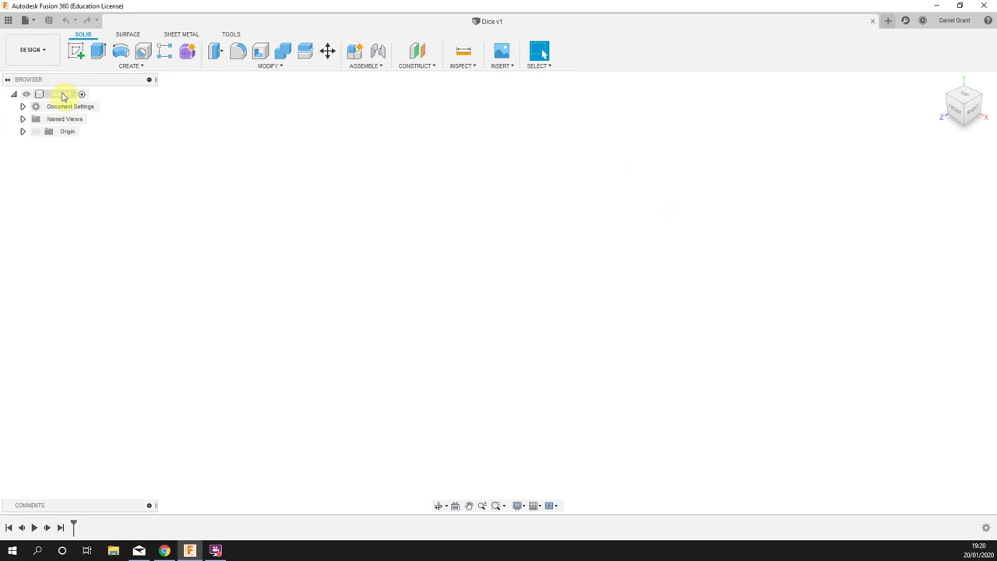
- Create a new component under the top-level Dice design and rename it Dice
right_click(63, 95)
left_click(81, 100)
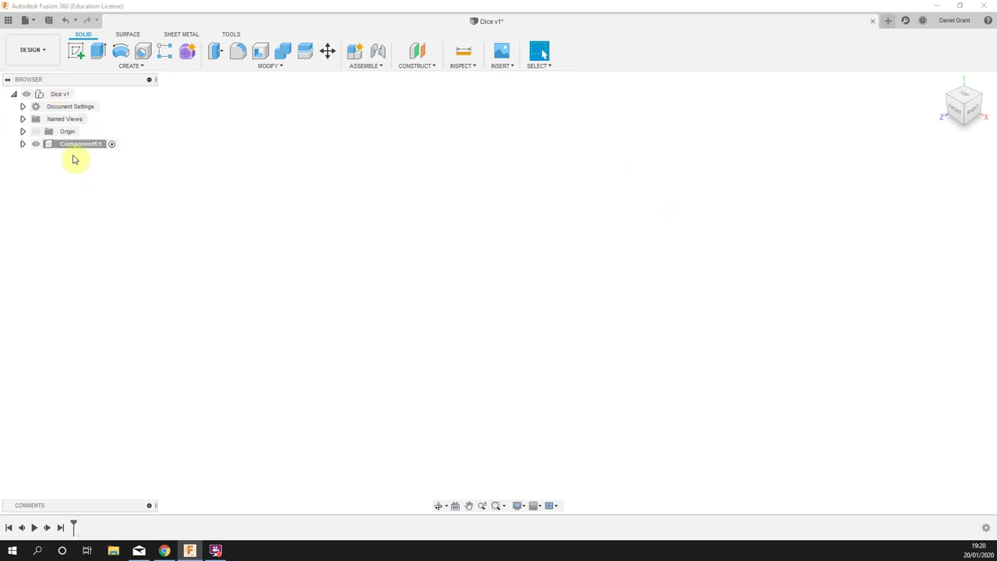
left_click(73, 148)
left_click(87, 149)
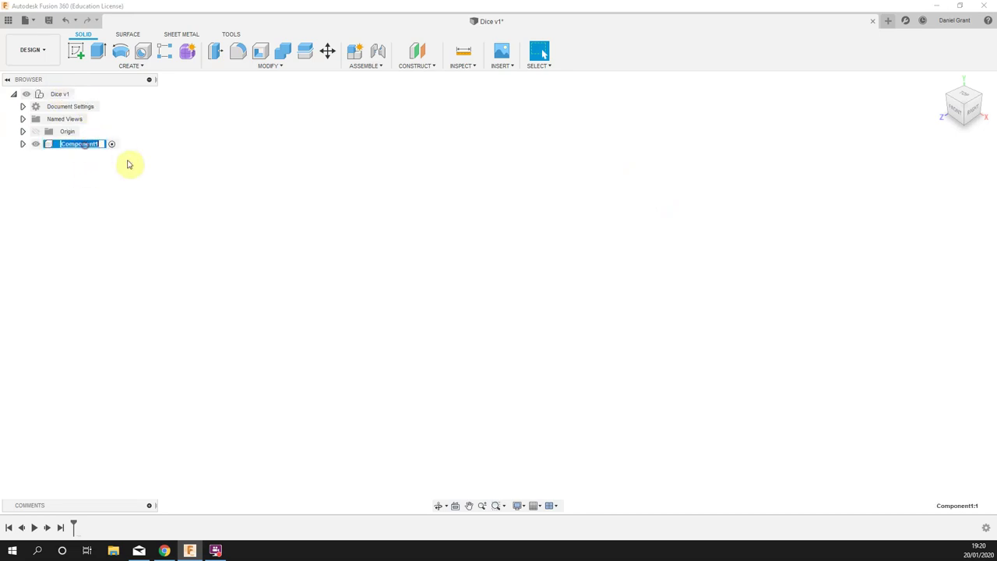
type("Dice")
key("Return")
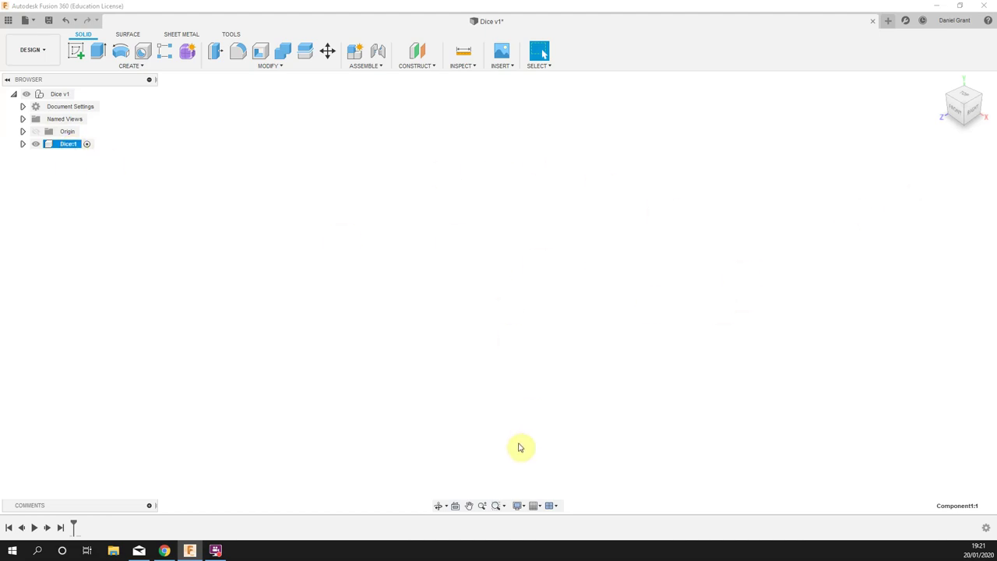
- Turn on the layout grid and start a sketch on the horizontal ground plane
left_click(535, 507)
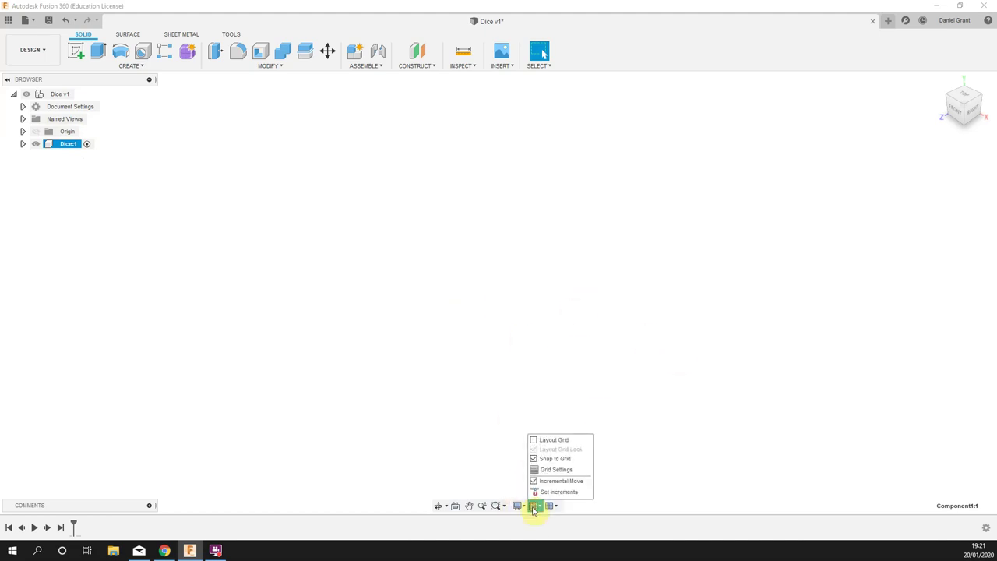
left_click(537, 440)
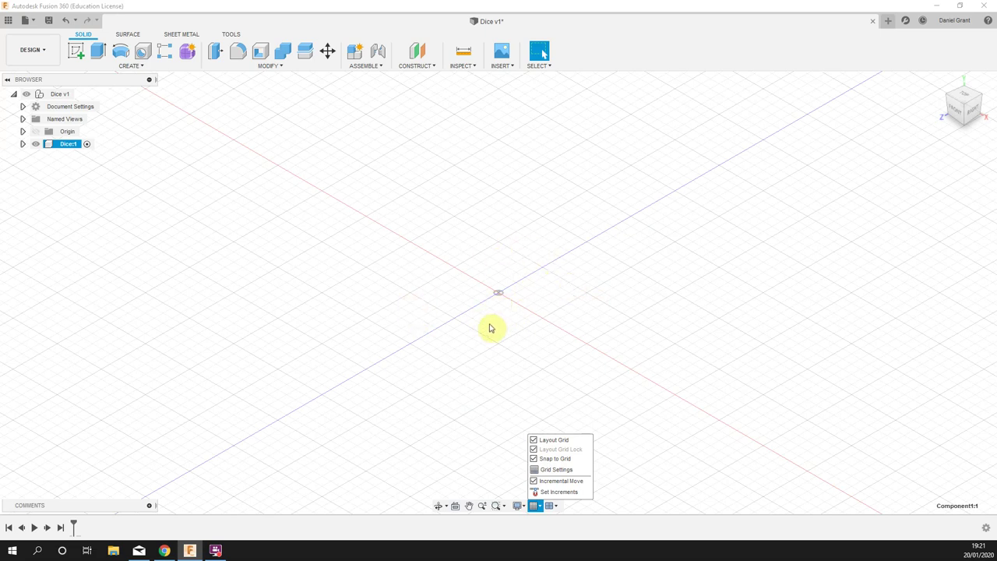
left_click(78, 52)
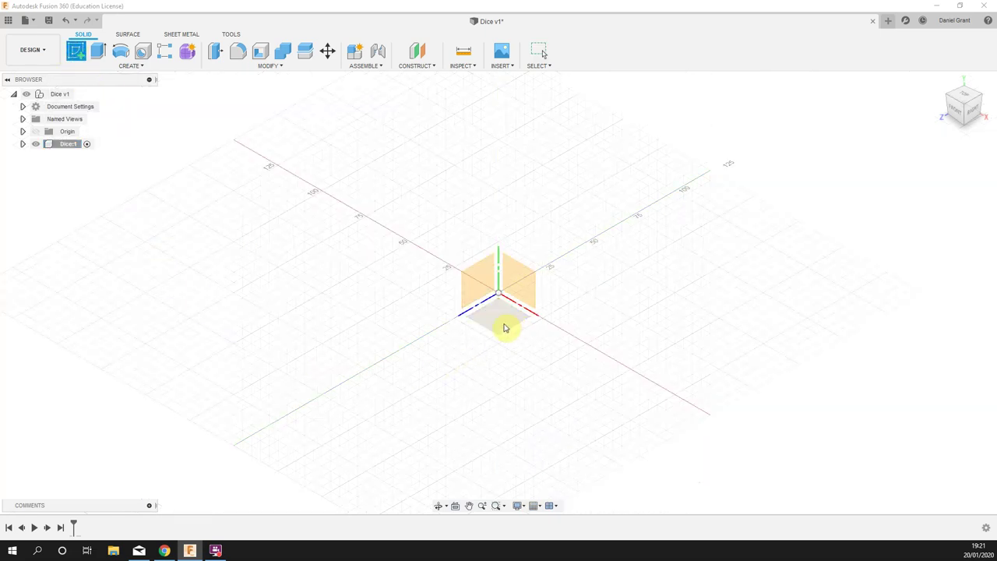
middle_click_drag(574, 363, 667, 359, "shift")
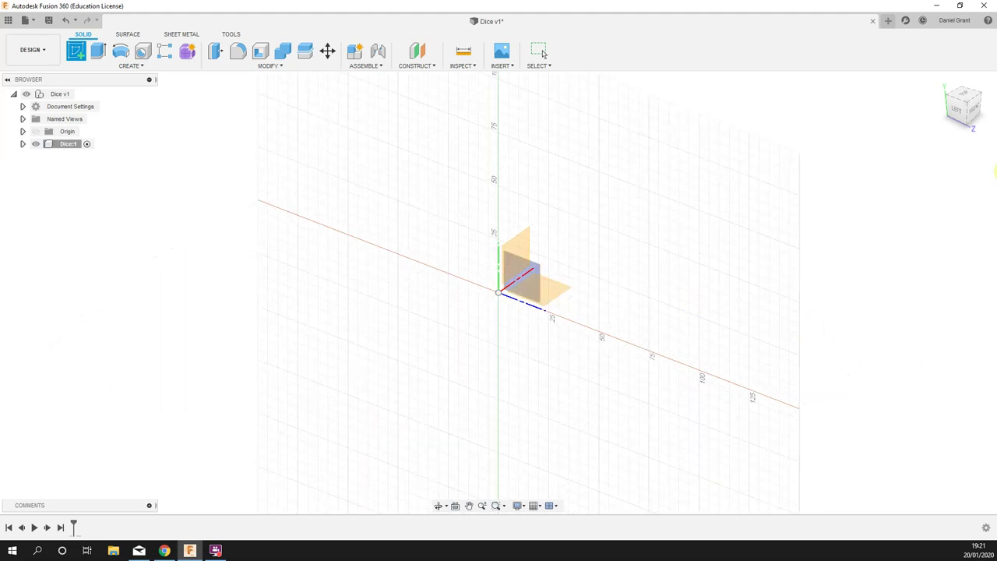
middle_click_drag(768, 303, 686, 318, "shift")
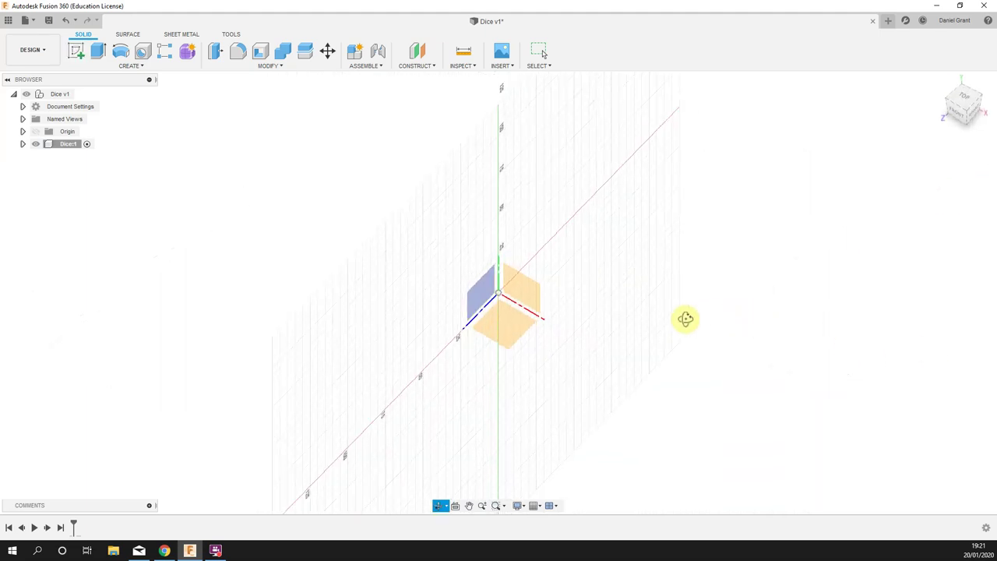
middle_click_drag(561, 364, 556, 283, "shift")
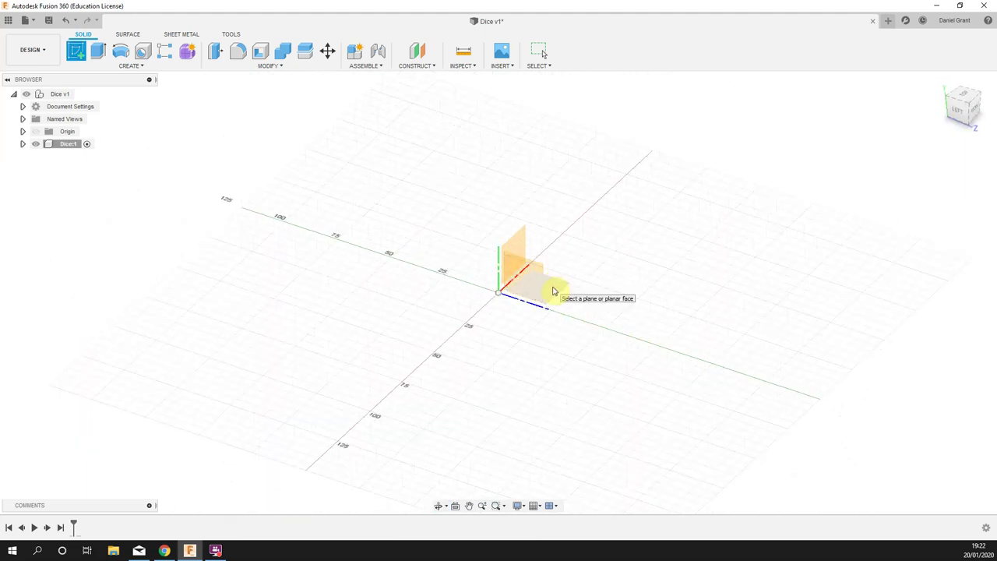
left_click(553, 290)
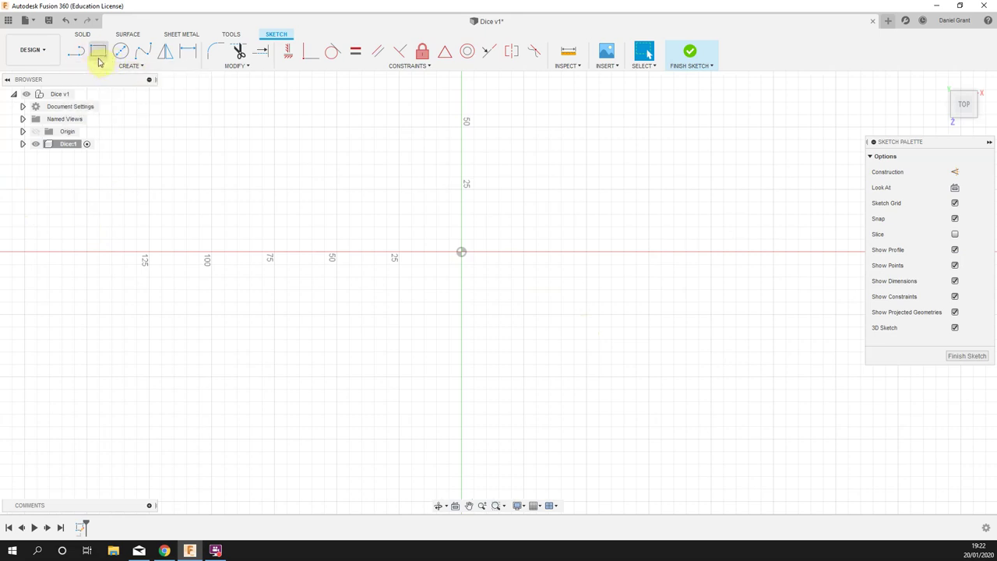
left_click(129, 67)
mouse_move(99, 95)
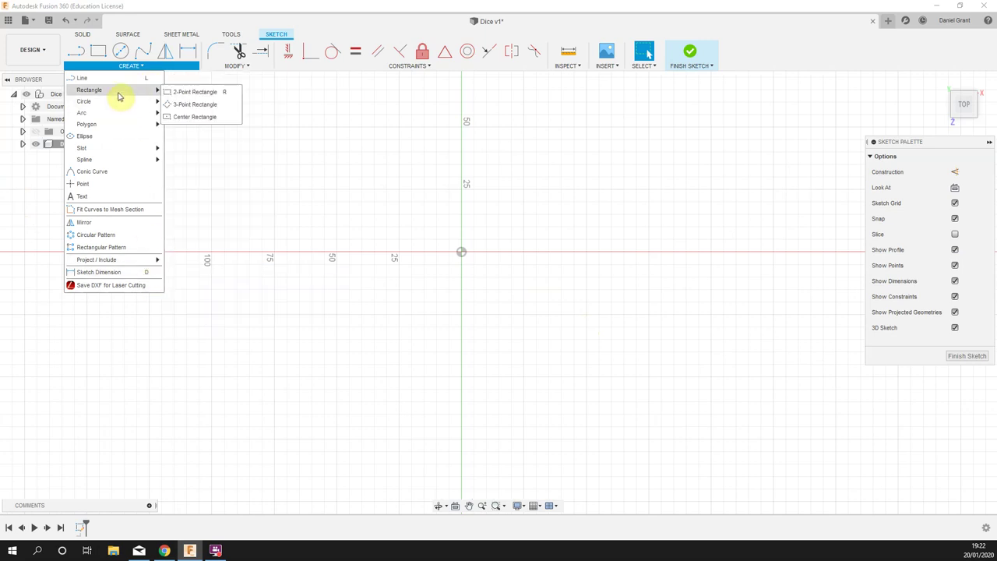
left_click(232, 67)
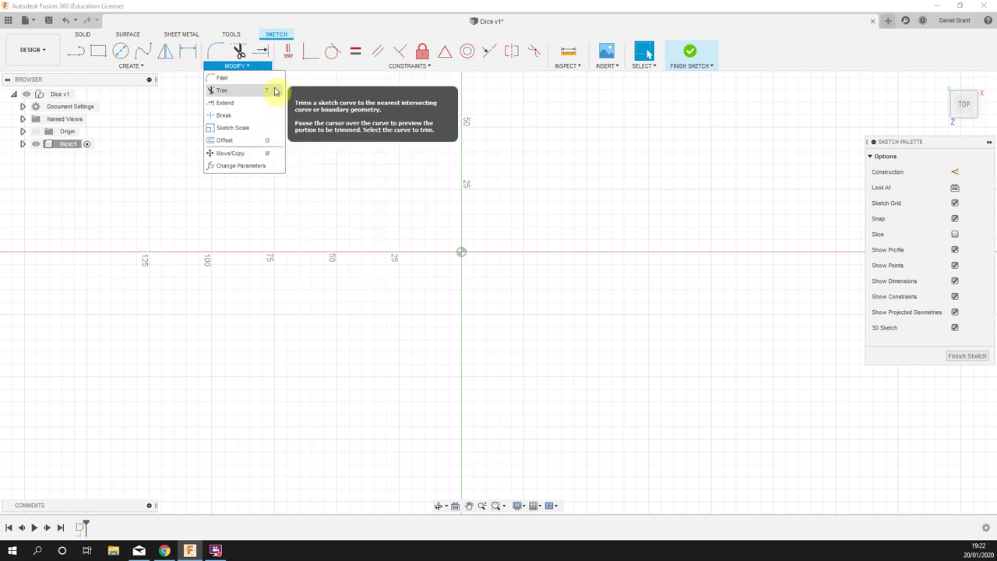
- Start a 2-Point Rectangle with its first corner at the sketch origin
left_click(134, 66)
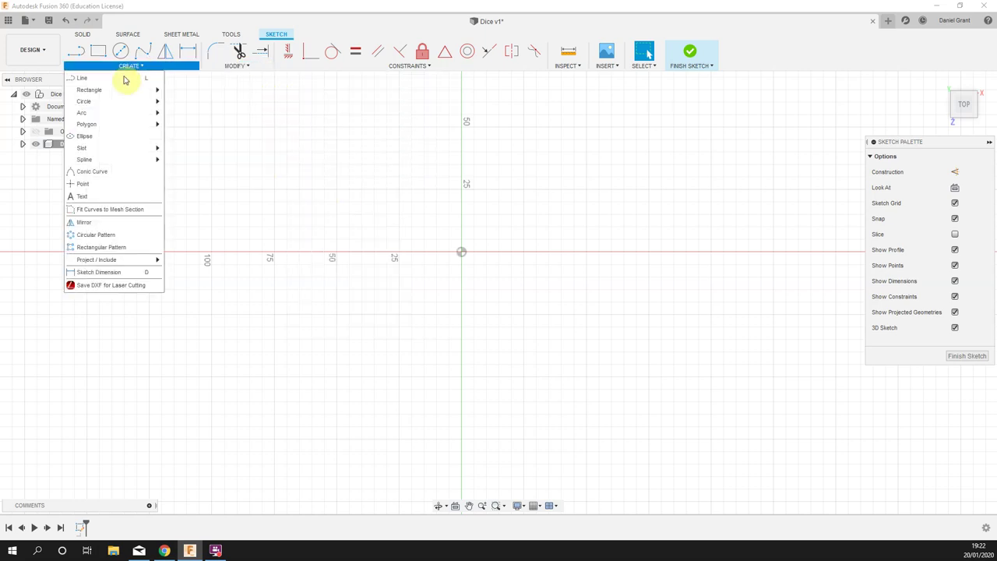
mouse_move(127, 89)
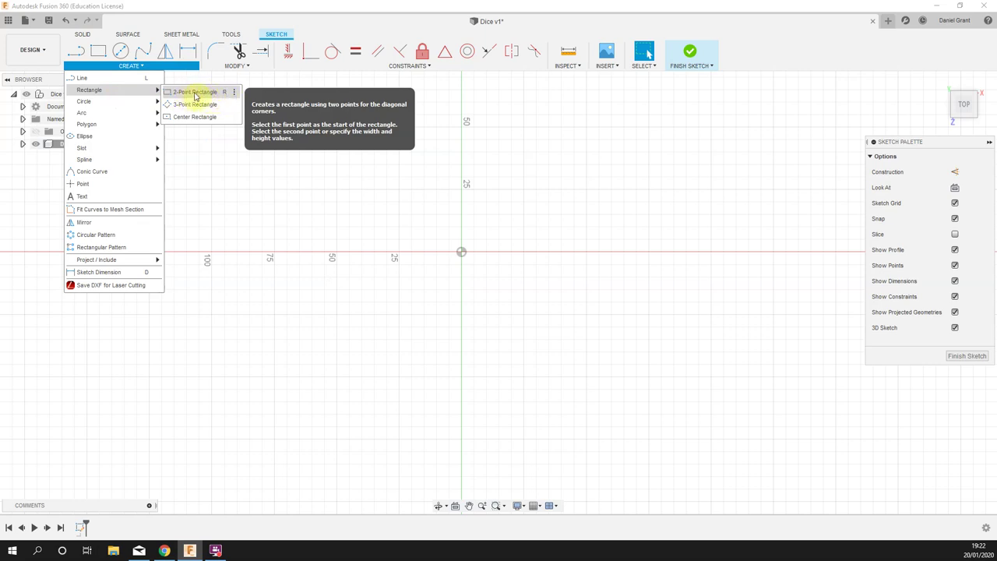
left_click(195, 93)
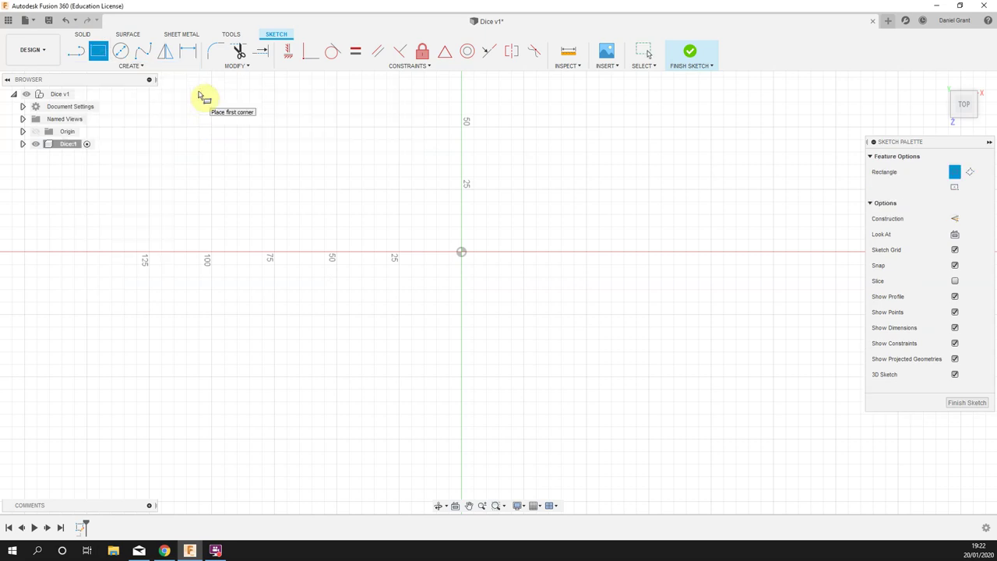
left_click(461, 256)
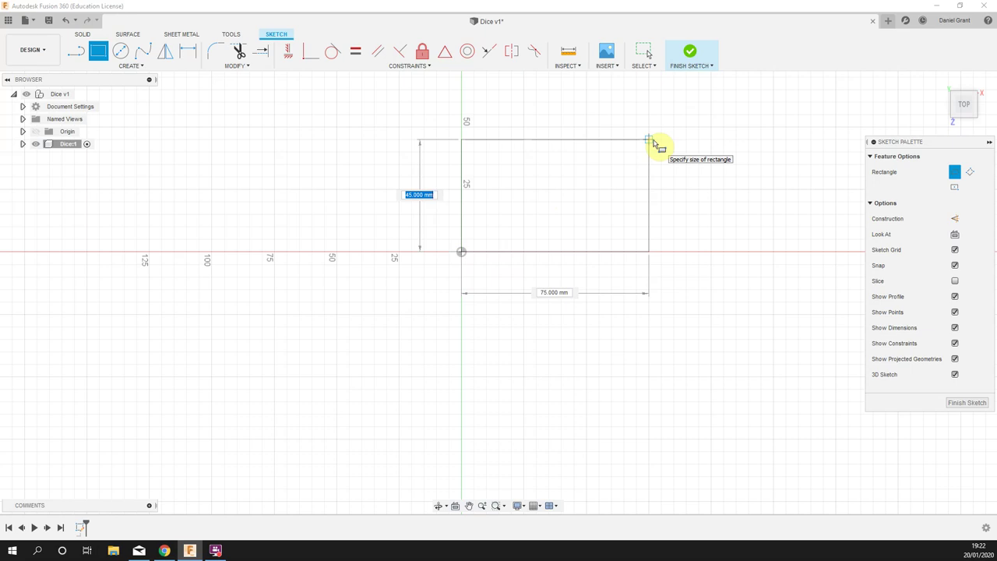
- Try to set both the height and the width of the rectangle to 40 mm while drawing it
type("40")
key("Tab")
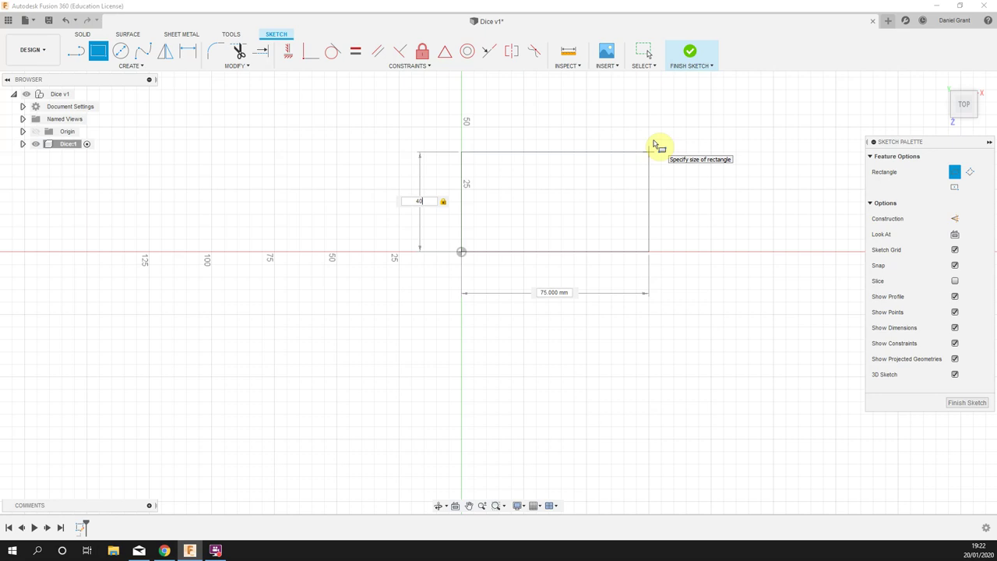
key("Tab")
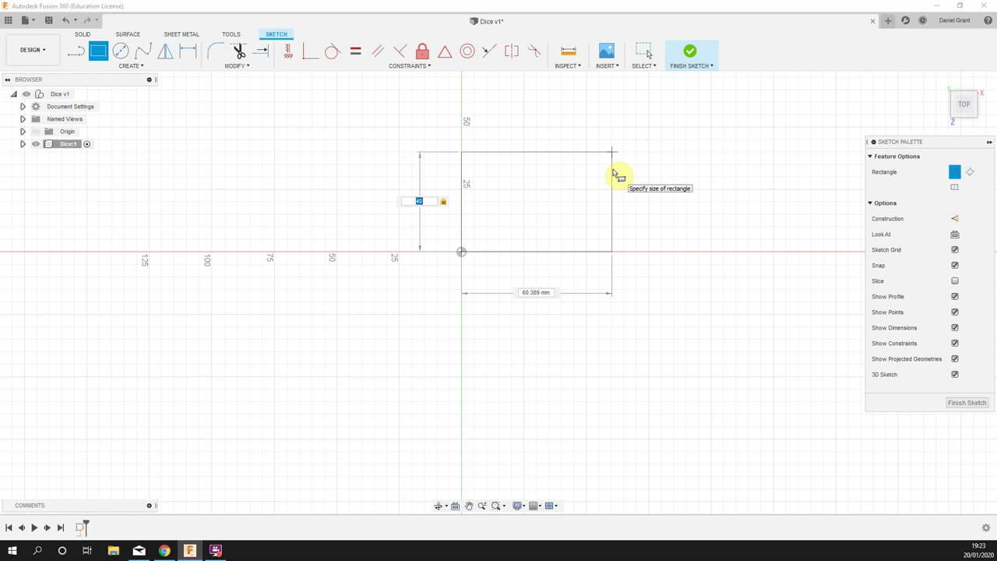
key("Tab")
key("Tab")
key("Tab")
key("Tab")
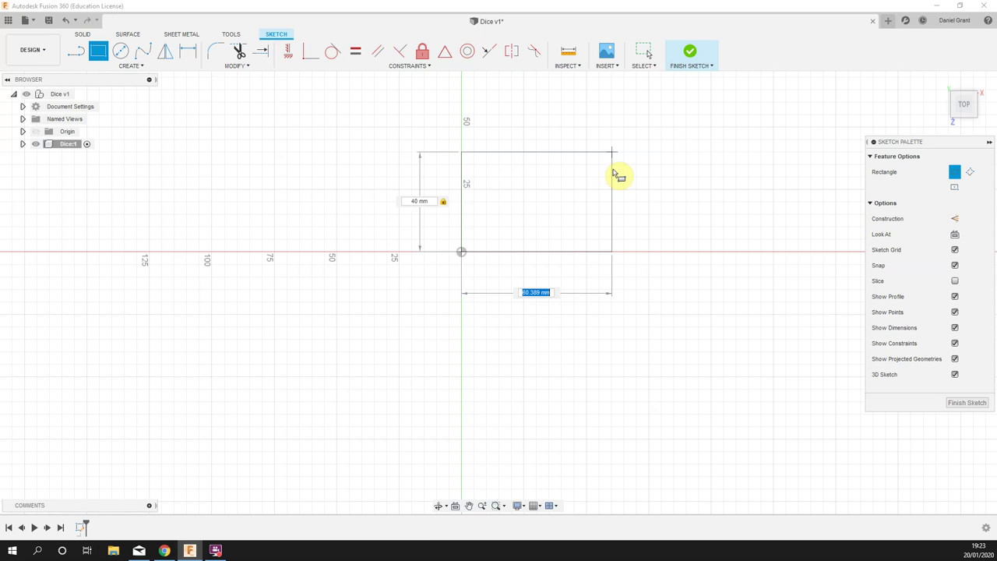
key("Tab")
type("40")
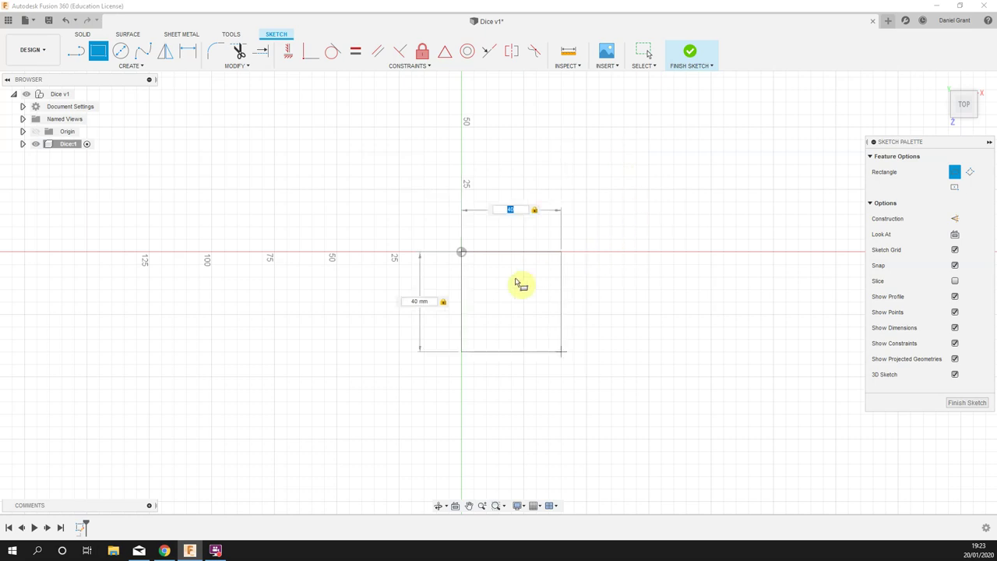
- Clear the entered size and place the rectangle's opposite corner freehand, above the red axis, about 88 mm across
key("BackSpace")
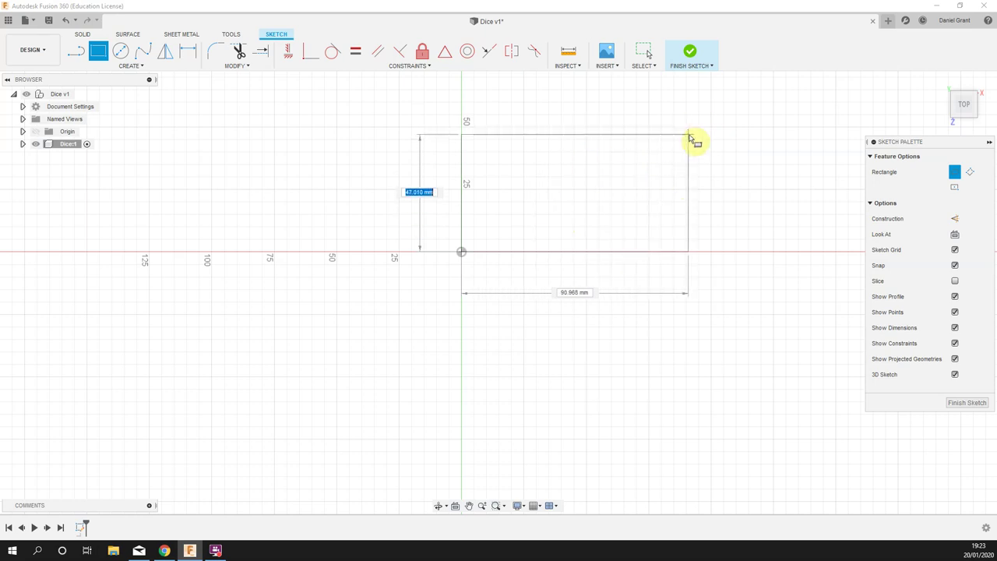
left_click(682, 131)
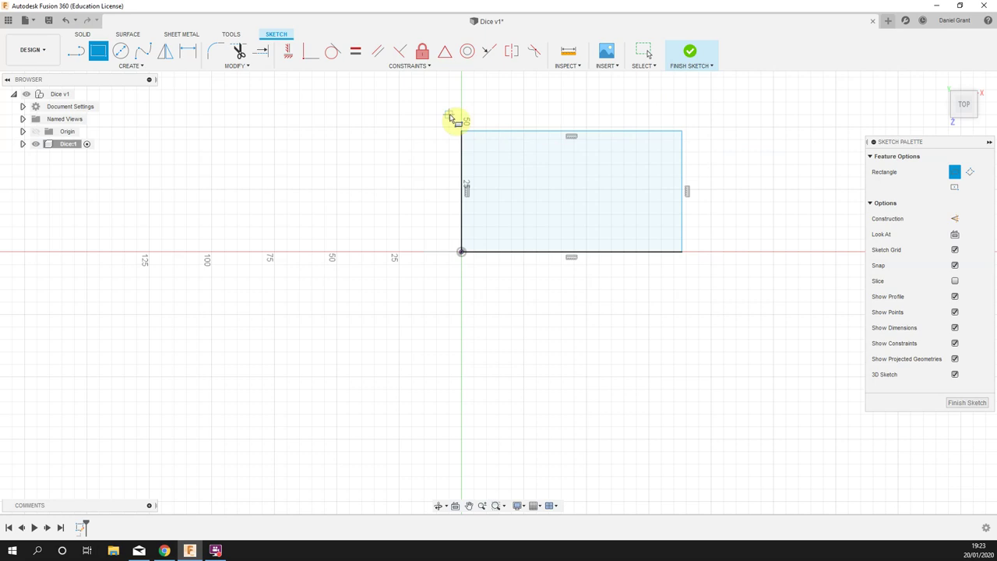
- Add sketch dimensions to the rectangle's bottom and left edges, setting both to 40 mm
left_click(141, 68)
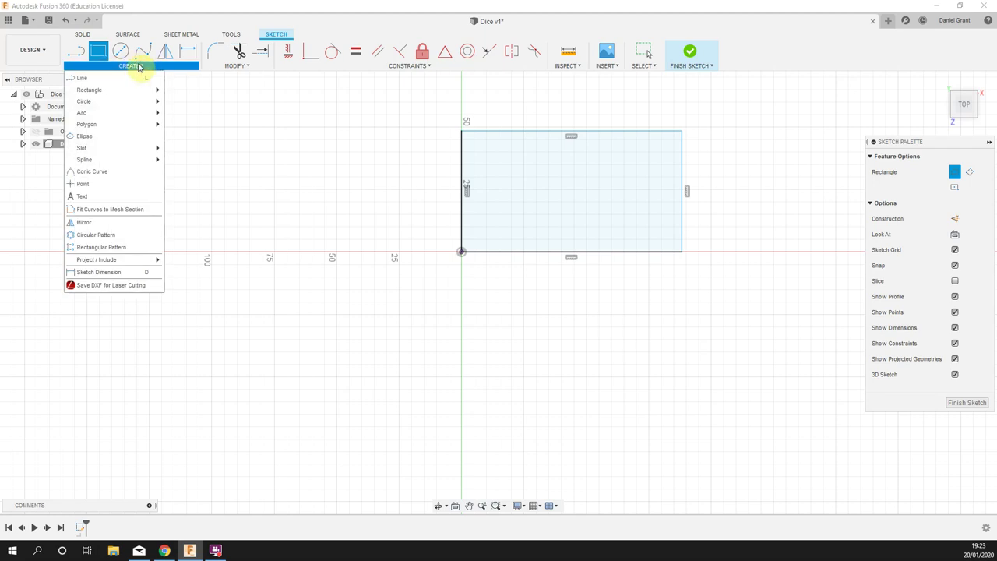
left_click(110, 274)
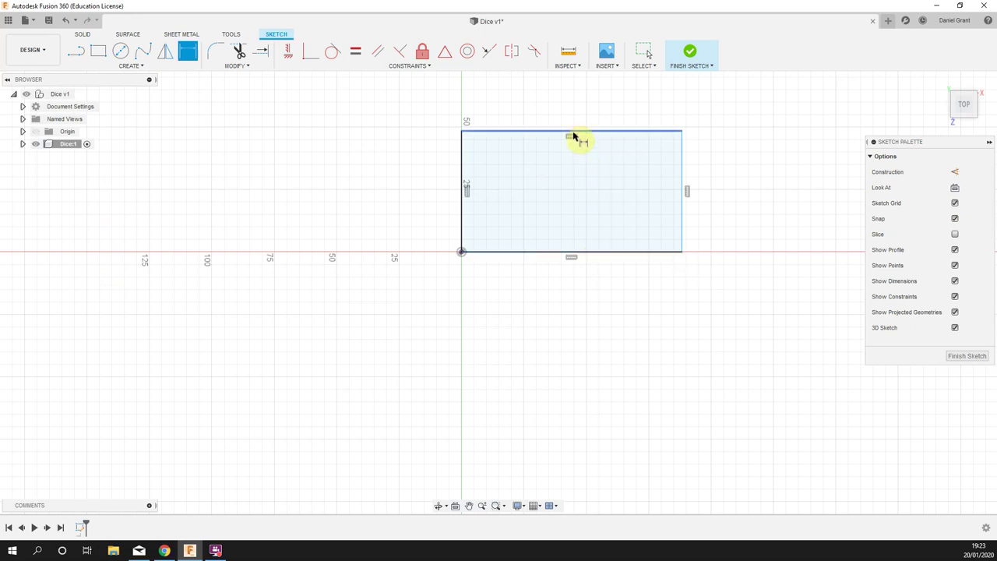
left_click(562, 254)
left_click(570, 356)
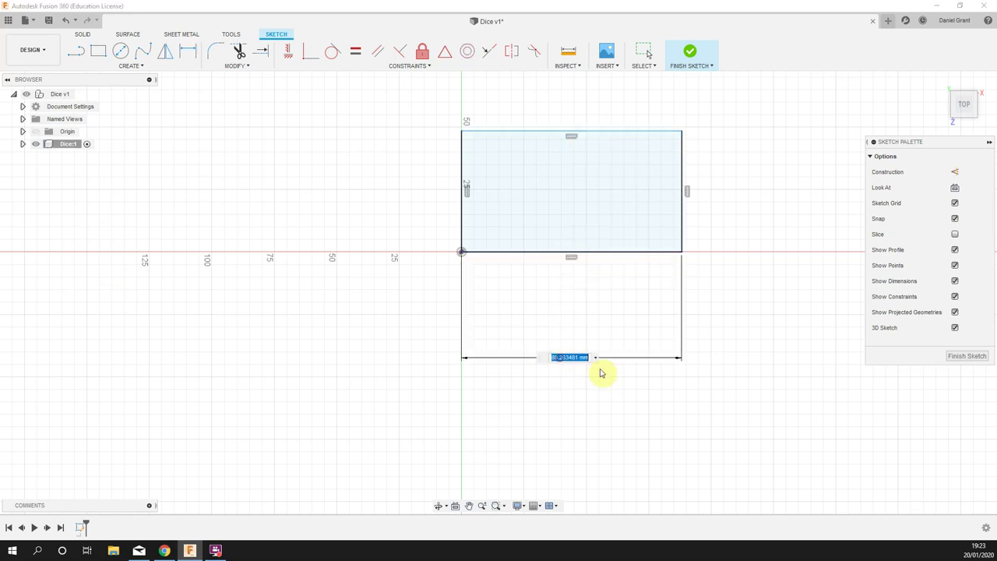
key("Return")
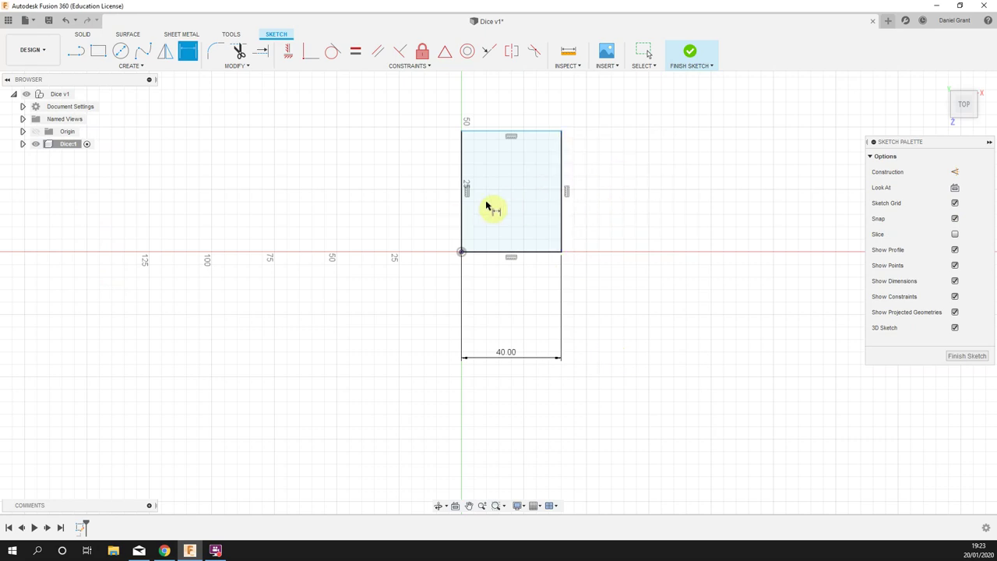
left_click(462, 205)
left_click(363, 206)
key("Return")
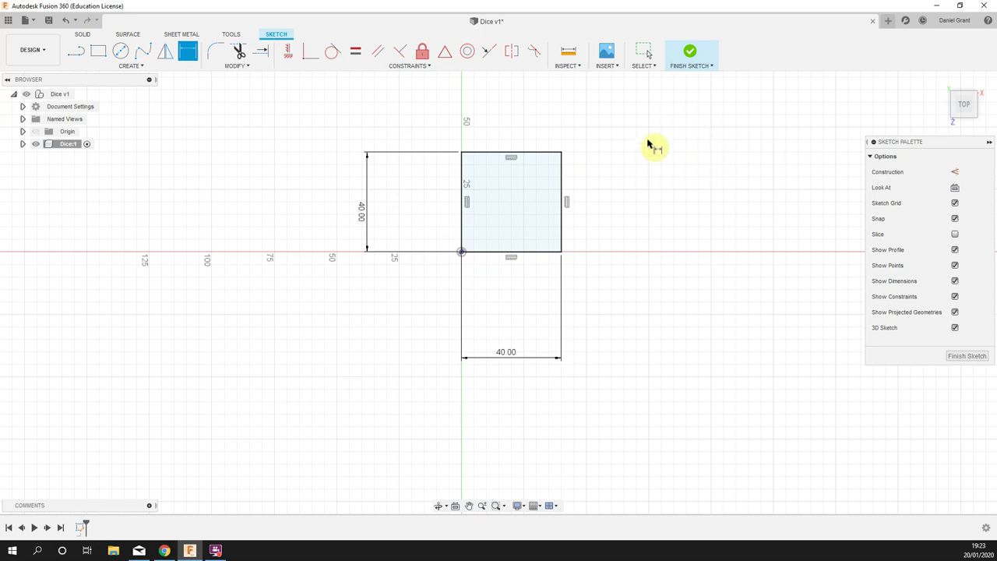
- Extrude the 40 mm square profile upward by 40 mm on one side as a new body using Press Pull
right_click(711, 190)
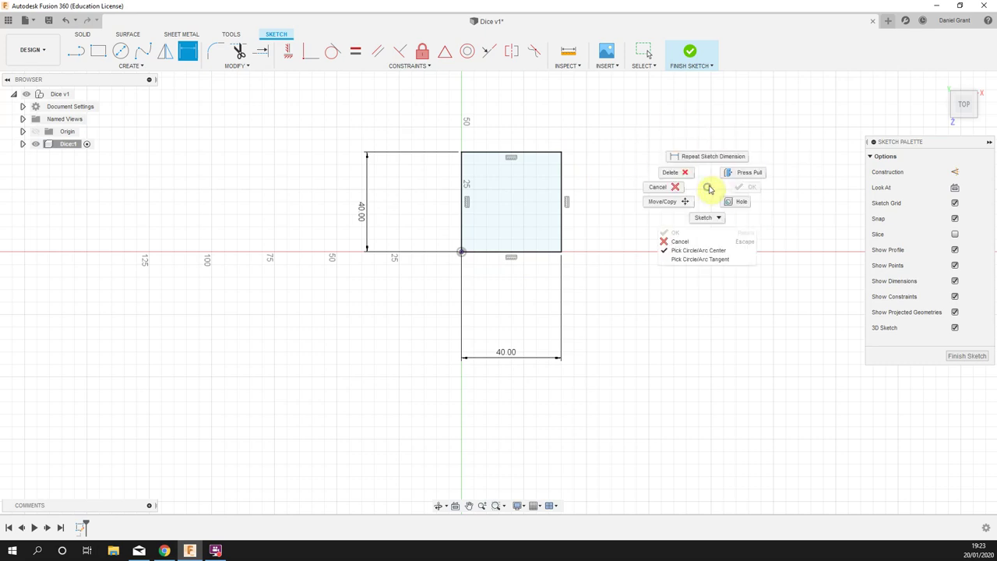
left_click(758, 165)
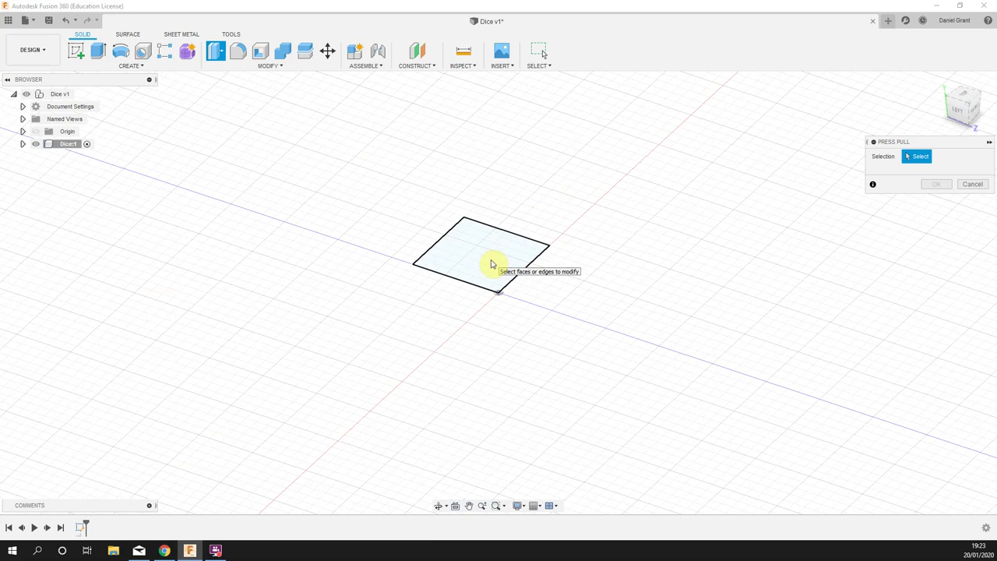
left_click(508, 266)
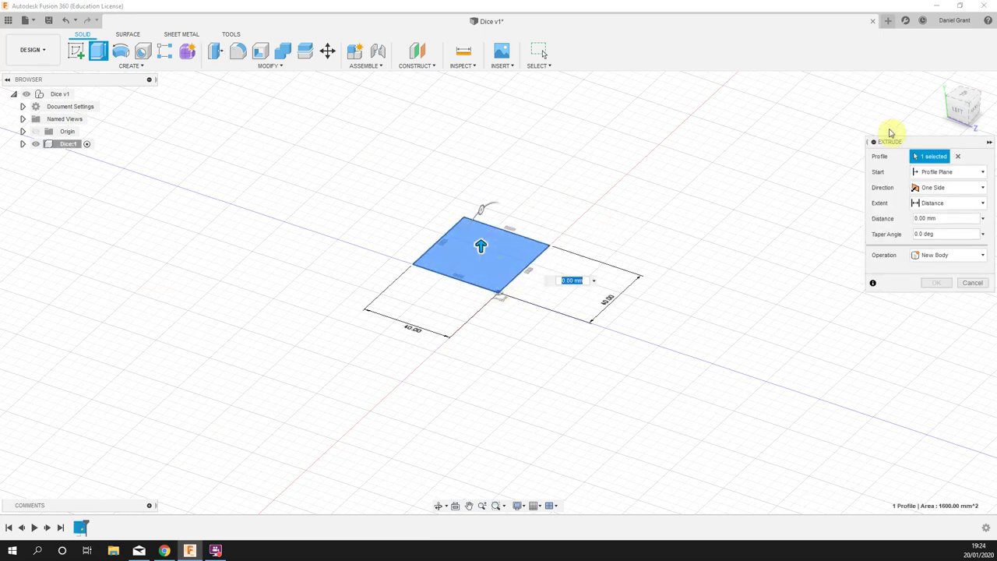
left_click(972, 98)
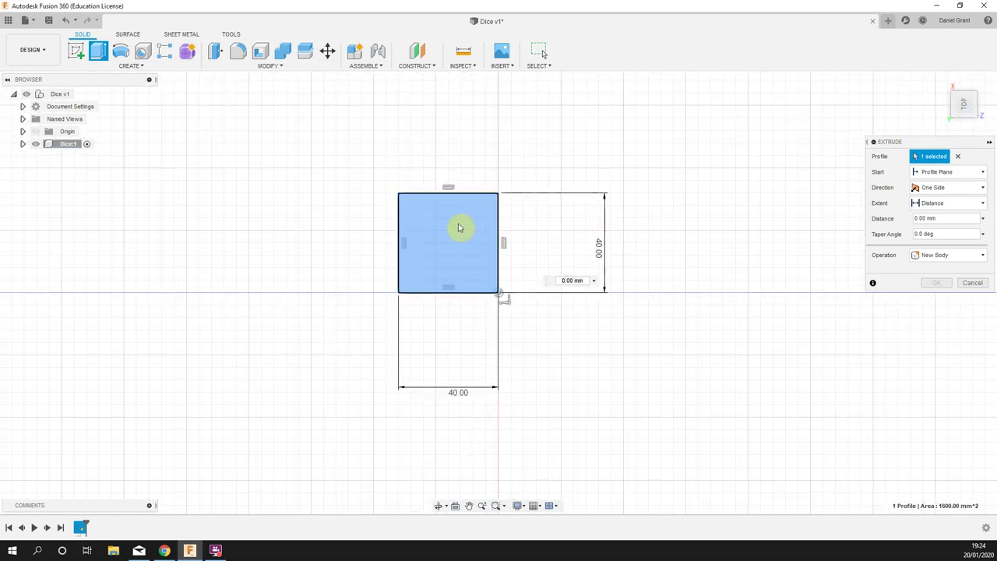
middle_click_drag(544, 255, 646, 263)
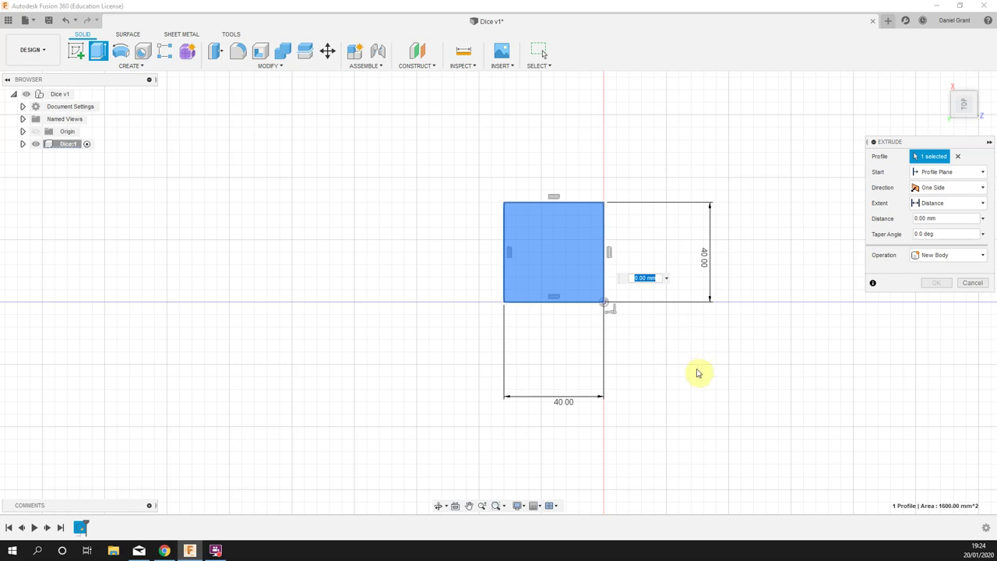
mouse_move(669, 368)
middle_mouse_down("shift")
mouse_move(640, 357)
mouse_move(654, 301)
mouse_move(701, 320)
mouse_move(711, 310)
mouse_move(670, 307)
middle_mouse_up("shift")
left_click(470, 327)
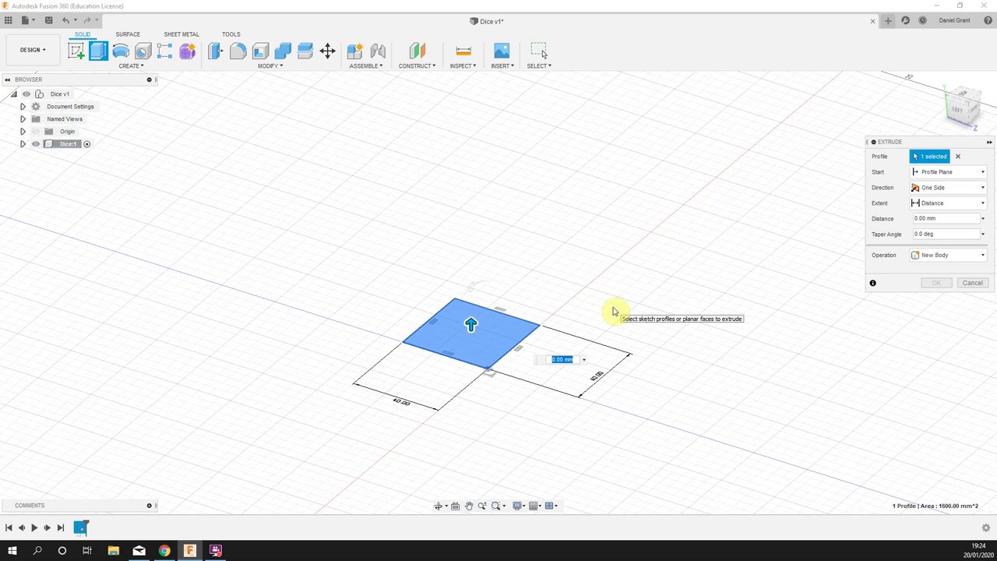
middle_click_drag(611, 308, 681, 236)
scroll(550, 265, "up", 4)
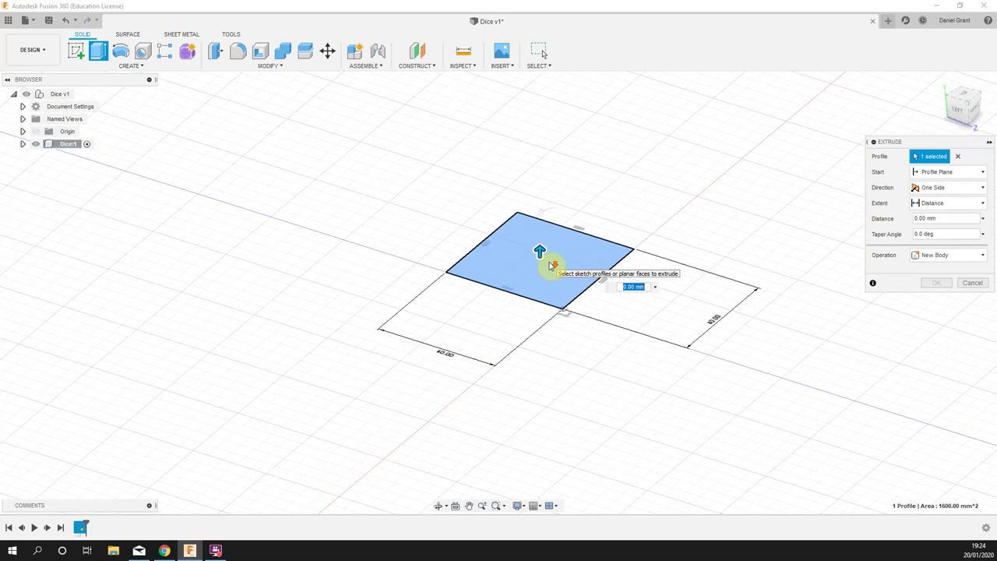
scroll(552, 262, "down", 1)
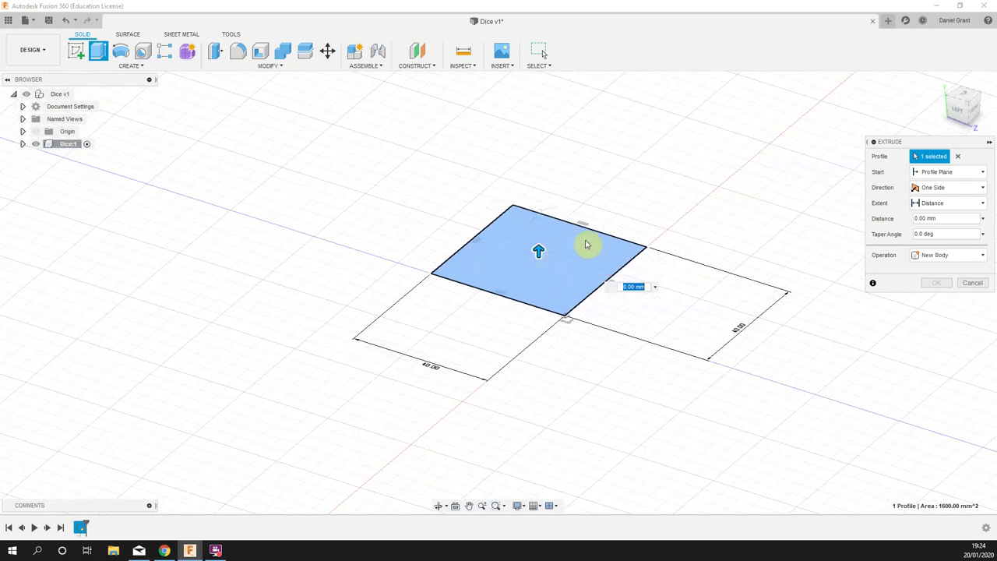
scroll(573, 265, "down", 1)
middle_click_drag(558, 280, 558, 295)
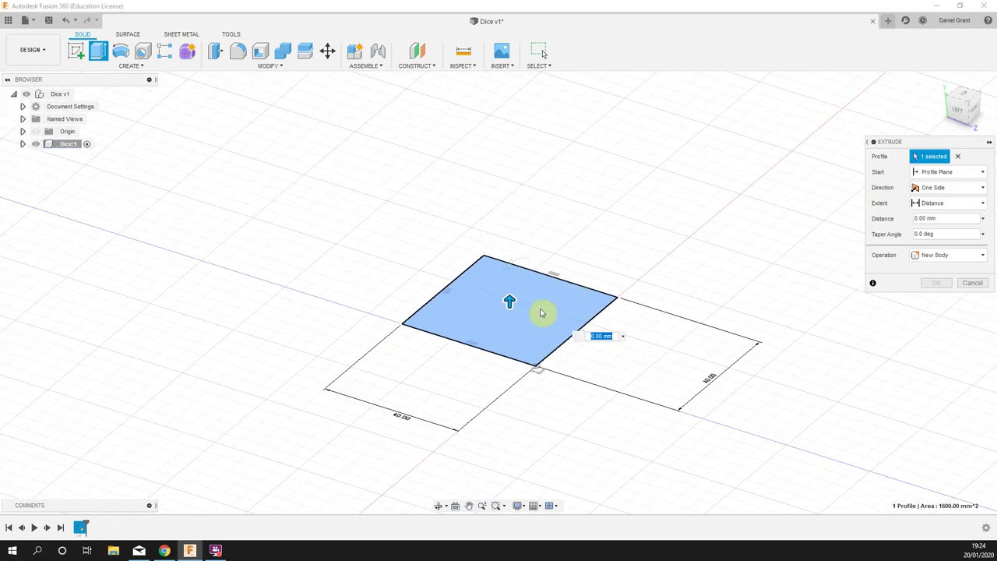
left_click_drag(516, 310, 499, 174)
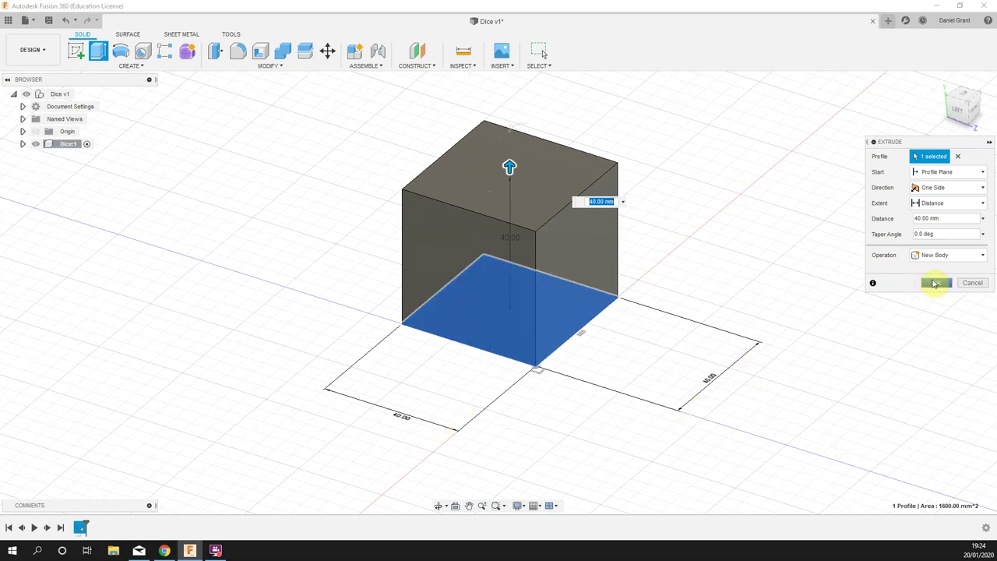
left_click(935, 283)
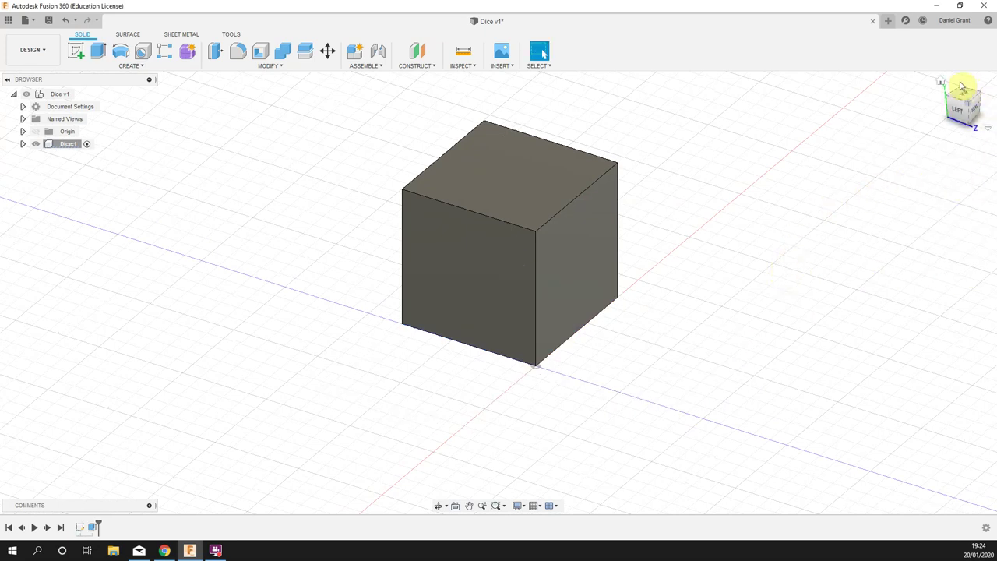
- Return the cube to the home view and start a Fillet
left_click(943, 82)
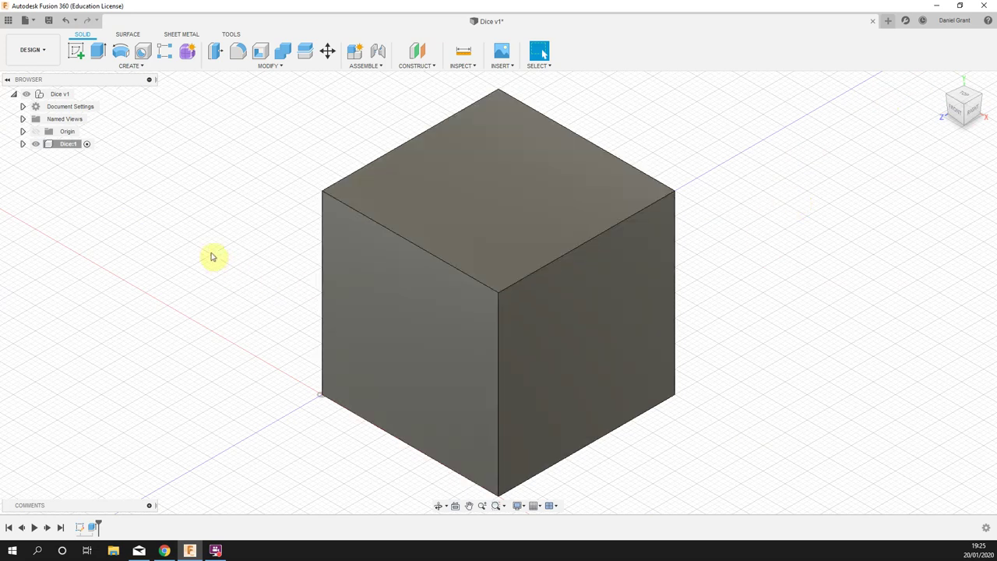
scroll(211, 257, "down", 1)
scroll(201, 268, "down", 1)
mouse_move(203, 265)
middle_mouse_down()
mouse_move(303, 288)
mouse_move(339, 265)
mouse_move(408, 260)
middle_mouse_up()
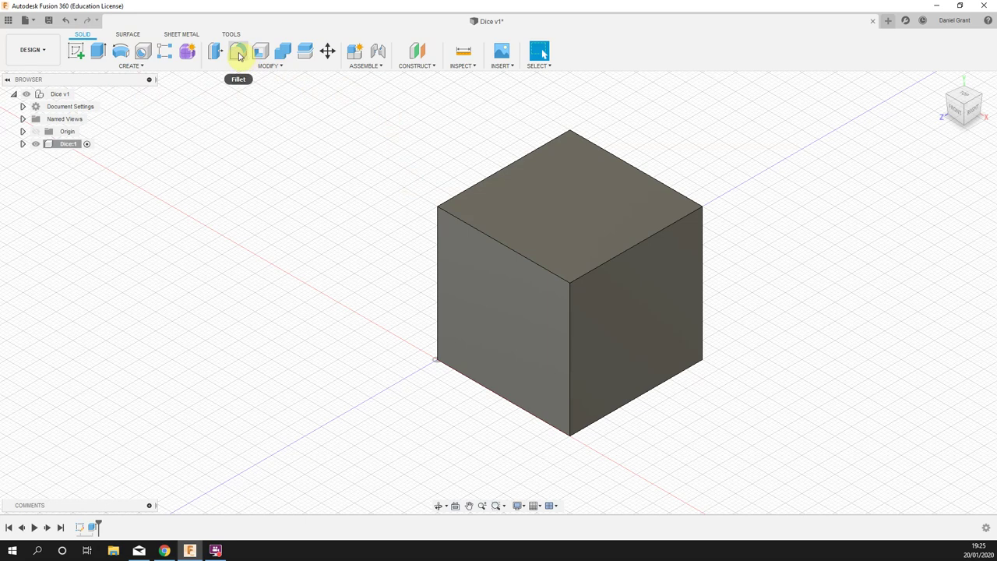
left_click(265, 66)
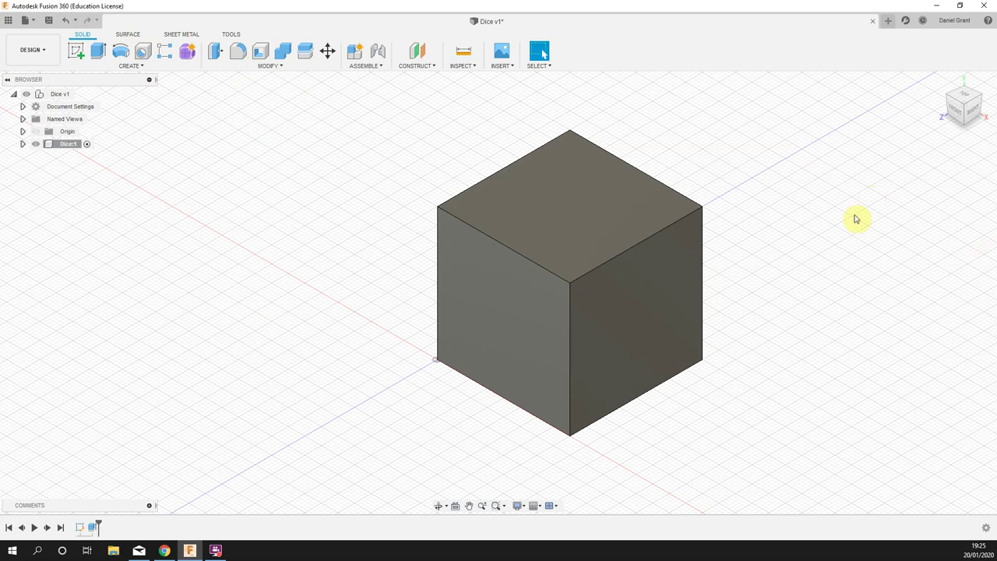
key("f")
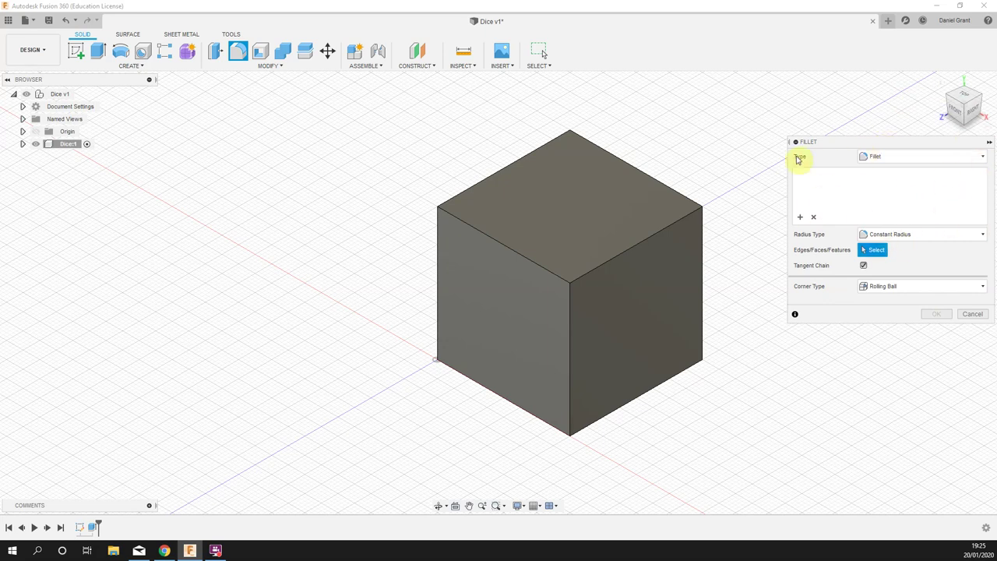
- Try a 7.5 mm fillet on the cube's four top edges and two vertical edges, and remove that edge set
left_click(662, 186)
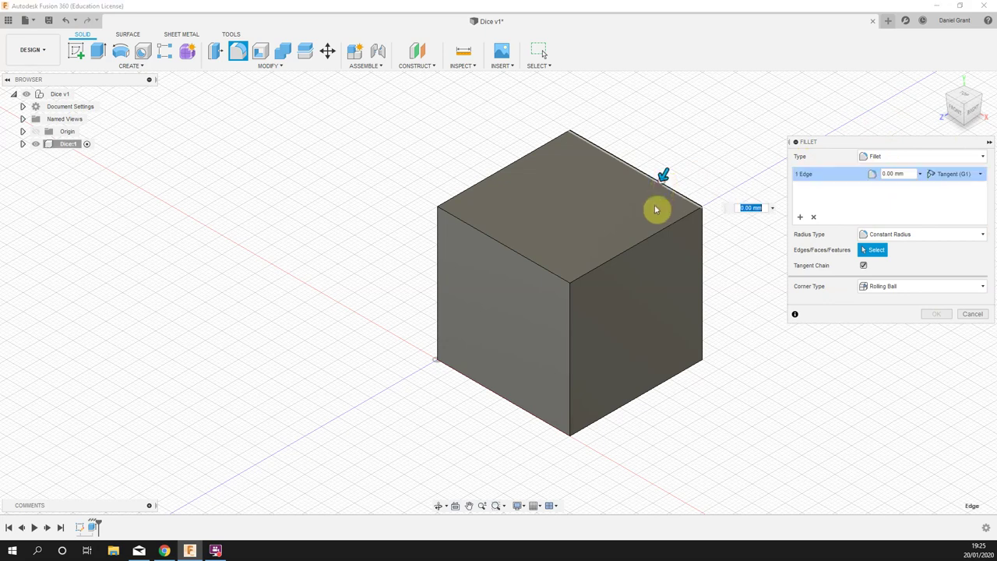
left_click(653, 237)
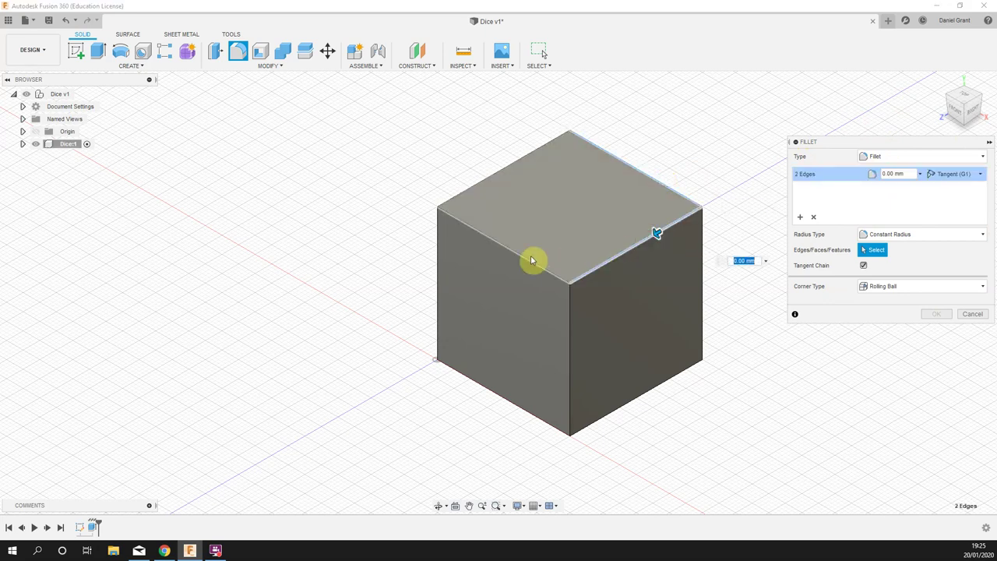
left_click(533, 260)
left_click_drag(528, 251, 535, 263)
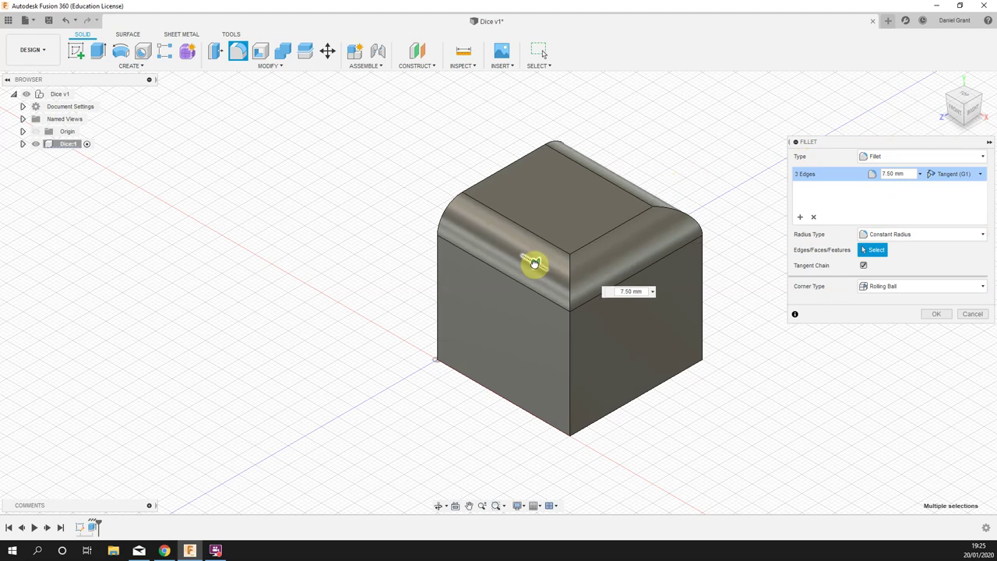
left_click(501, 177)
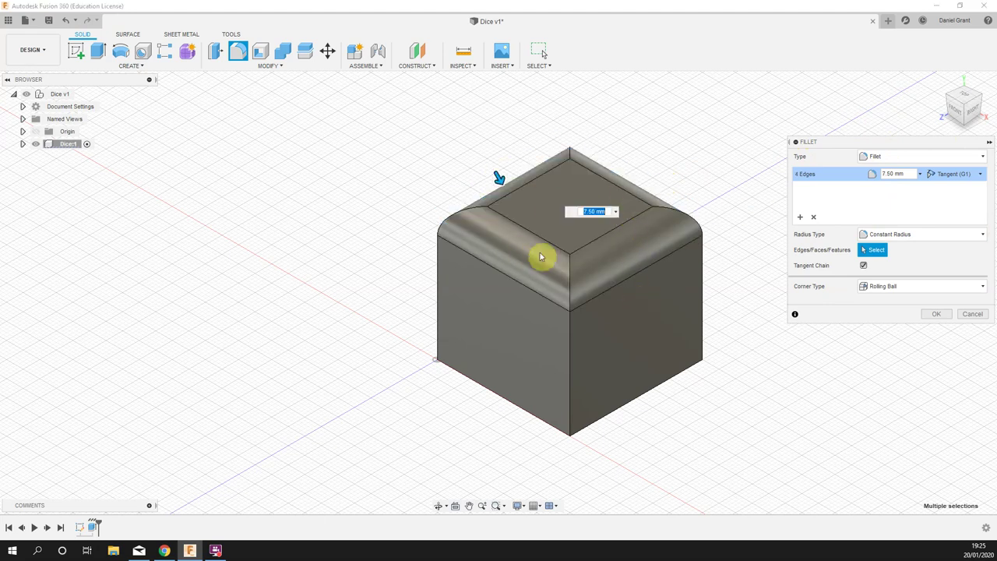
left_click(568, 356)
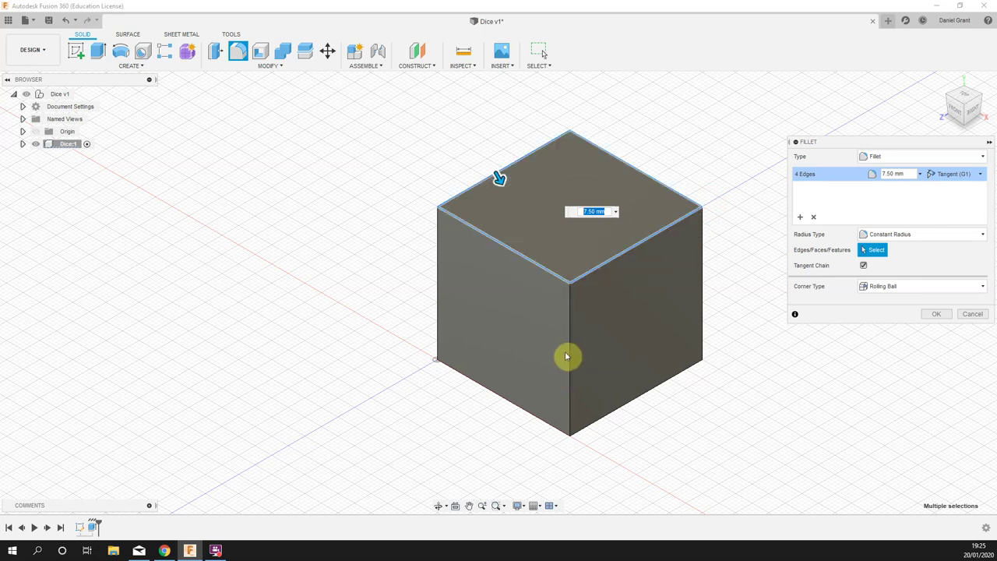
left_click(701, 255)
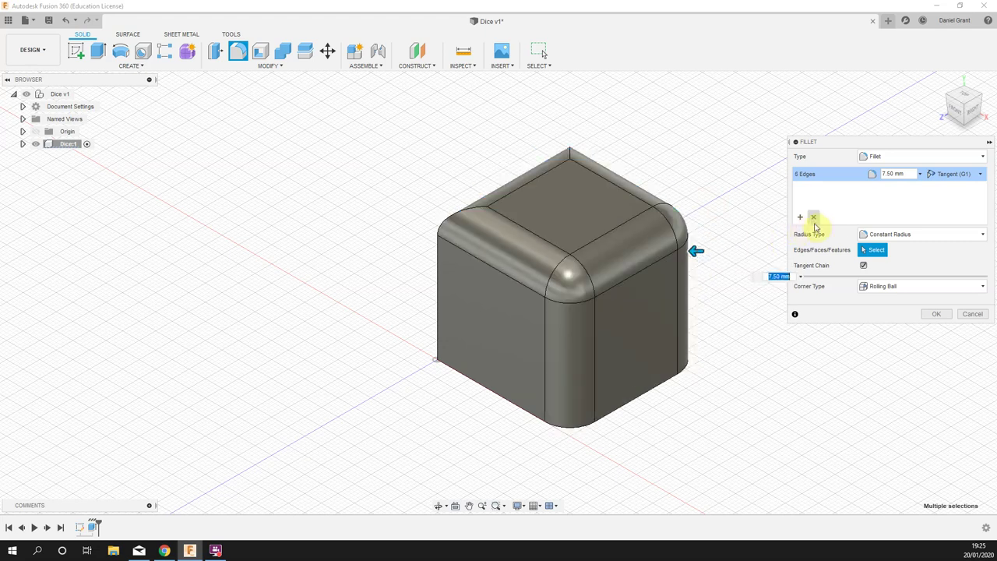
left_click(818, 219)
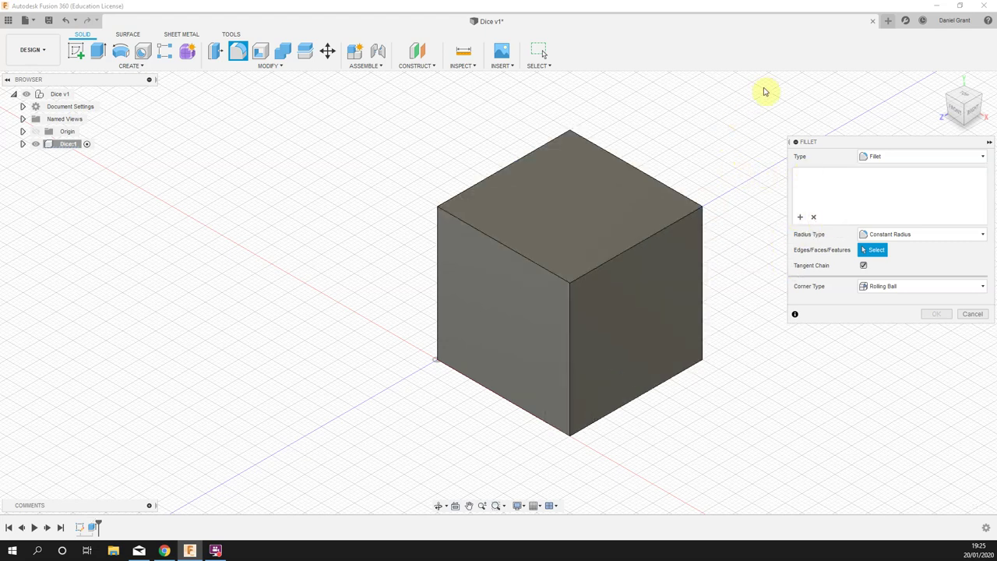
- Select the whole cube and round all its edges with a 5 mm constant-radius fillet
left_click_drag(775, 82, 314, 479)
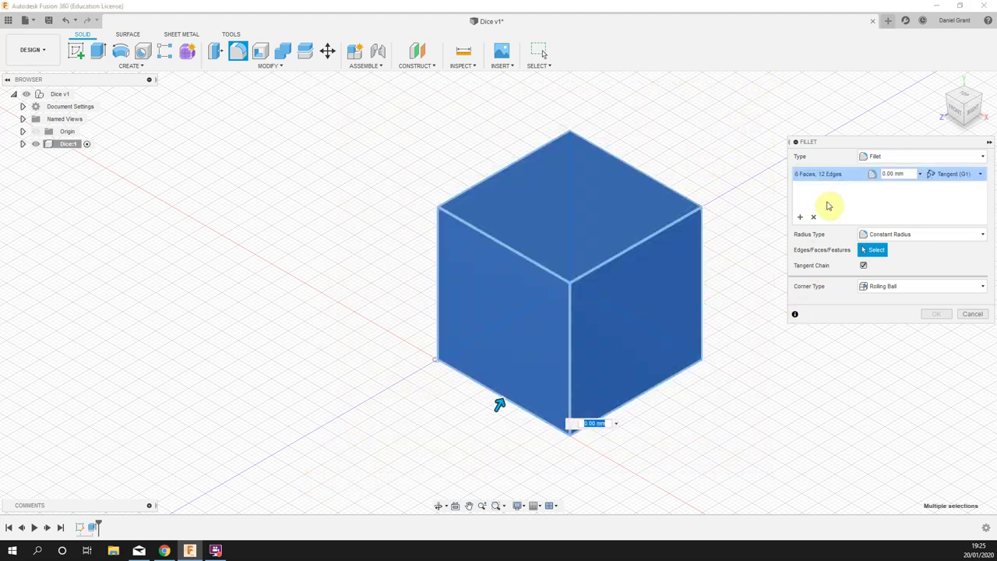
left_click(914, 173)
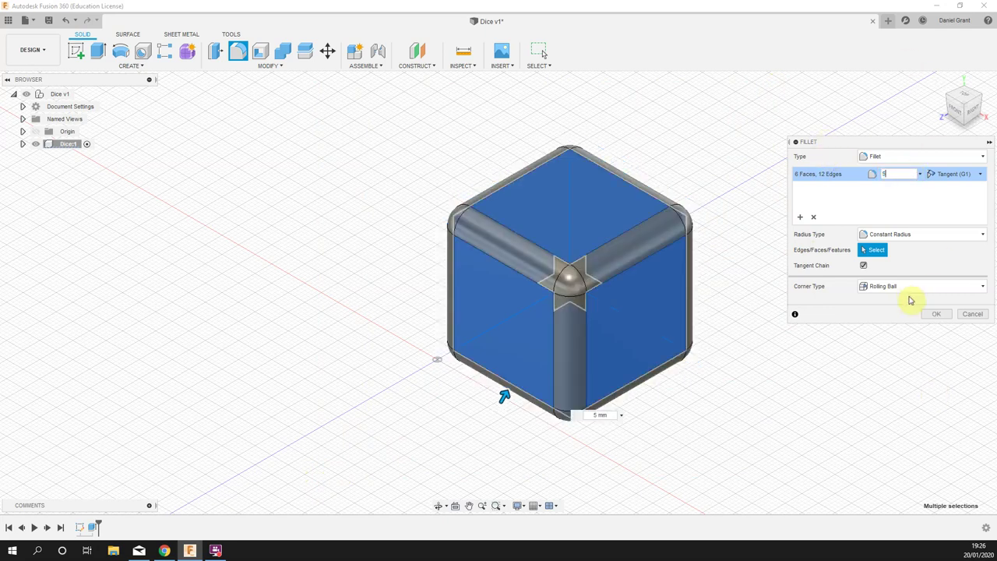
left_click(936, 315)
middle_click_drag(796, 314, 775, 245, "shift")
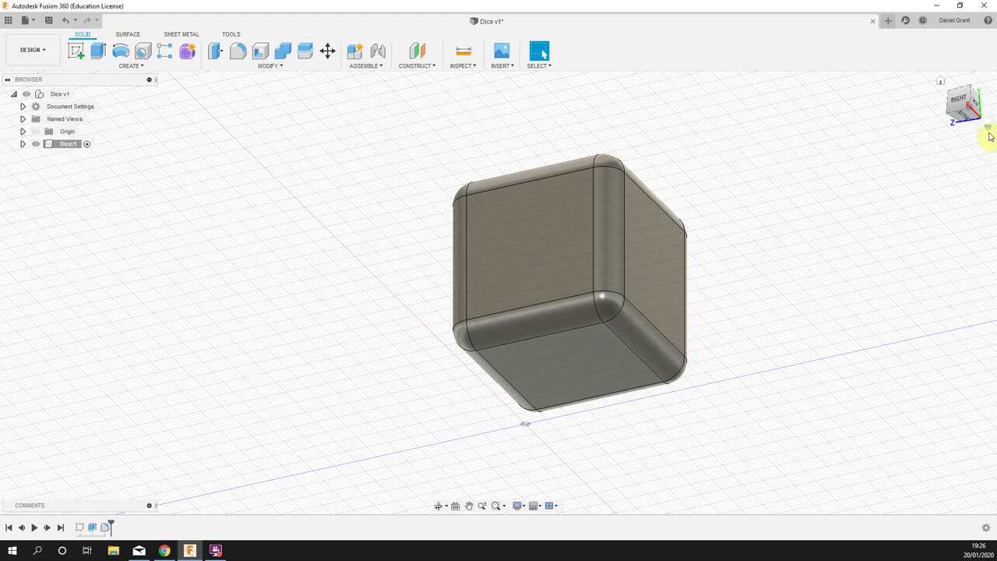
- Create a sketch on the top face of the rounded cube
left_click(941, 85)
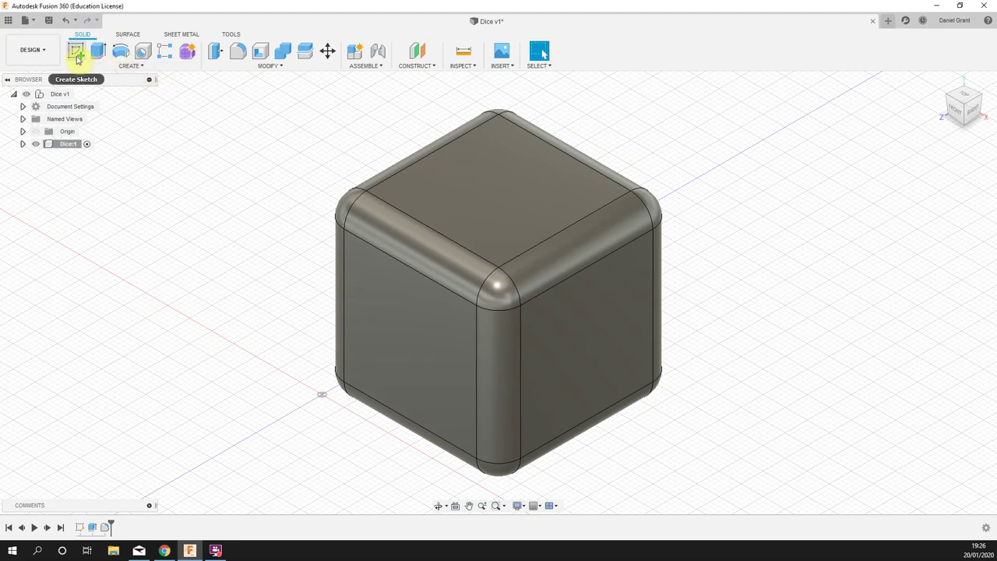
left_click(76, 53)
left_click(494, 201)
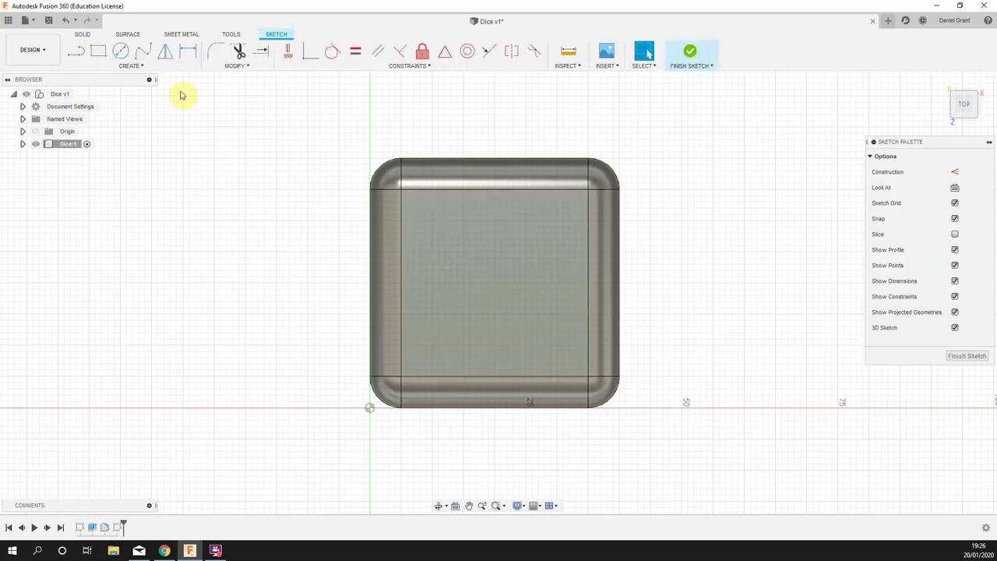
- Insert sketch text reading "DG" with its insertion point near the lower-left corner of the top face
left_click(134, 66)
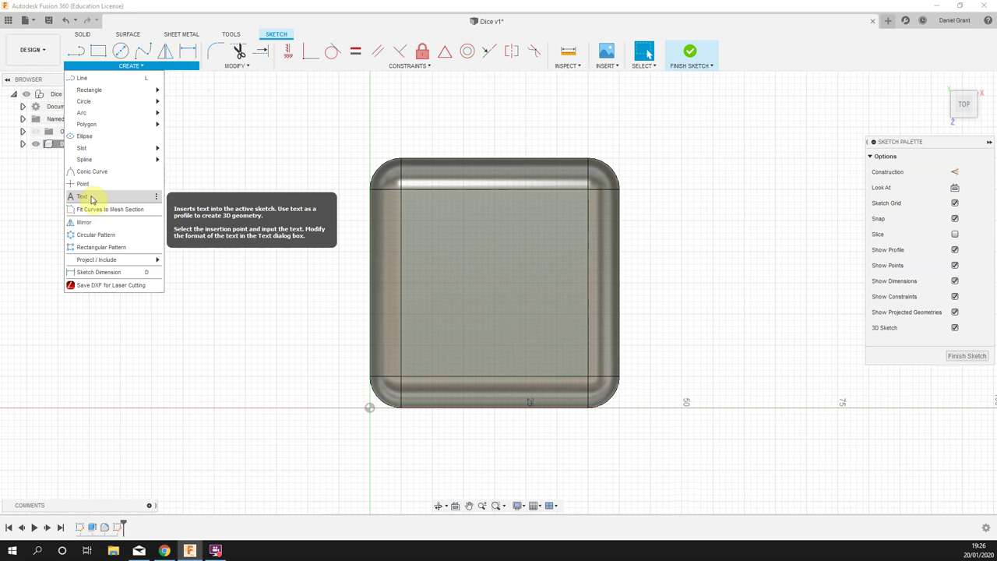
left_click(92, 199)
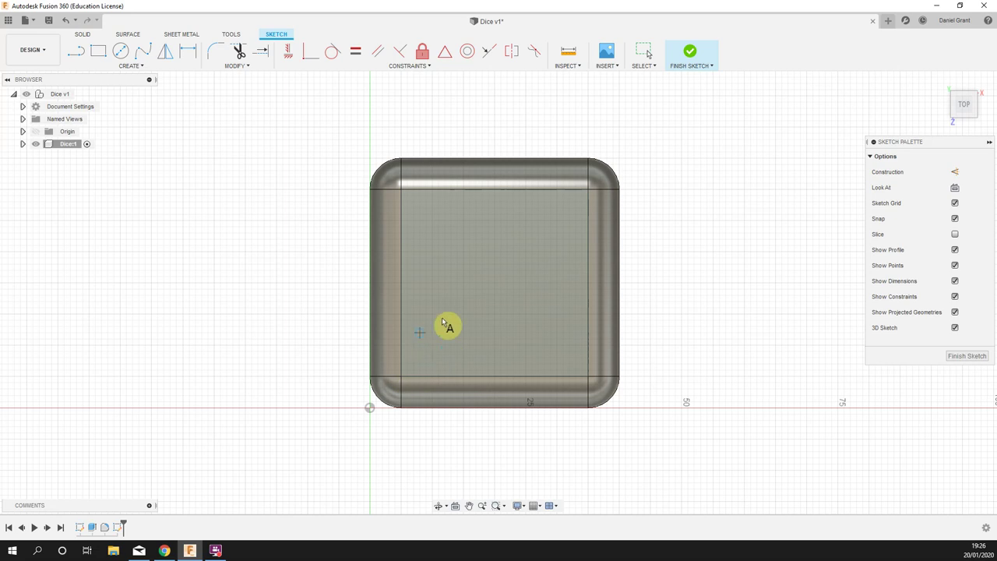
left_click(444, 345)
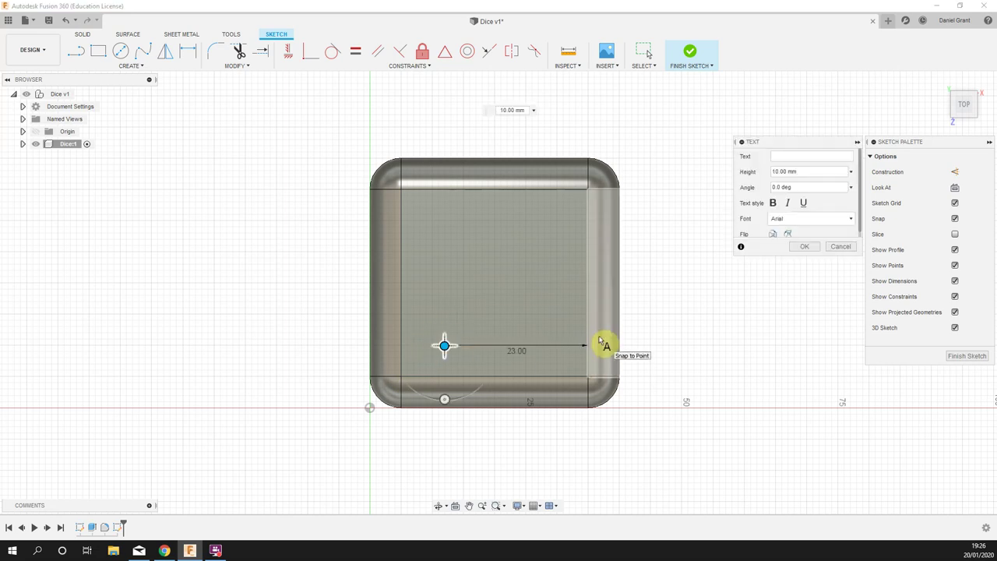
type("DG")
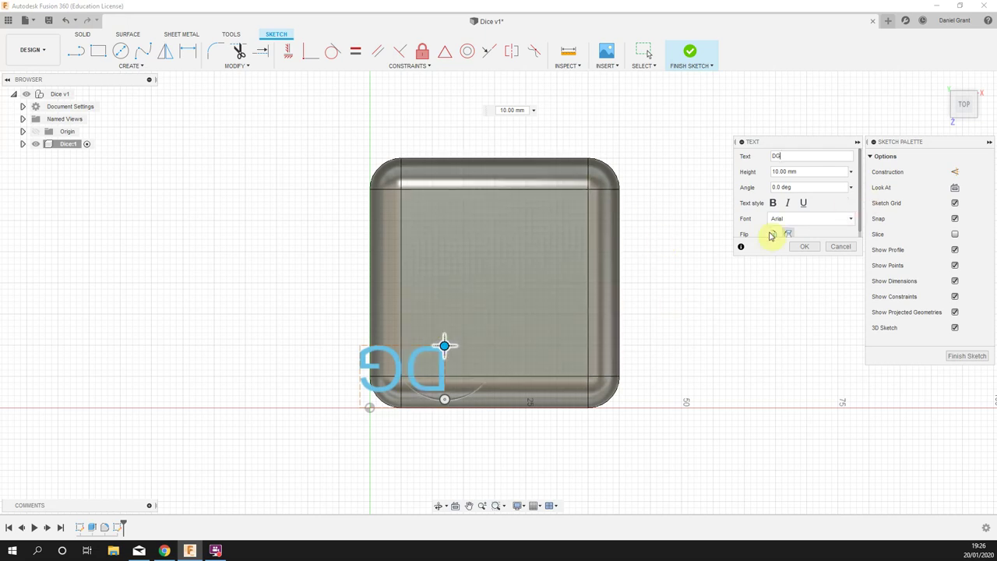
- Set the height of the "DG" text to 20 mm and its angle to -135 degrees
left_click(824, 173)
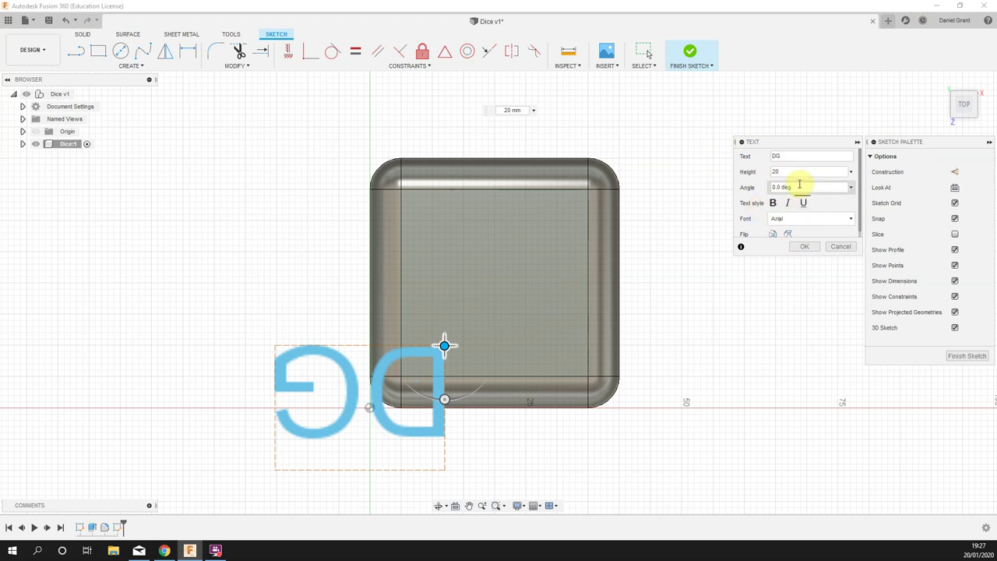
mouse_move(442, 400)
left_mouse_down()
mouse_move(421, 396)
mouse_move(356, 334)
mouse_move(408, 289)
mouse_move(378, 284)
mouse_move(371, 306)
left_mouse_up()
left_click(773, 187)
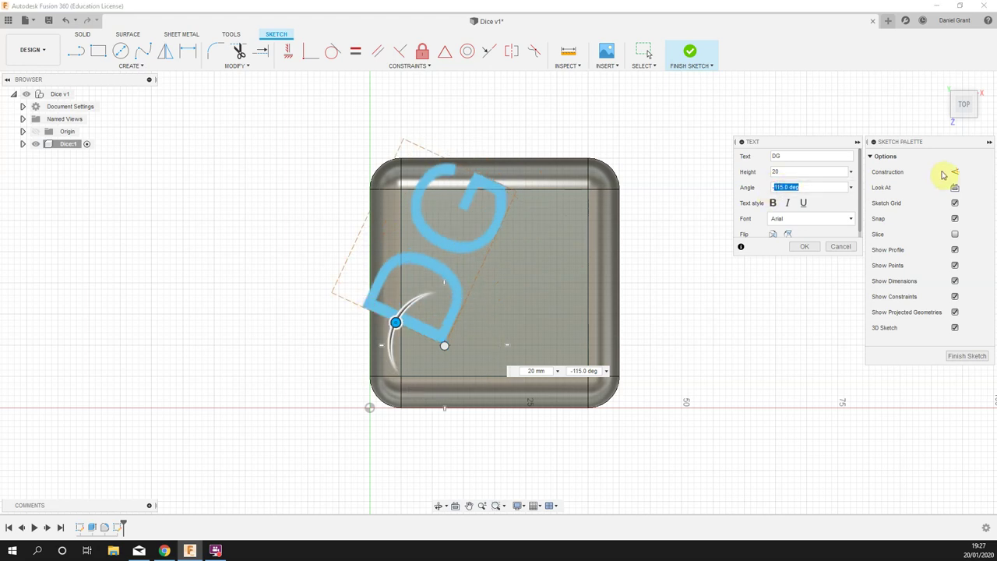
key("Return")
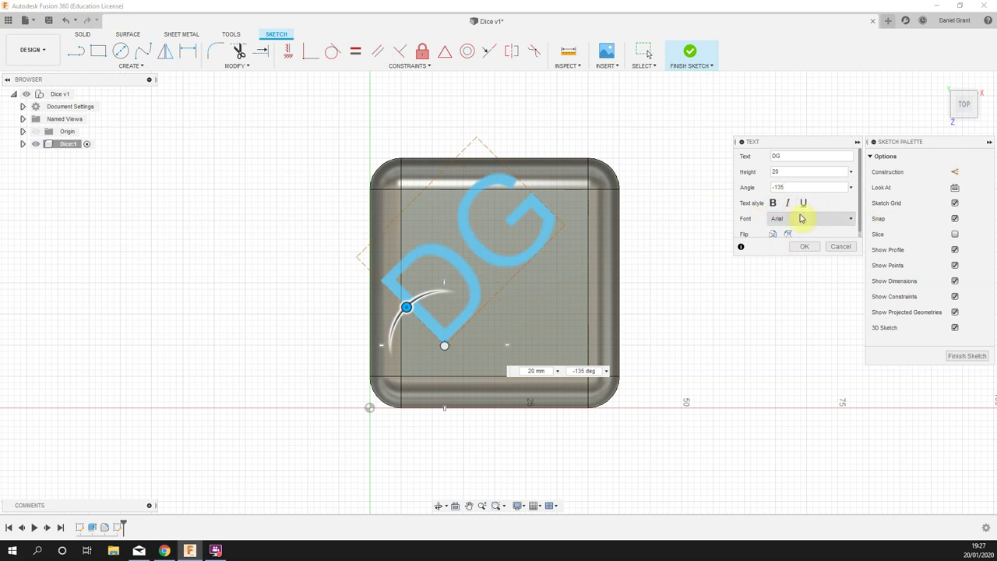
left_click(802, 218)
left_click(803, 218)
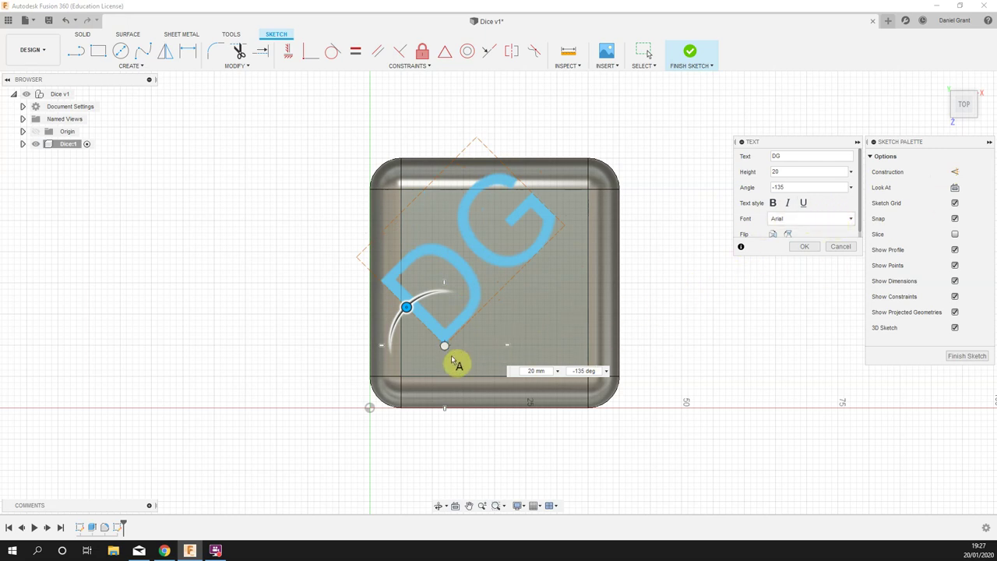
- Reposition the "DG" text so that it sits within the flat area of the cube's top face and accept it
mouse_move(443, 348)
left_mouse_down()
mouse_move(479, 383)
mouse_move(456, 352)
left_mouse_up()
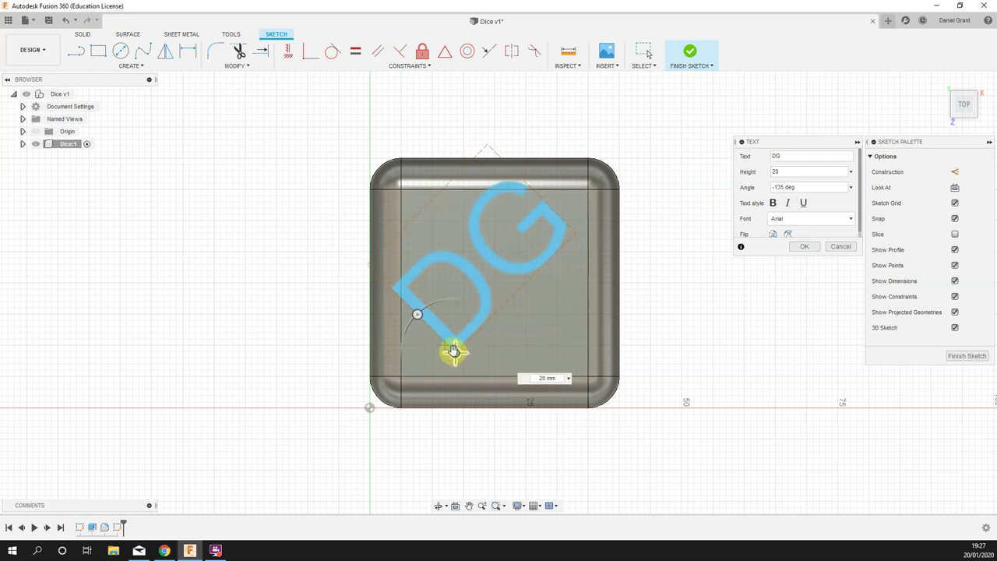
left_click_drag(455, 355, 462, 372)
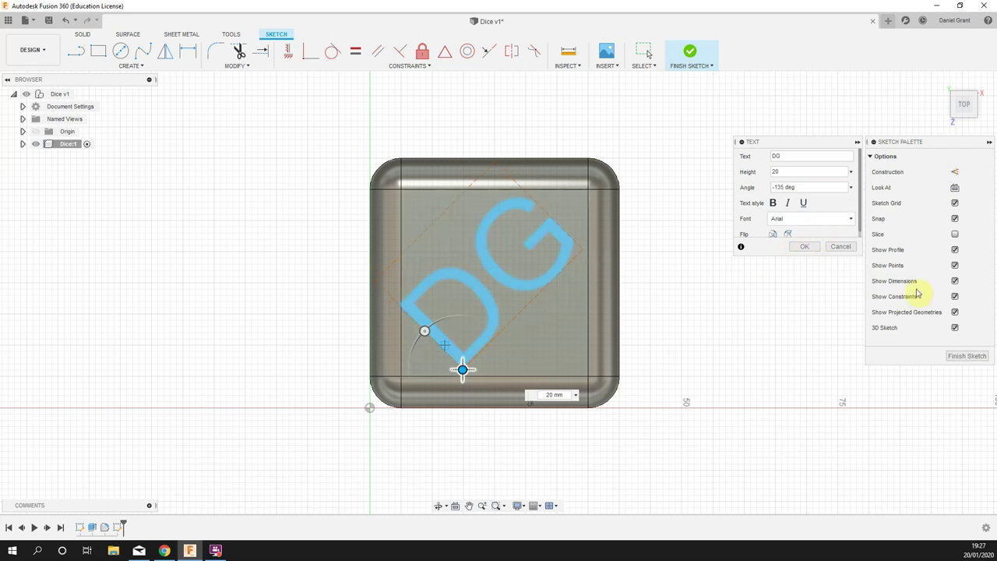
left_click(808, 247)
- Extrude the "DG" text -5 mm into the top face as a cut
middle_click_drag(713, 347, 671, 312, "shift")
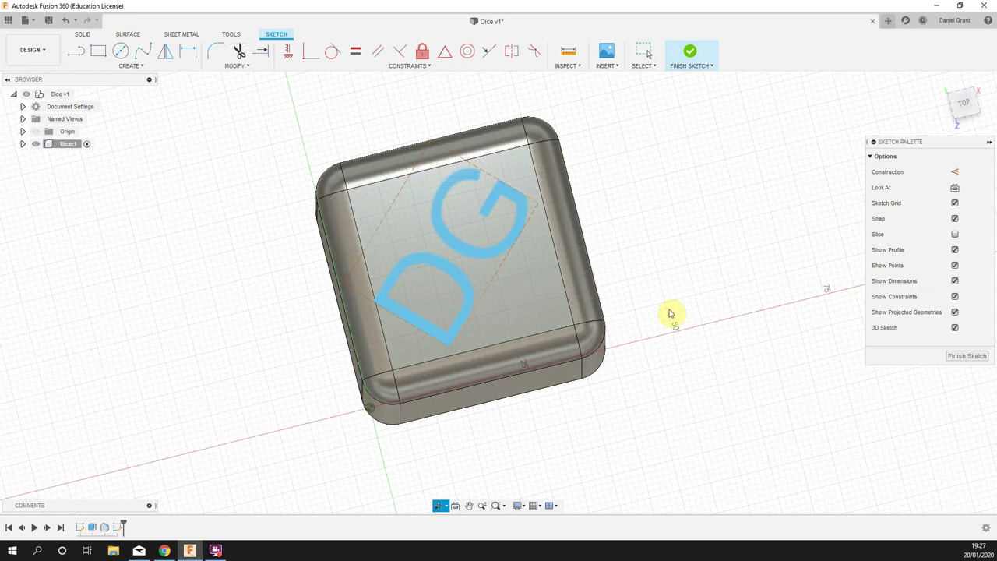
right_click(669, 233)
left_click(696, 214)
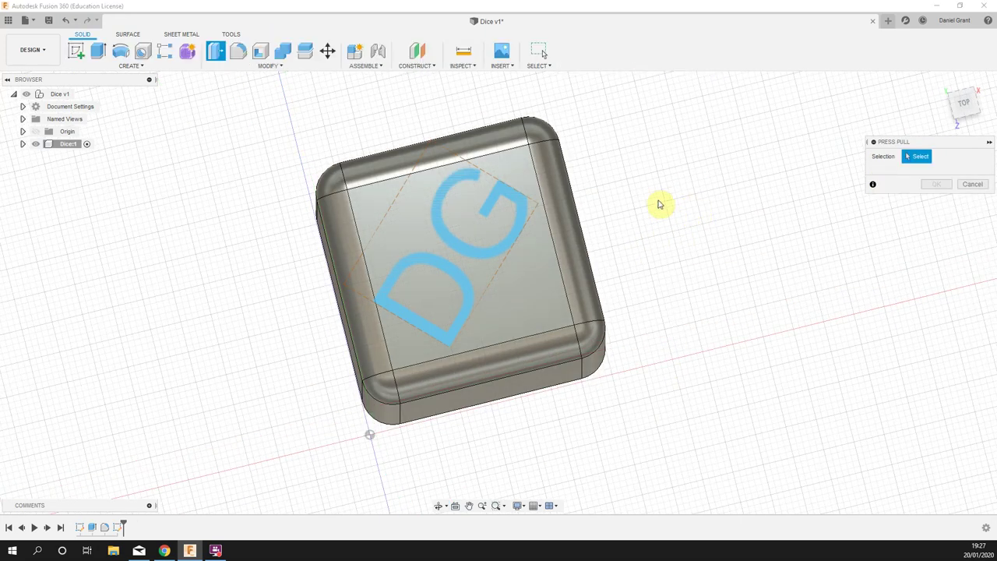
left_click(483, 256)
middle_click_drag(728, 289, 260, 215, "shift")
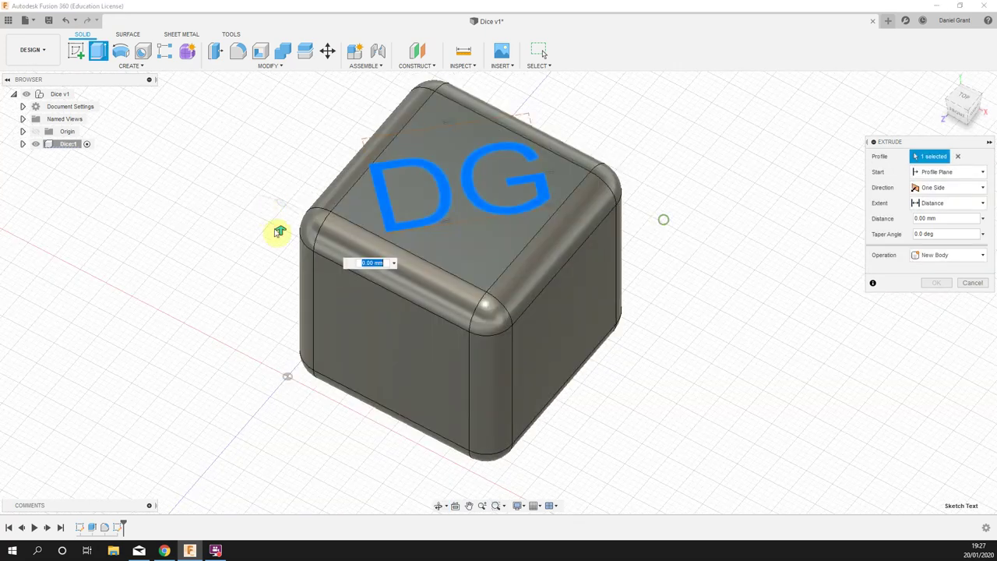
left_click_drag(280, 228, 281, 263)
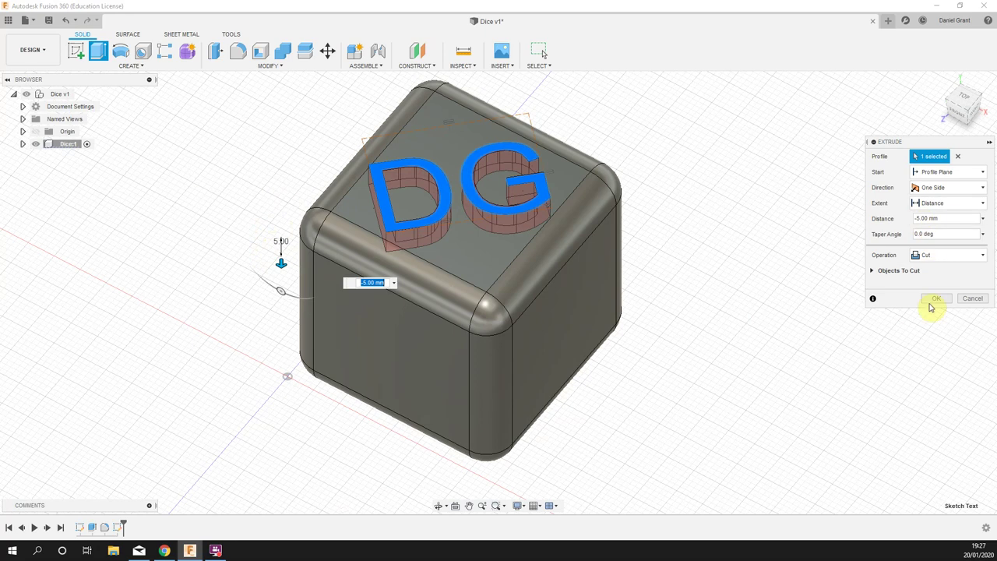
left_click(938, 302)
- Save the design from the home view with the version description "DG added"
middle_click_drag(719, 287, 783, 293, "shift")
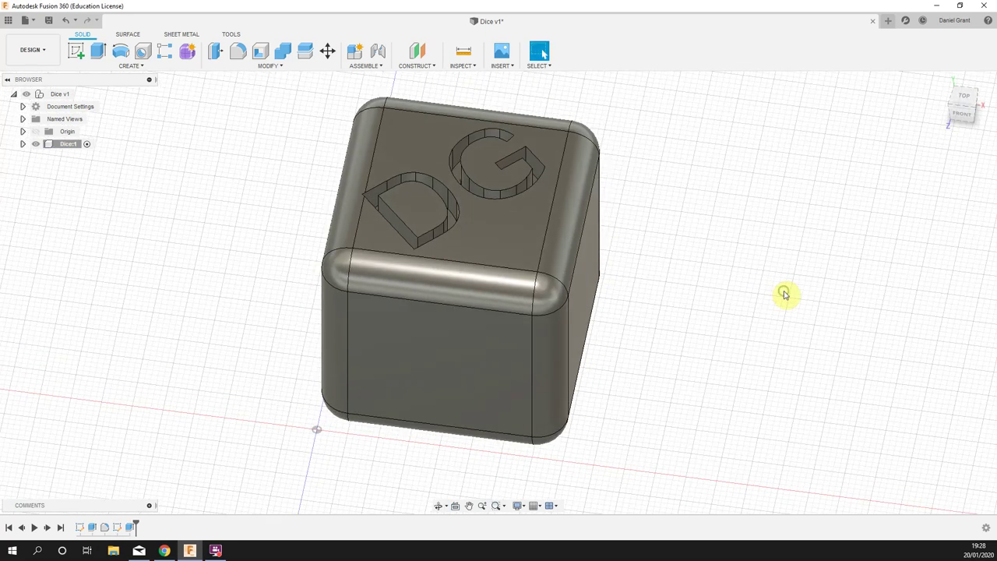
left_click(942, 83)
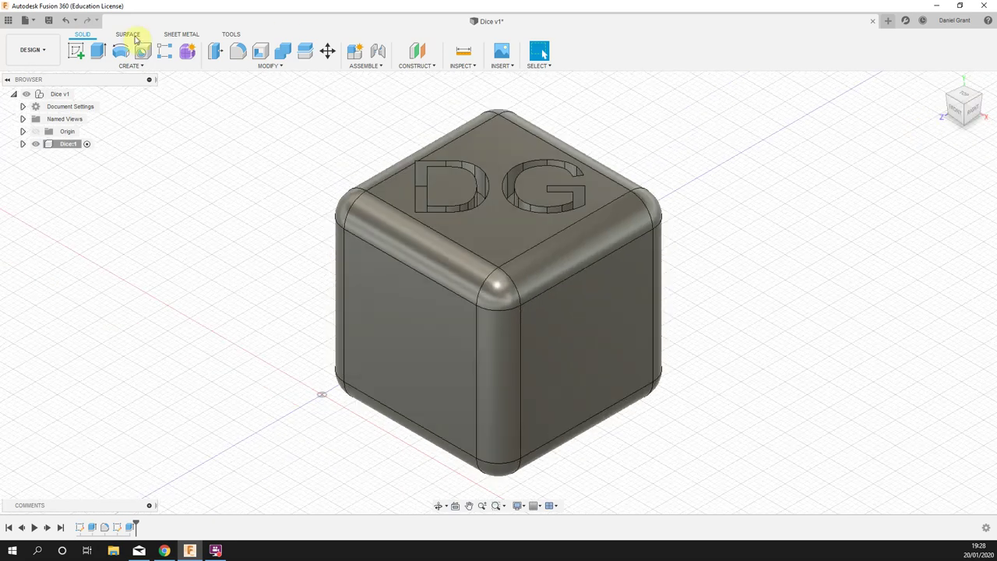
left_click(48, 21)
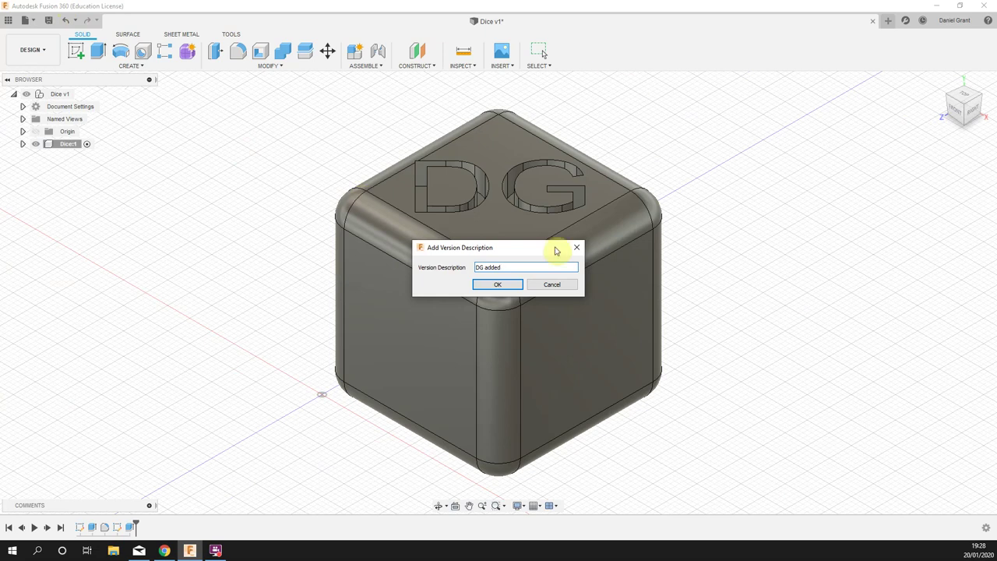
left_click(503, 286)
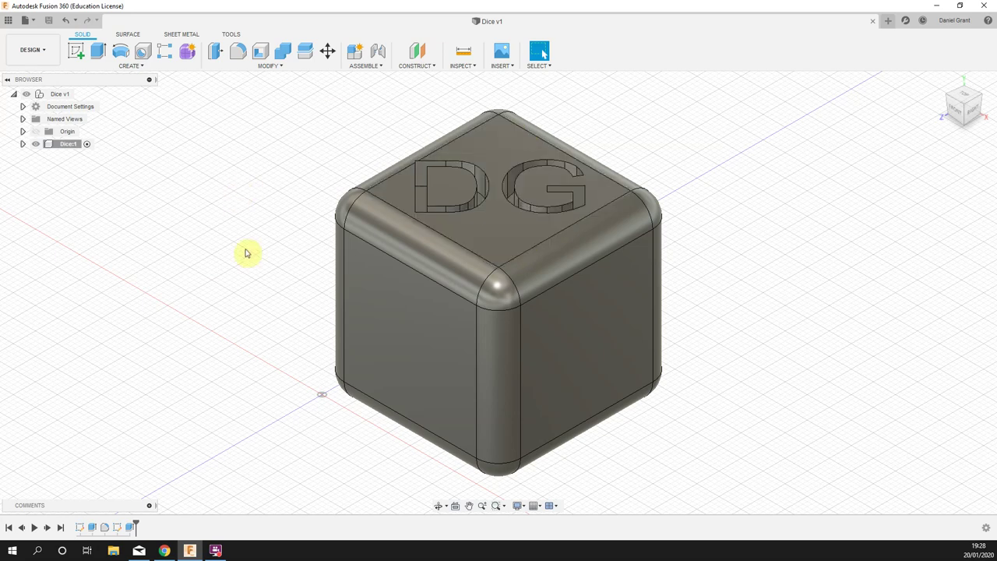
- Create a sketch on the front face and draw a diagonal construction line from its upper-left to its lower-right corner
left_click(84, 51)
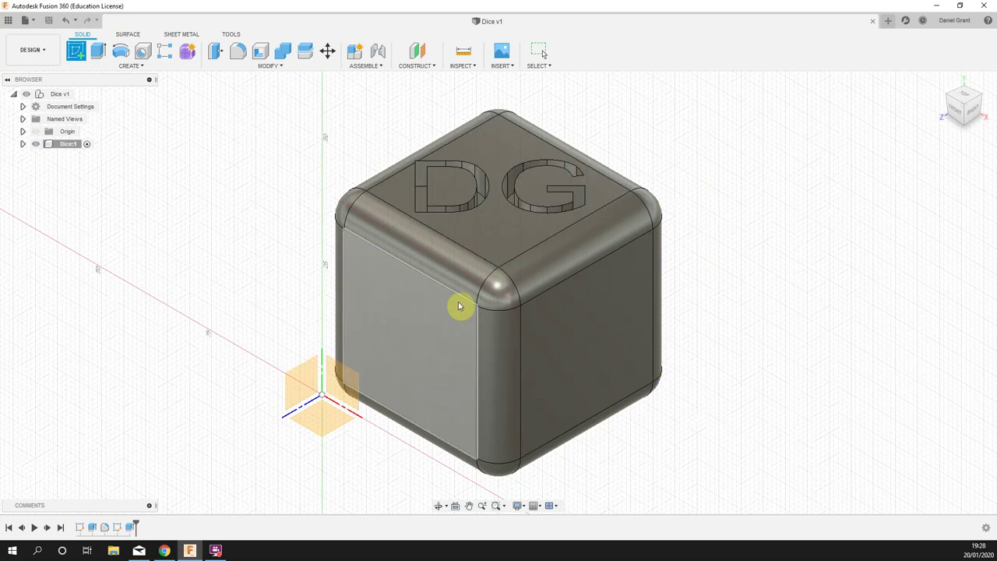
left_click(423, 337)
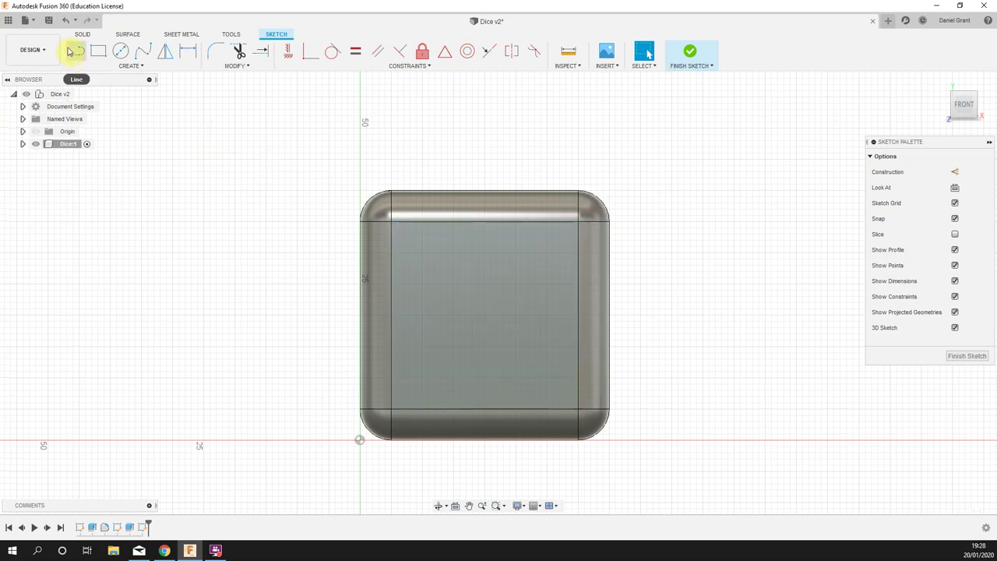
left_click(79, 51)
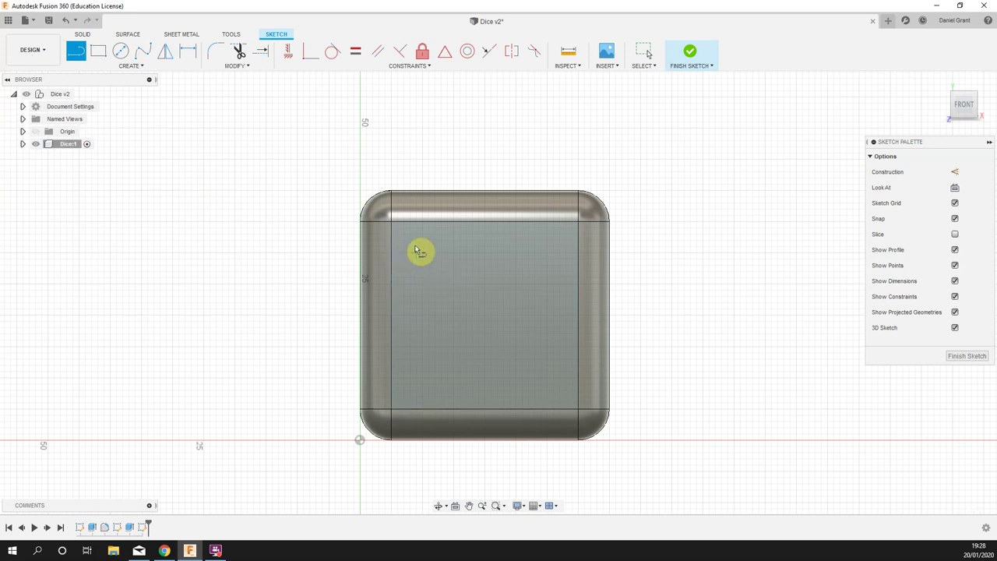
left_click(957, 173)
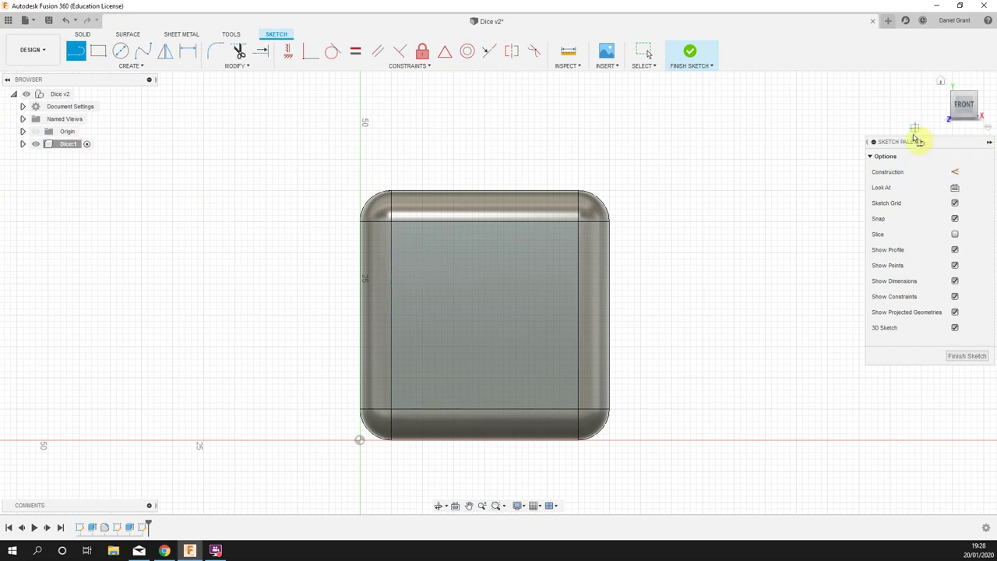
left_click(989, 144)
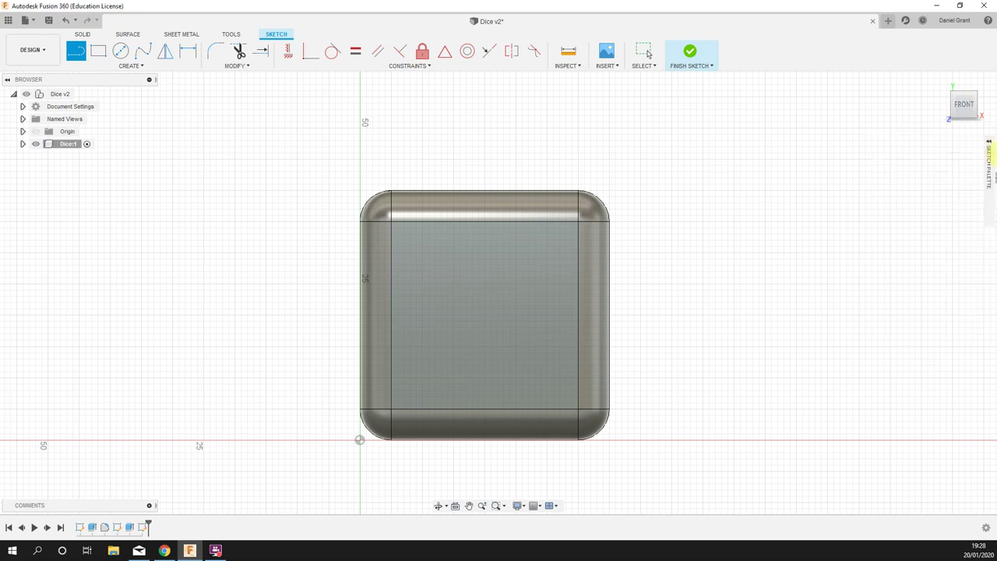
left_click(990, 145)
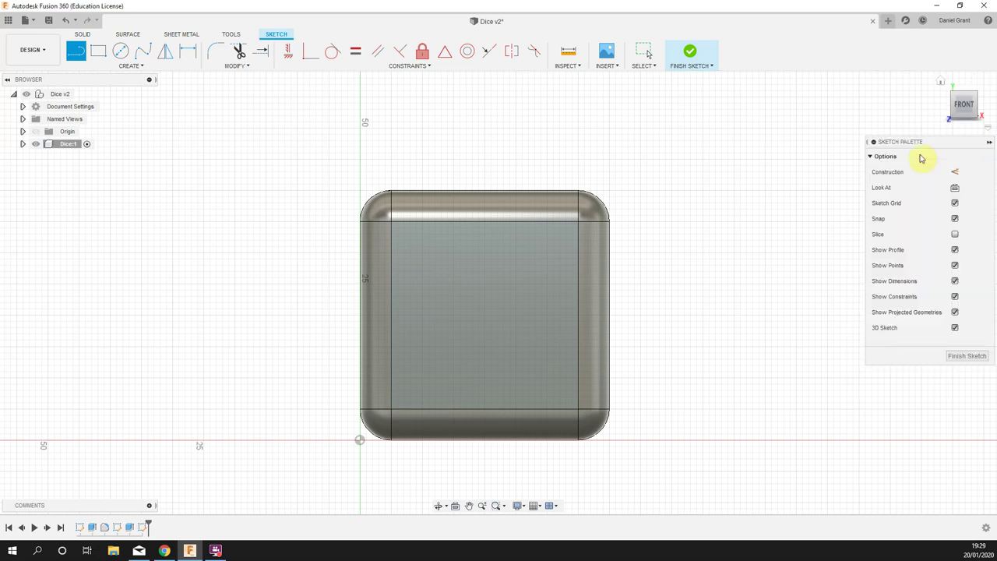
left_click(956, 170)
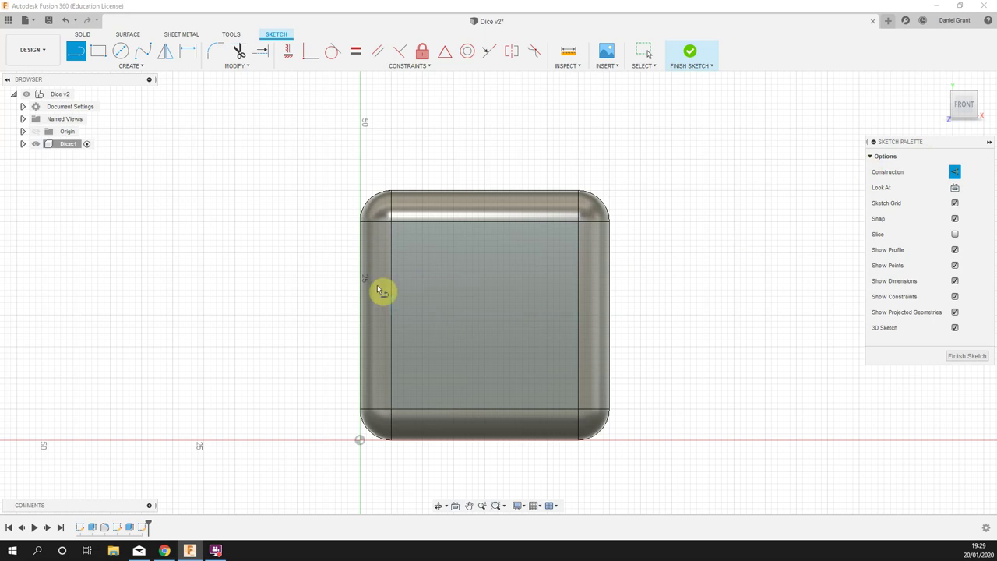
left_click(392, 223)
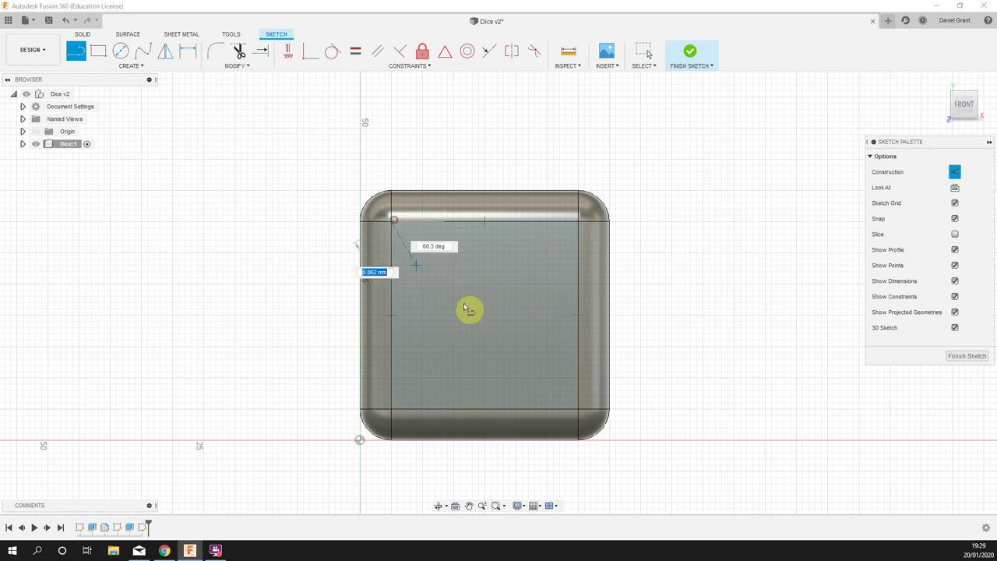
left_click(577, 411)
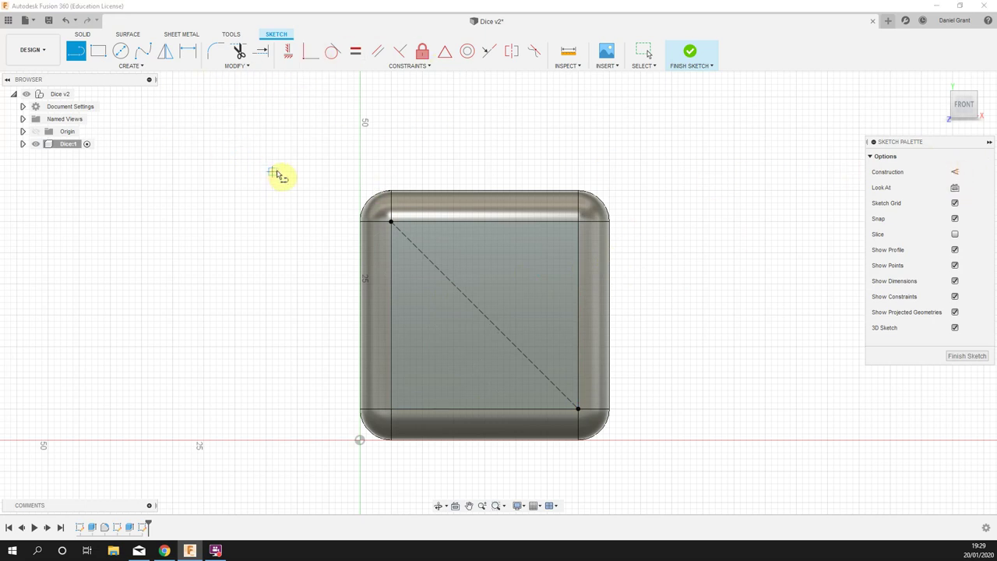
- Draw a 25 mm diameter circle centred on the midpoint of the diagonal construction line
left_click(121, 53)
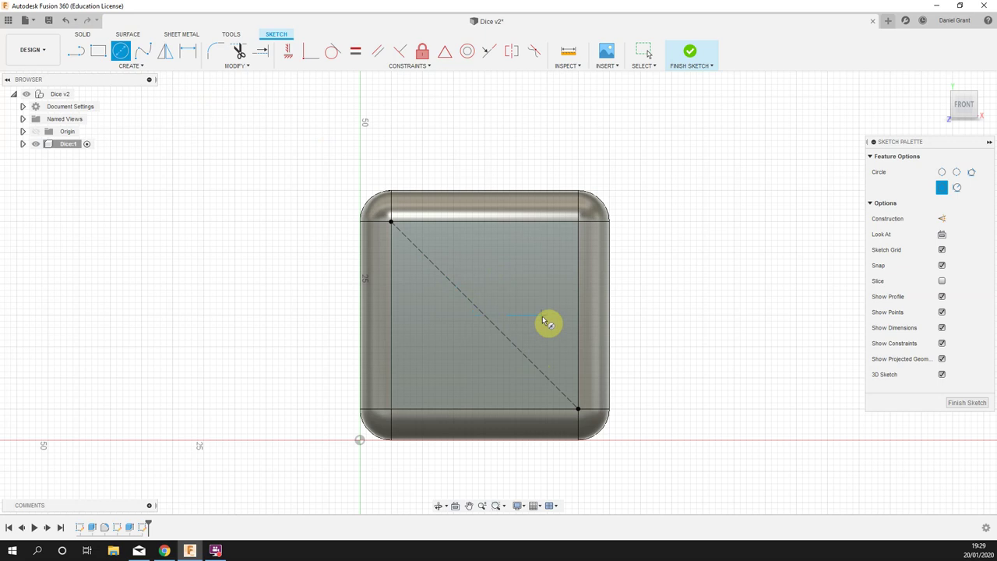
key("Escape")
middle_click_drag(543, 309, 529, 356, "shift")
key("c")
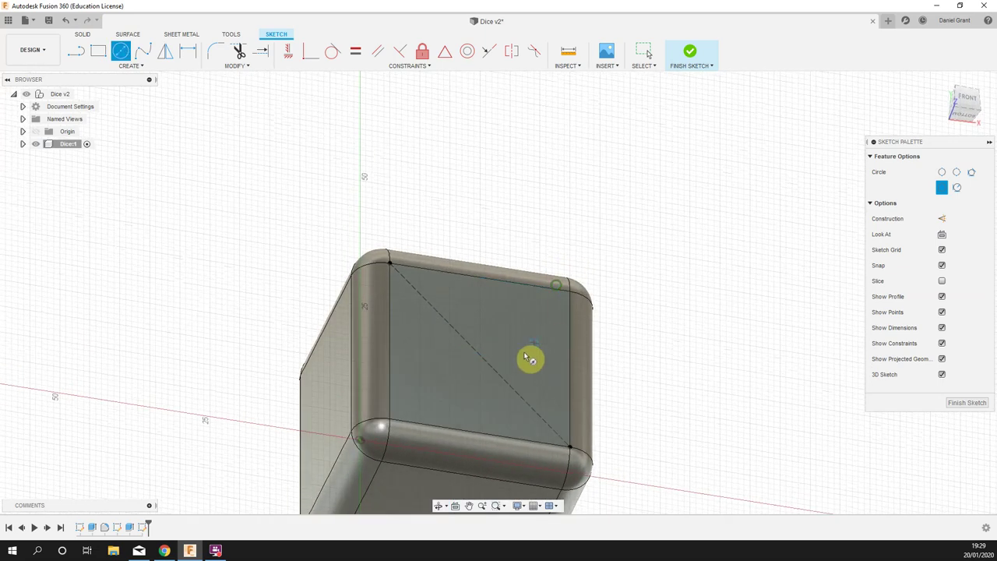
left_click(480, 357)
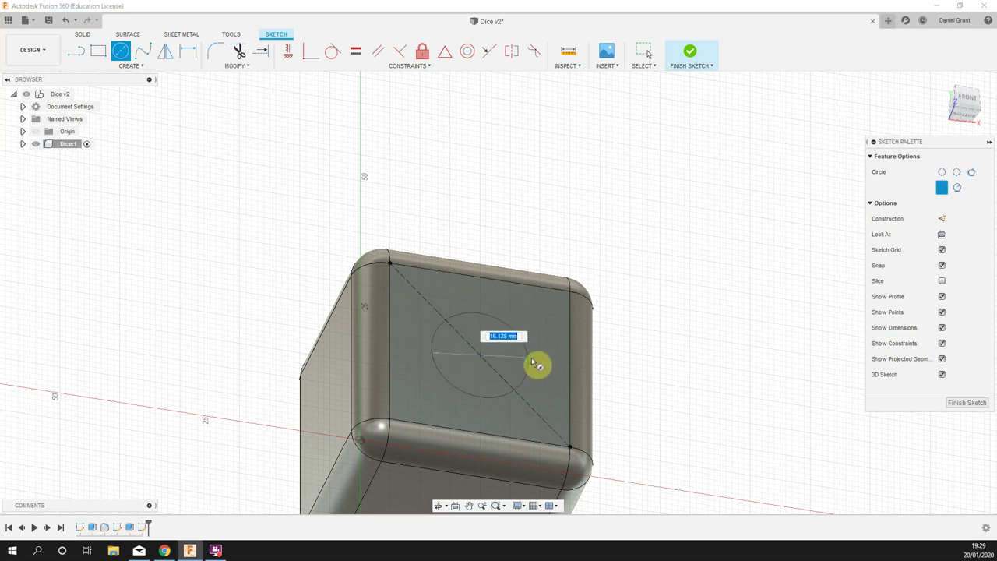
type("25")
key("Return")
key("Escape")
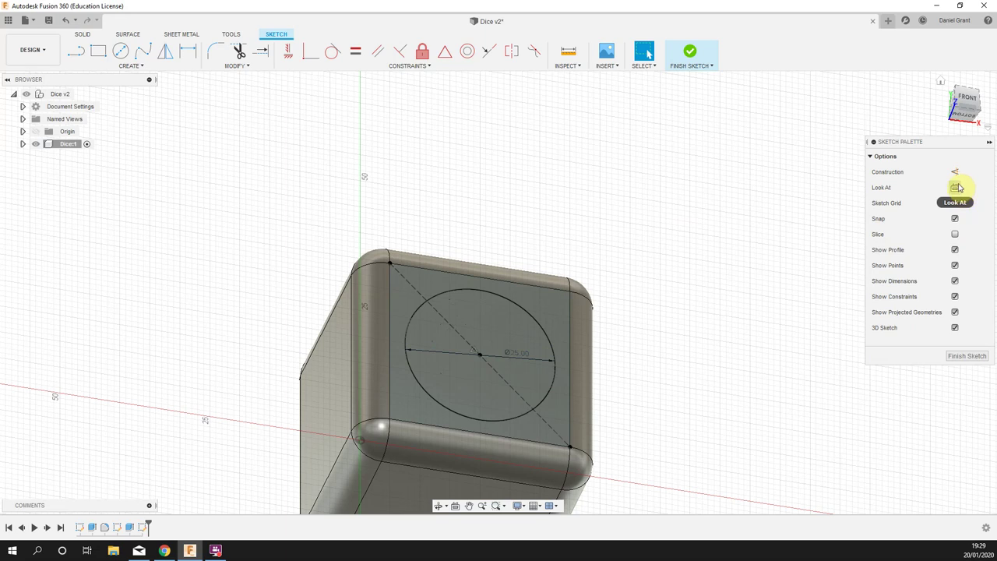
- Add a concentric 28 mm diameter circle around the 25 mm circle on the front face
left_click(956, 190)
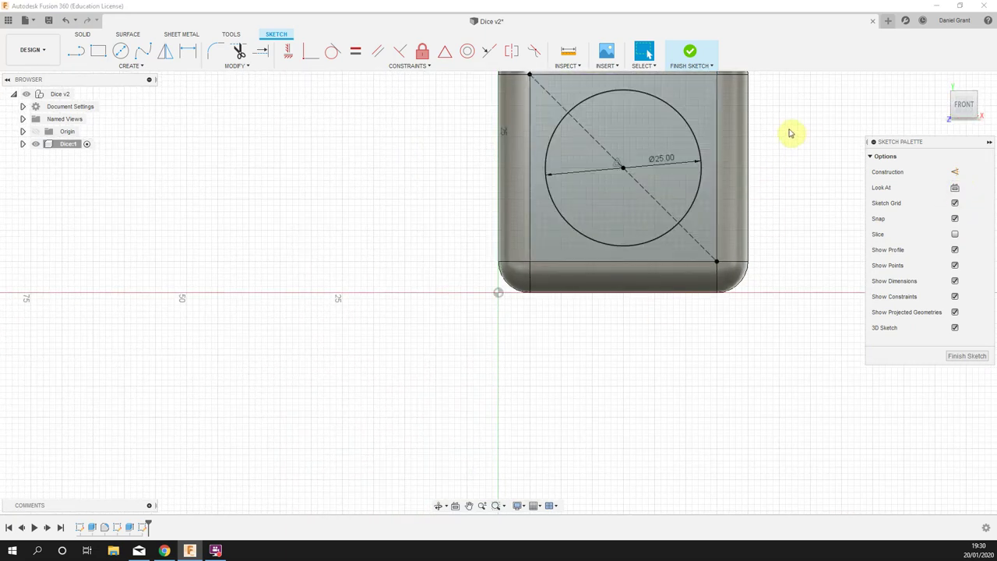
mouse_move(787, 108)
middle_mouse_down()
mouse_move(781, 99)
mouse_move(705, 220)
mouse_move(639, 283)
middle_mouse_up()
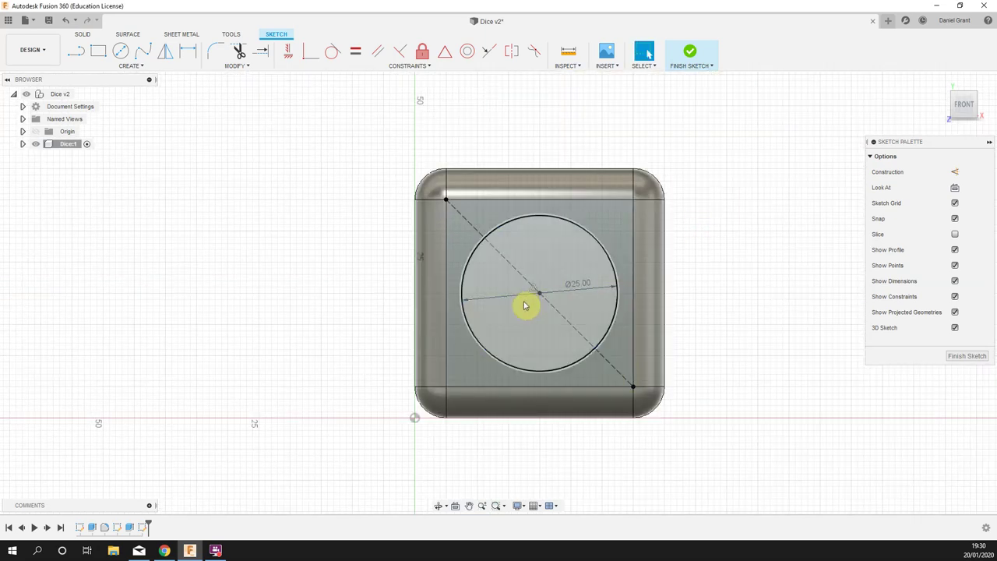
scroll(547, 294, "up", 3)
scroll(546, 293, "up", 1)
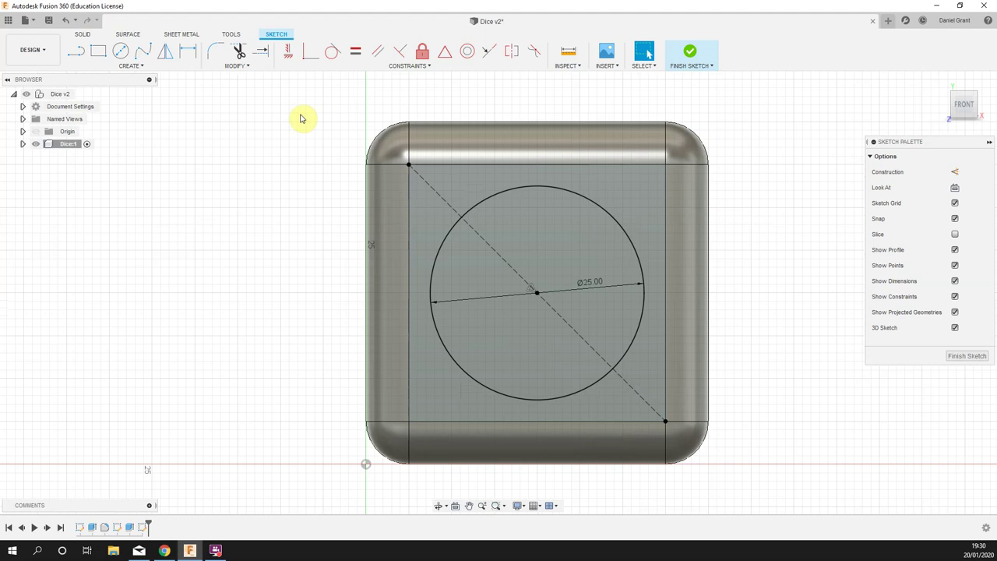
left_click(120, 51)
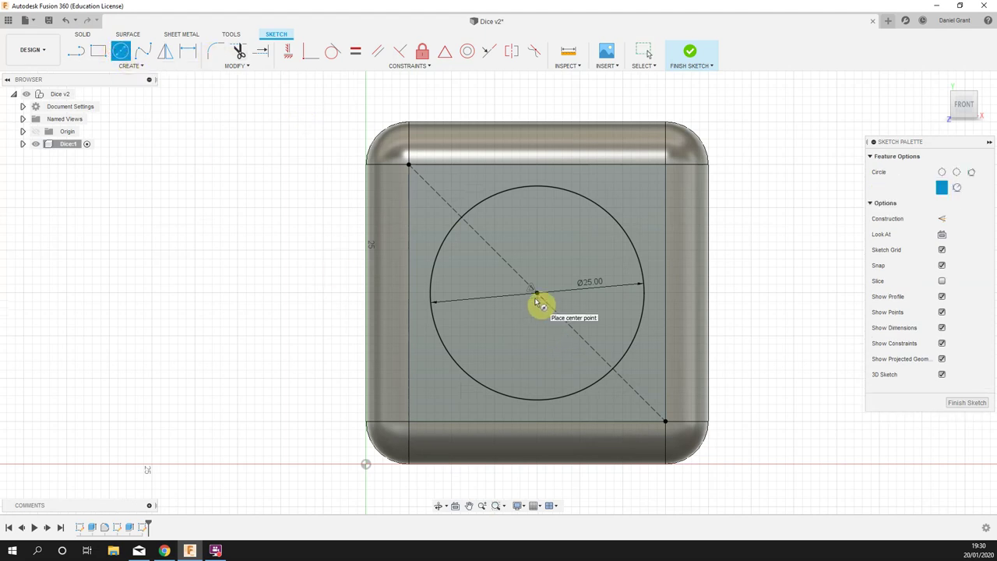
left_click(536, 294)
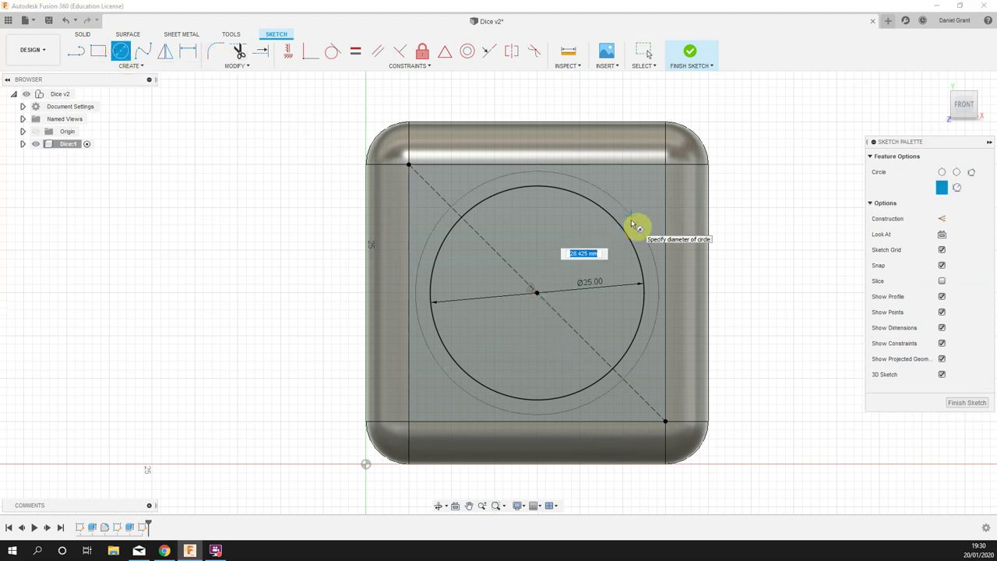
type("28")
key("Tab")
left_click(634, 225)
key("Escape")
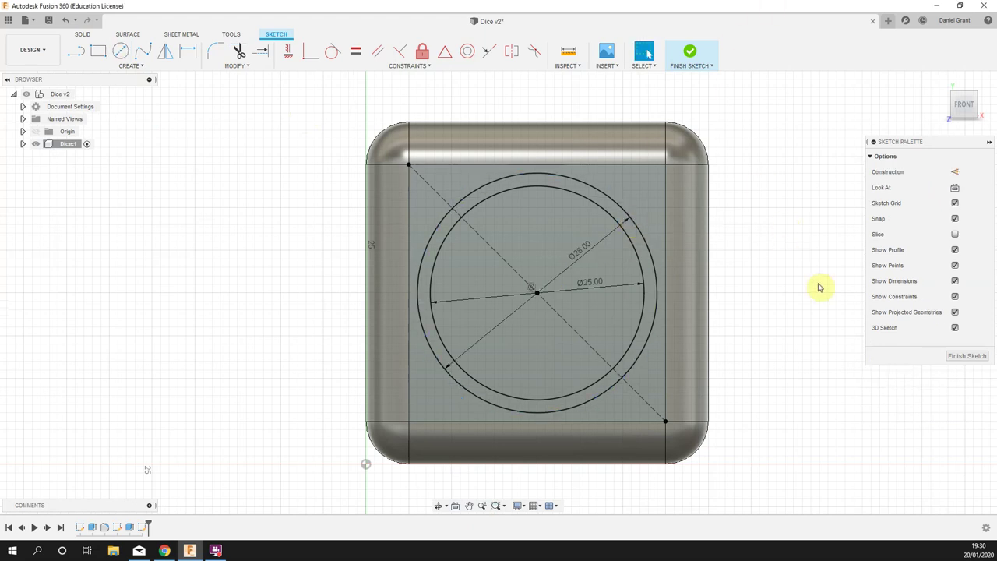
- Draw an 8 mm diameter circle directly below the face's centre, inside the two concentric circles
left_click(475, 230)
left_click(121, 52)
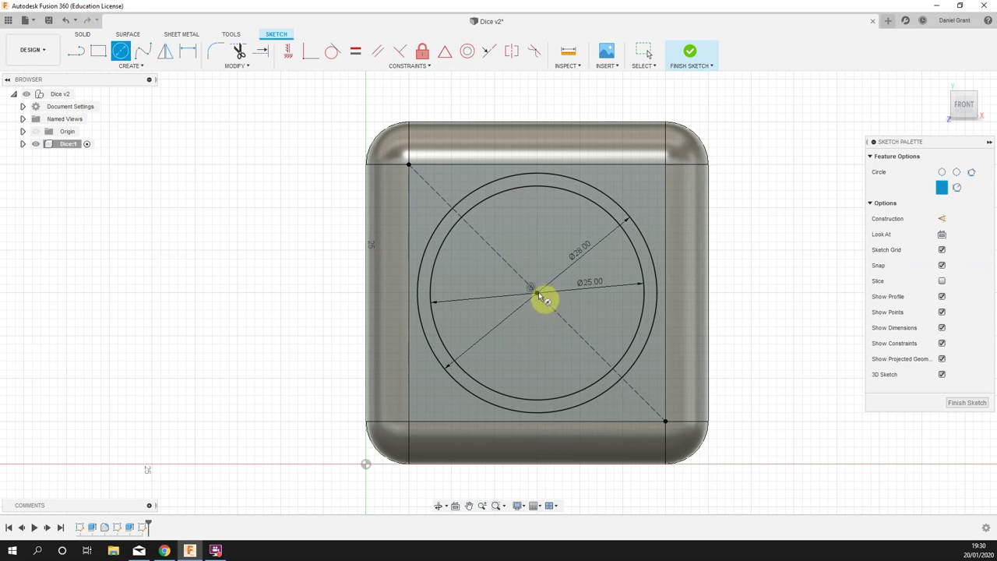
left_click(537, 344)
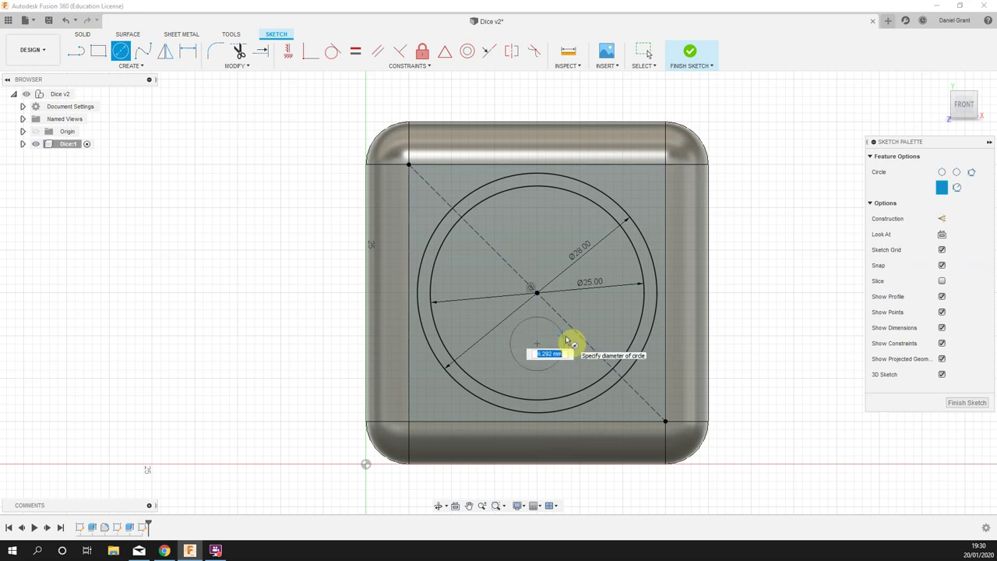
type("8")
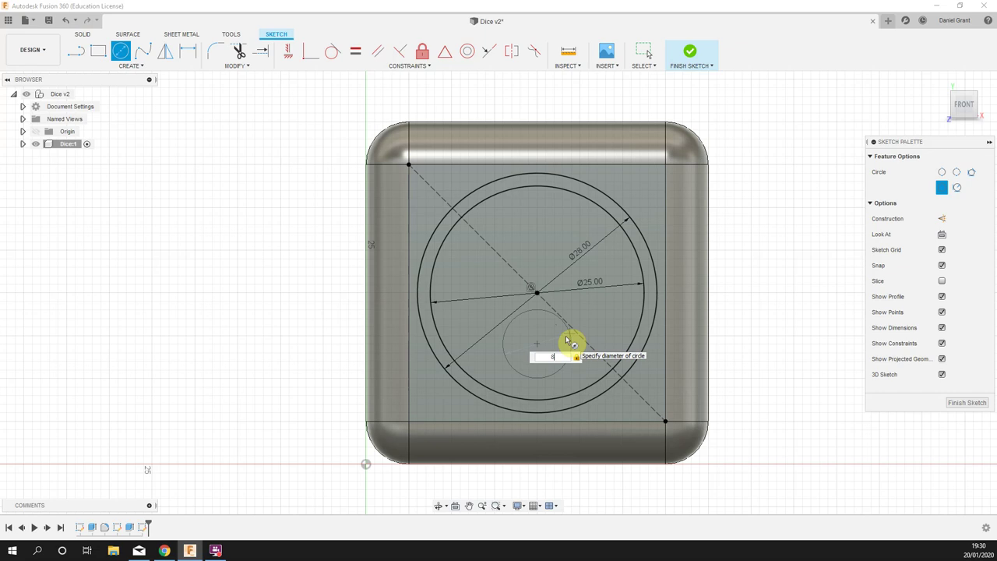
key("Return")
key("Escape")
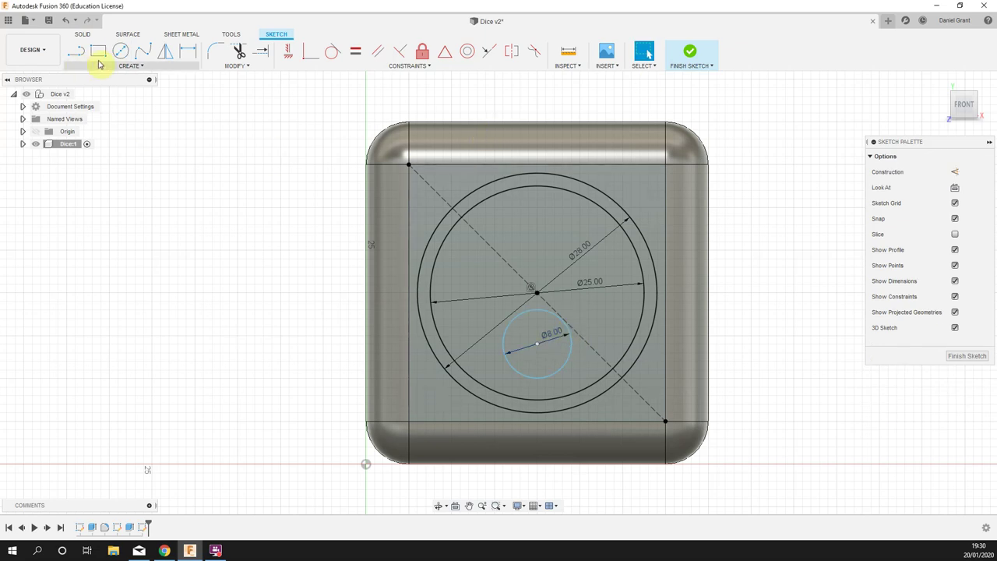
- Draw a 4 mm diameter circle as the right eye, above and to the right of the face's centre
left_click(121, 51)
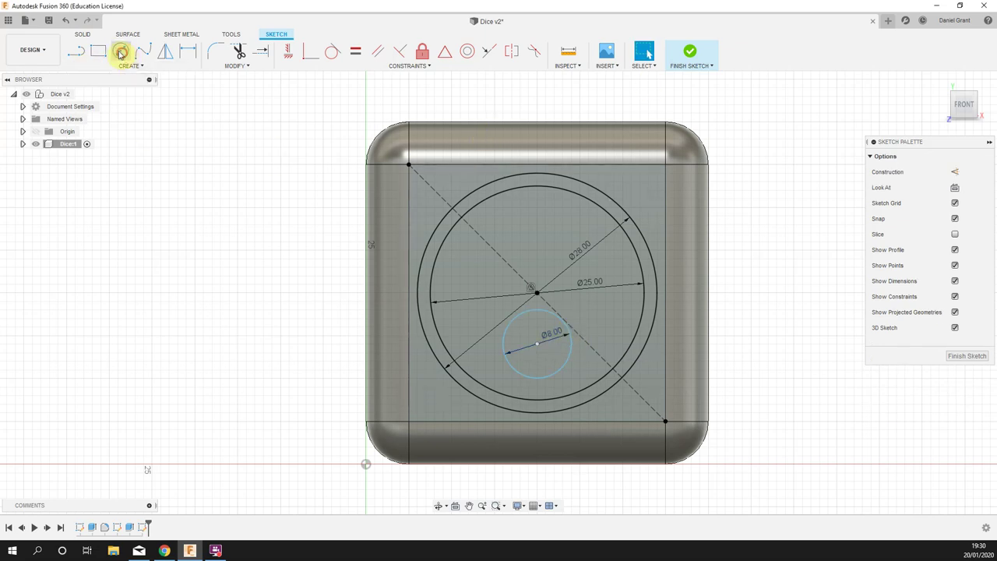
left_click(590, 262)
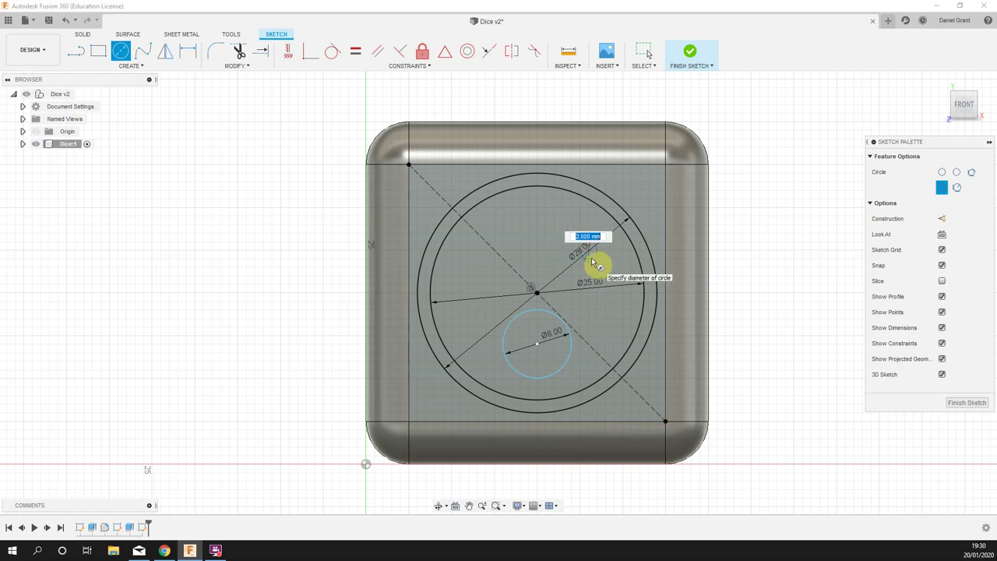
left_click(594, 265)
key("Escape")
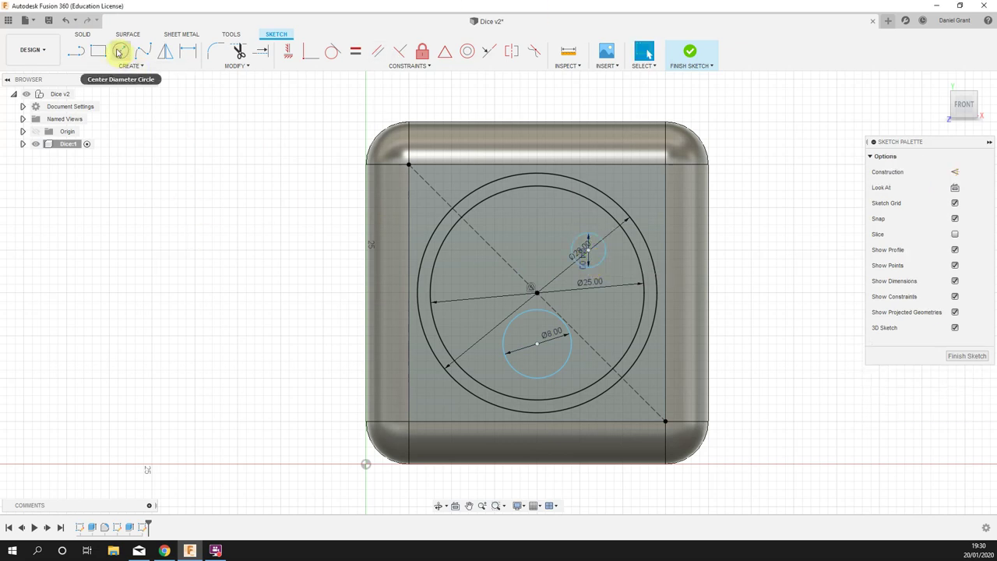
- Draw a 4 mm diameter circle as the left eye, level with the right eye circle and on the diagonal construction line
left_click(119, 52)
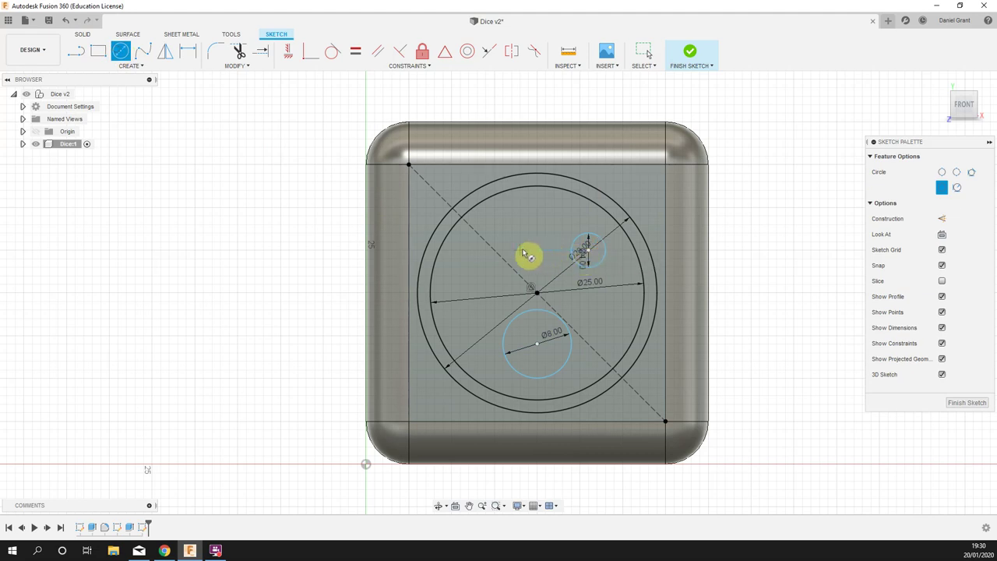
left_click(494, 249)
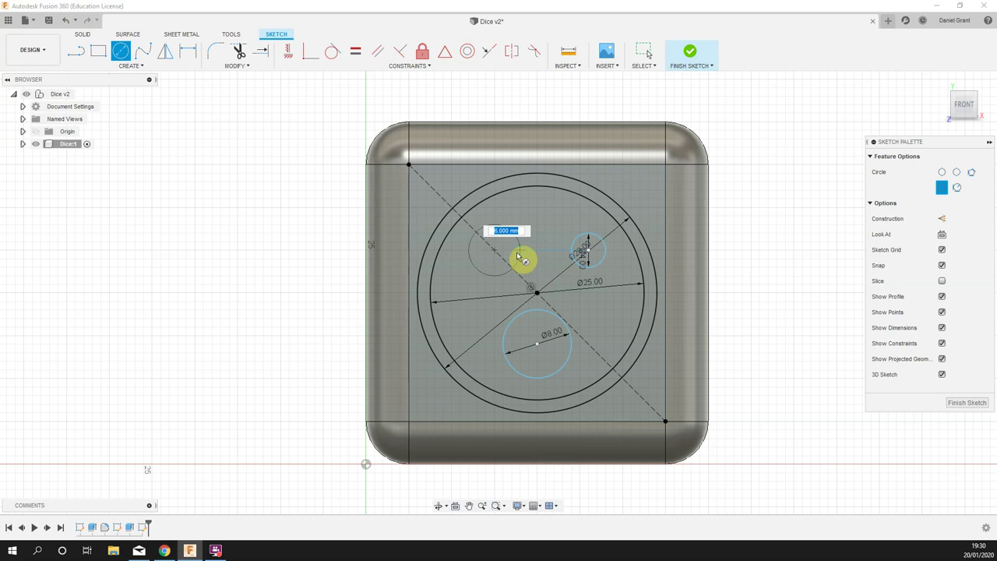
type("4")
key("Return")
key("Escape")
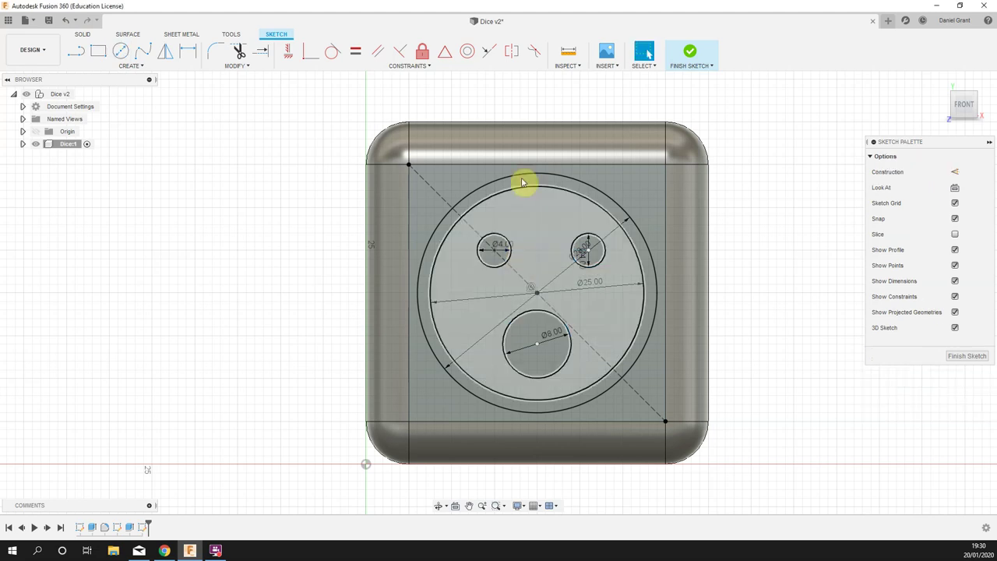
- Move the right eye circle slightly inward so its centre sits at X 25, Y 25, mirroring the left eye
left_click_drag(589, 252, 579, 257)
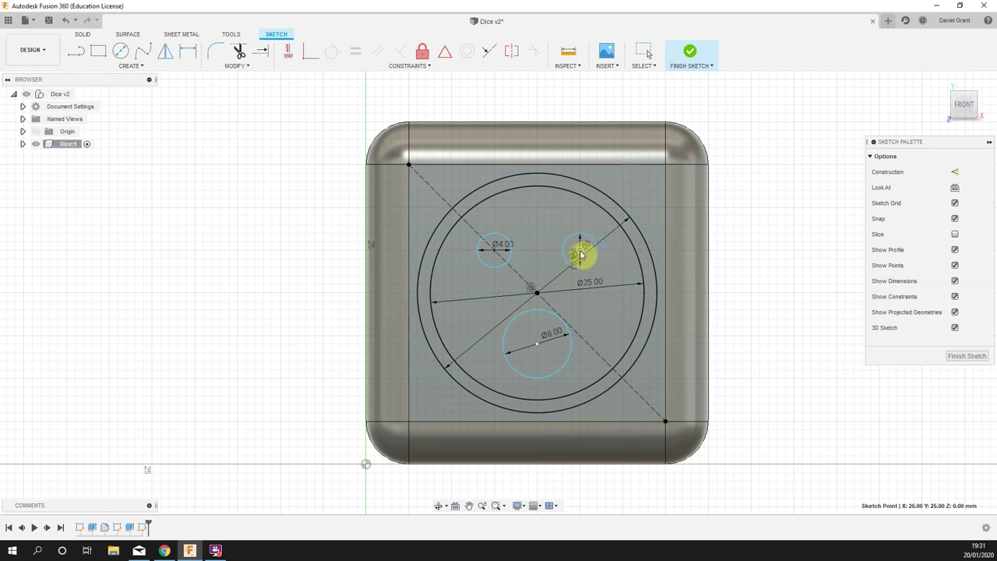
left_click_drag(580, 254, 580, 255)
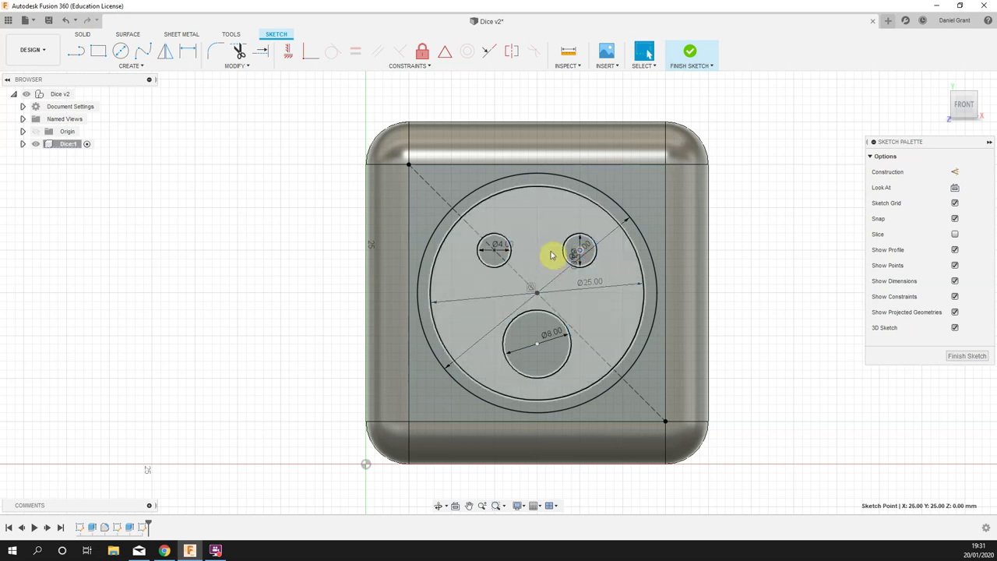
left_click(524, 280)
left_click(579, 271)
left_click(797, 236)
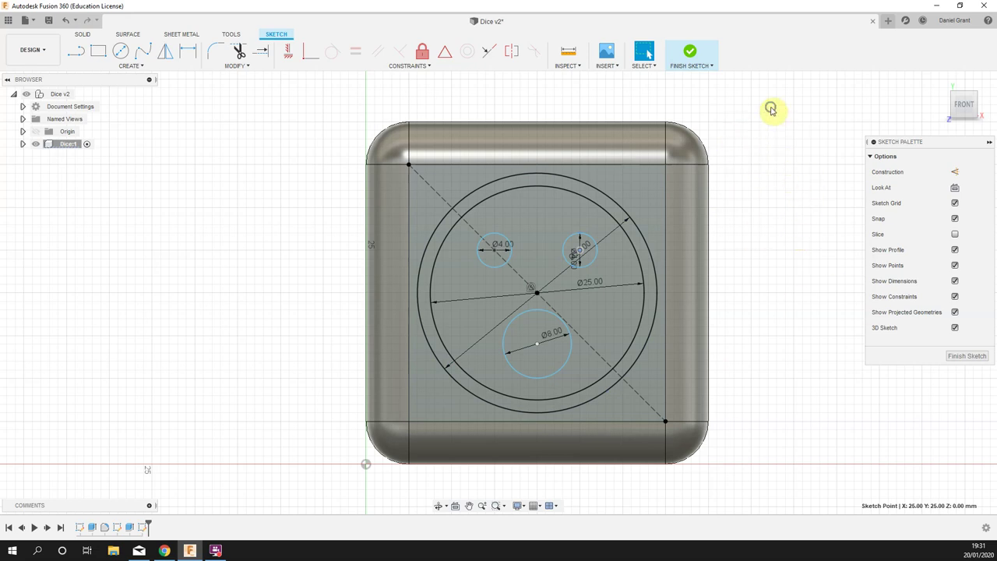
- Cut the outer ring, both eye circles and the mouth circle 5 mm into the dice's front face
right_click(771, 110)
left_click(791, 96)
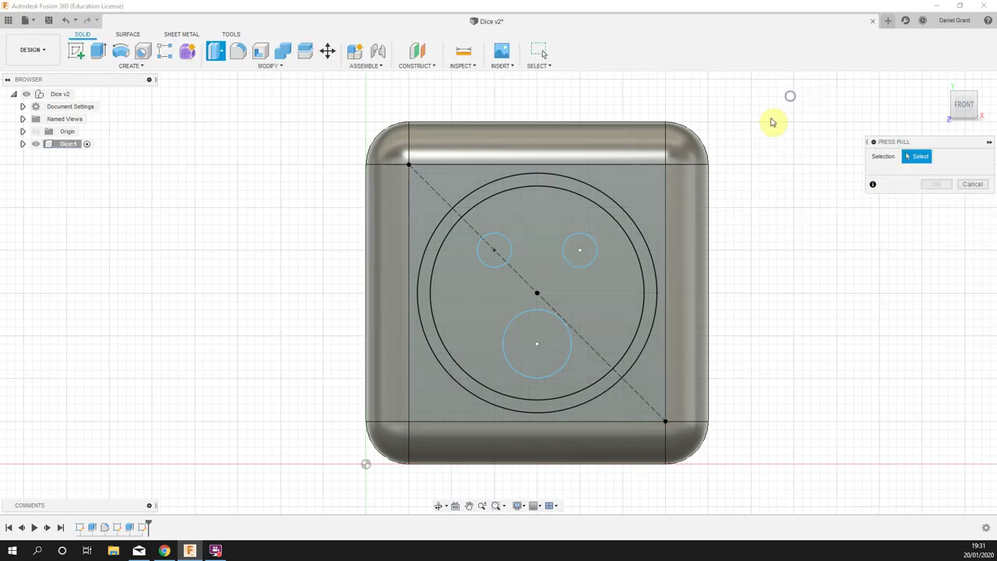
left_click(615, 210)
left_click(579, 249)
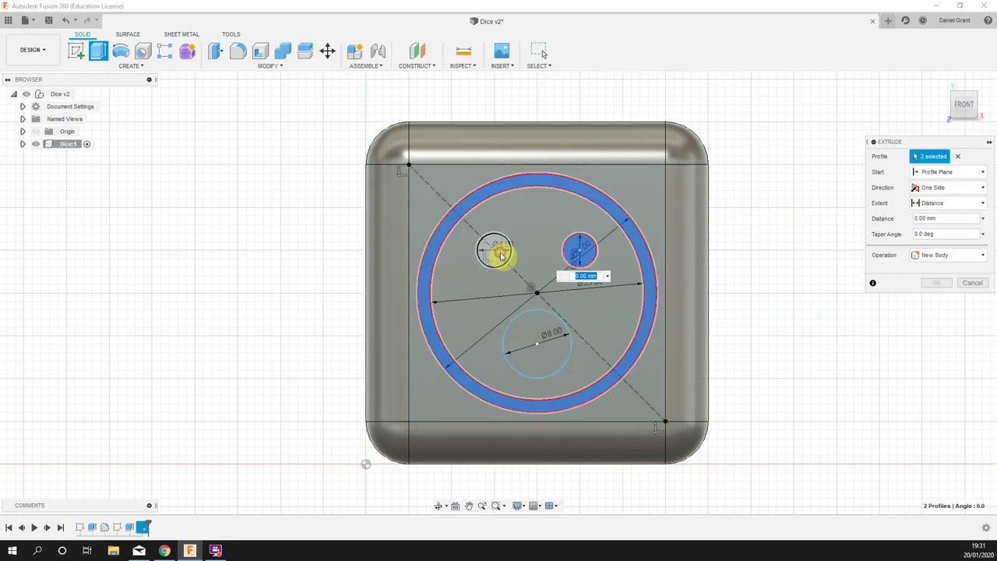
left_click(496, 250)
left_click(543, 361)
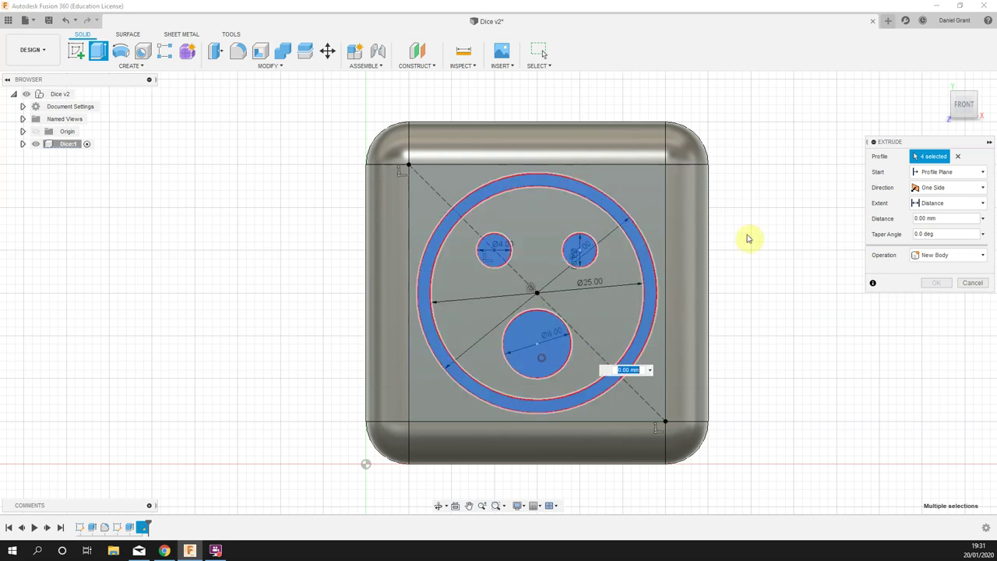
middle_click_drag(790, 219, 349, 363, "shift")
left_click_drag(350, 356, 420, 347)
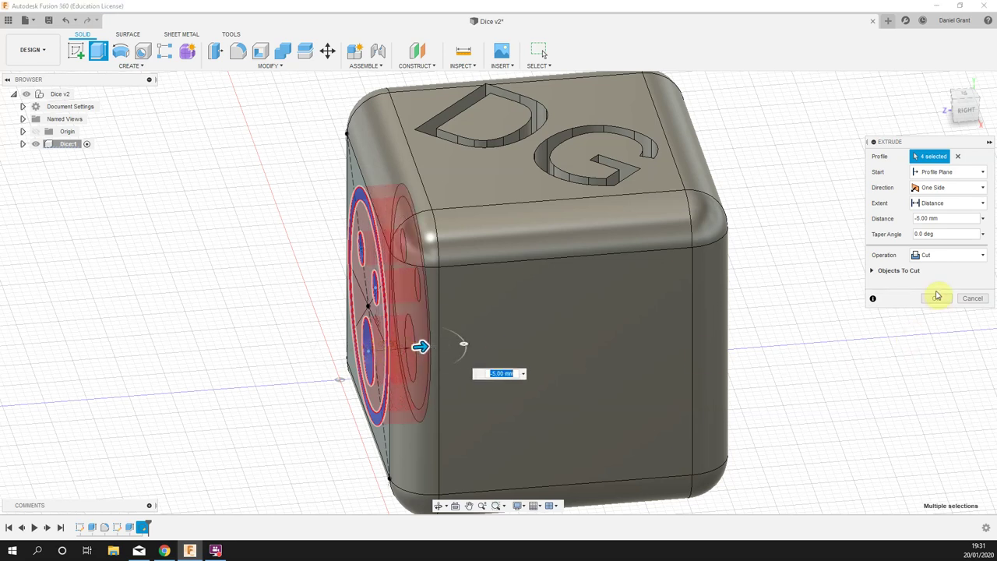
left_click(939, 299)
middle_click_drag(784, 336, 826, 318, "shift")
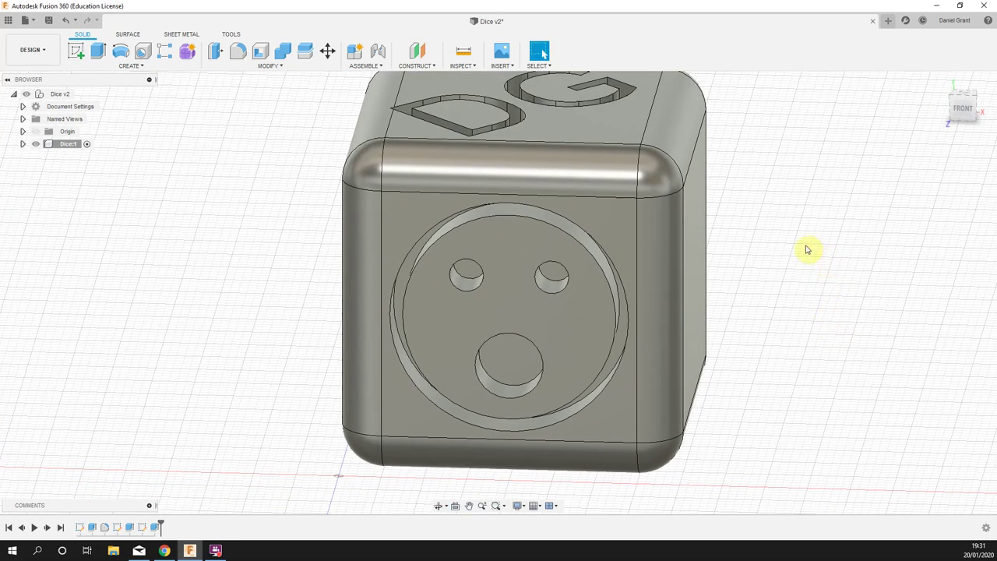
middle_click_drag(231, 383, 208, 400, "shift")
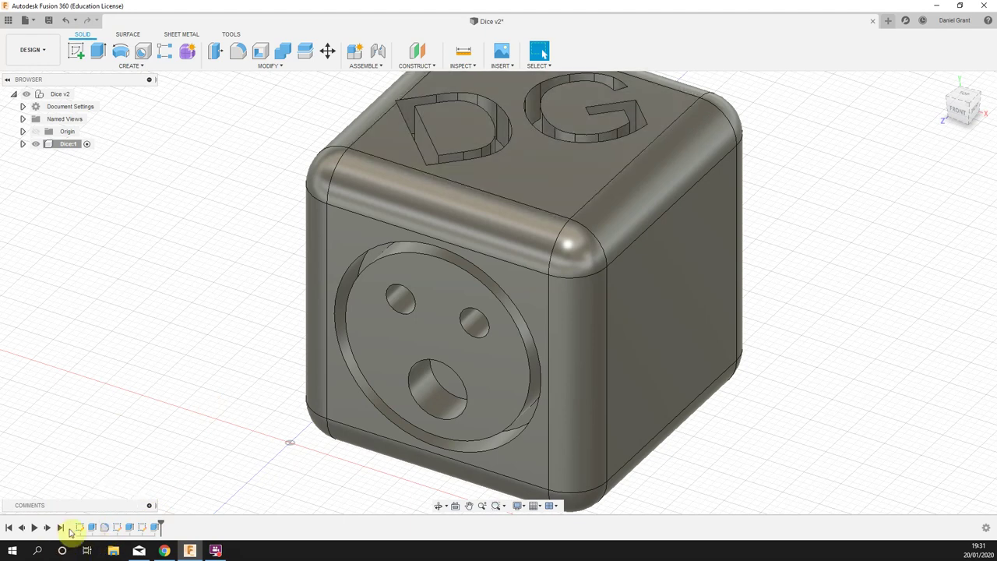
scroll(273, 332, "down", 3)
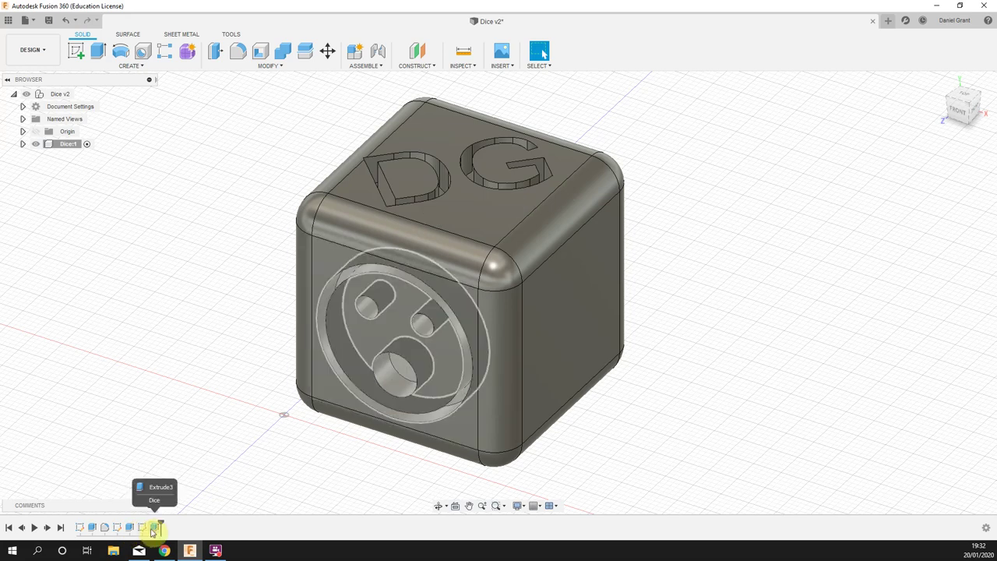
middle_click_drag(160, 482, 158, 454)
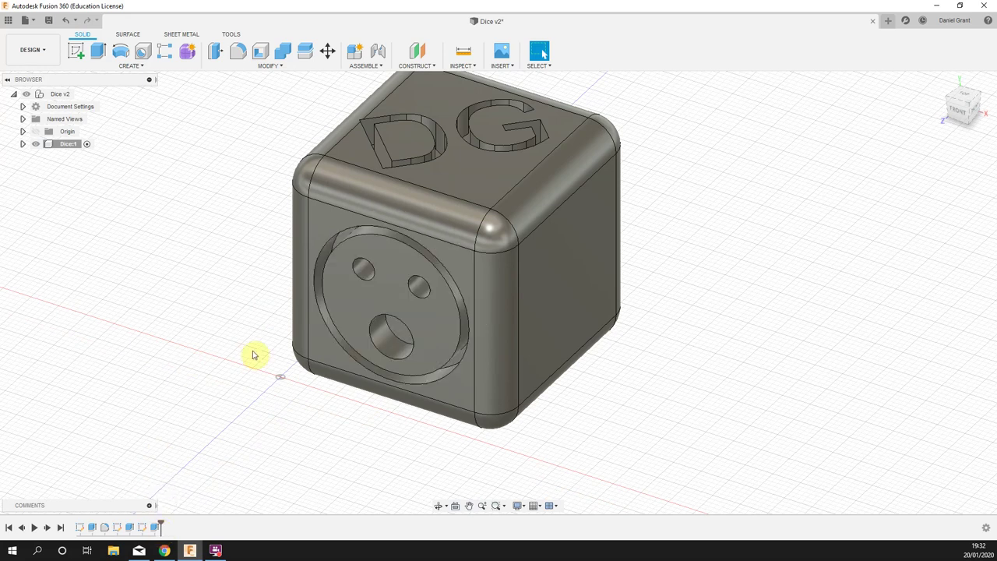
- Reopen the front-face cut for editing, try a distance of 22 mm outward and change its operation to Join
left_click(156, 530)
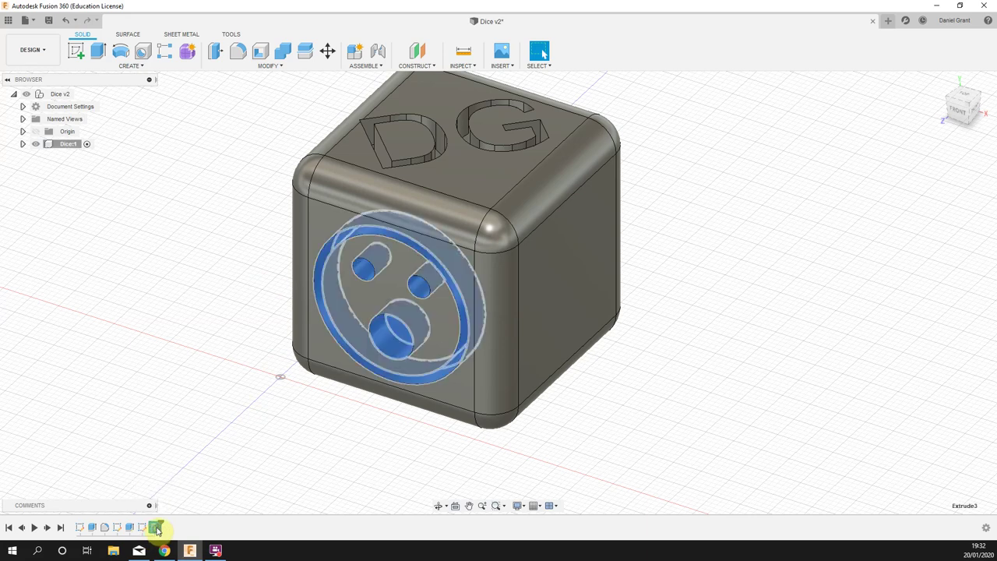
right_click(156, 530)
left_click(201, 428)
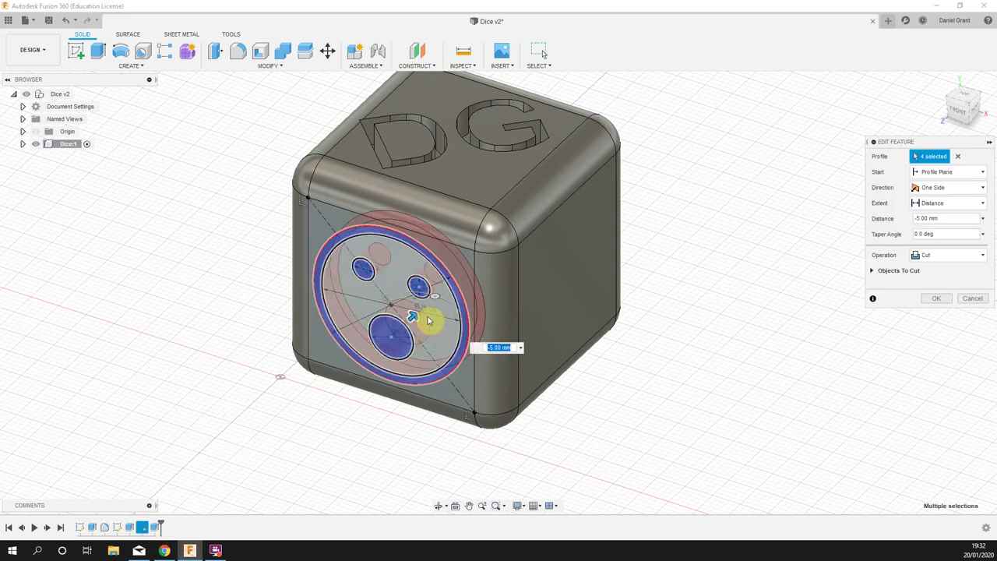
left_click_drag(418, 319, 321, 402)
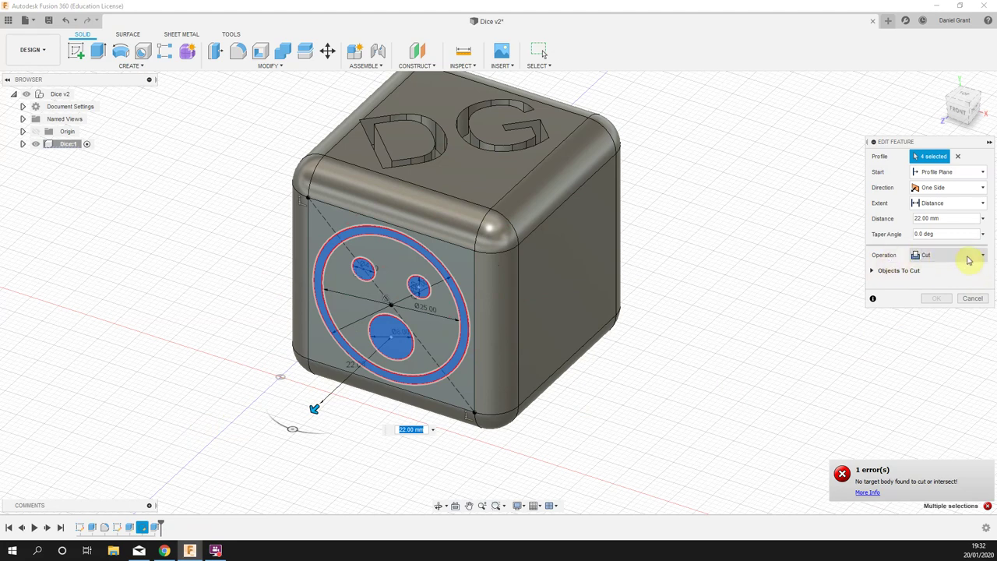
left_click(968, 260)
left_click(932, 267)
- Return the front-face extrusion to the Cut operation with a distance of -5 mm
left_click_drag(314, 409, 403, 305)
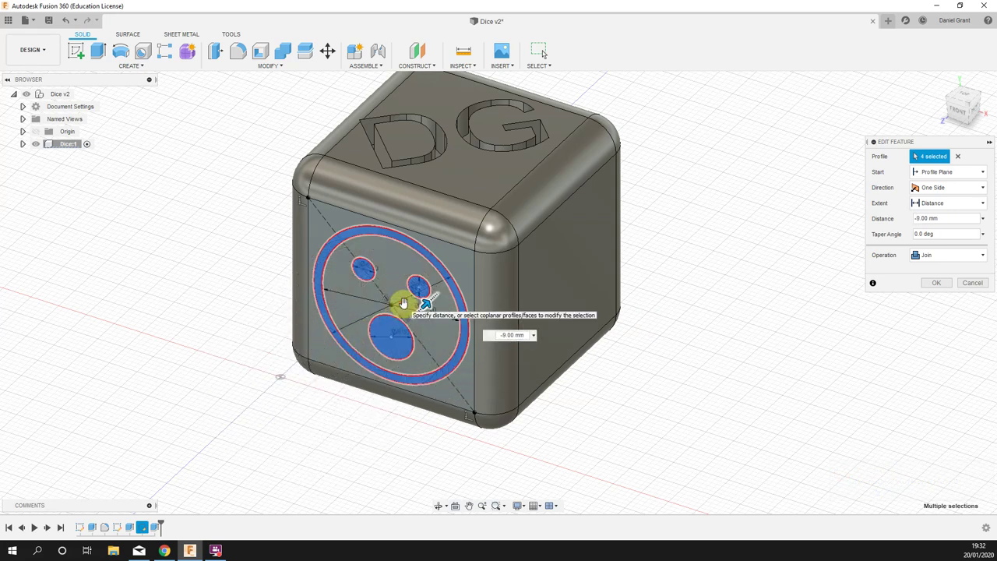
left_click(947, 257)
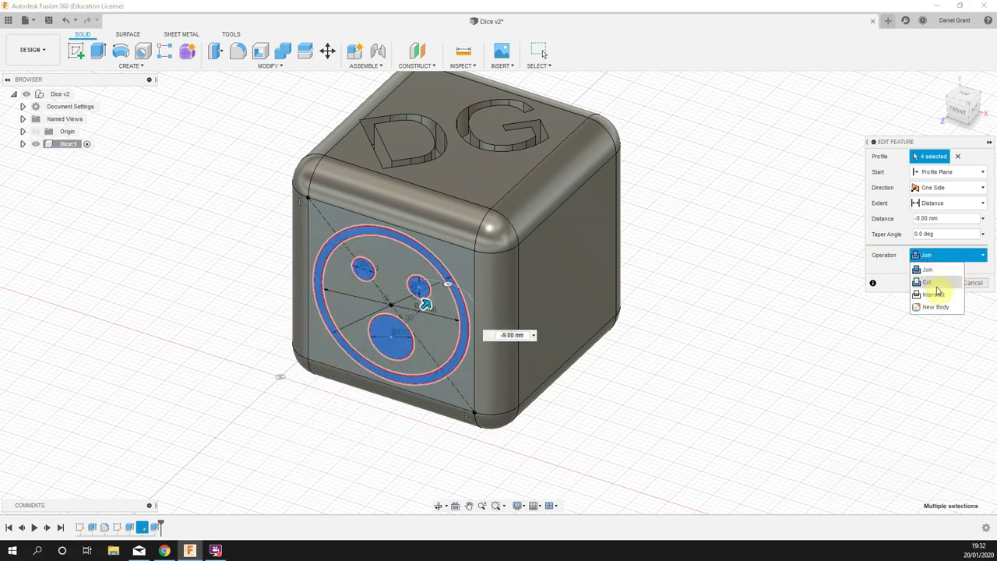
left_click(935, 284)
mouse_move(426, 303)
left_mouse_down()
mouse_move(408, 301)
mouse_move(414, 312)
mouse_move(405, 299)
mouse_move(413, 315)
left_mouse_up()
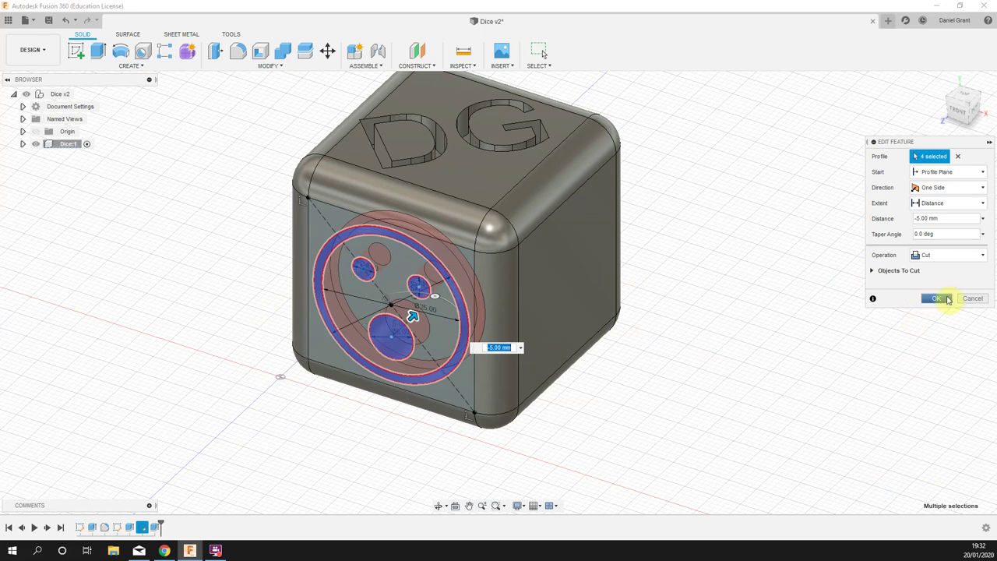
left_click(939, 298)
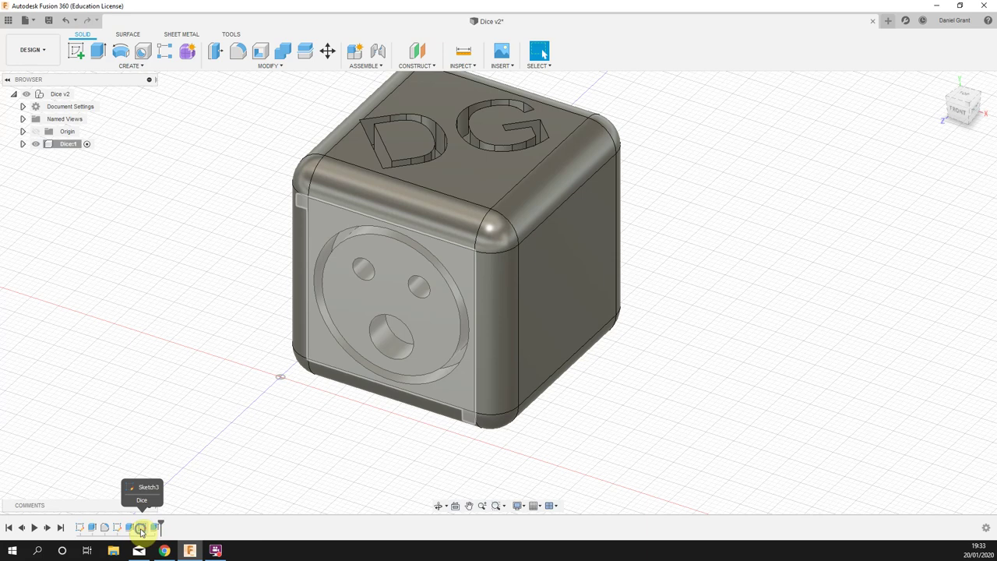
- Reopen the front-face sketch and draw a horizontal line about 7 mm long across the upper part of the mouth circle
right_click(142, 530)
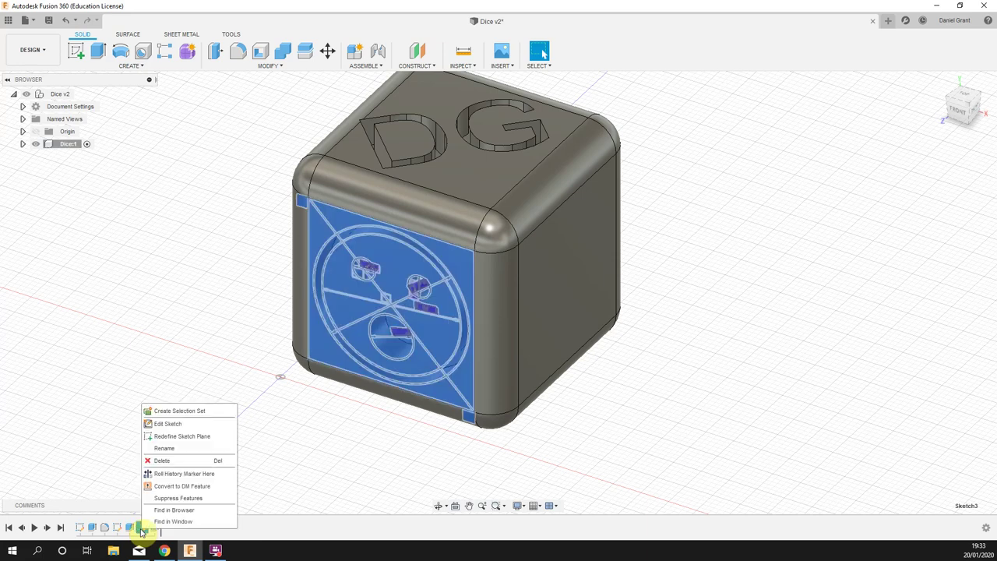
left_click(195, 423)
scroll(416, 311, "up", 8)
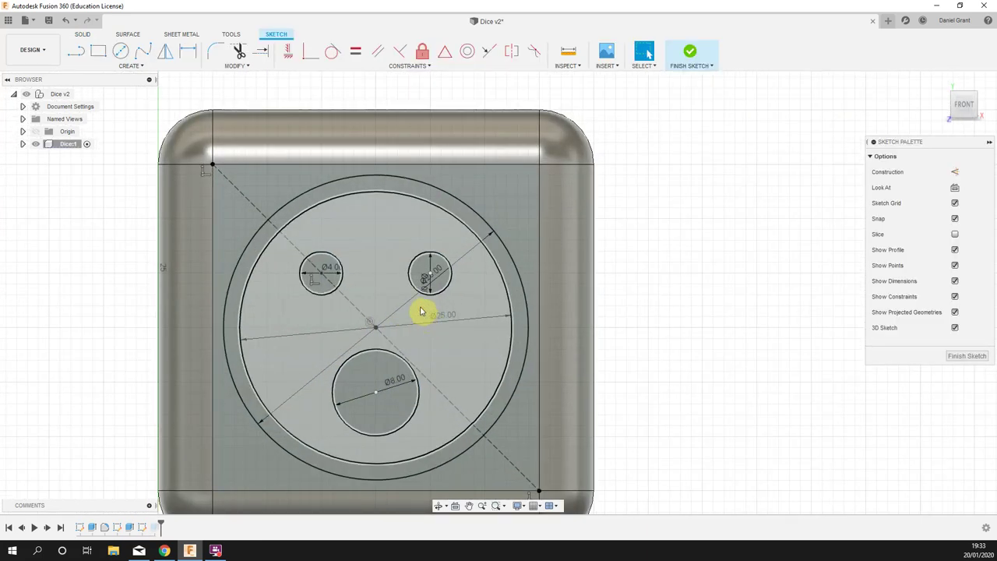
left_click(392, 382)
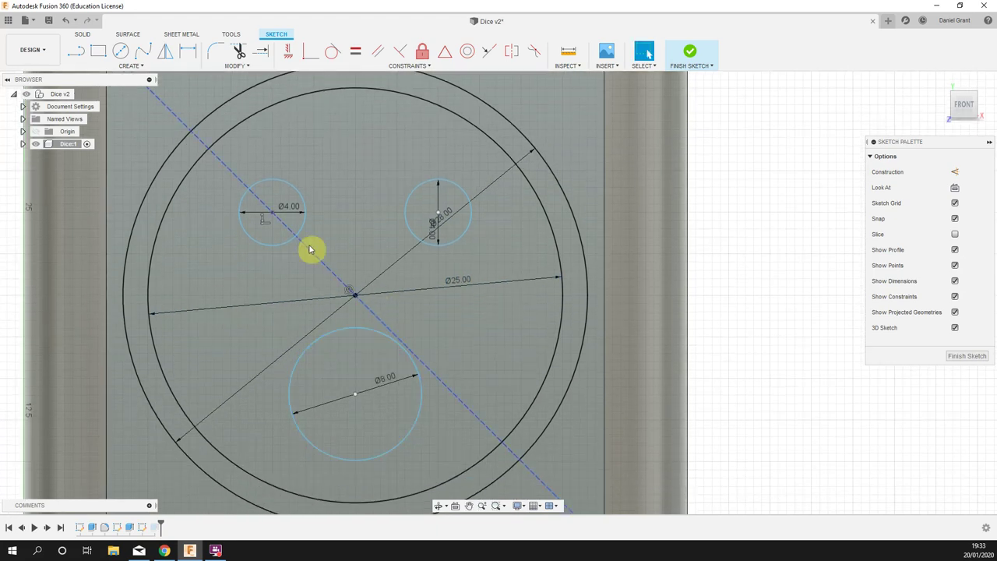
left_click(77, 51)
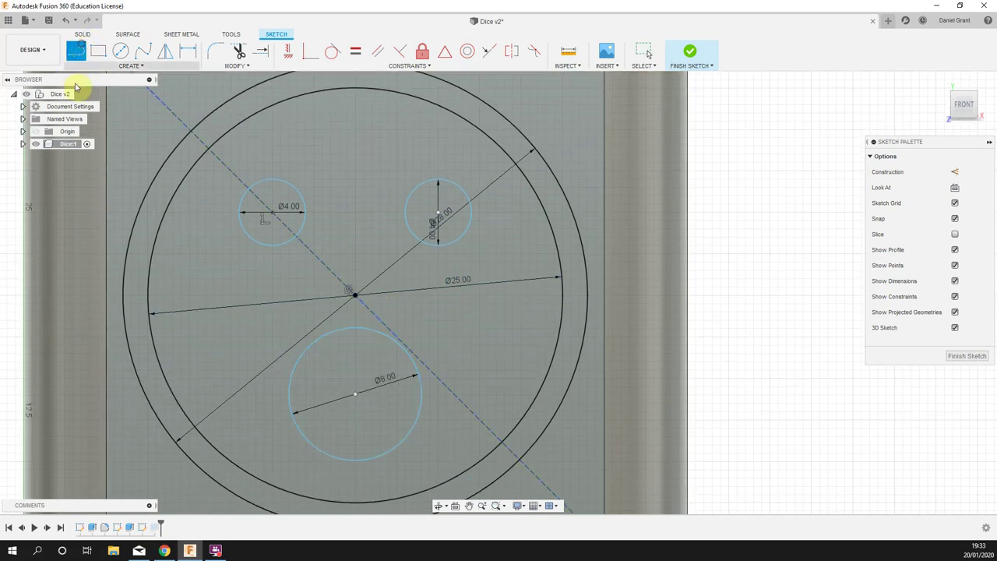
left_click(296, 365)
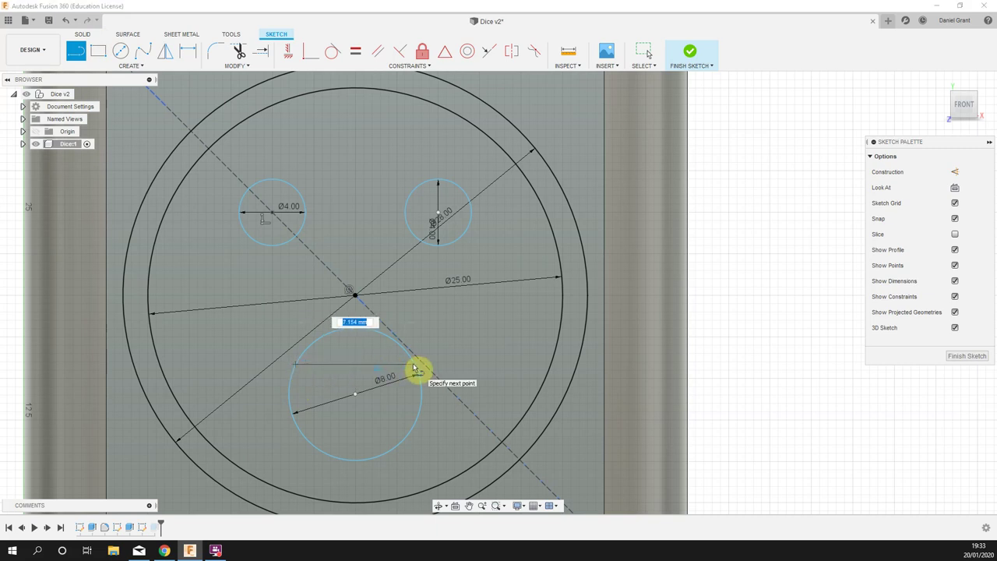
left_click(416, 365)
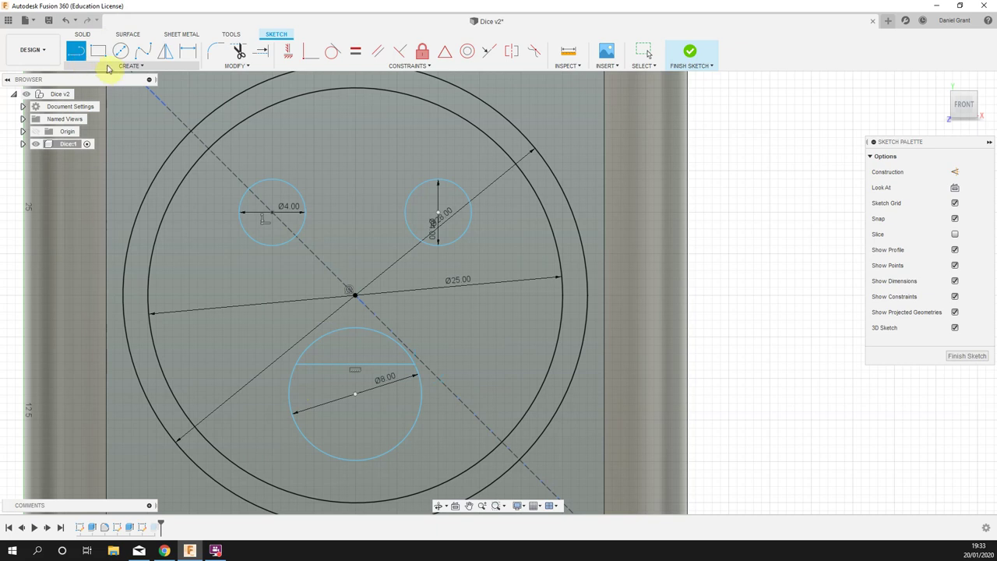
- Draw a line across each eye circle, sloping down towards the face's centre, the right one about 3.8 mm long
left_click(246, 196)
key("Escape")
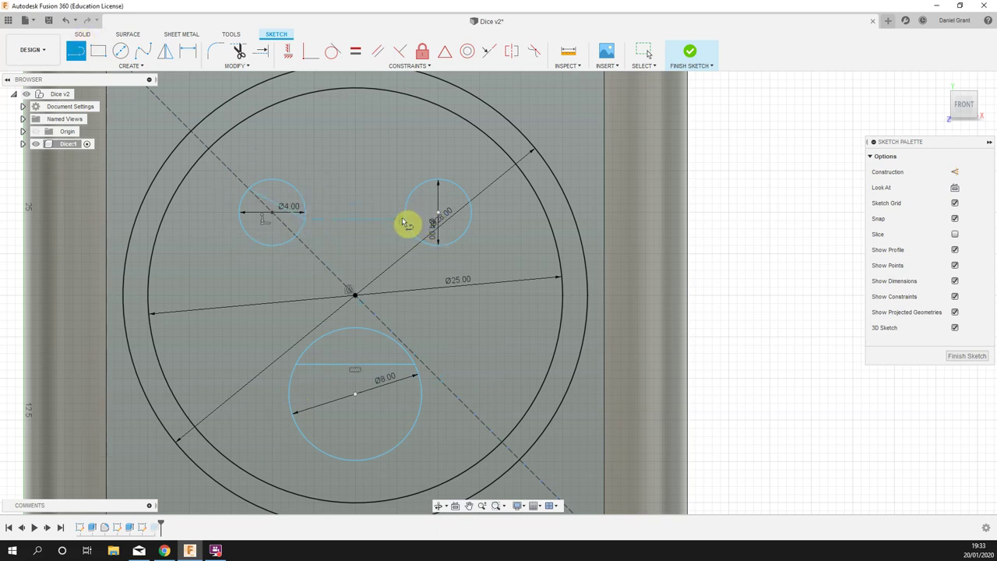
left_click(439, 213)
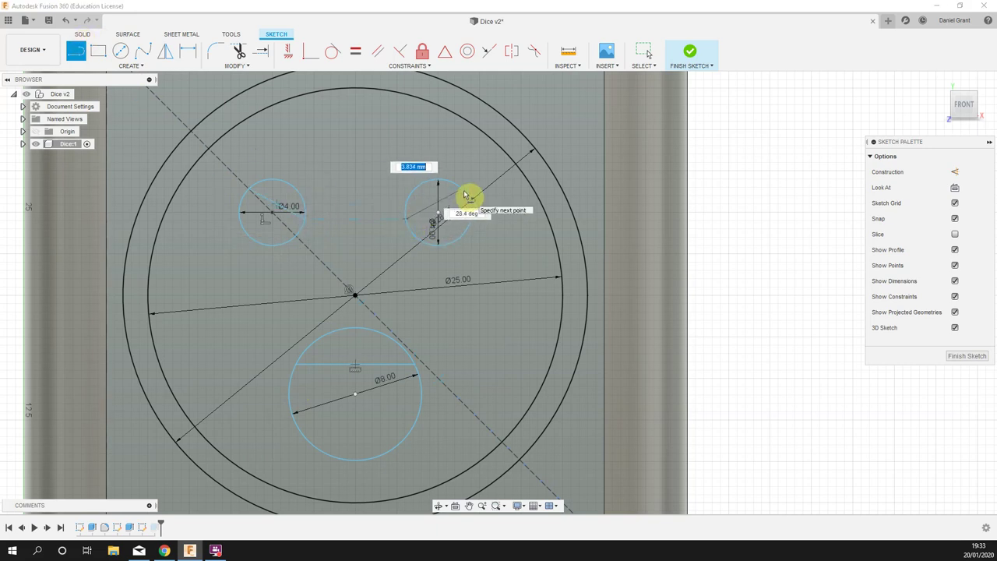
left_click(466, 196)
key("Escape")
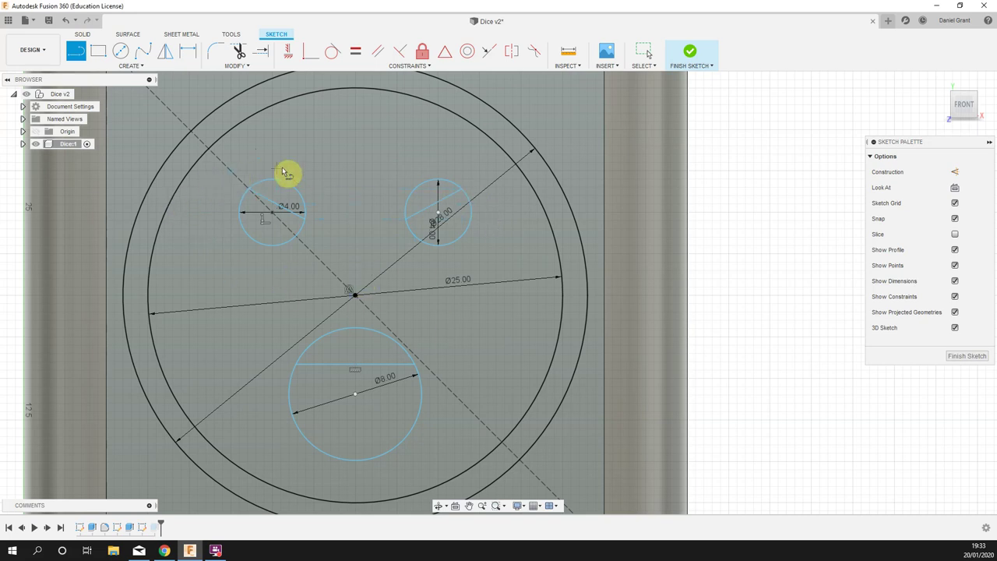
- Draw a closed, bent eyebrow outline from straight lines above the left eye circle
left_click(214, 173)
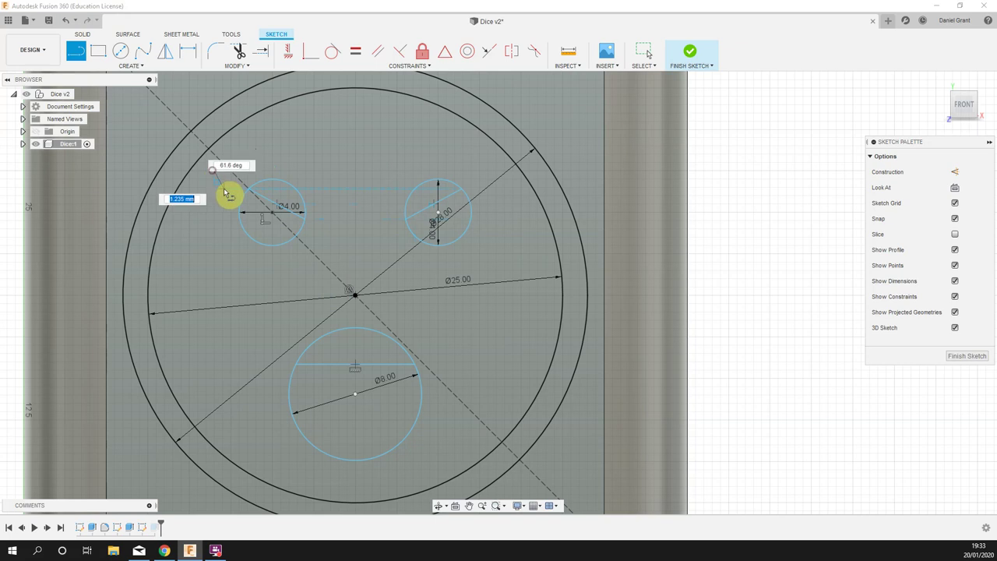
left_click(314, 179)
left_click(215, 173)
- Draw a closed, bent eyebrow outline from straight lines above the right eye circle and finish the sketch
left_click(488, 197)
left_click(465, 143)
left_click(404, 162)
left_click(455, 162)
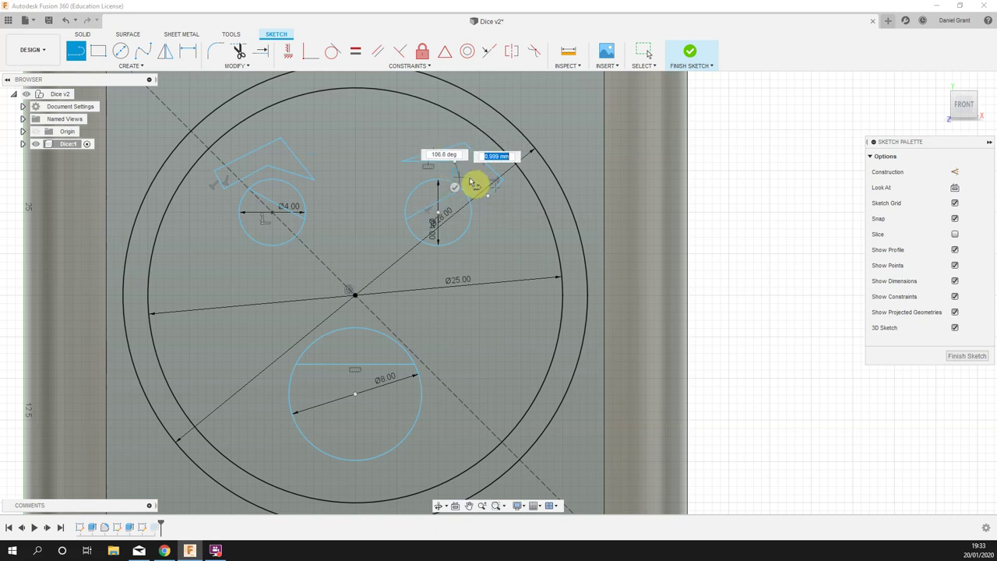
left_click(489, 196)
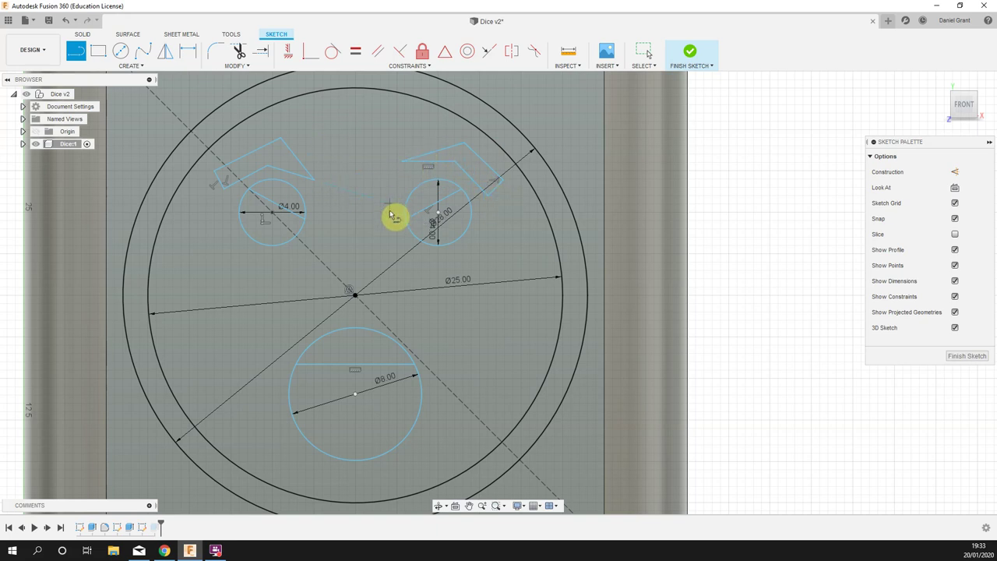
left_click(690, 53)
scroll(814, 273, "down", 5)
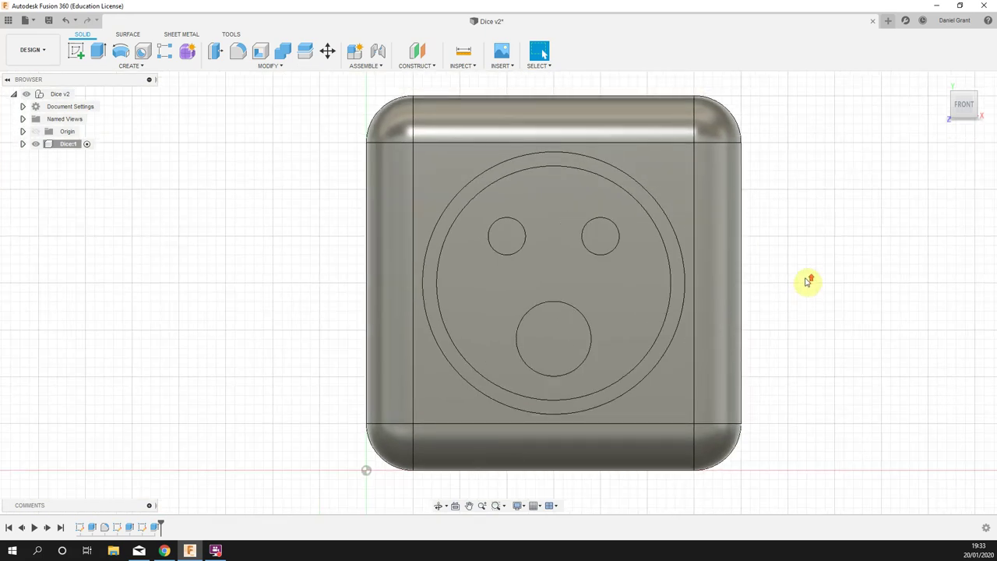
key("F6")
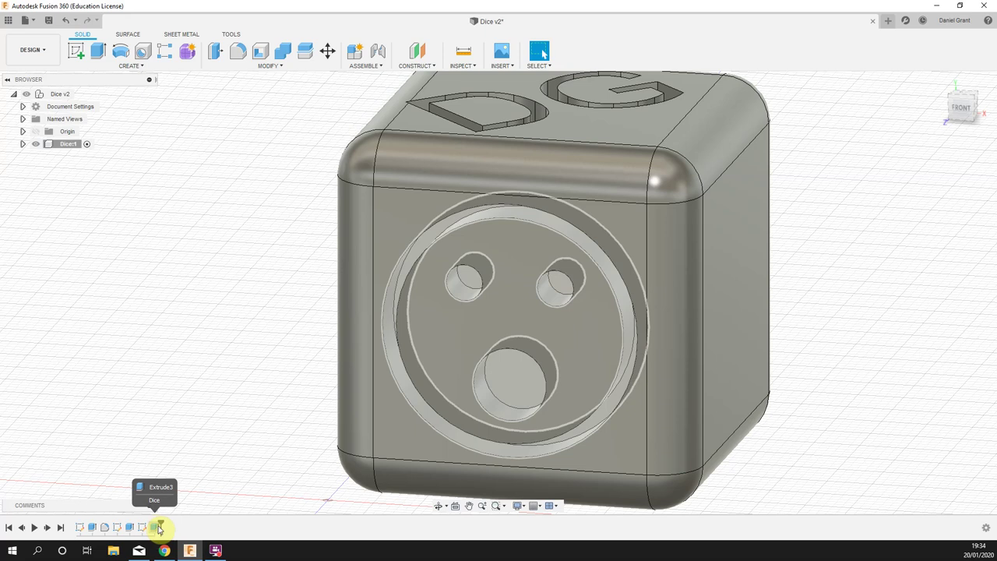
- Edit the front-face cut to exclude the upper segments of the mouth and both eyes and include both eyebrow profiles
right_click(157, 528)
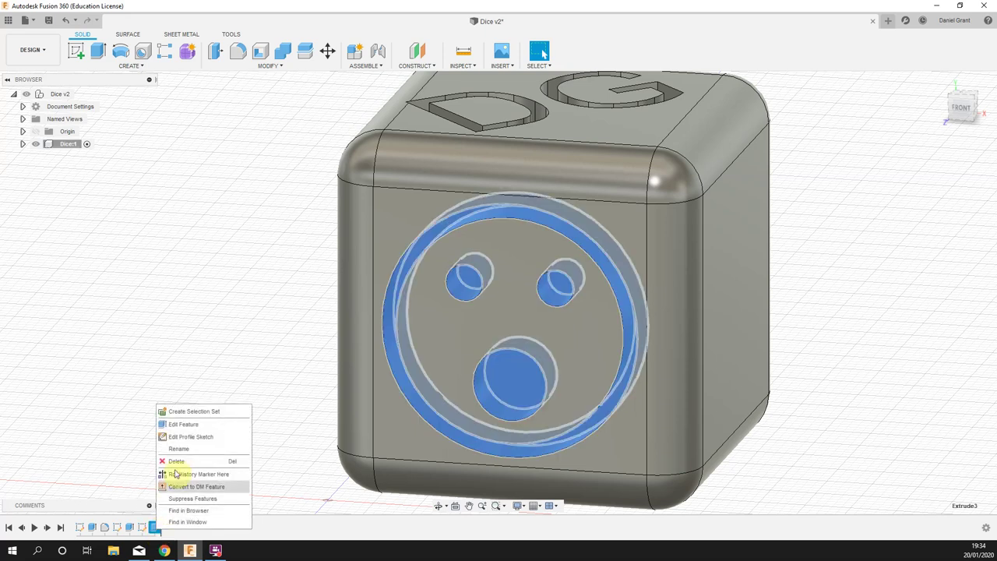
left_click(193, 427)
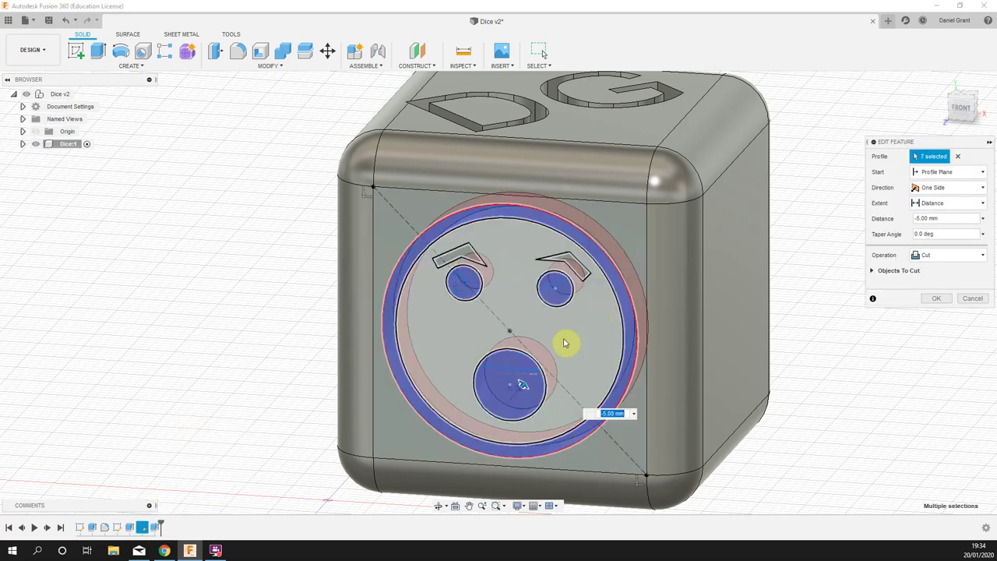
mouse_move(803, 325)
middle_mouse_down("shift")
mouse_move(816, 318)
mouse_move(807, 326)
middle_mouse_up("shift")
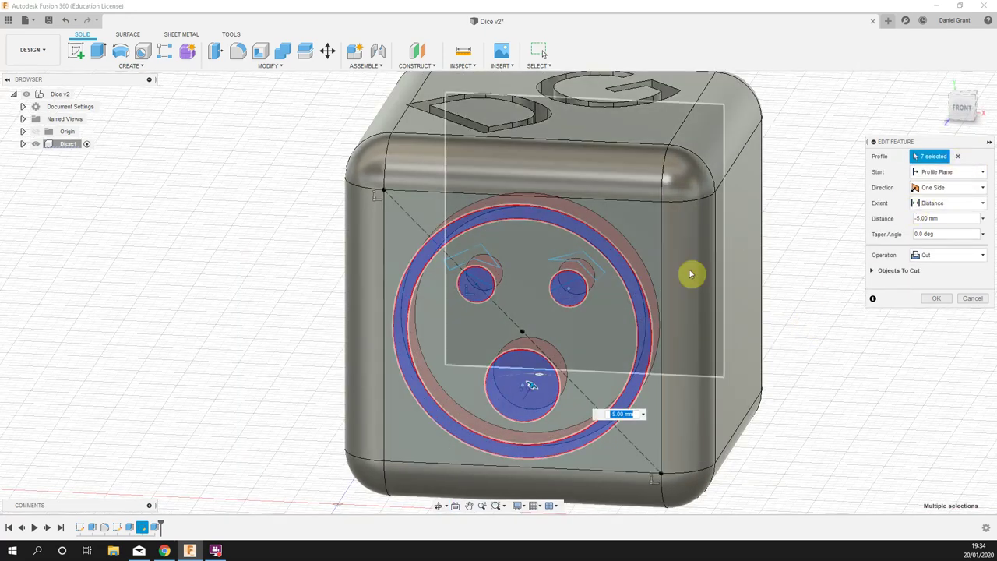
scroll(537, 359, "up", 3)
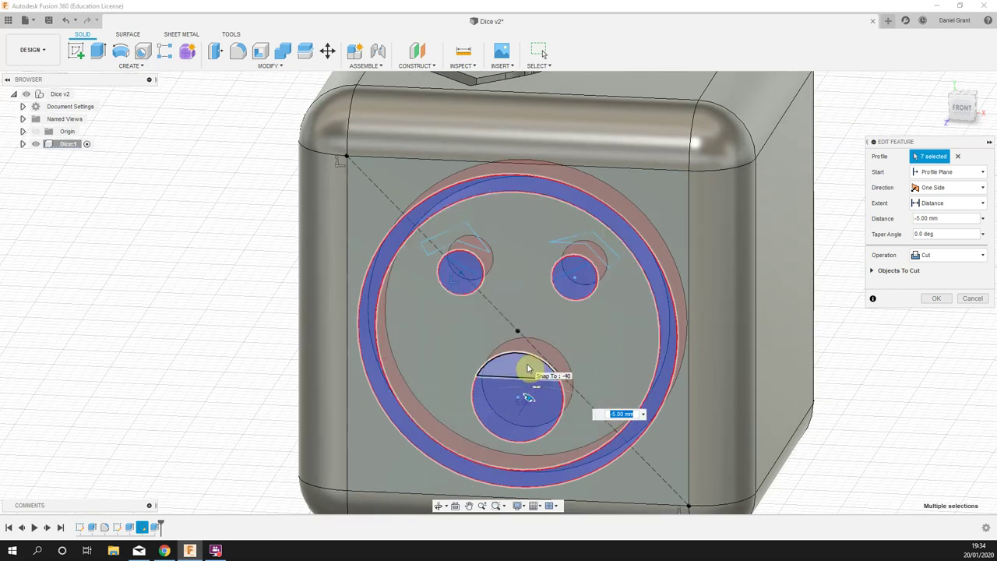
left_click(527, 367)
left_click(462, 259)
left_click(574, 269)
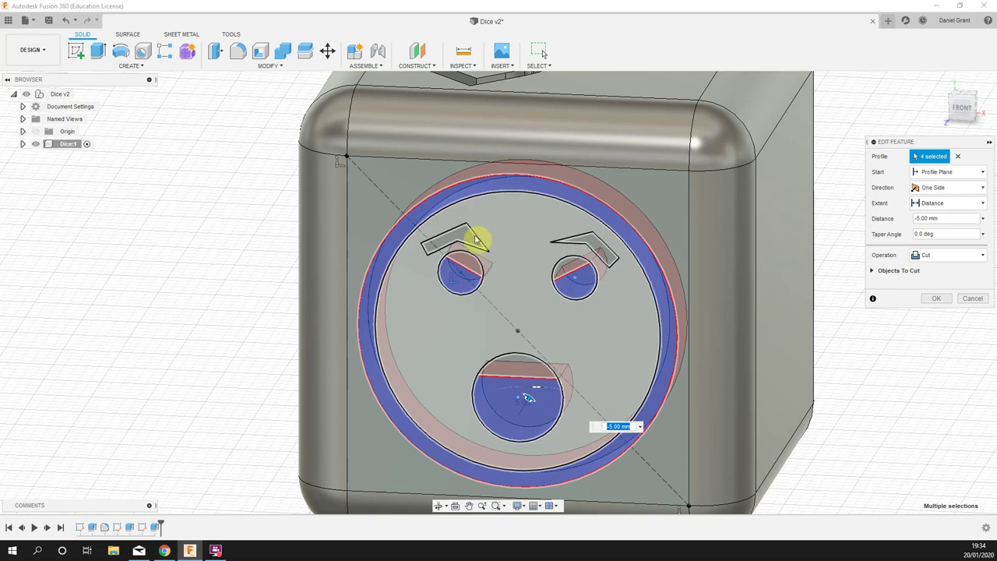
left_click(476, 236)
left_click(601, 251)
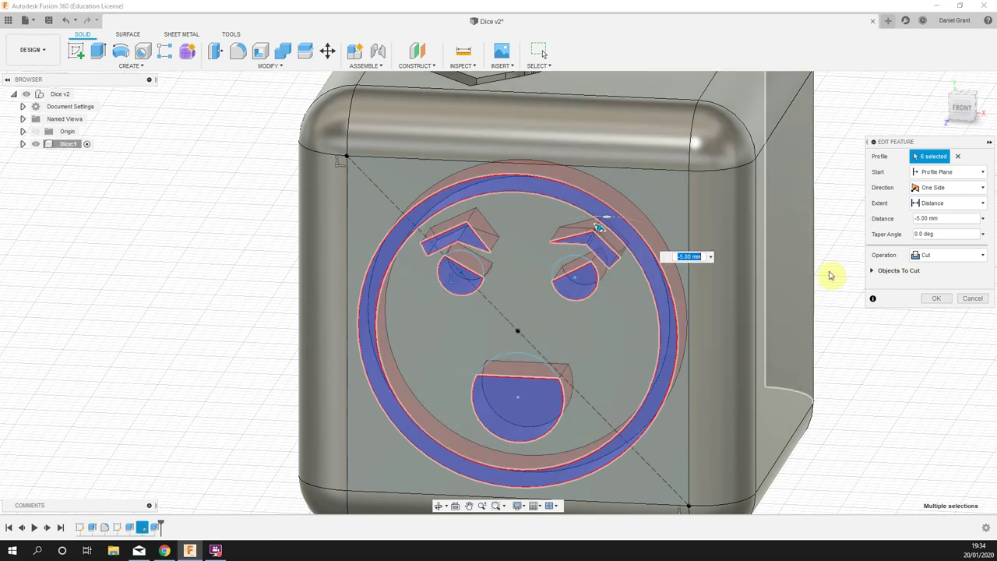
left_click(937, 298)
- Undo the last profile change to the front-face cut
middle_click_drag(858, 307, 877, 355, "shift")
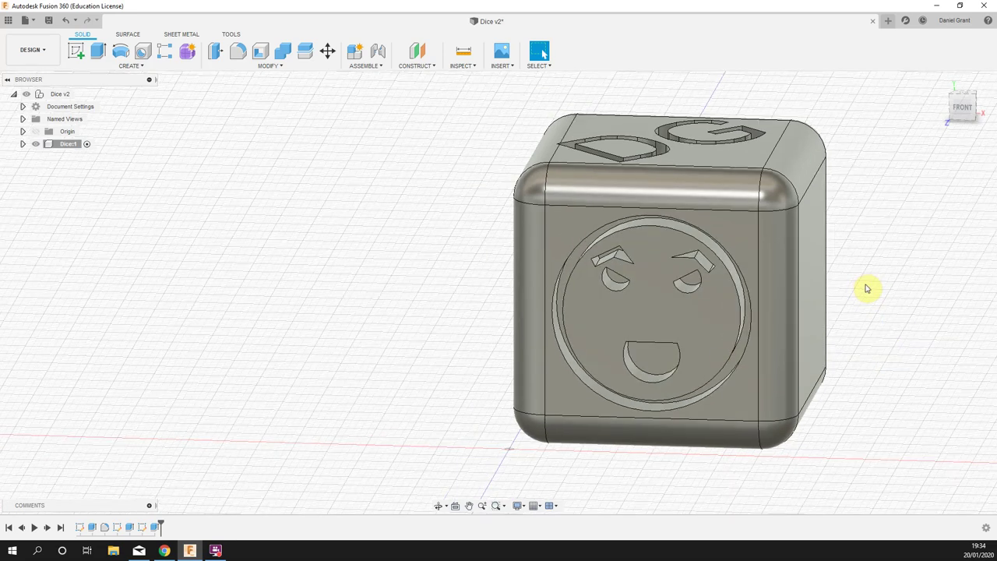
mouse_move(865, 285)
middle_mouse_down("shift")
mouse_move(845, 298)
mouse_move(848, 285)
middle_mouse_up("shift")
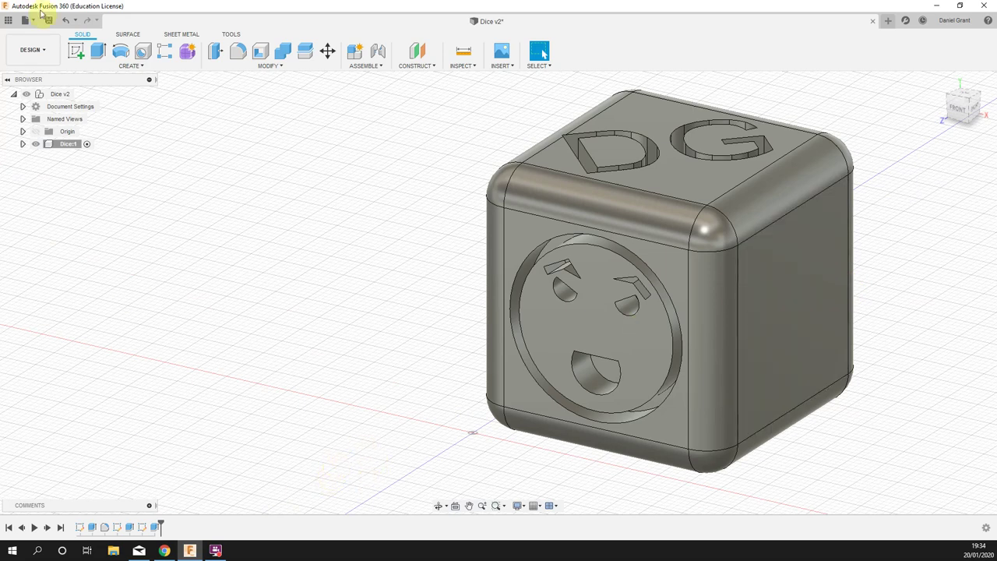
left_click(66, 19)
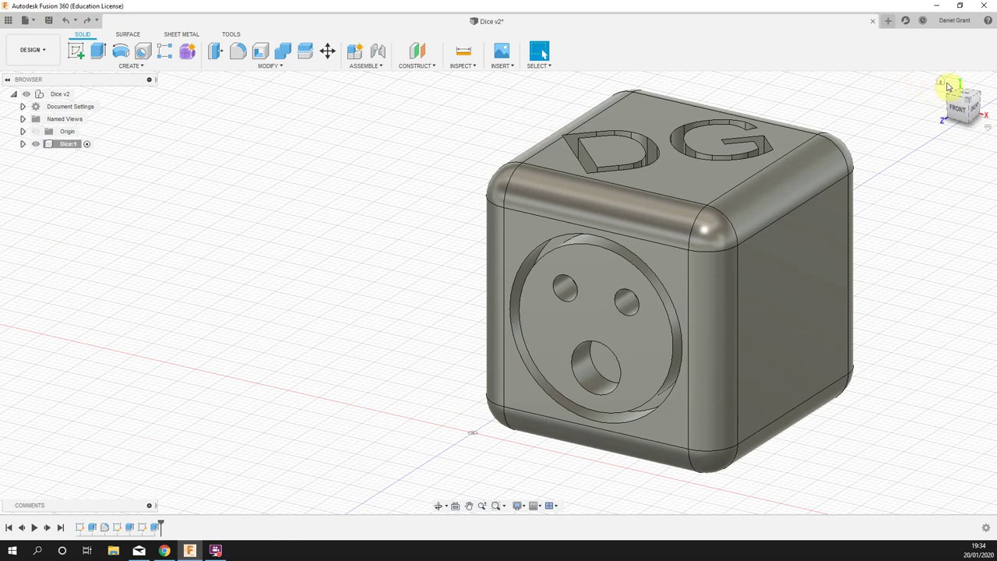
left_click(942, 81)
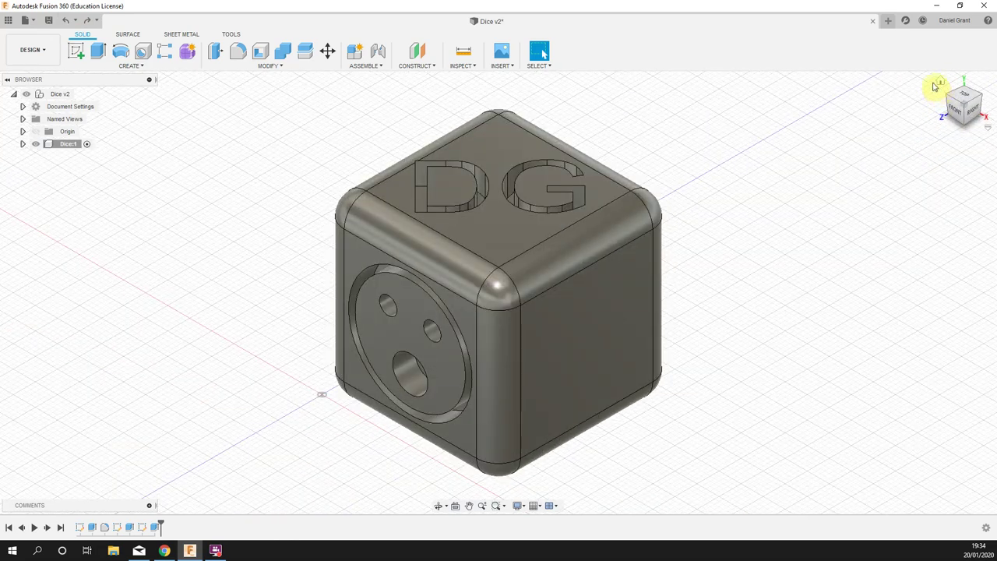
- Save the design with the version description "Shocked face"
left_click(50, 26)
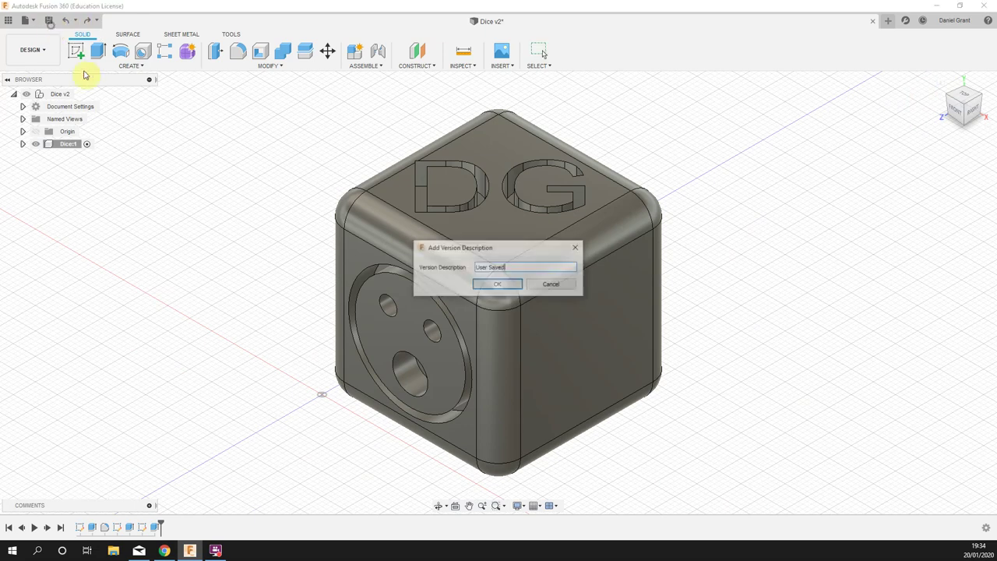
left_click_drag(534, 269, 335, 269)
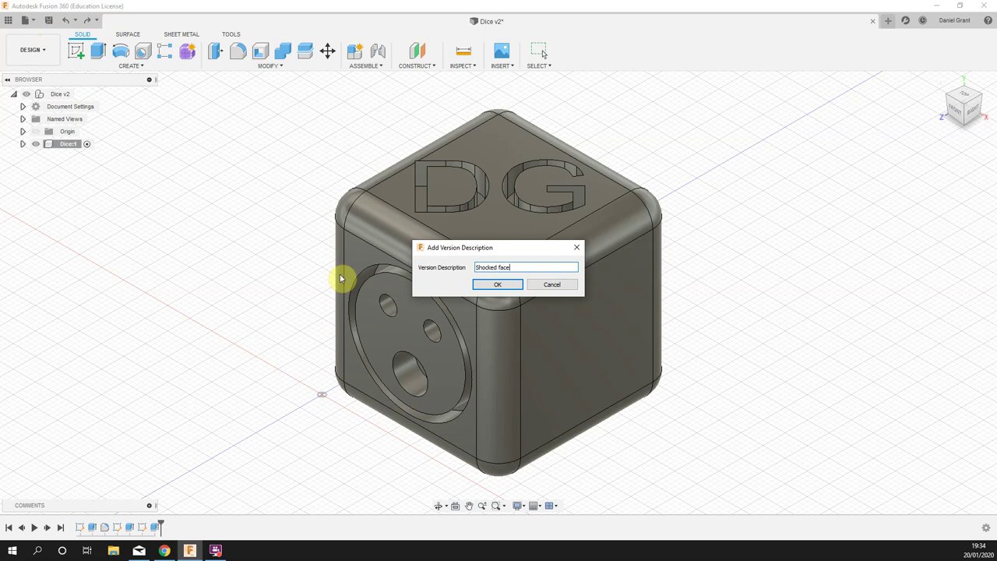
type("Shocked face")
left_click(498, 285)
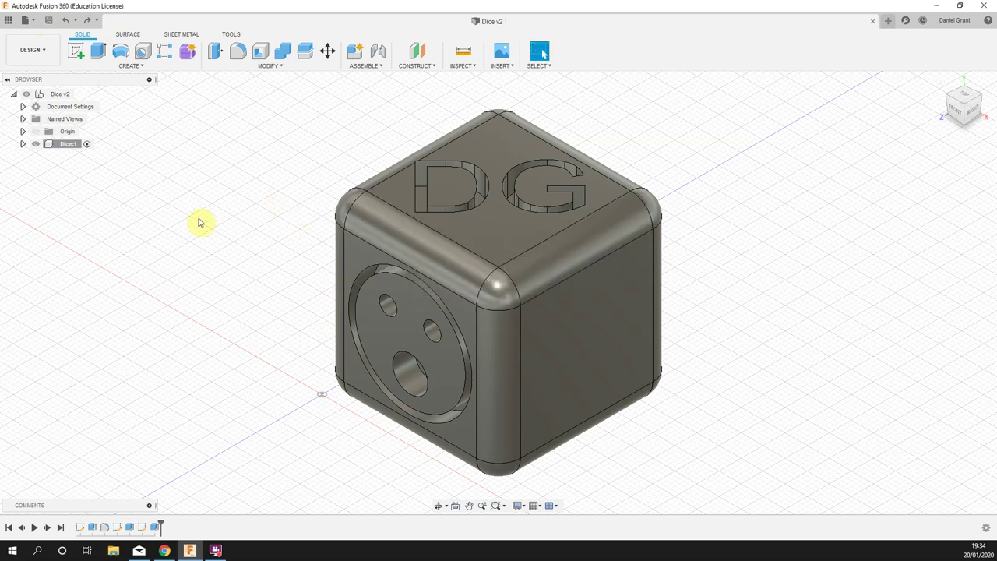
- Start a sketch on the dice's right face and draw a horizontal line 20 mm long across its lower middle
left_click(76, 50)
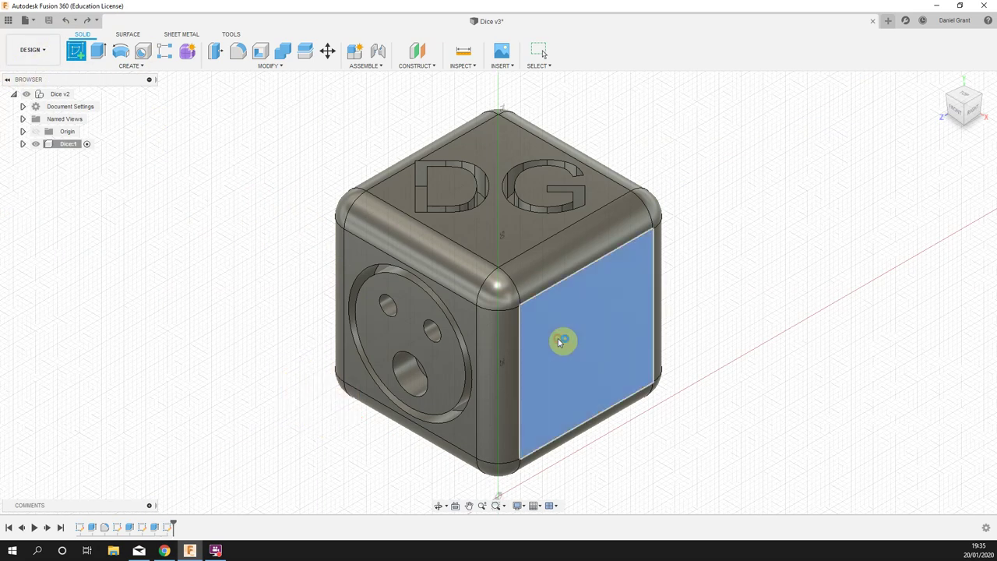
left_click(559, 341)
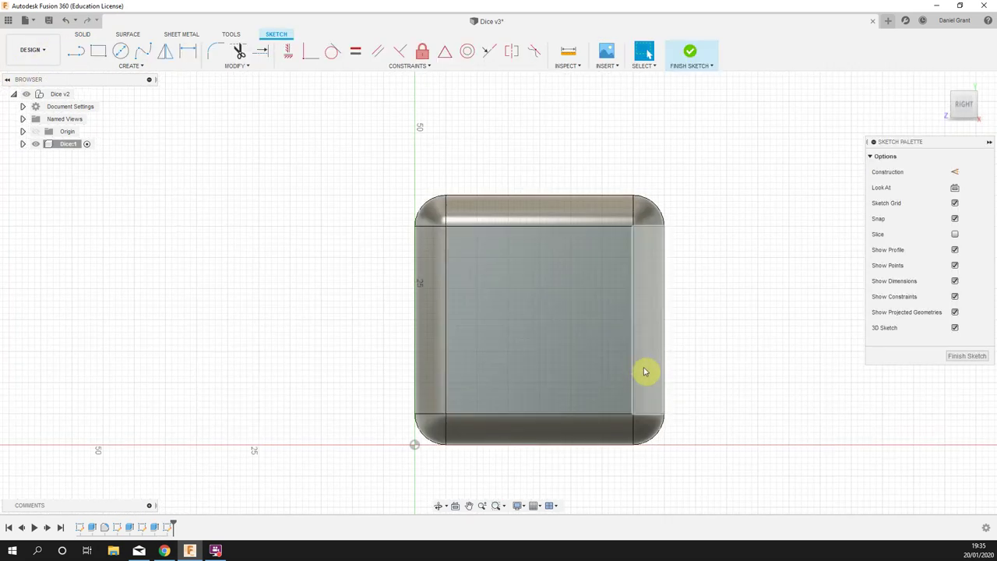
left_click(76, 51)
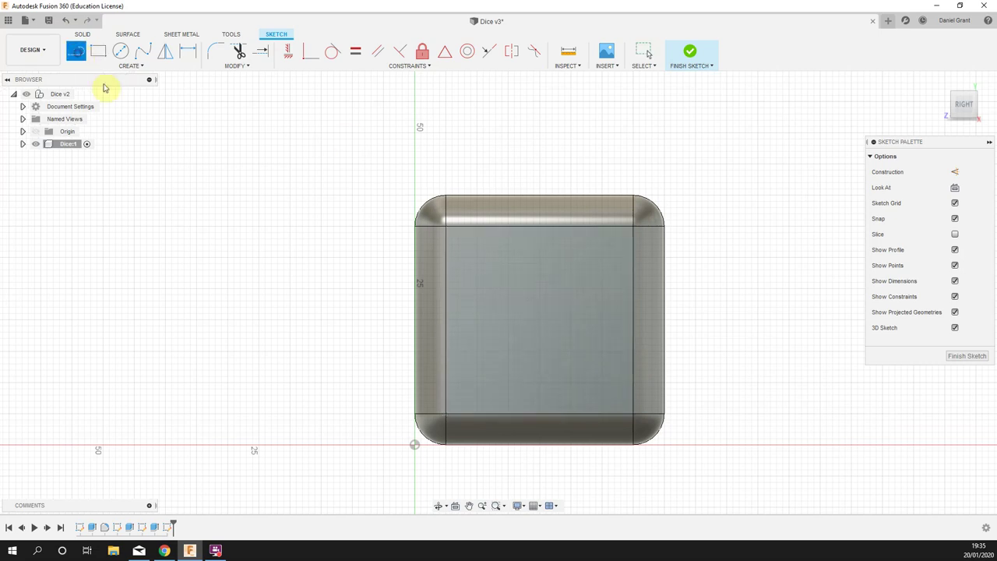
left_click(477, 338)
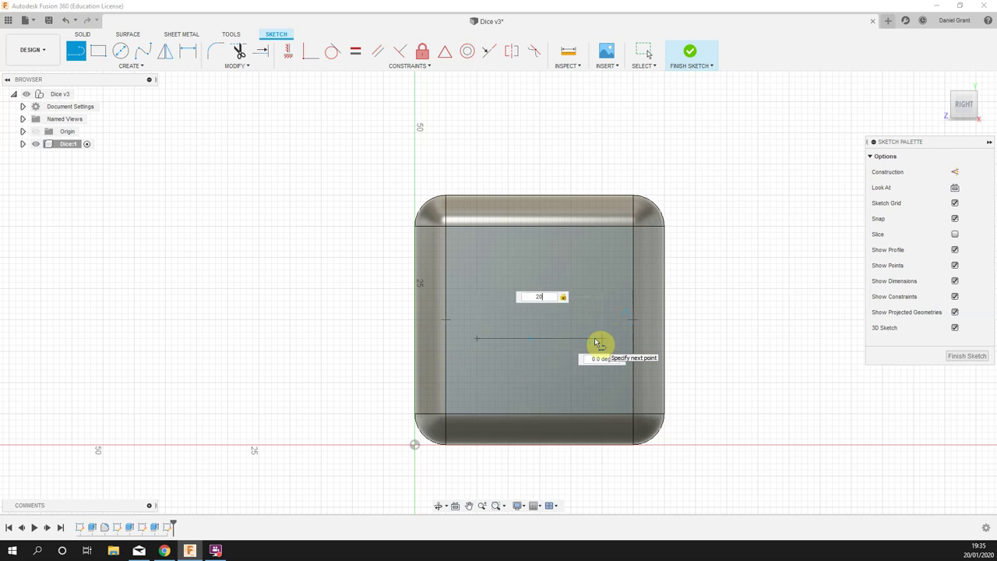
key("Return")
key("Escape")
- Move the horizontal line slightly upwards on the right face
scroll(585, 338, "up", 4)
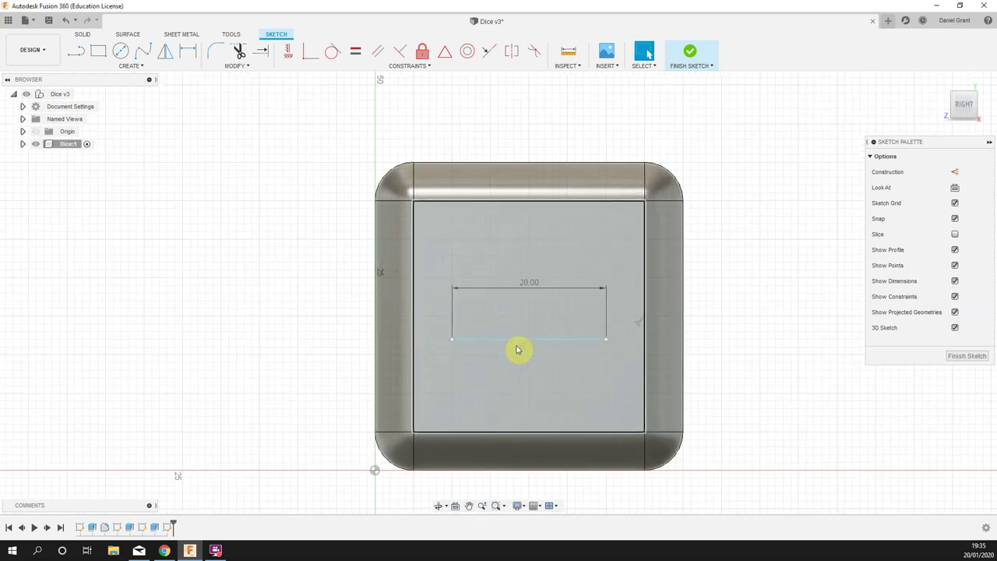
left_click(525, 346)
left_click_drag(524, 347, 522, 336)
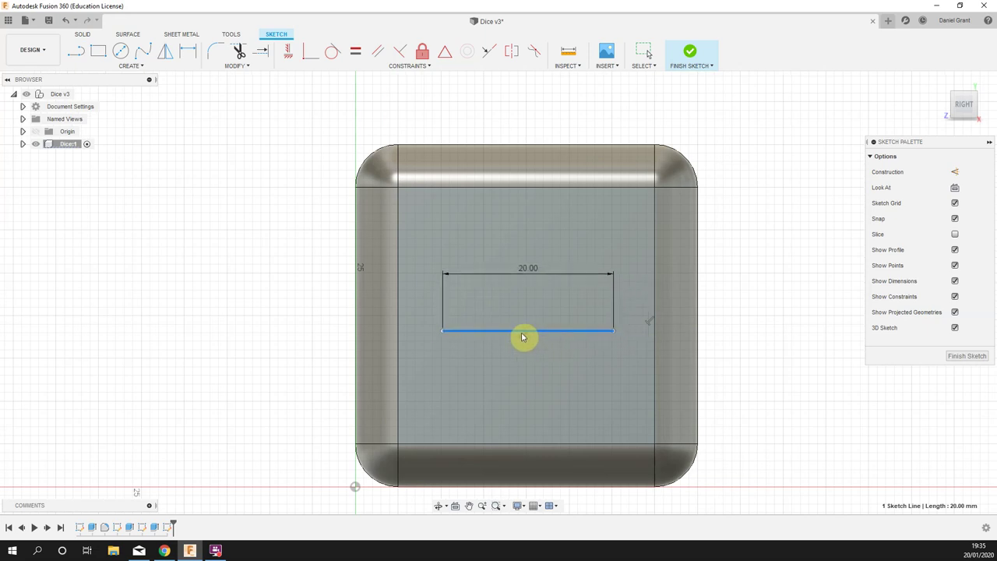
scroll(594, 258, "up", 3)
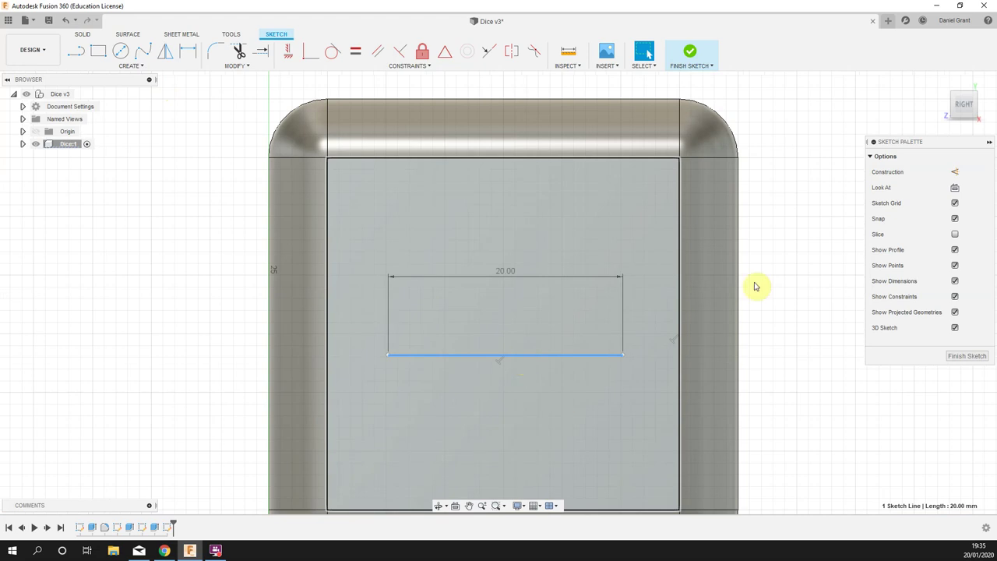
left_click(125, 66)
mouse_move(120, 101)
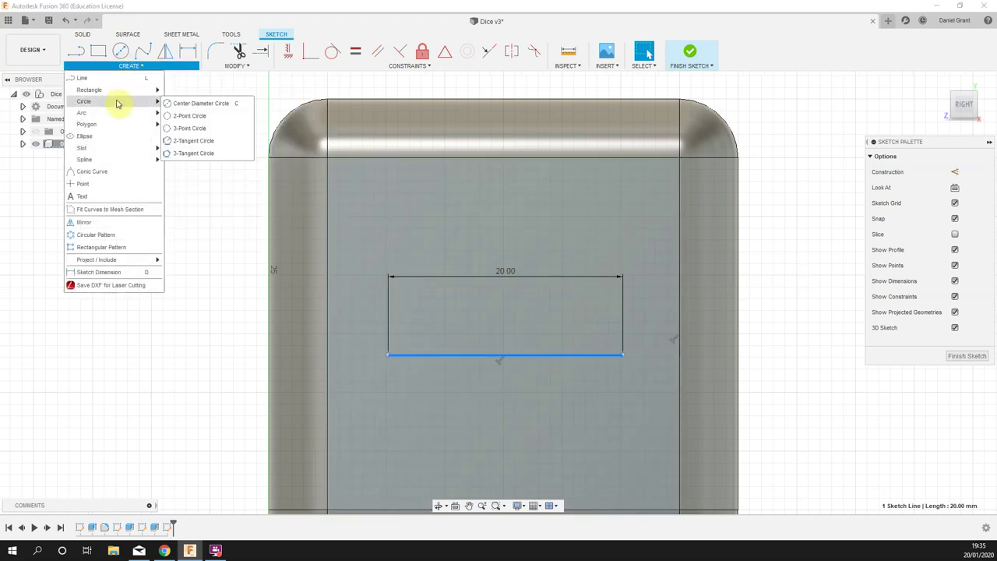
left_click(197, 107)
left_click(165, 279)
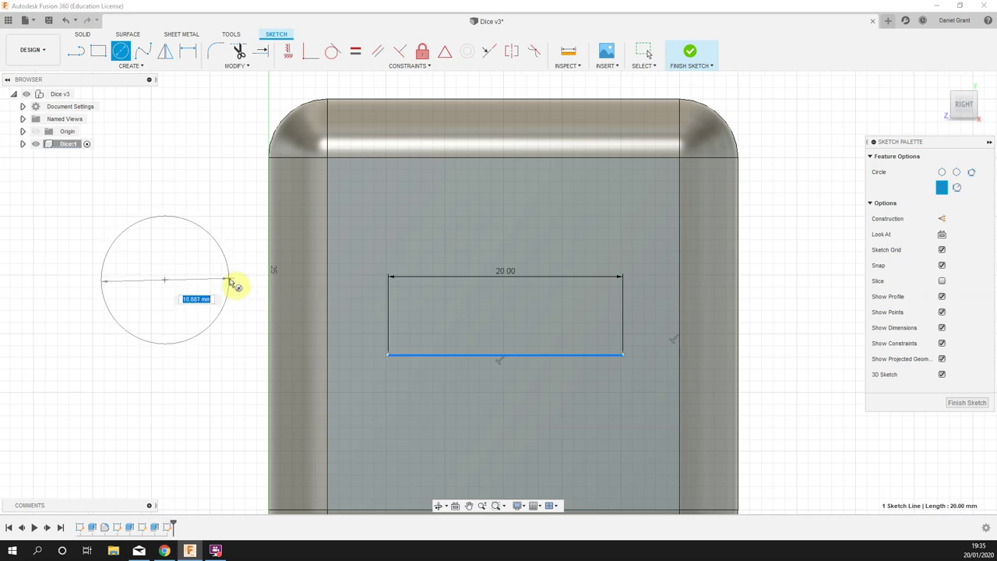
key("Escape")
- Draw a small 2-Point Circle starting at the line's right end and a slightly larger one adjoining it on its upper left
left_click(137, 65)
mouse_move(135, 112)
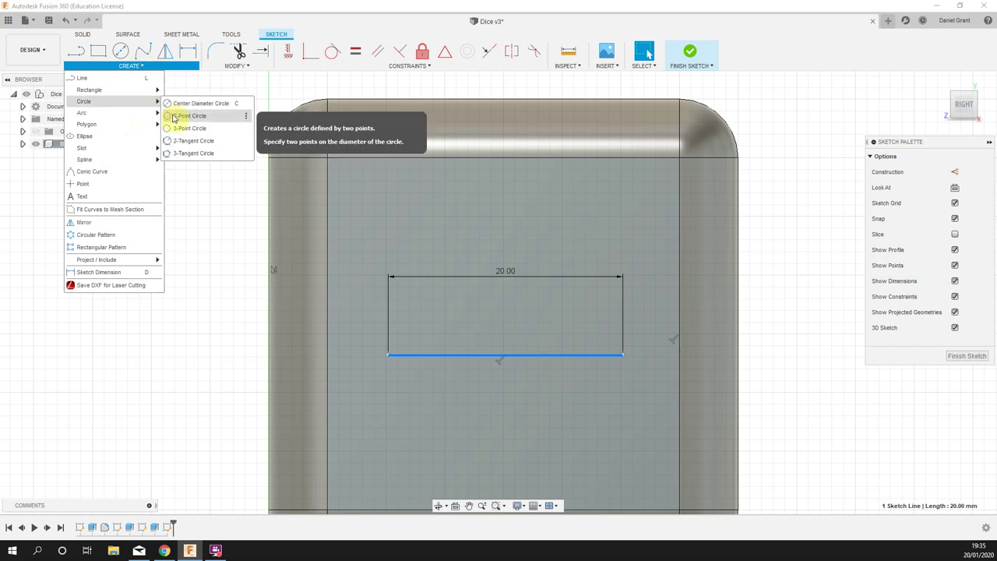
left_click(173, 115)
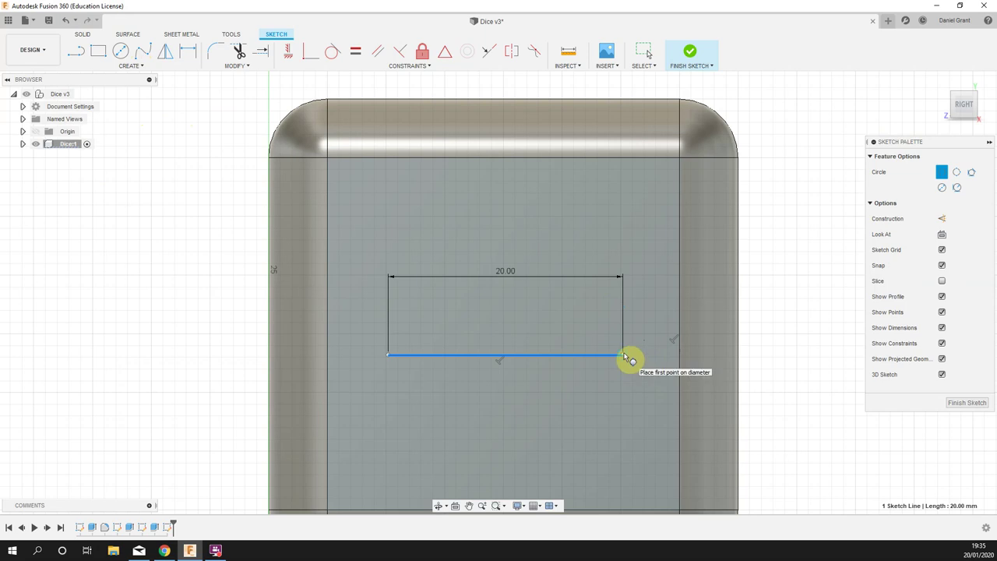
left_click(116, 68)
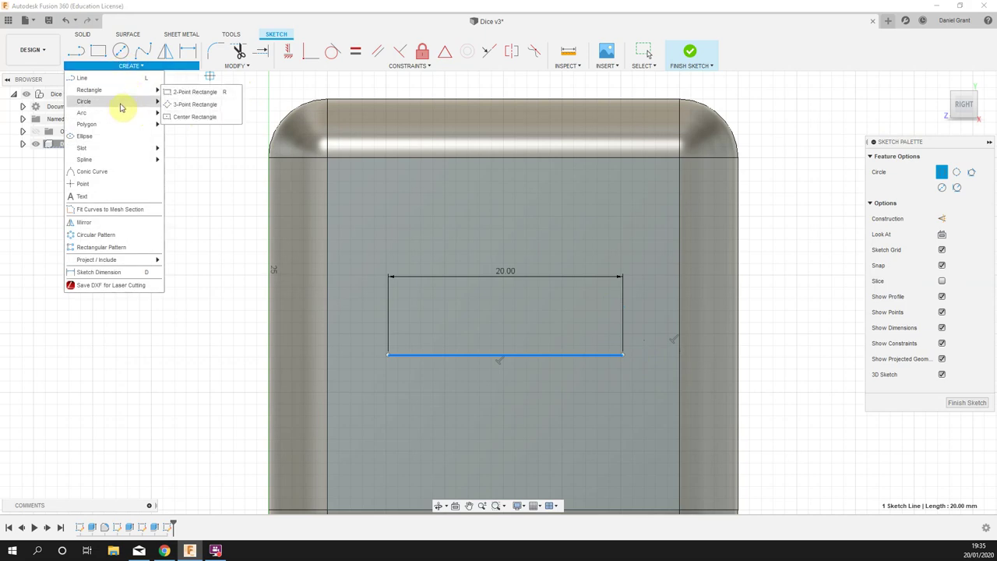
mouse_move(130, 94)
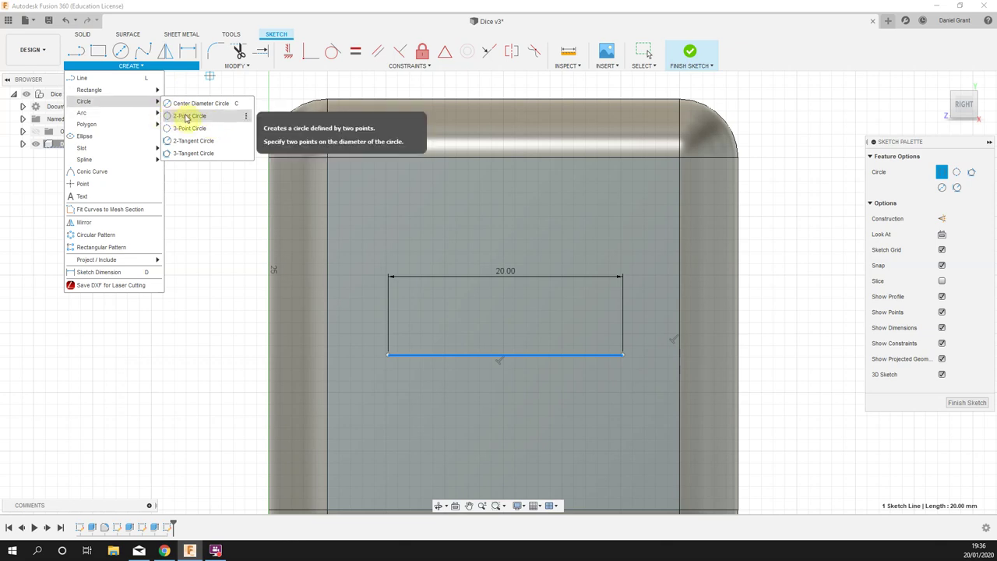
left_click(184, 116)
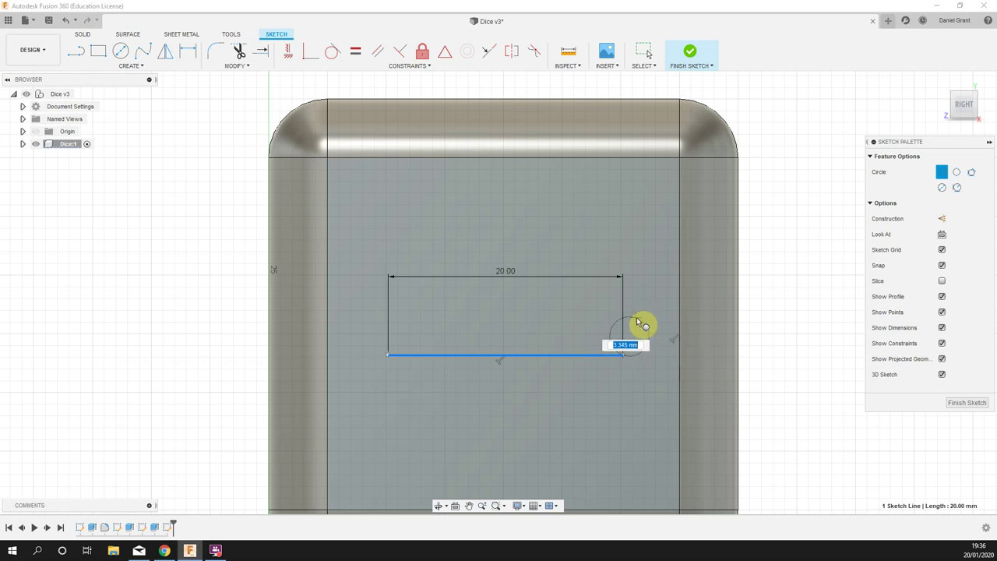
left_click(641, 311)
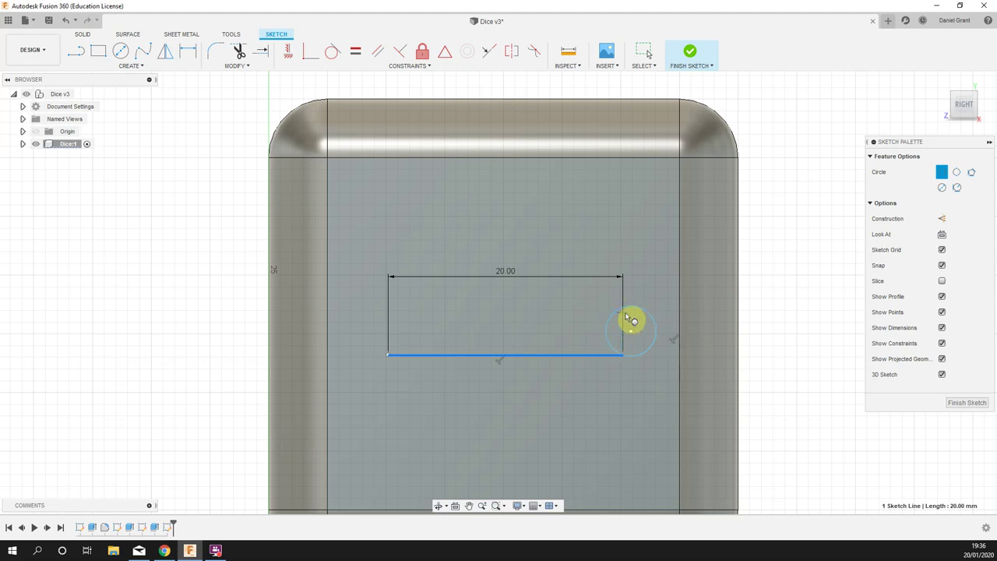
left_click(620, 315)
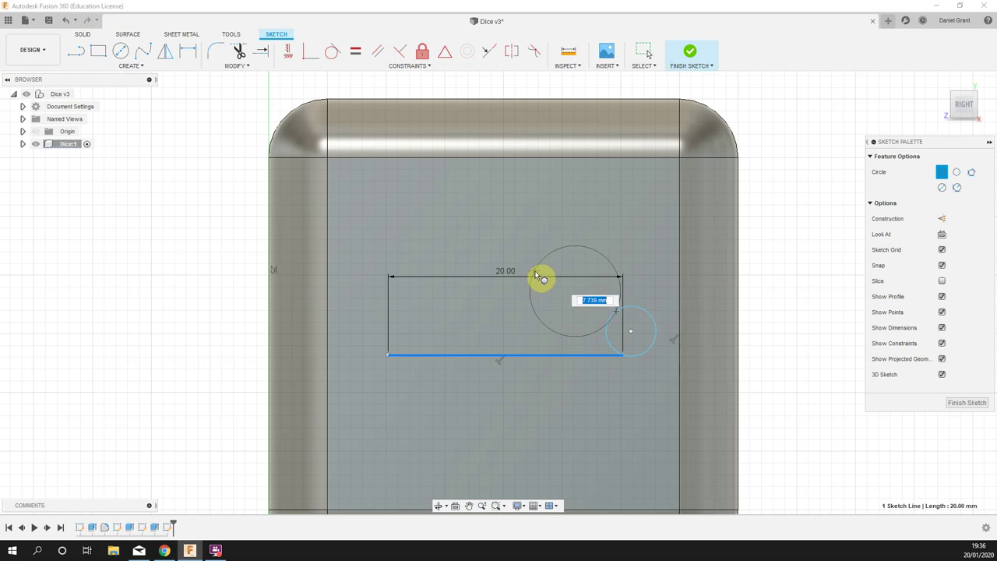
left_click(557, 287)
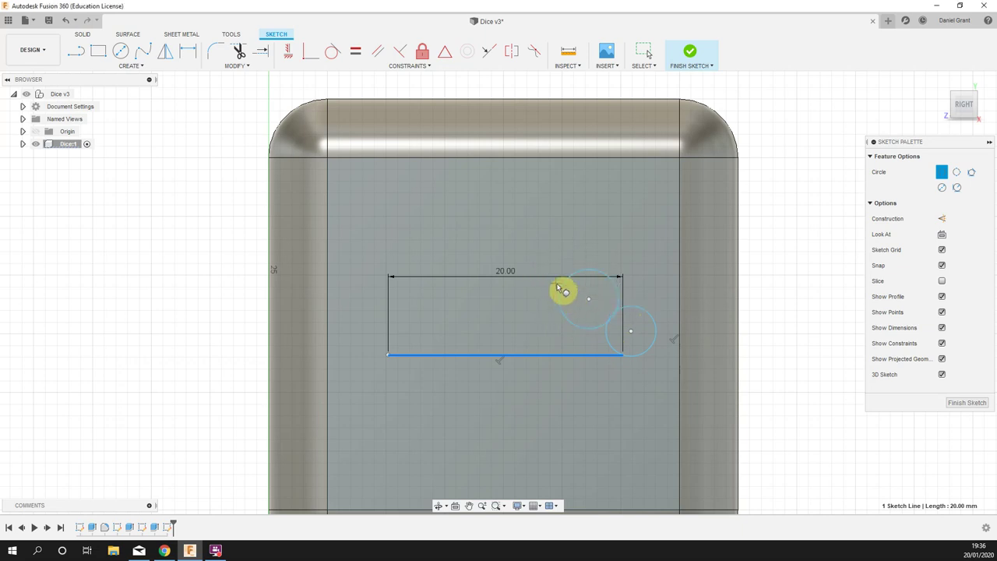
- Draw four more 2-Point Circles of varying sizes leftwards in an arch, each adjoining the previous one and the smallest ending at the line's left end
left_click(564, 287)
left_click(491, 288)
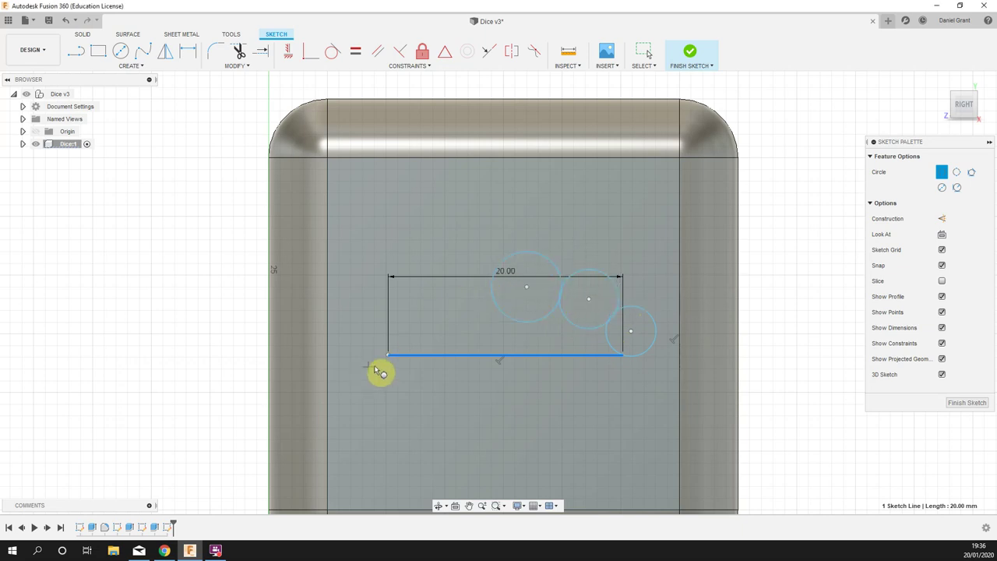
left_click(497, 276)
left_click(441, 291)
left_click(439, 289)
left_click(399, 331)
left_click(398, 331)
left_click(386, 354)
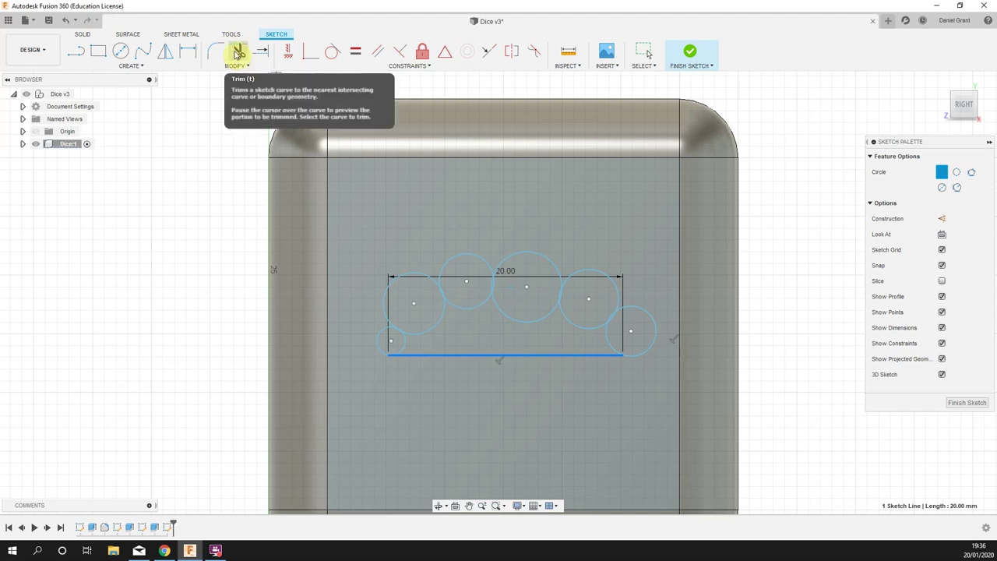
left_click(238, 53)
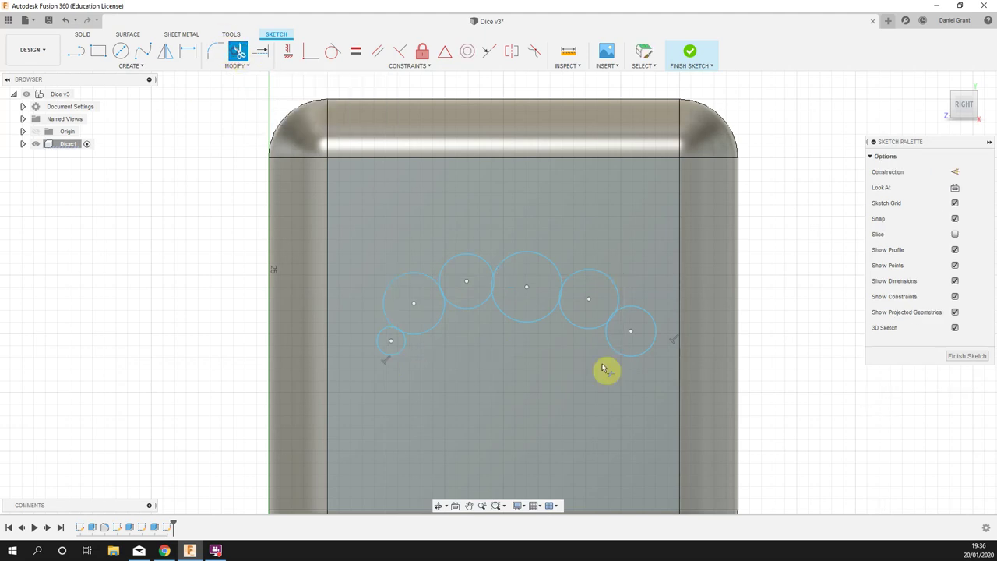
scroll(574, 345, "up", 3)
left_click(561, 347)
scroll(562, 347, "up", 1)
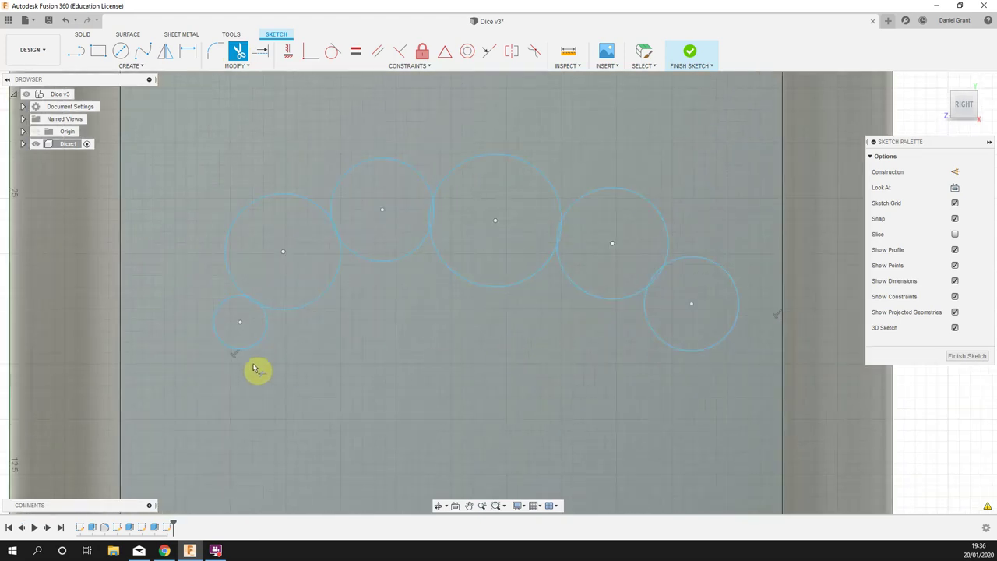
left_click(696, 350)
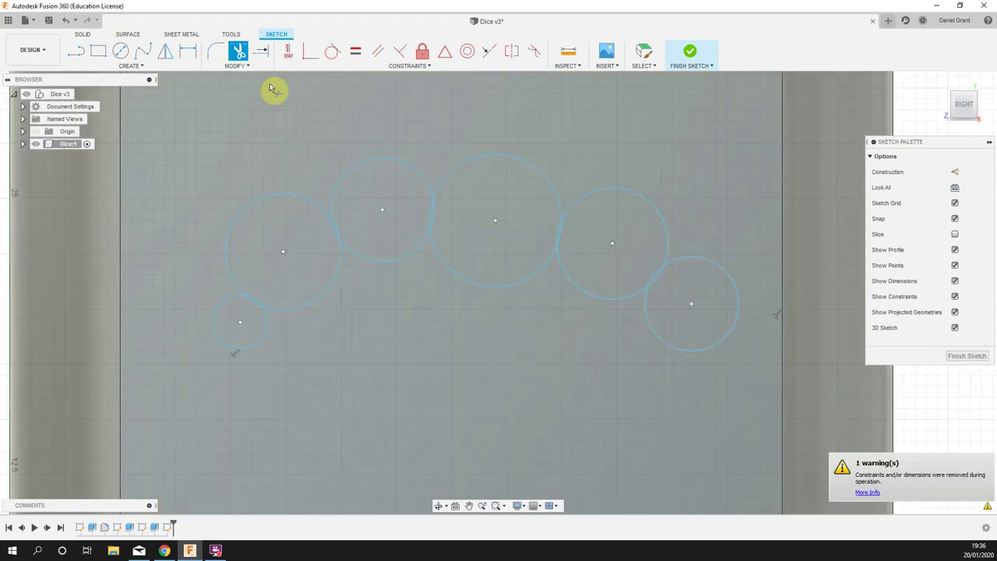
left_click(68, 22)
left_click(68, 22)
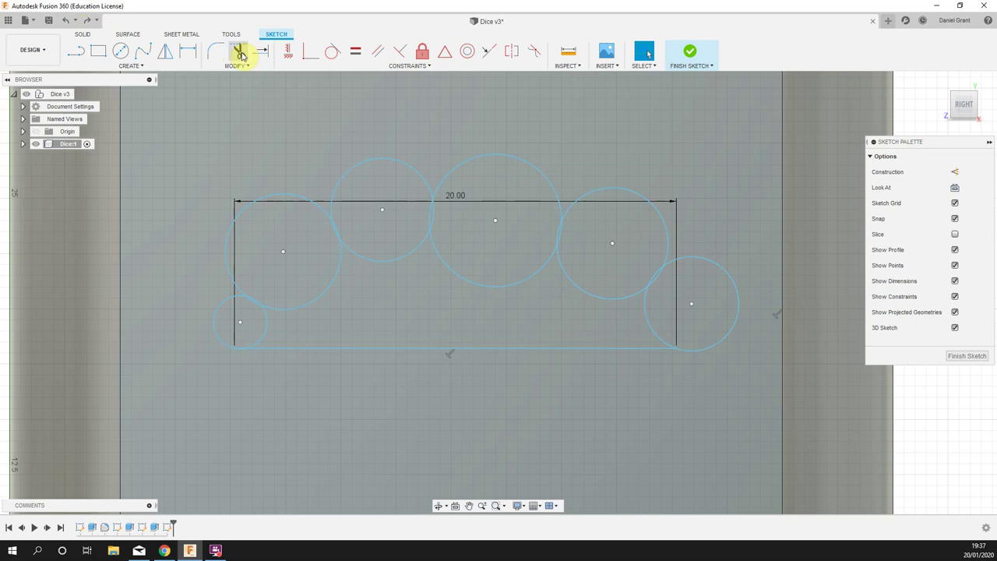
- Trim away the inner lower arcs of the adjoining circles so only the outer bumps of a cloud shape remain above the line
left_click(241, 54)
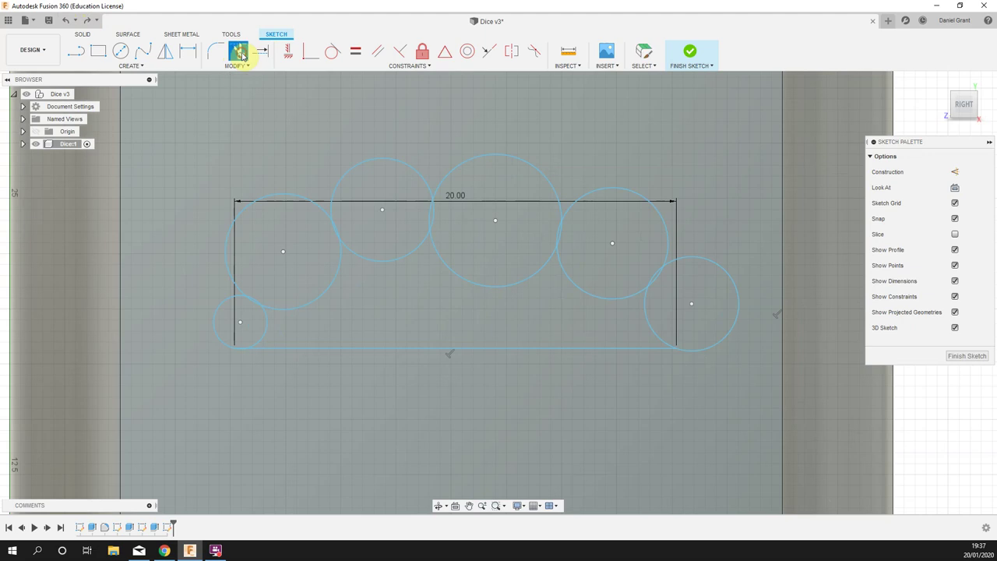
left_click(646, 306)
left_click(590, 300)
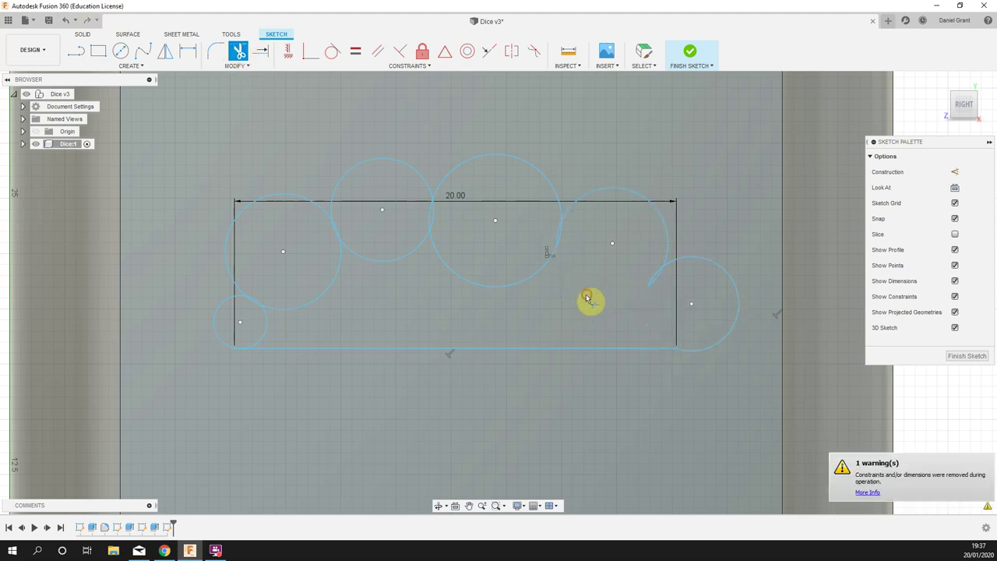
left_click(508, 288)
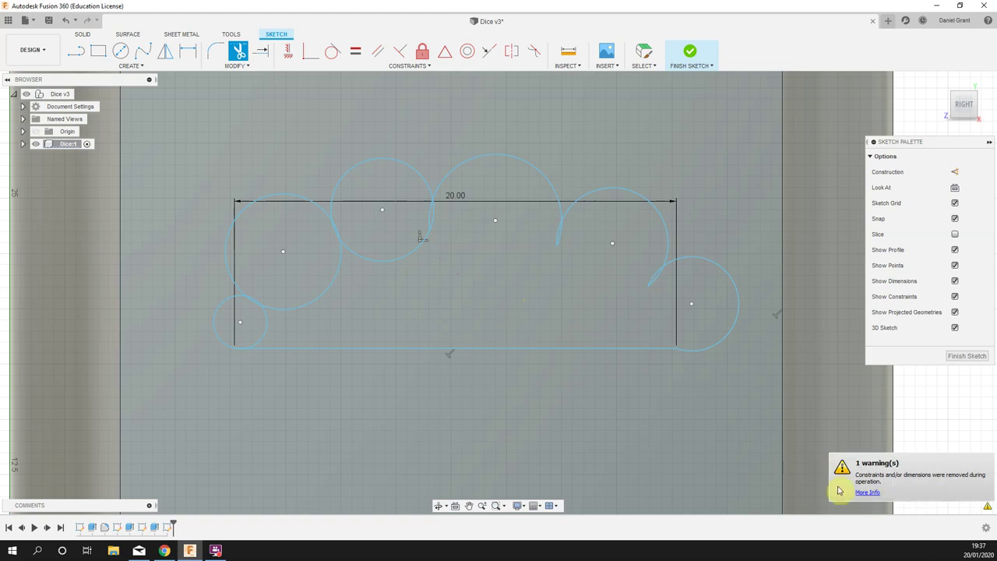
left_click(382, 263)
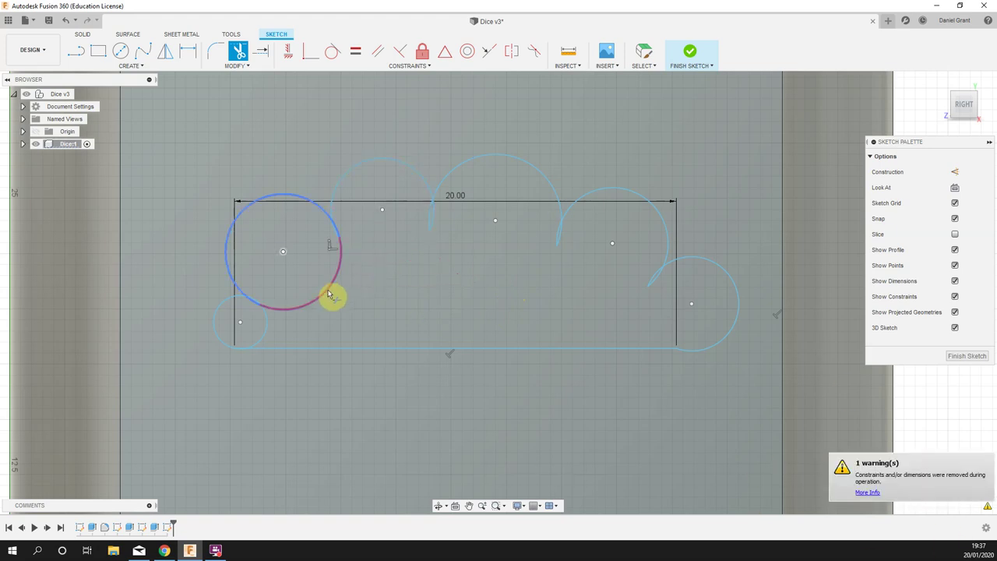
left_click(328, 294)
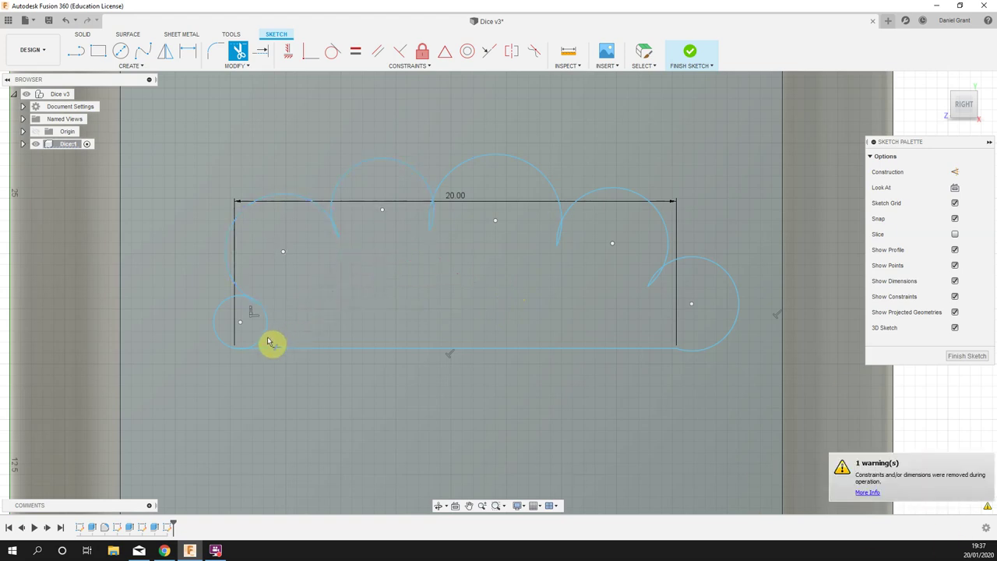
left_click(267, 337)
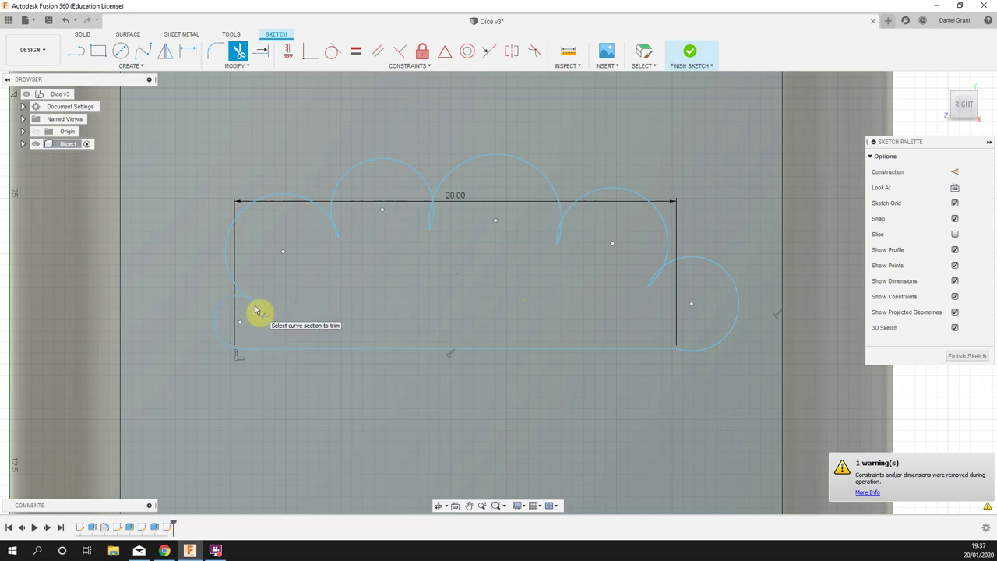
- Trim the small overlapping arc ends between neighbouring bumps to leave a single closed cloud outline
scroll(258, 311, "up", 3)
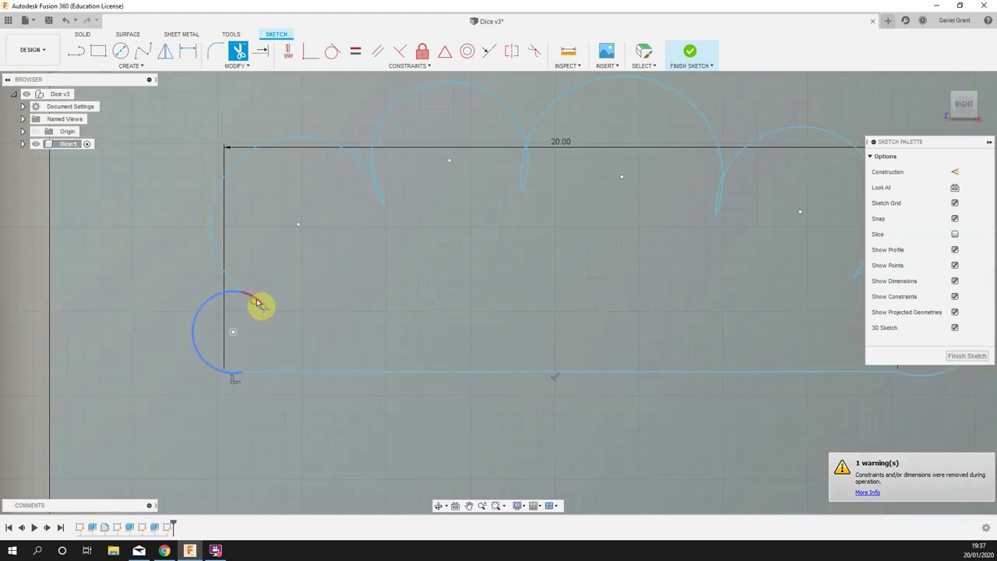
left_click(378, 195)
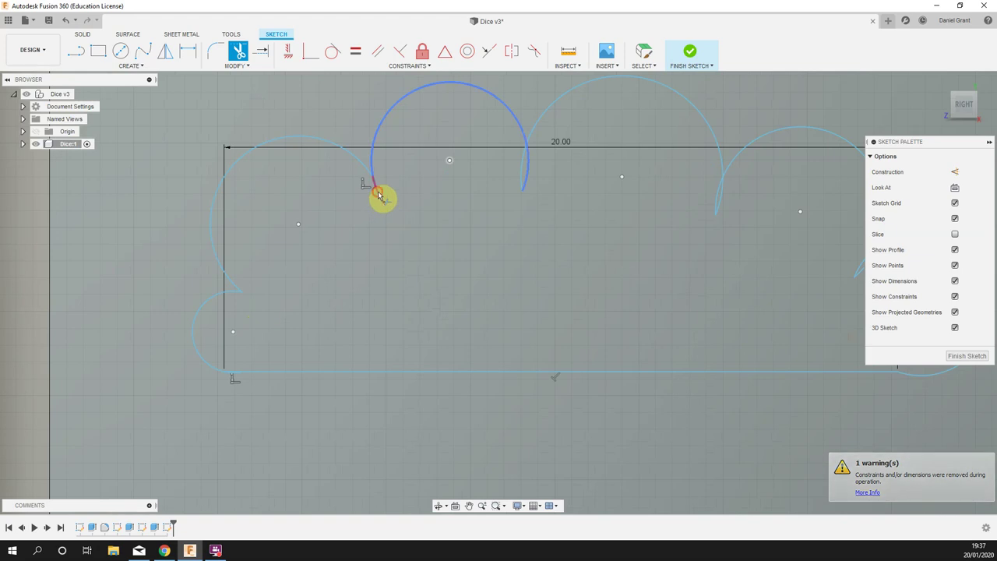
left_click(528, 180)
left_click(525, 183)
middle_click_drag(801, 261, 604, 240)
left_click(536, 191)
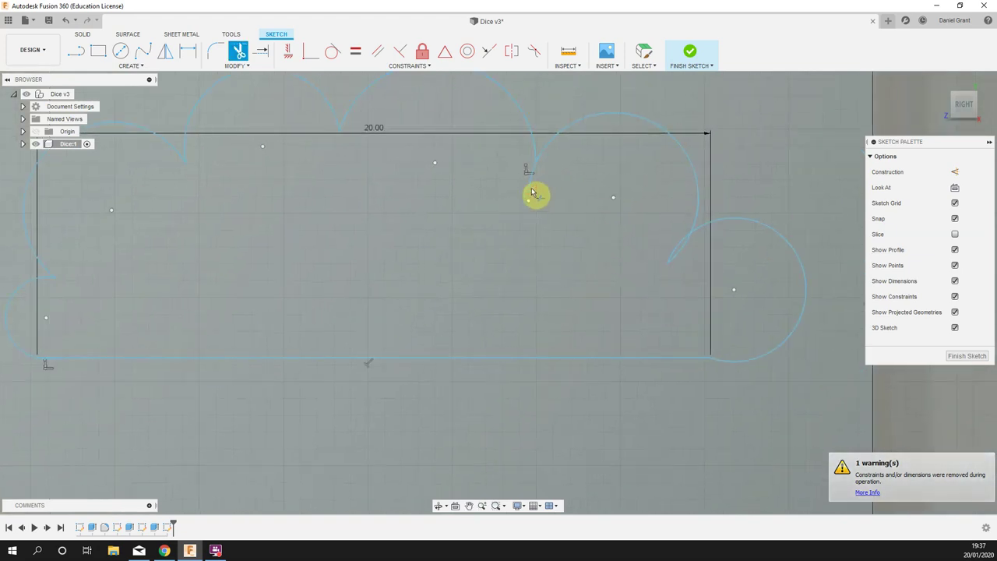
left_click(676, 252)
scroll(632, 302, "down", 4)
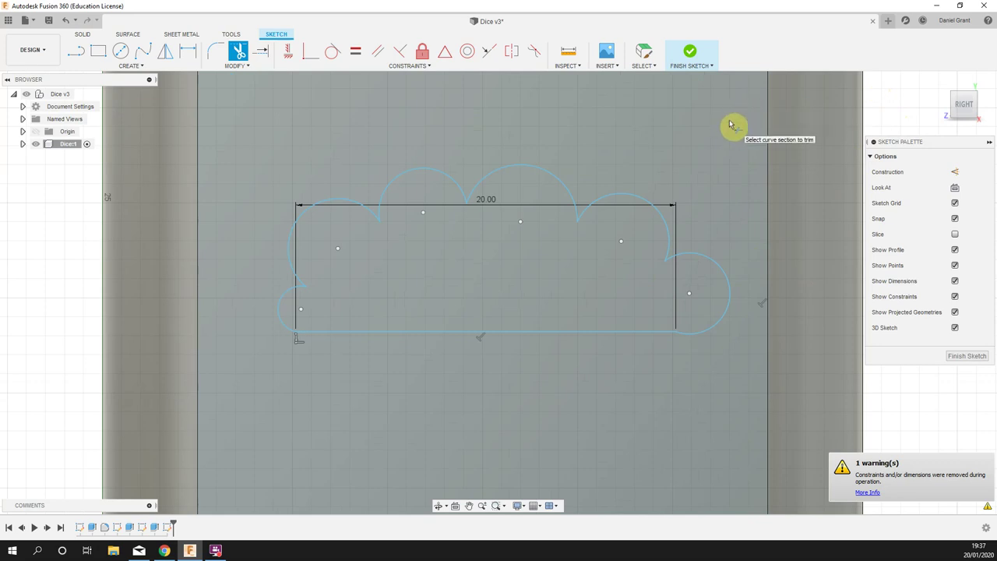
key("Escape")
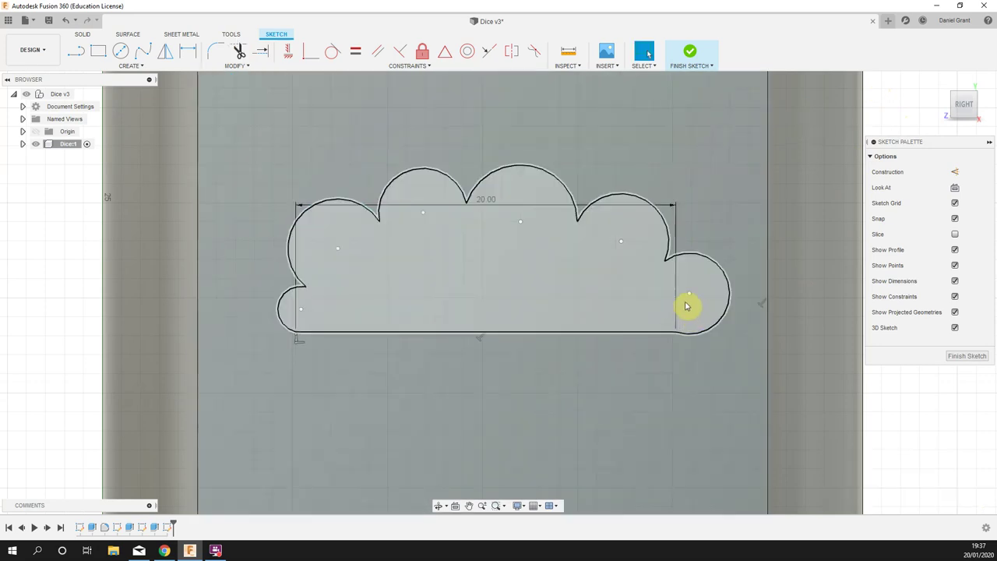
- Shift the rightmost bump's centre slightly left and raise the junction between the two leftmost bumps to refine the cloud outline
mouse_move(688, 297)
left_mouse_down()
mouse_move(670, 292)
mouse_move(672, 301)
mouse_move(684, 295)
left_mouse_up()
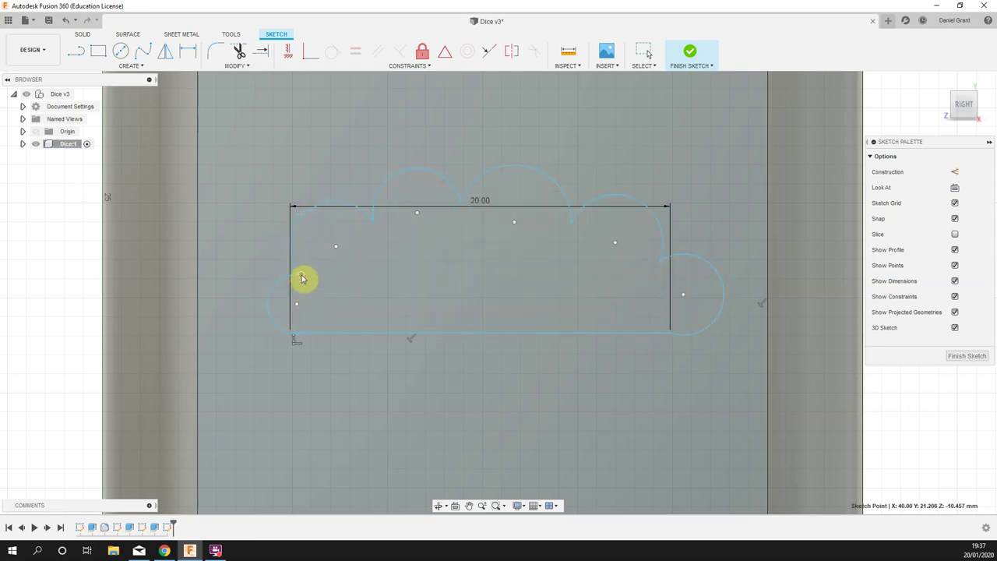
left_click_drag(304, 276, 305, 275)
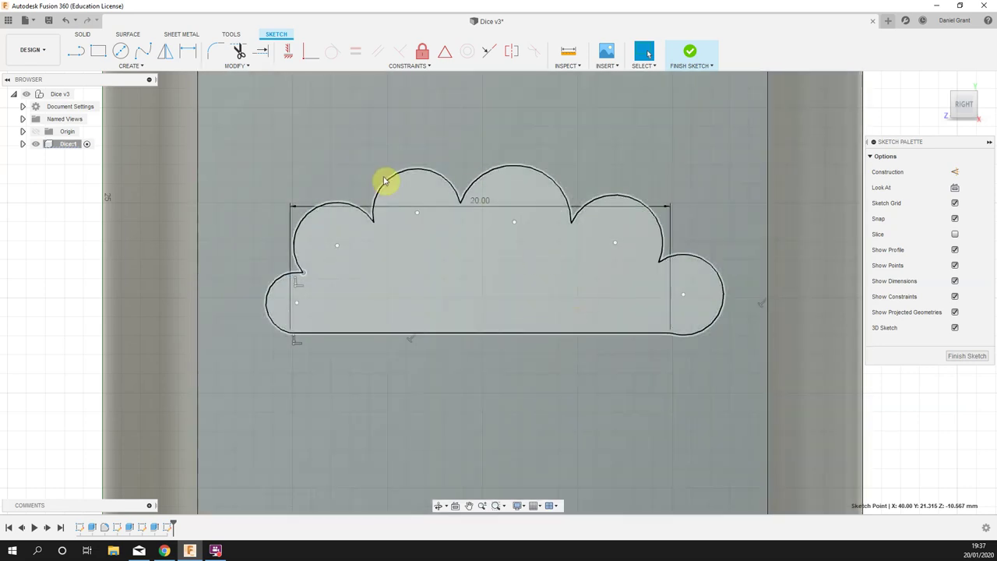
key("ctrl+a")
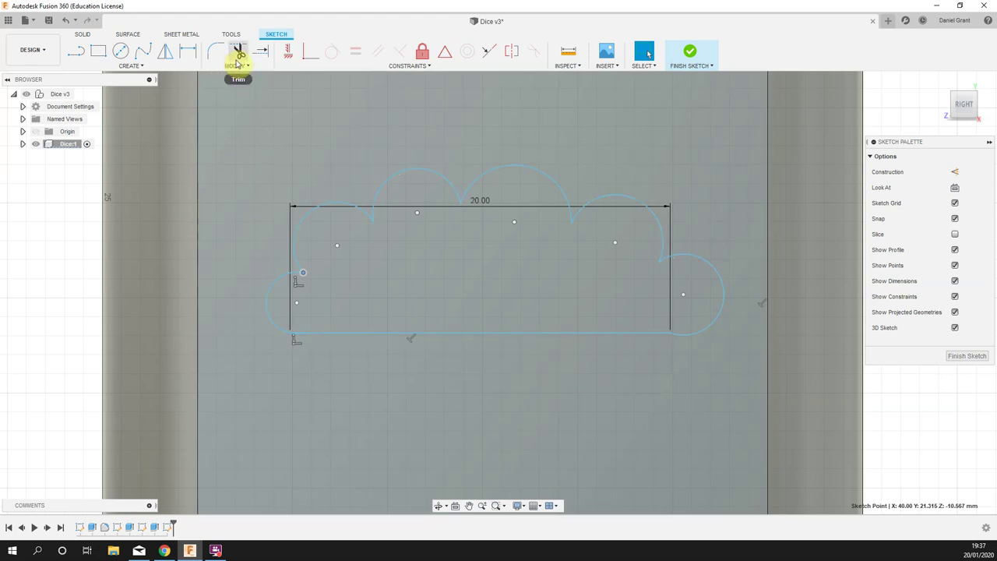
- Offset the whole cloud outline outwards by 1 mm
left_click(237, 65)
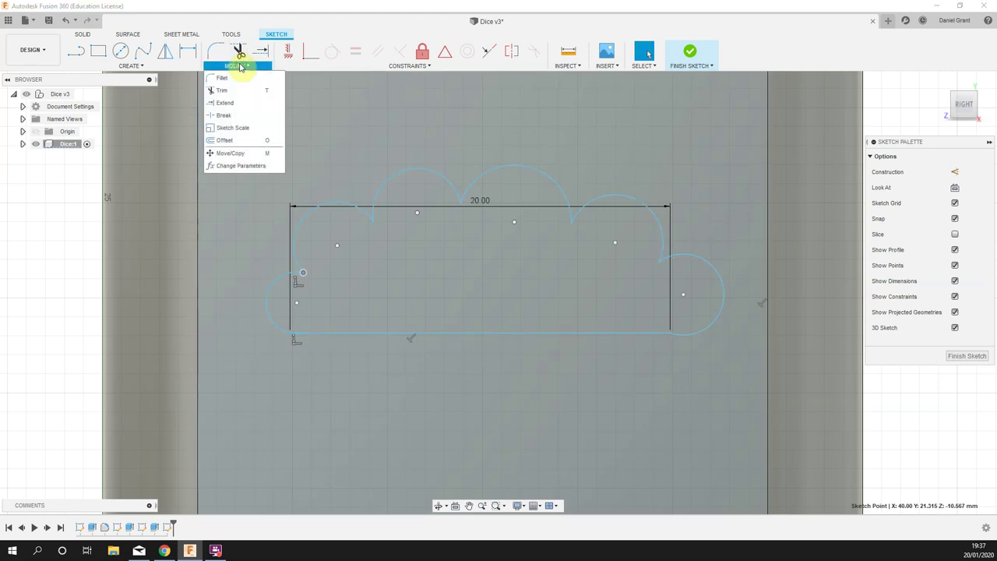
left_click(267, 142)
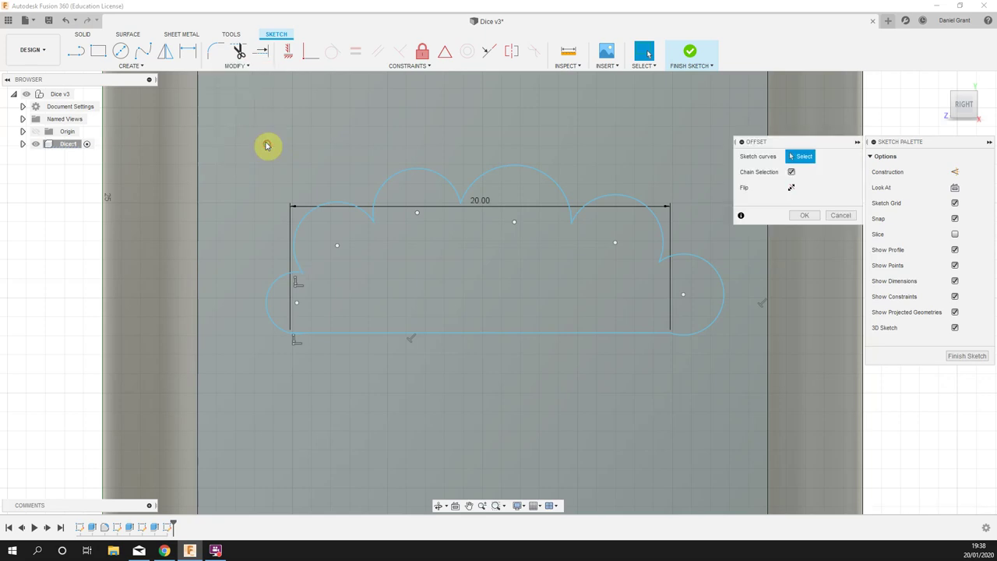
left_click(628, 203)
mouse_move(632, 178)
left_mouse_down()
mouse_move(657, 147)
mouse_move(629, 186)
mouse_move(668, 134)
mouse_move(608, 208)
mouse_move(598, 225)
mouse_move(606, 235)
mouse_move(650, 172)
left_mouse_up()
type("1")
key("Return")
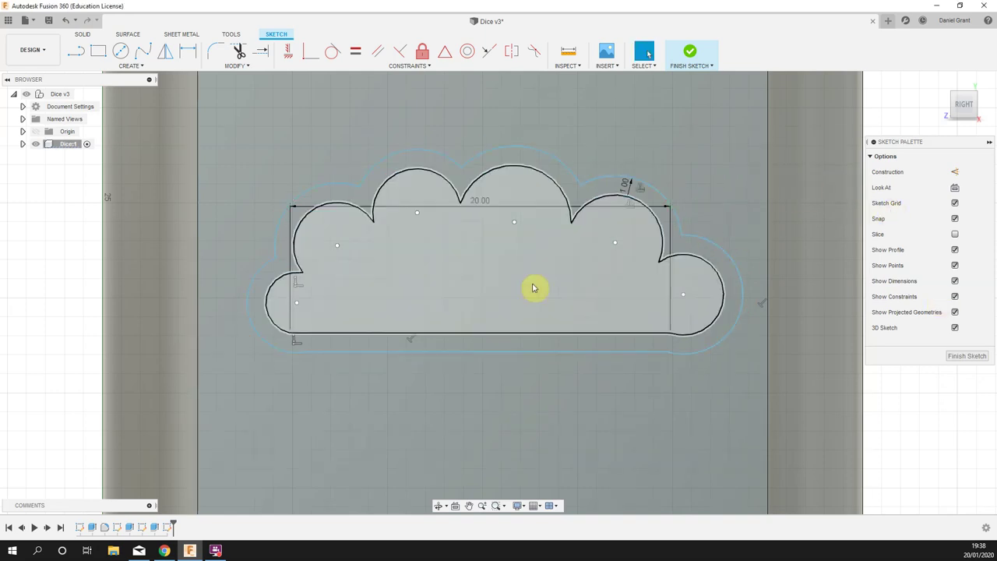
- Cut the band between the two cloud outlines 5 mm deep into the dice using Press Pull
key("F6")
right_click(721, 203)
left_click(761, 189)
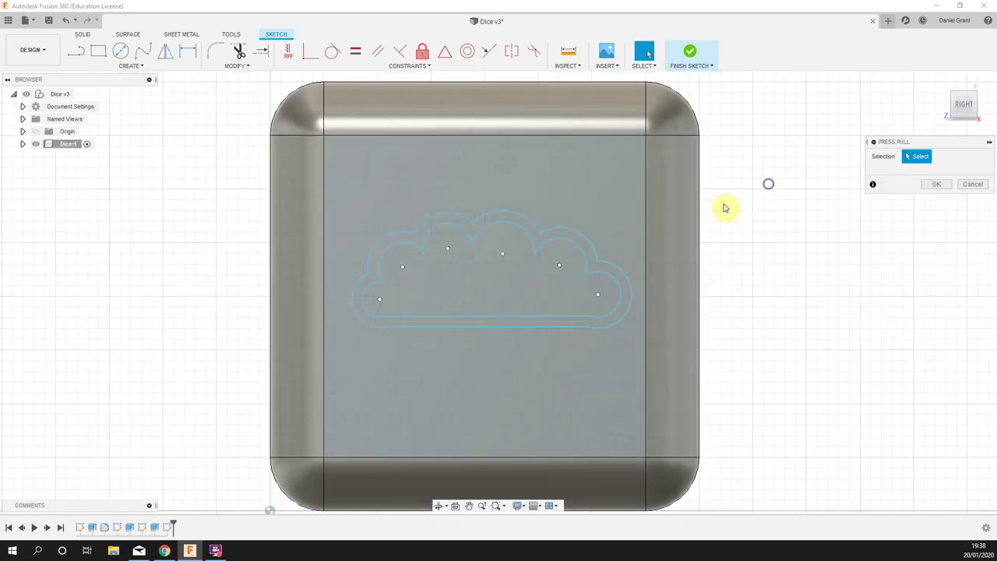
left_click(597, 276)
middle_click_drag(760, 201, 508, 182, "shift")
left_click_drag(508, 182, 552, 153)
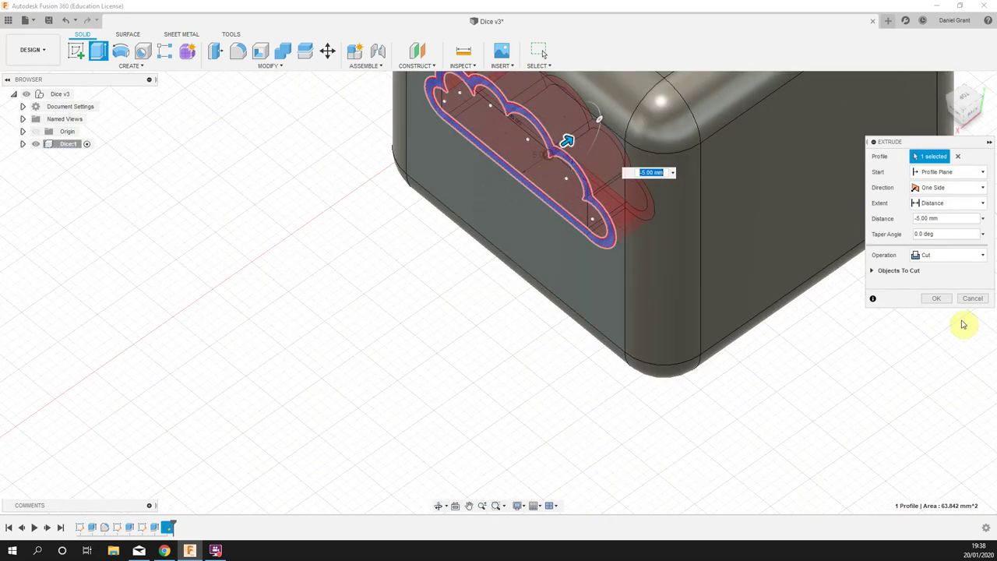
left_click(939, 299)
middle_click_drag(797, 454, 860, 406, "shift")
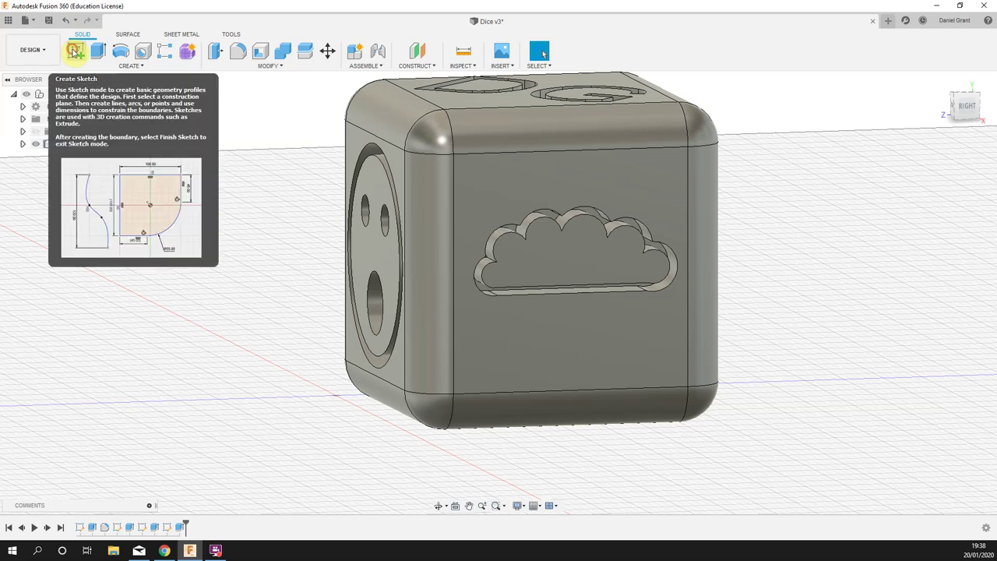
- Start a sketch on the dice's right face and draw a closed lightning bolt from lines just below the cloud
left_click(76, 51)
left_click(574, 336)
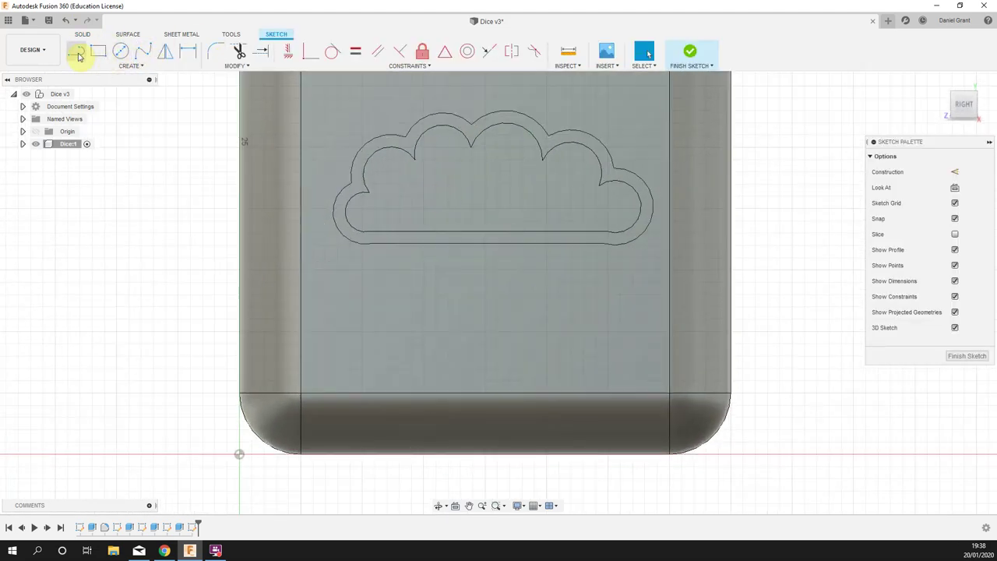
left_click(442, 252)
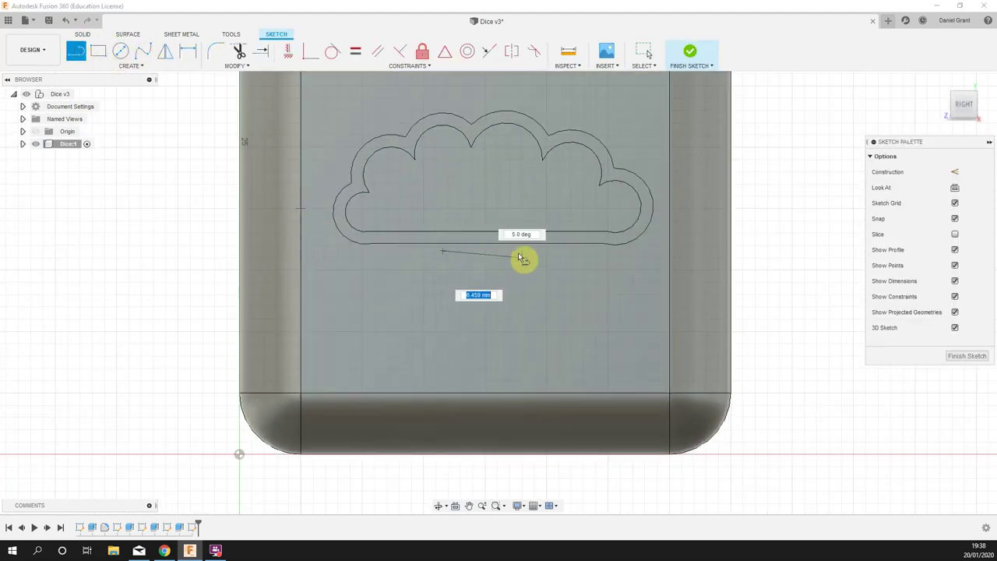
left_click(496, 294)
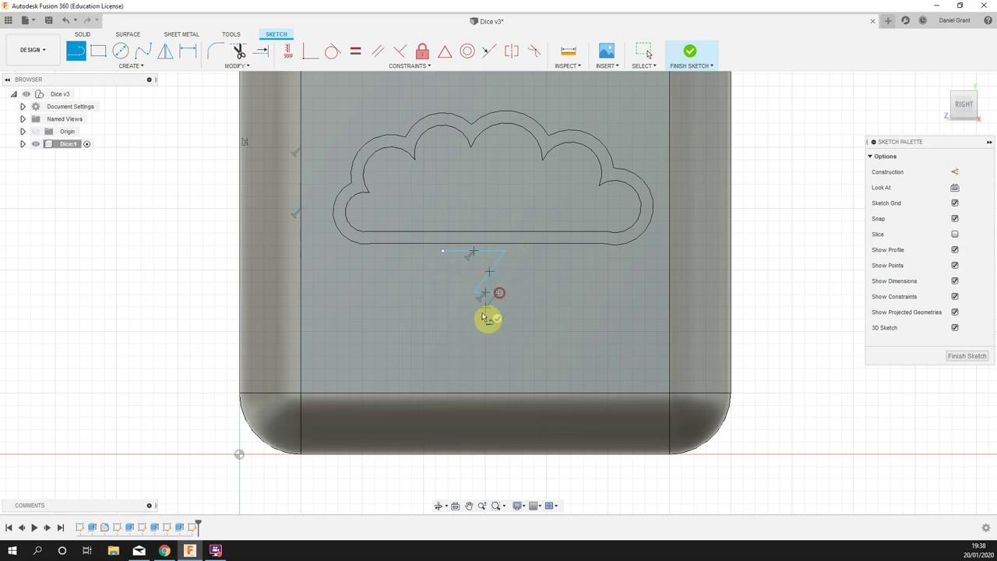
left_click(437, 362)
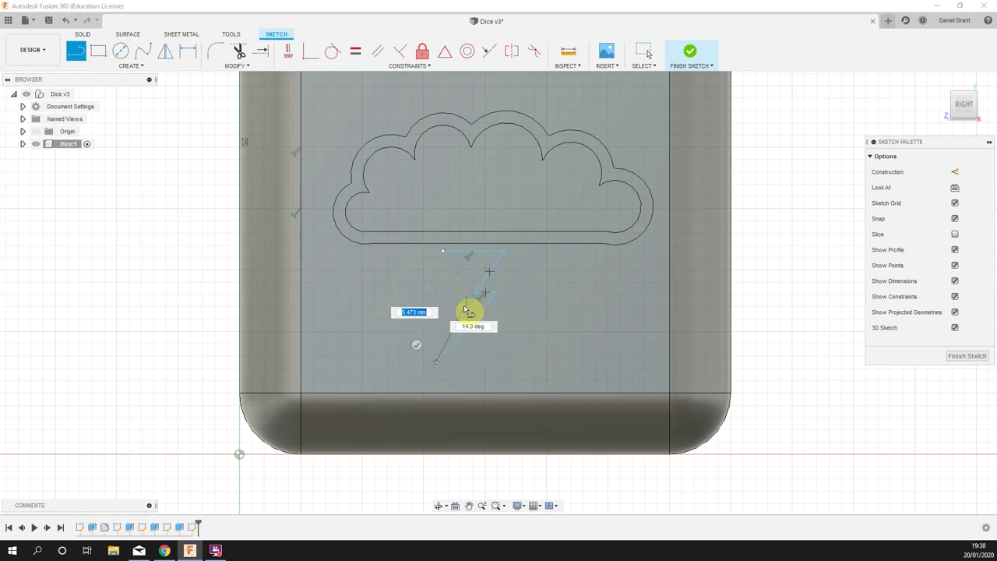
left_click(461, 307)
left_click(410, 309)
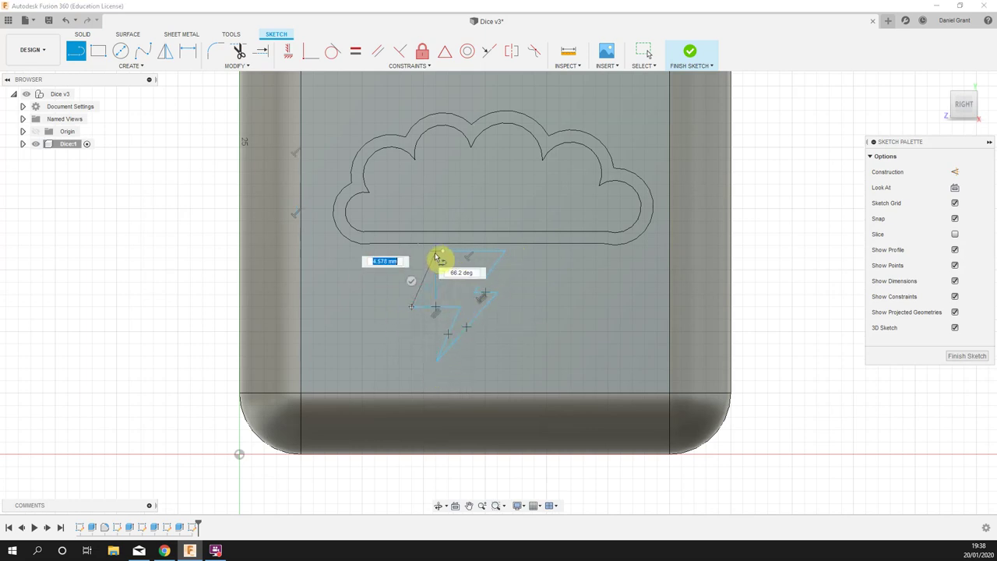
left_click(443, 251)
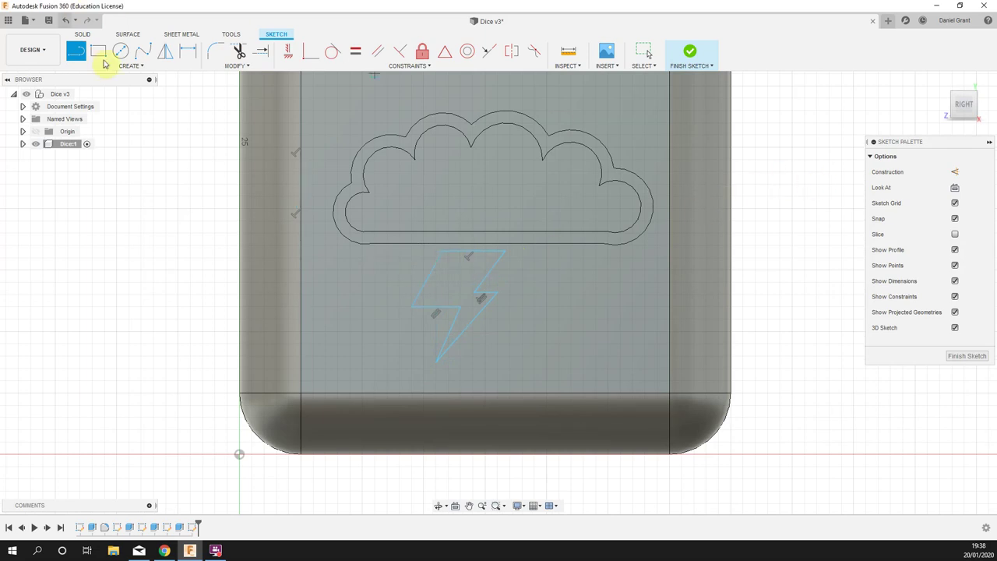
left_click(143, 51)
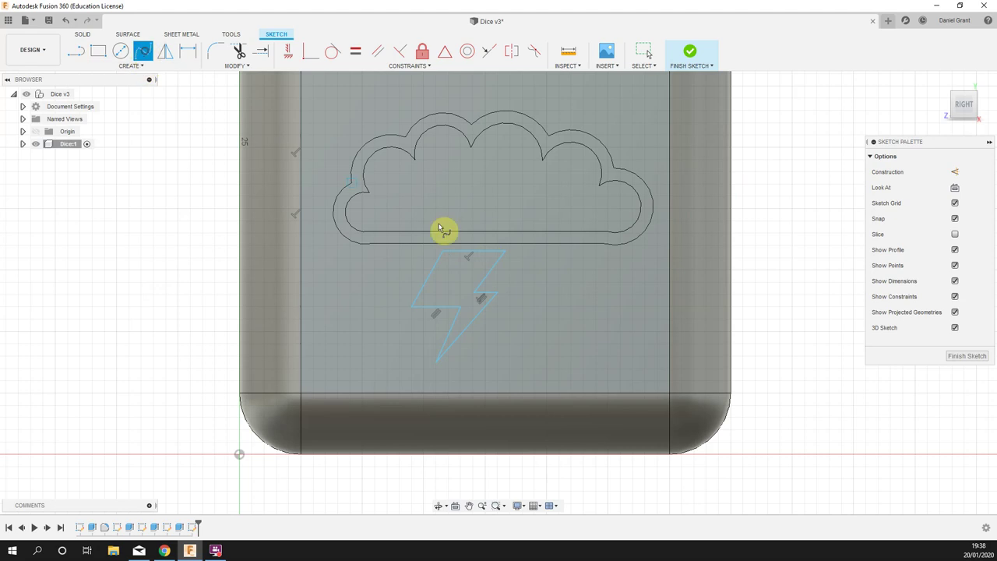
left_click(576, 271)
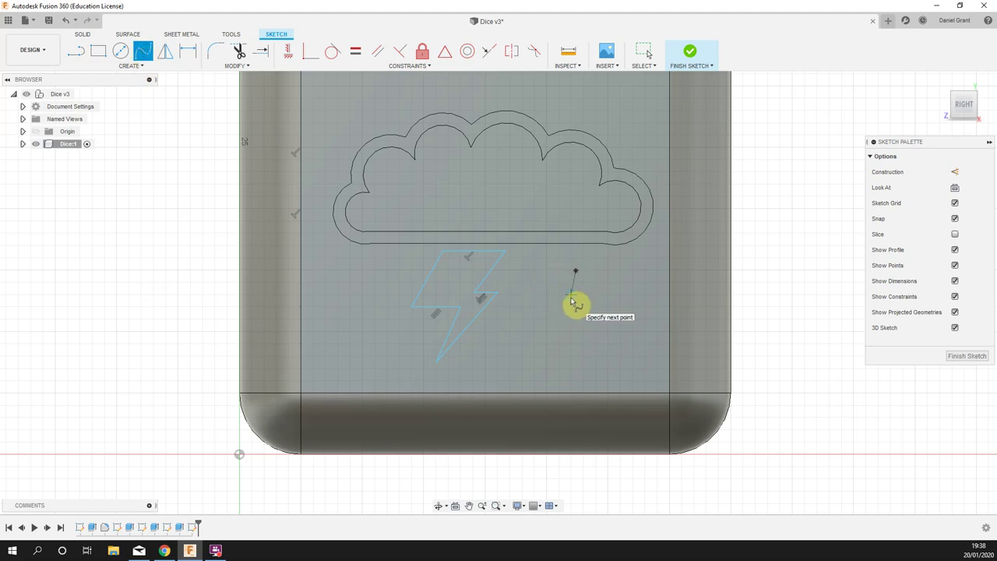
left_click(584, 296)
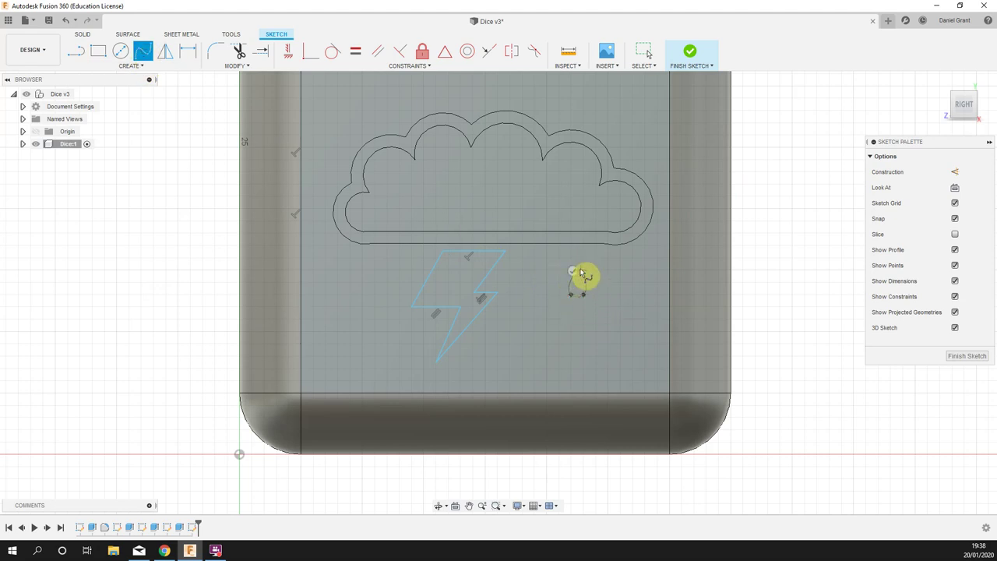
scroll(585, 301, "up", 5)
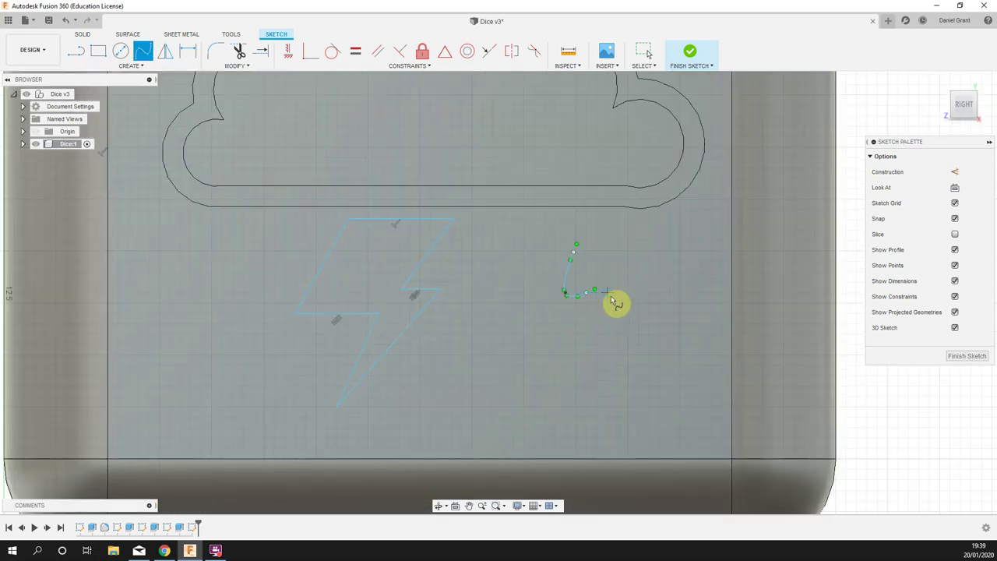
key("Escape")
left_click(522, 247)
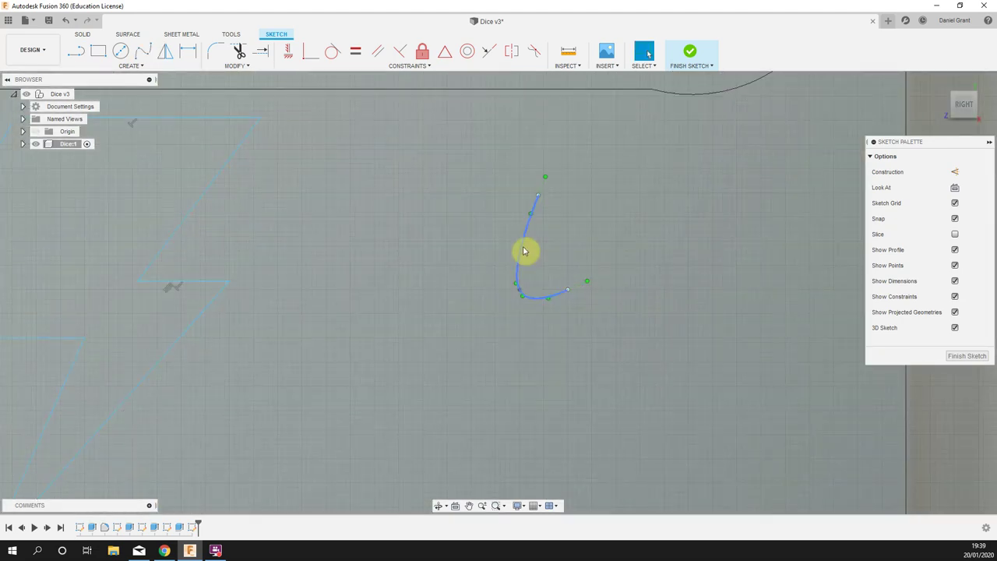
key("Delete")
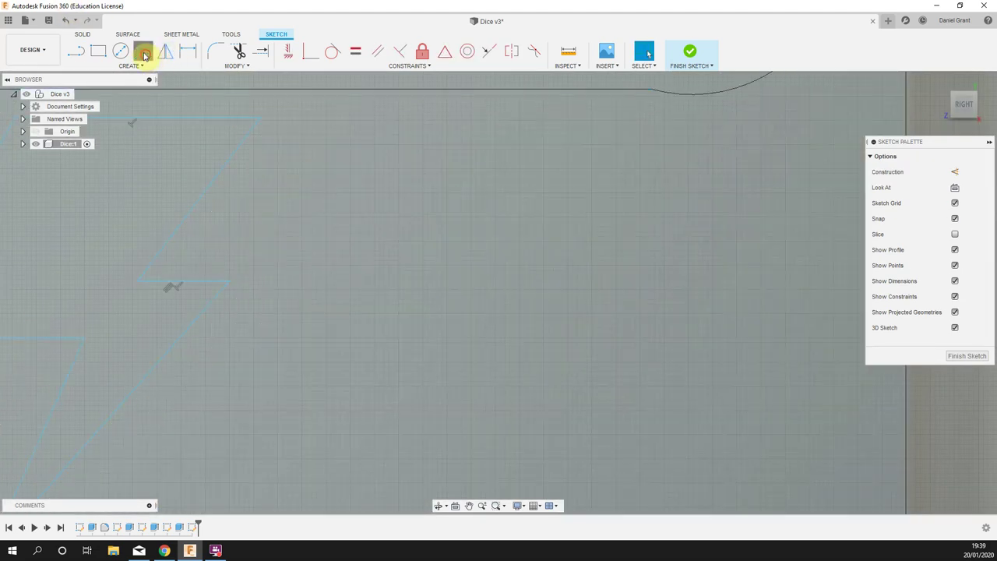
- Draw a small, closed raindrop with a four-point spline below the cloud, to the right of the lightning bolt
left_click(142, 51)
left_click(524, 204)
left_click(496, 254)
left_click(525, 308)
left_click(539, 240)
left_click(526, 206)
scroll(361, 252, "down", 2)
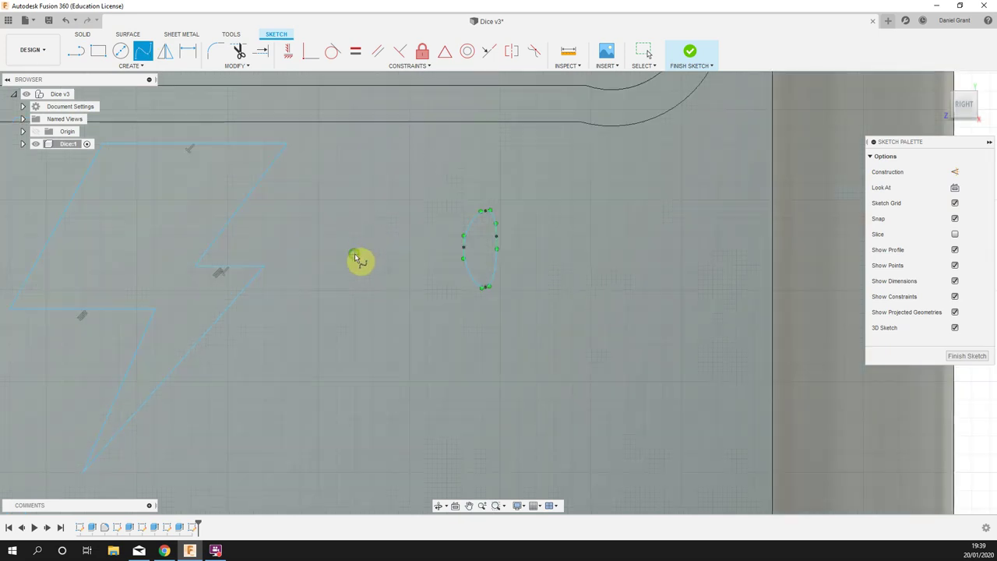
- Draw a second closed raindrop with a four-point spline on the other side of the lightning bolt
middle_click_drag(361, 252, 746, 274)
left_click(259, 275)
left_click(236, 318)
left_click(286, 346)
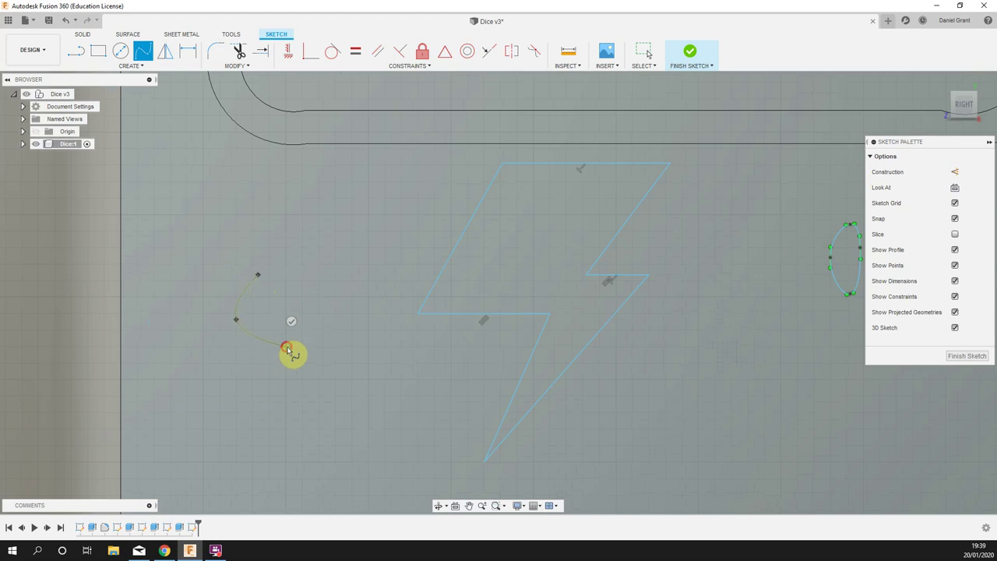
left_click(277, 293)
left_click(258, 276)
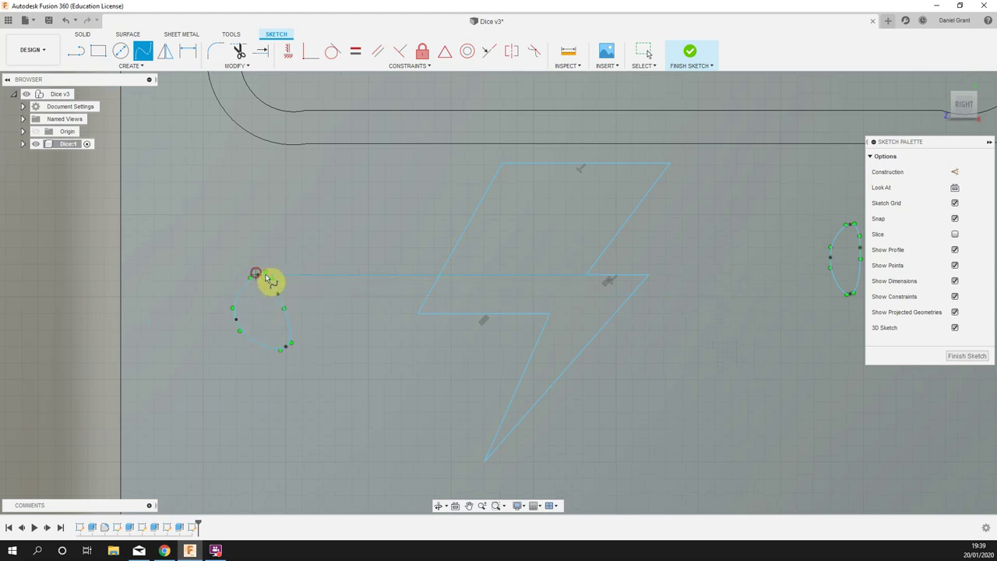
- Cut the lightning bolt and both raindrops into the dice's right face together using Press Pull
scroll(352, 261, "down", 5)
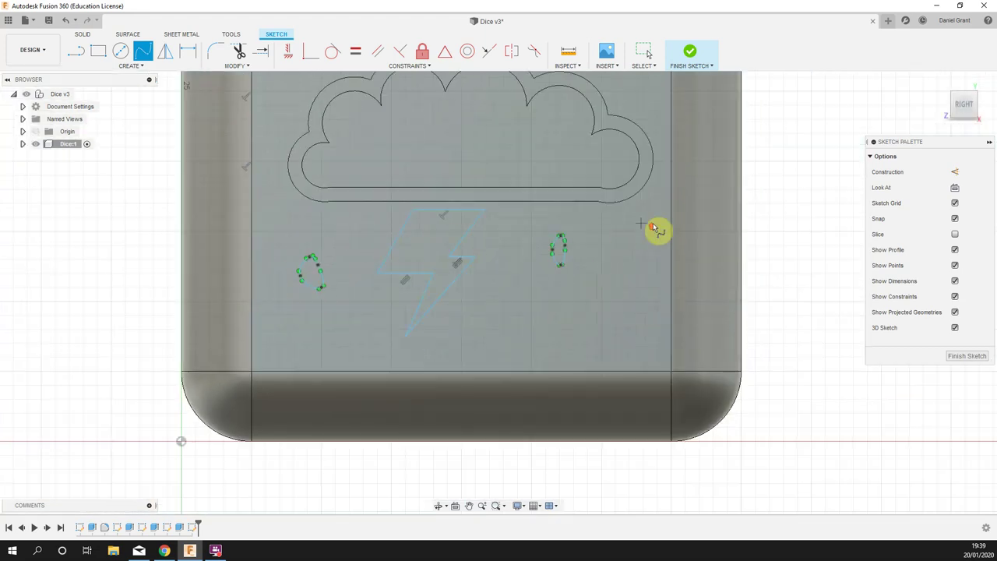
right_click(803, 191)
left_click(842, 181)
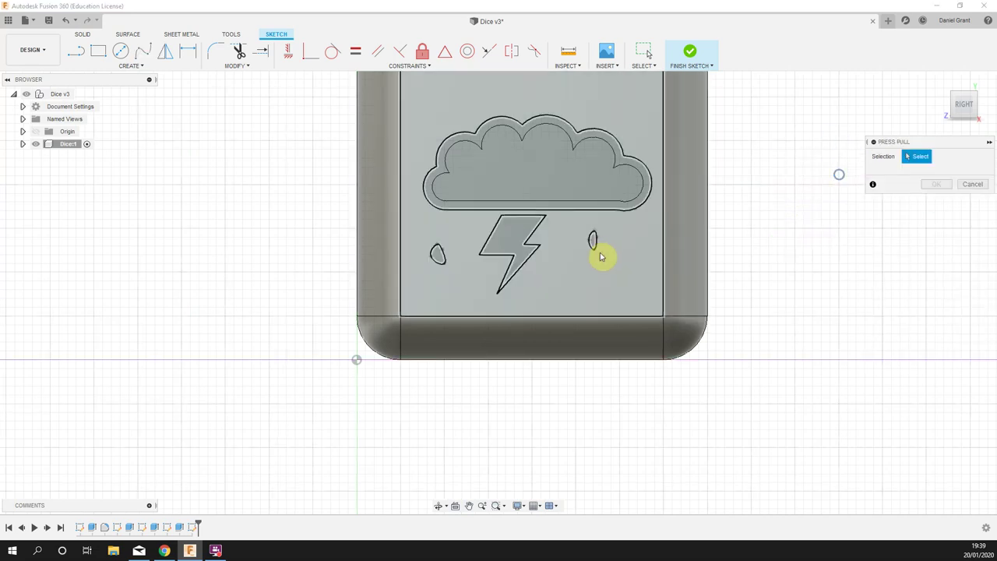
left_click(597, 245)
left_click(513, 242)
left_click(440, 255)
middle_click_drag(720, 241, 663, 266, "shift")
left_click_drag(360, 267, 406, 246)
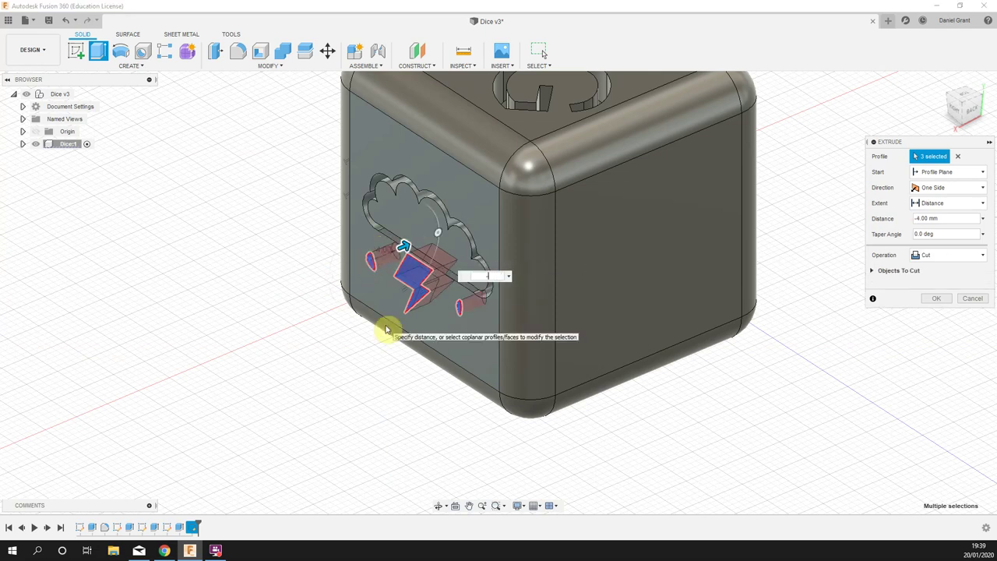
key("Return")
- Start a new sketch on the blank left face of the dice
middle_click_drag(385, 330, 536, 406, "shift")
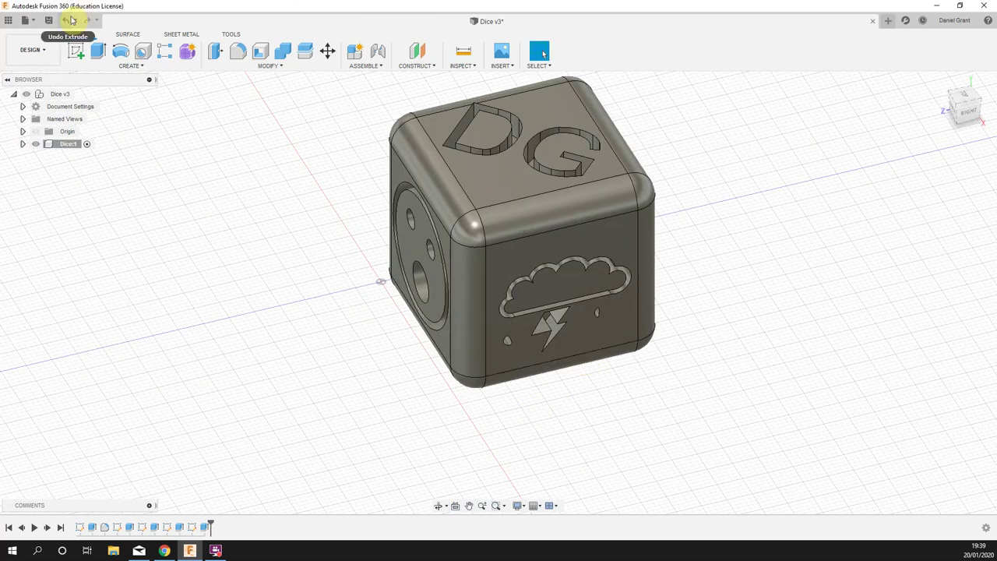
left_click(939, 83)
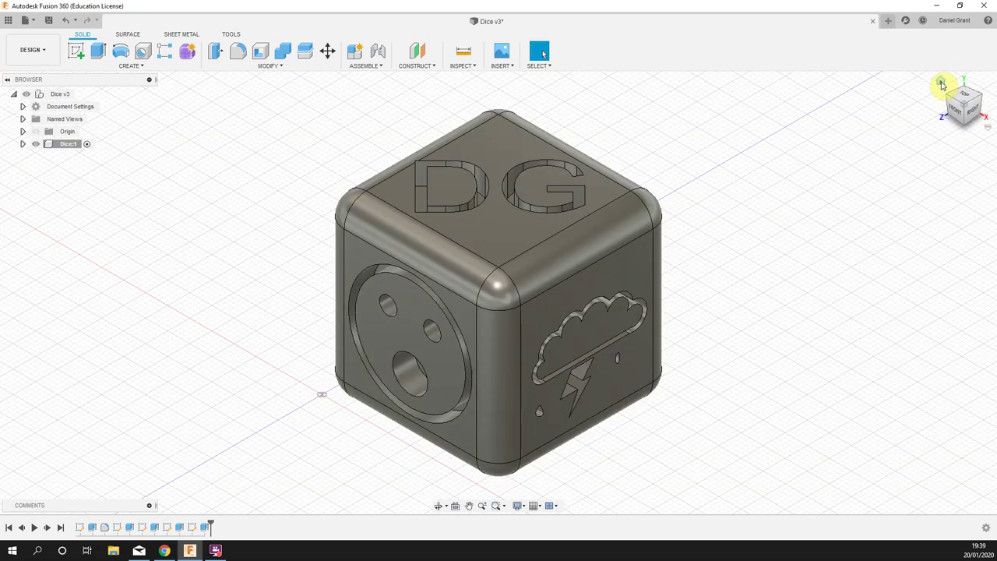
left_click(76, 50)
middle_click_drag(172, 265, 273, 258, "shift")
left_click(437, 352)
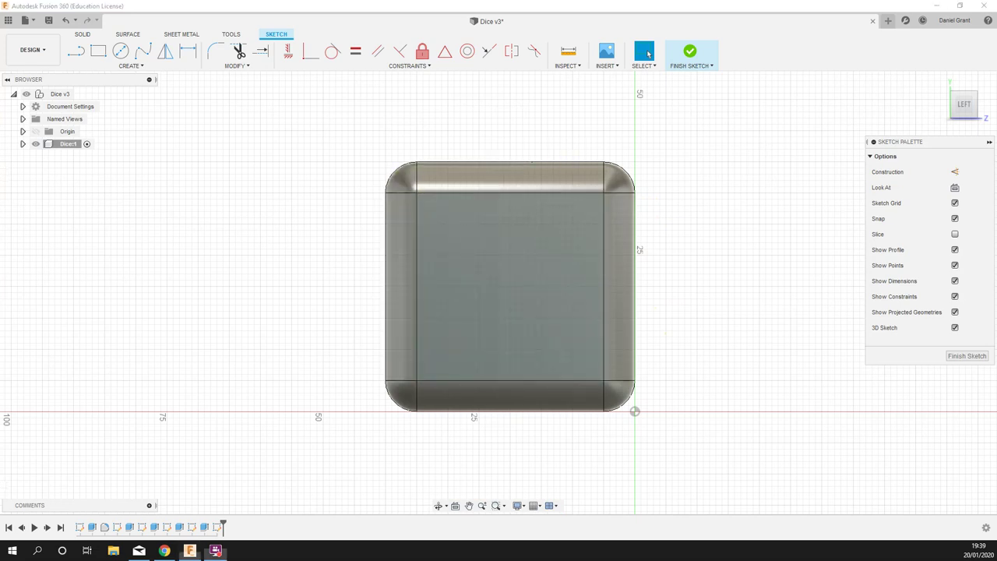
- Draw a diagonal construction line from the flat face's upper right corner to its lower left corner, then return to normal line mode
left_click(77, 52)
left_click(956, 172)
left_click(606, 193)
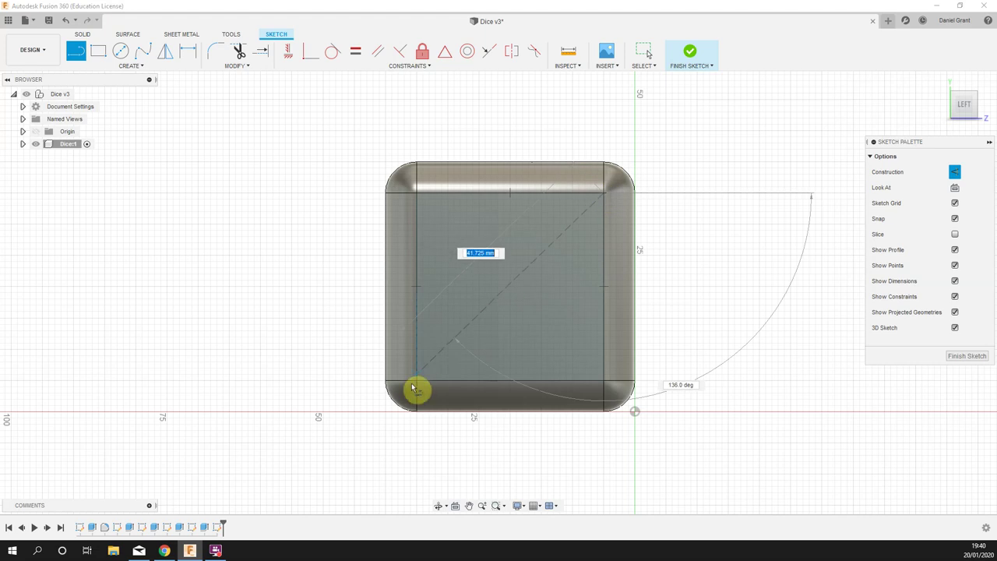
double_click(415, 382)
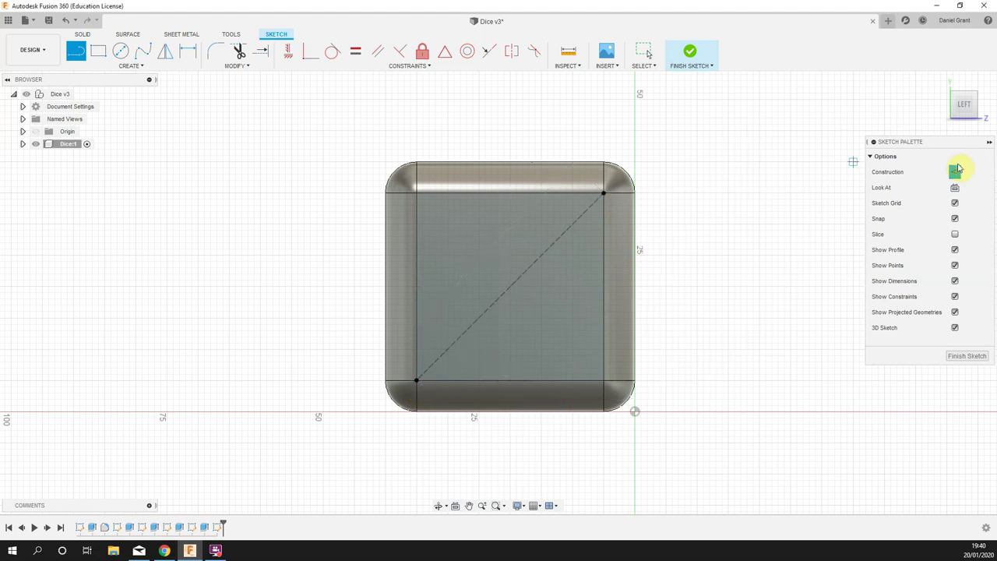
left_click(955, 169)
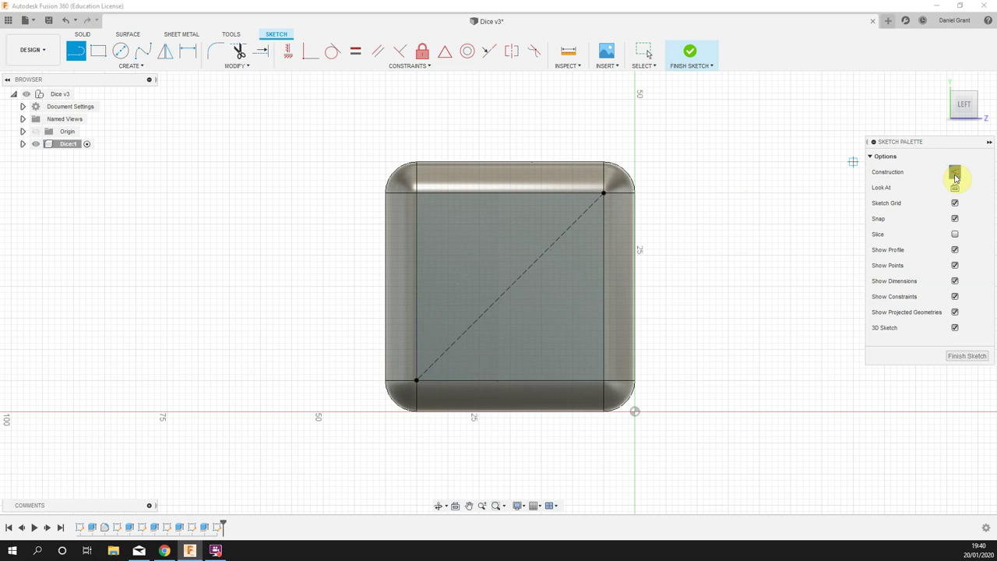
- Draw a 12 mm diameter centre circle at the midpoint of the construction diagonal
left_click(120, 50)
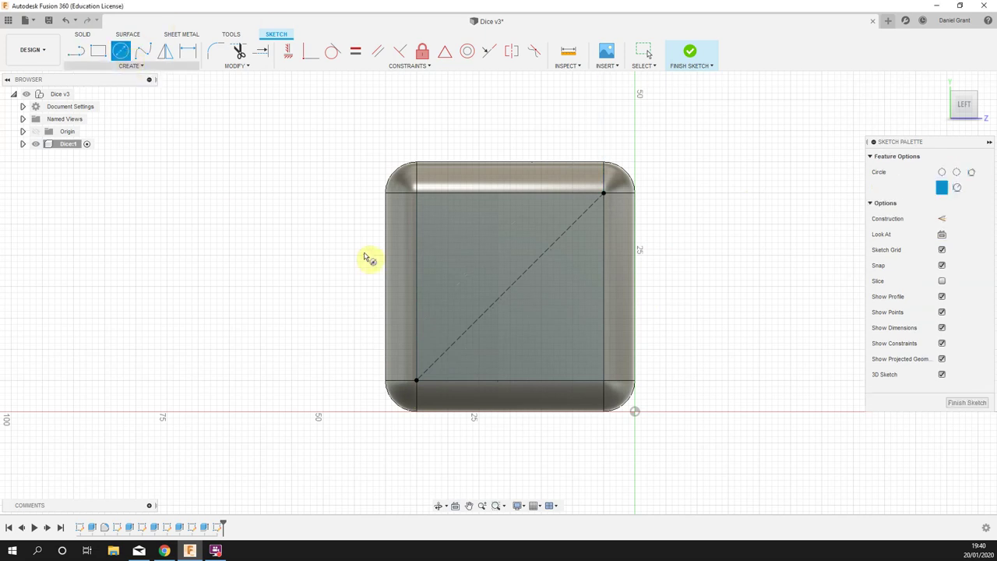
left_click(510, 289)
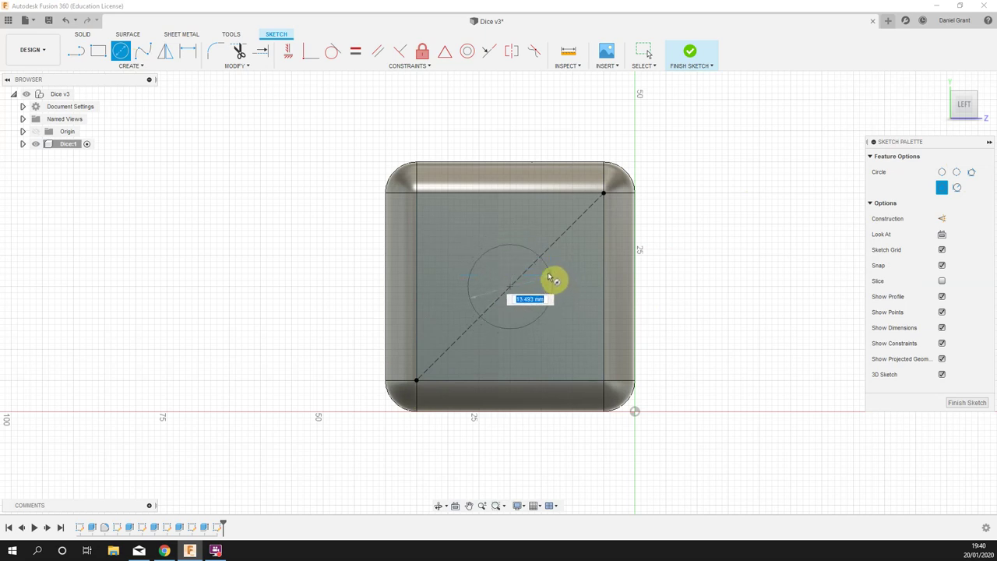
middle_click_drag(511, 267, 512, 263, "shift")
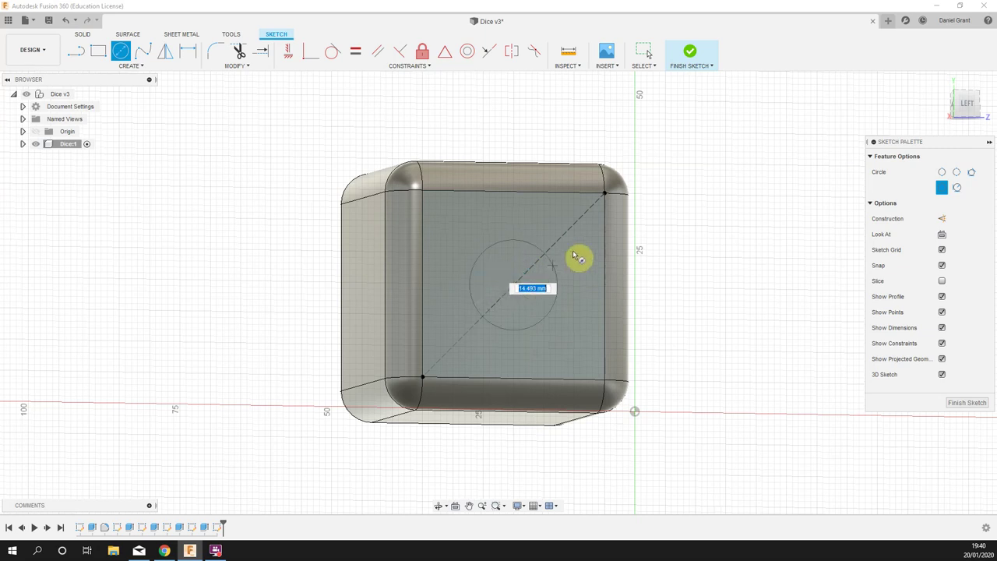
left_click(967, 103)
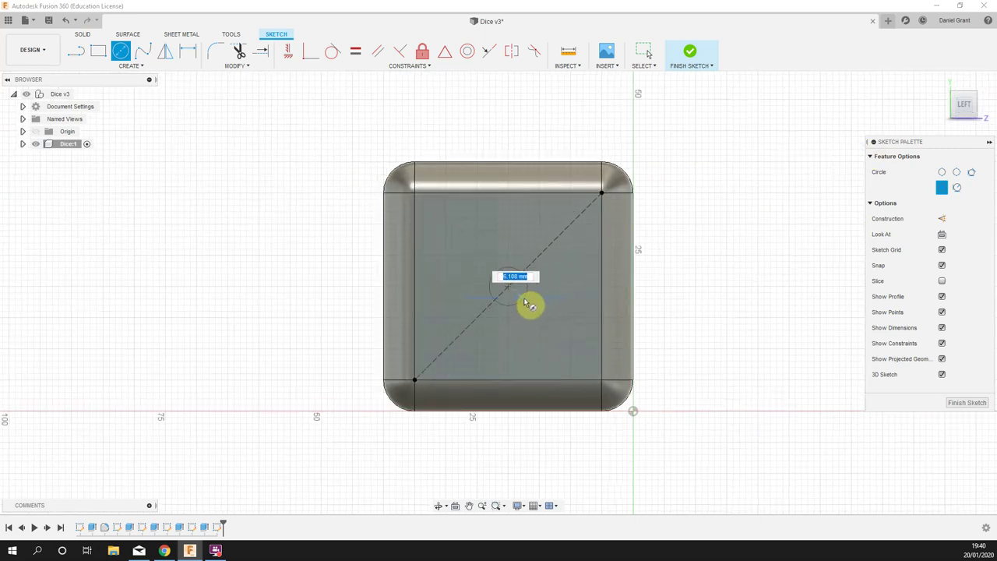
scroll(536, 303, "up", 3)
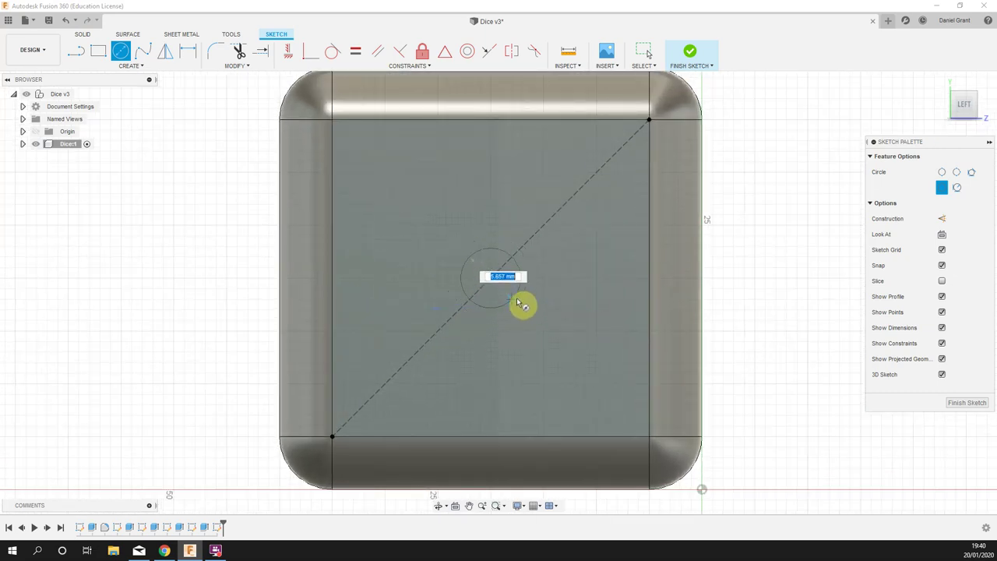
scroll(520, 270, "down", 3)
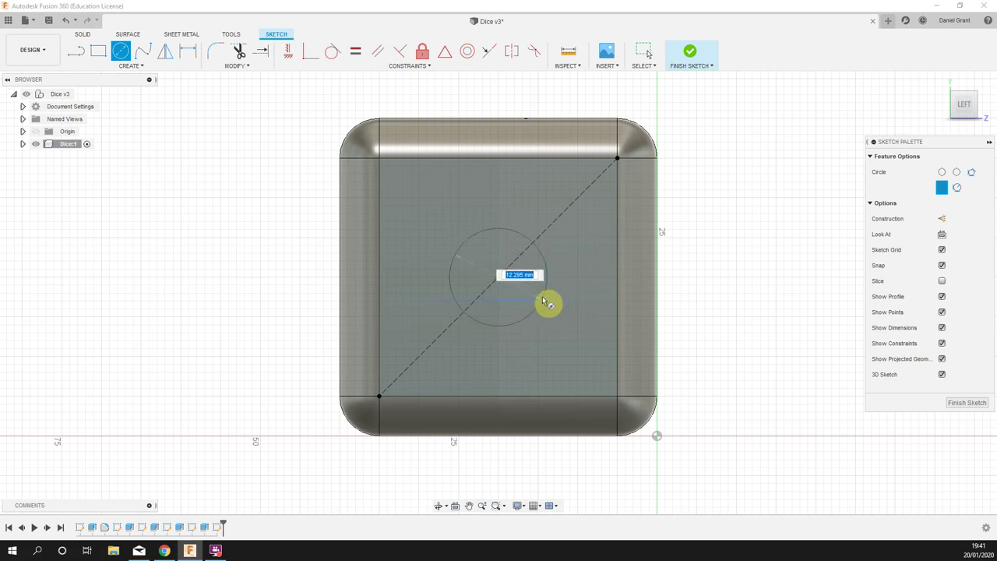
middle_click_drag(527, 293, 369, 297, "shift")
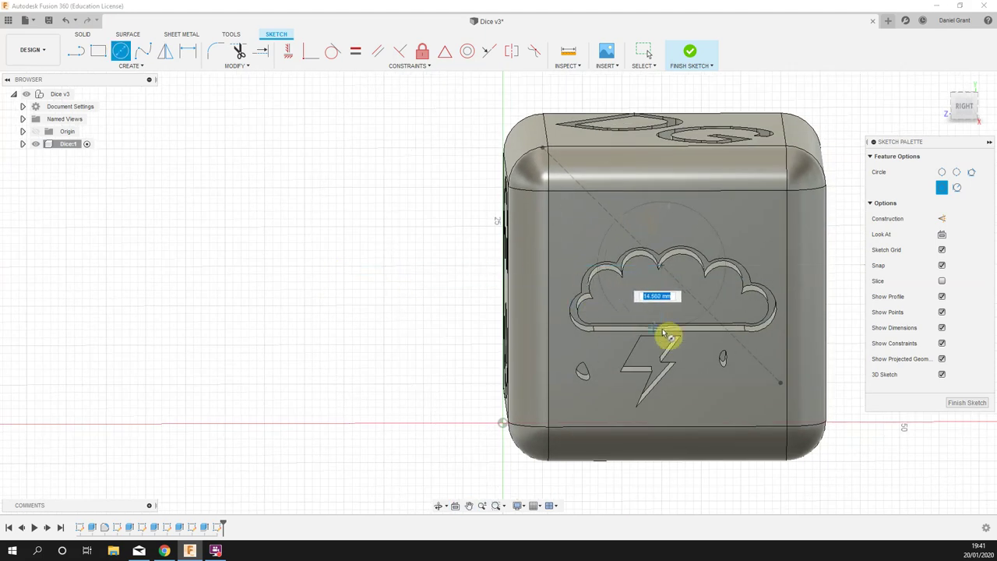
left_click(974, 112)
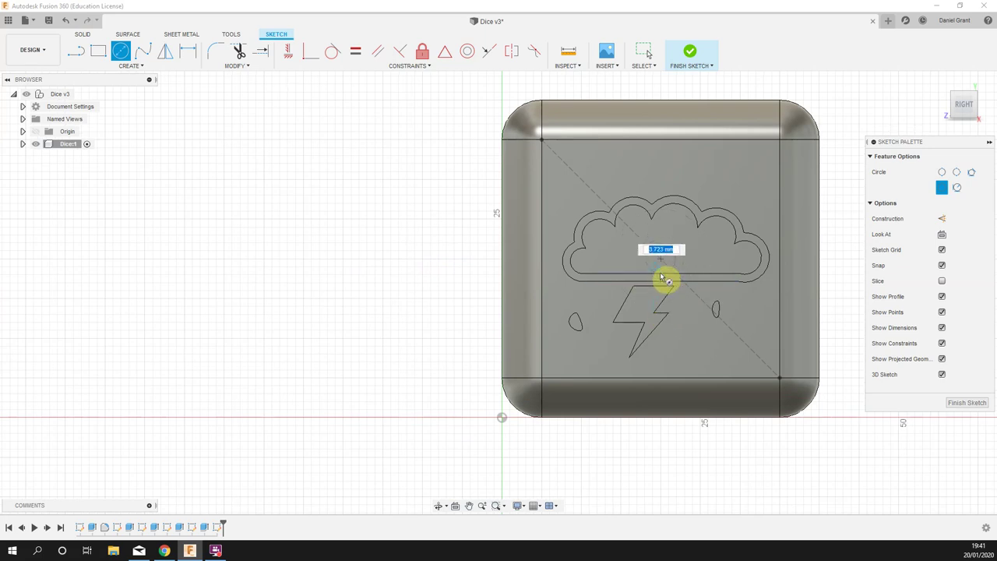
middle_click_drag(663, 281, 838, 288, "shift")
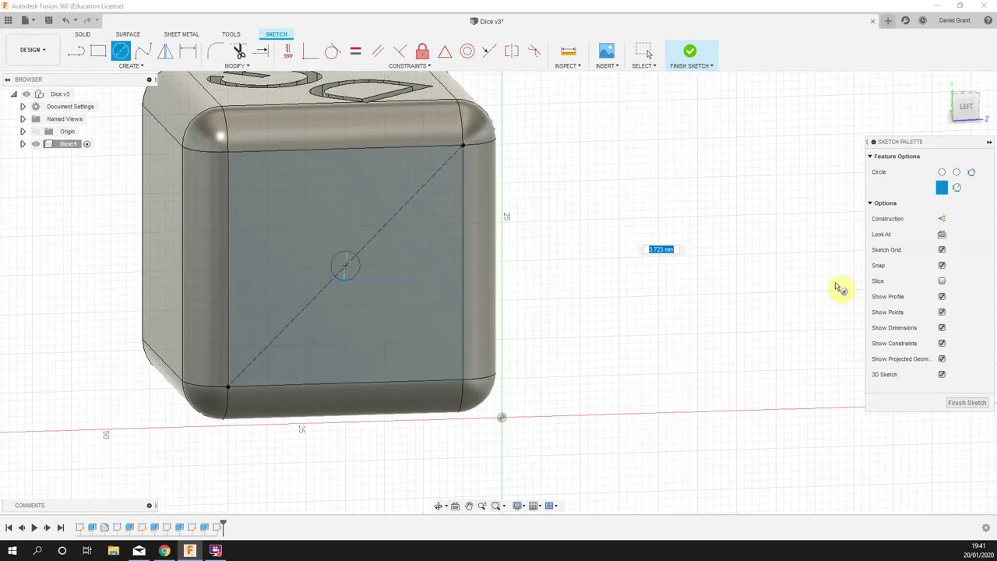
left_click(966, 111)
mouse_move(387, 238)
middle_mouse_down()
mouse_move(507, 269)
mouse_move(593, 263)
mouse_move(574, 263)
middle_mouse_up()
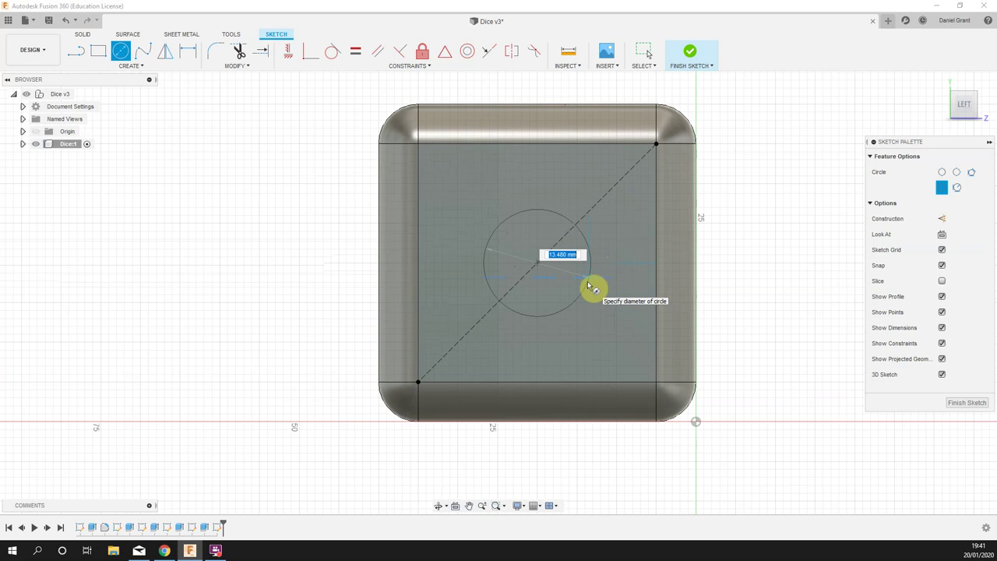
type("12")
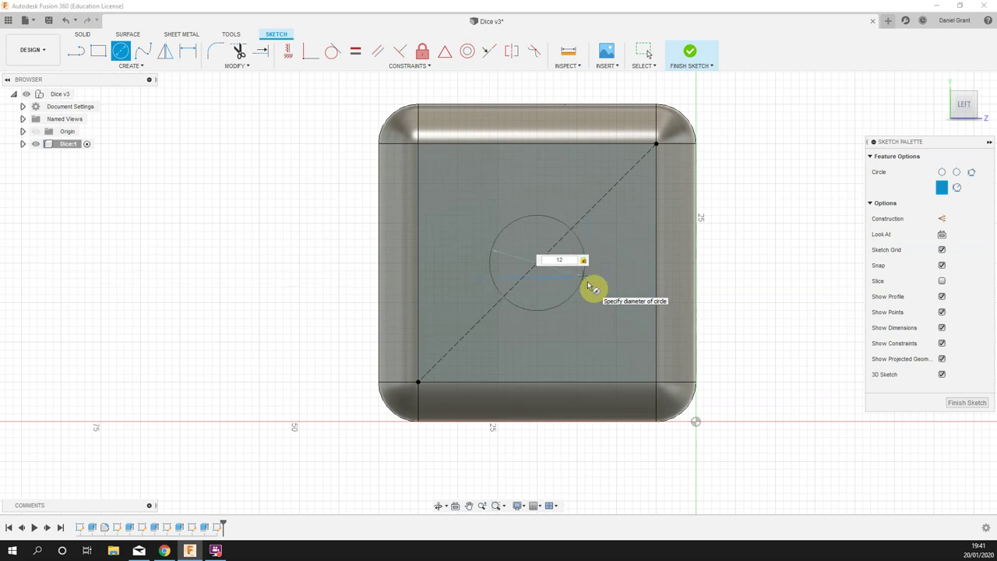
key("Return")
key("Escape")
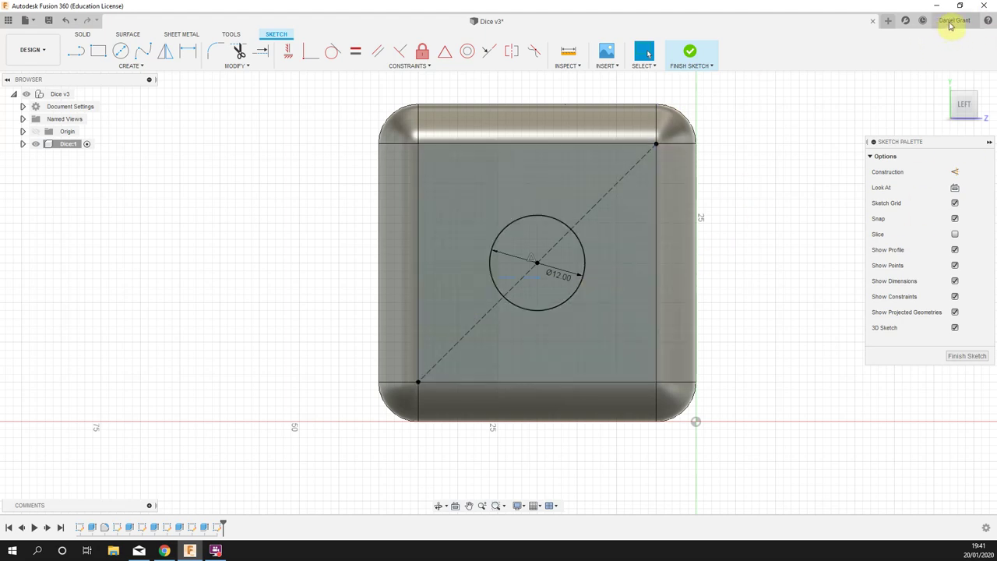
- Turn off "Auto project edges on reference" in the general Design preferences and apply the change
left_click(951, 24)
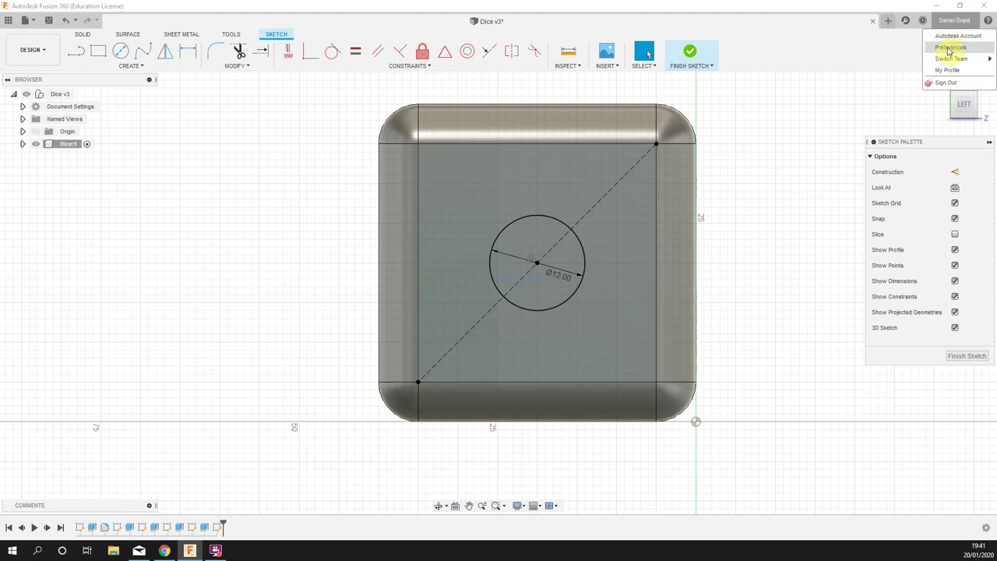
left_click(950, 47)
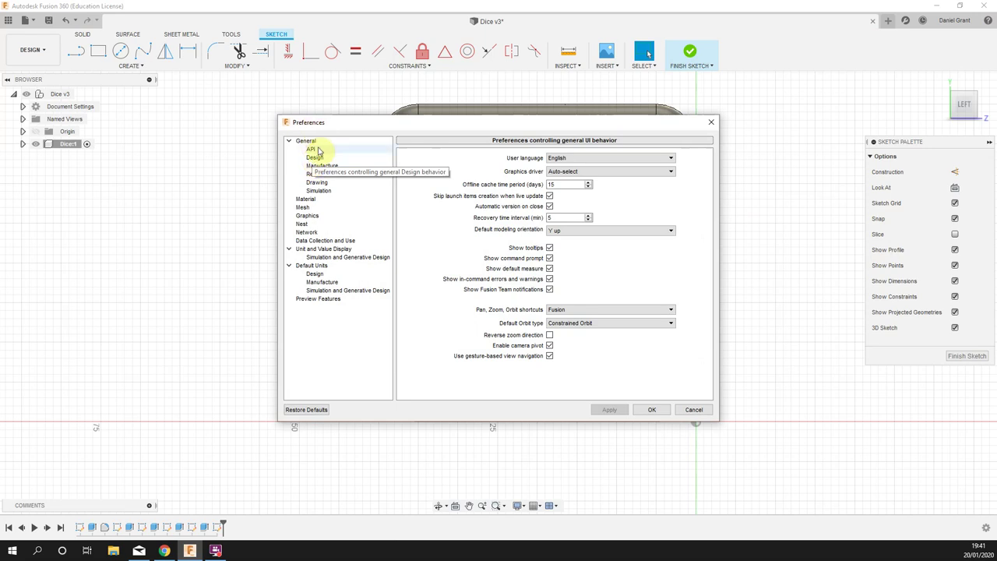
left_click(315, 158)
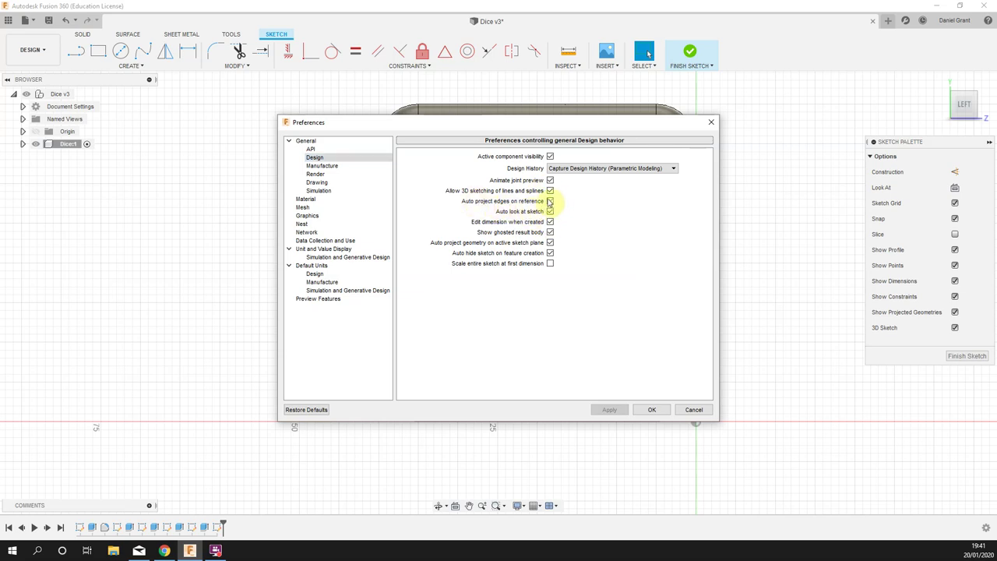
left_click(550, 201)
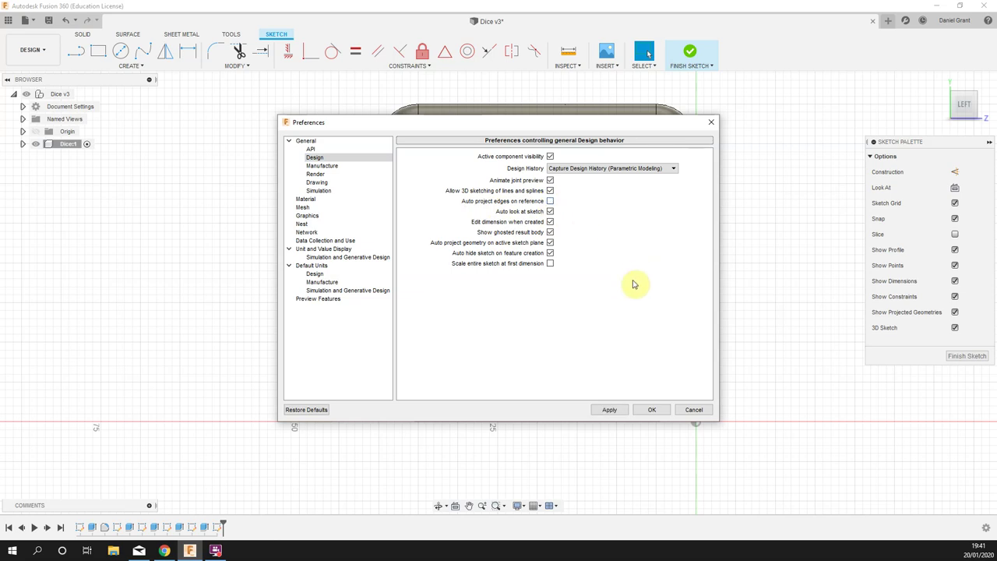
left_click(609, 410)
left_click(642, 410)
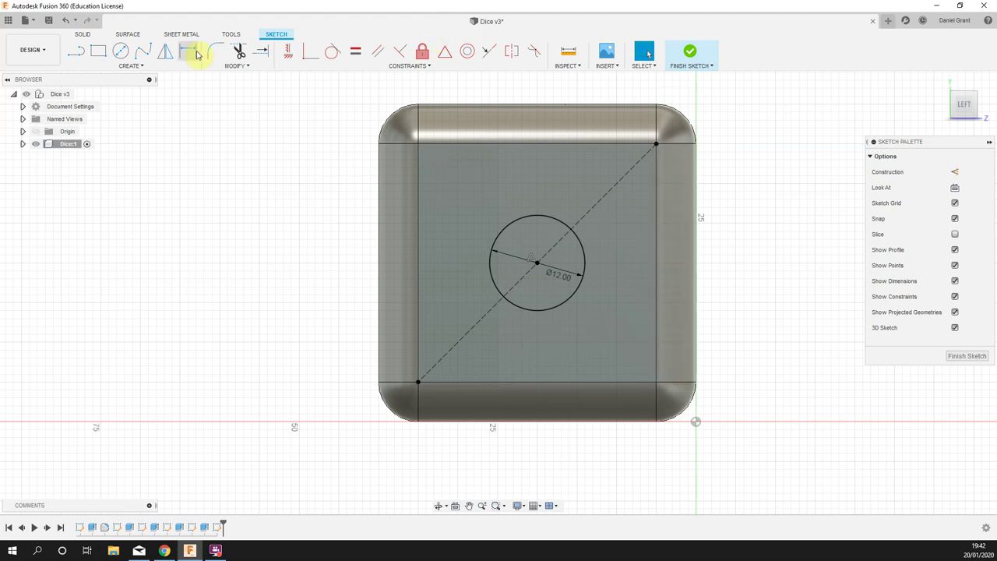
- Draw a 27 mm diameter construction circle concentric with the 12 mm centre circle
left_click(120, 51)
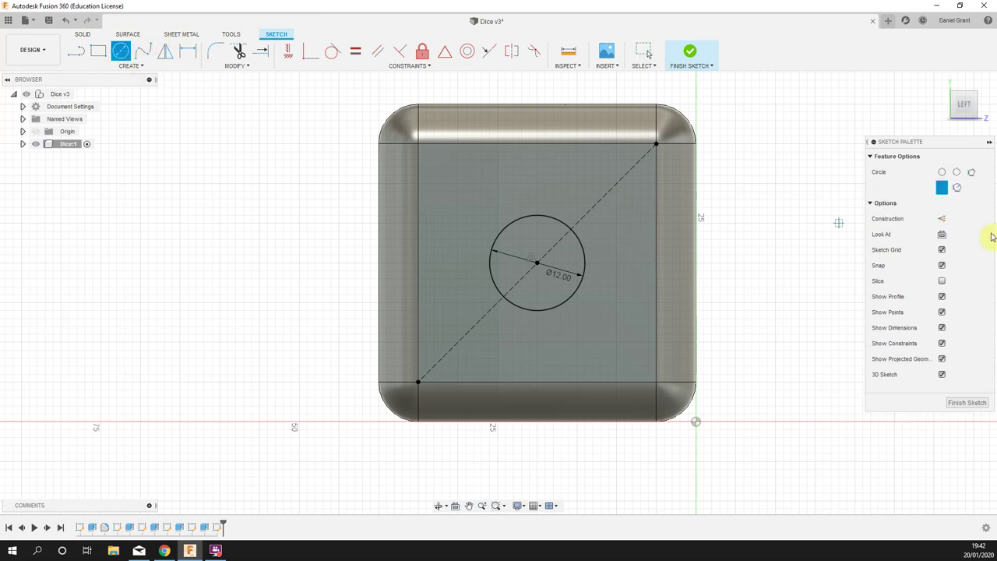
left_click(942, 219)
left_click(537, 263)
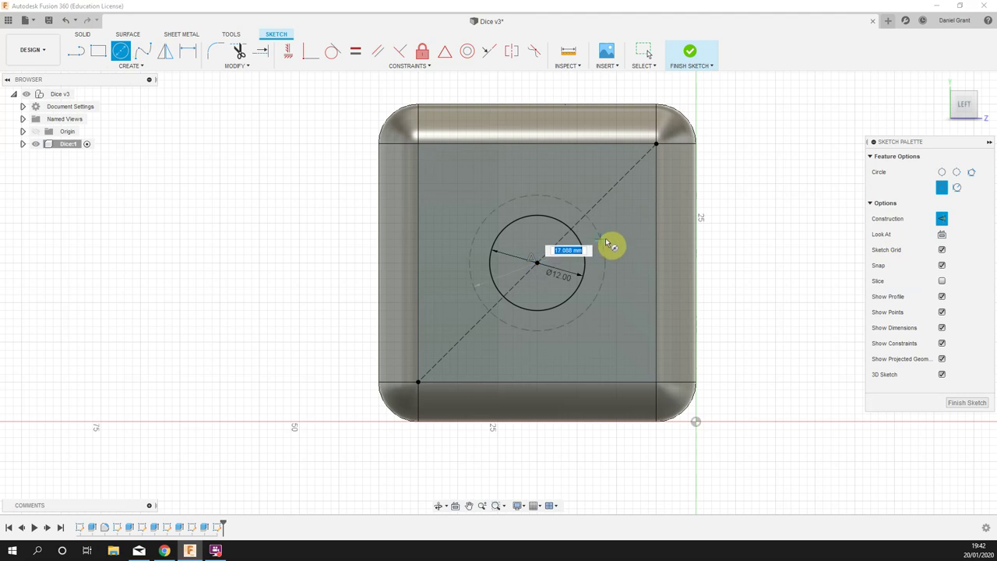
type("27")
key("Tab")
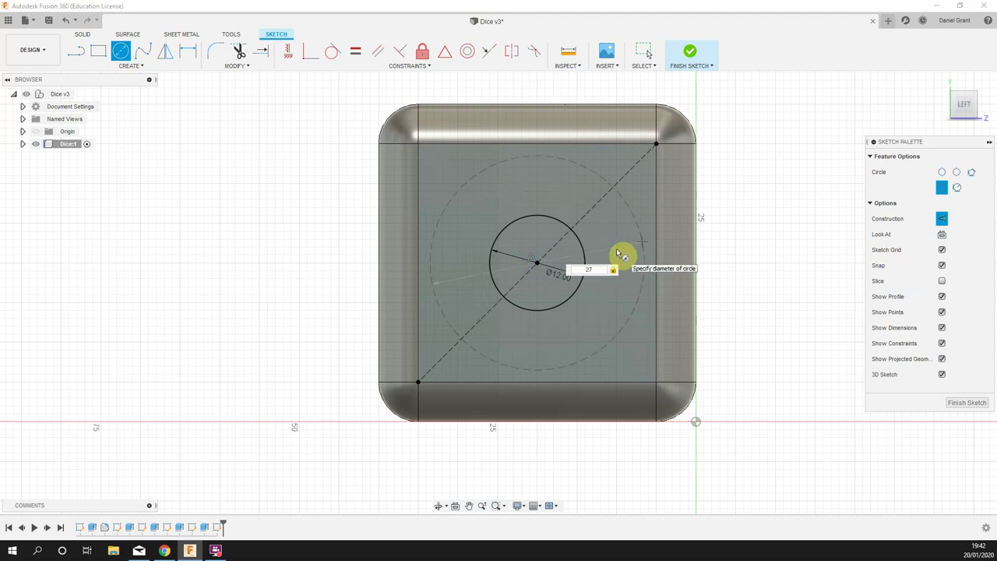
left_click(617, 253)
key("Escape")
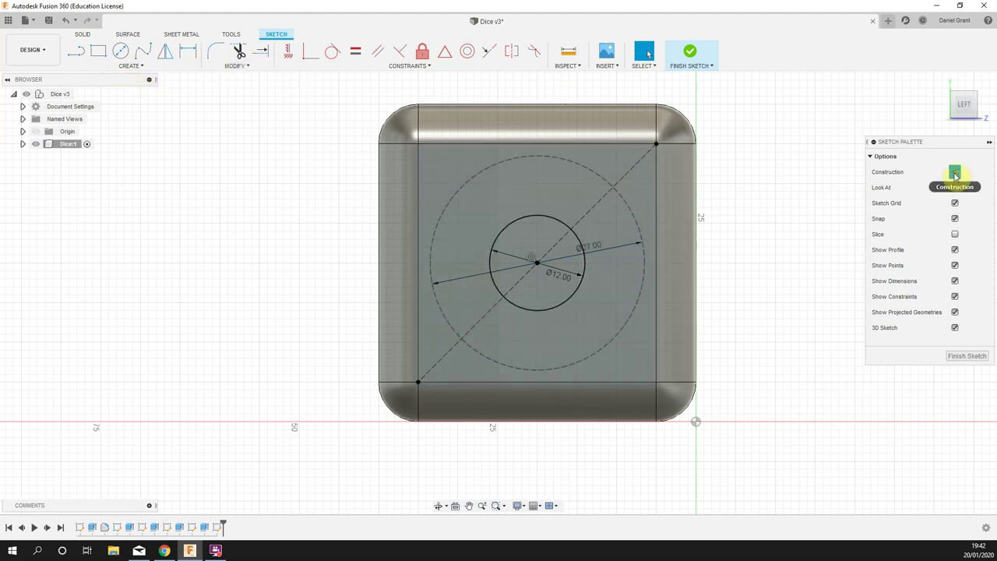
- Draw a center-to-center slot inward along the diagonal from the 27 mm circle's upper right intersection, with 5 mm between centres and 2 mm width
left_click(125, 69)
mouse_move(109, 150)
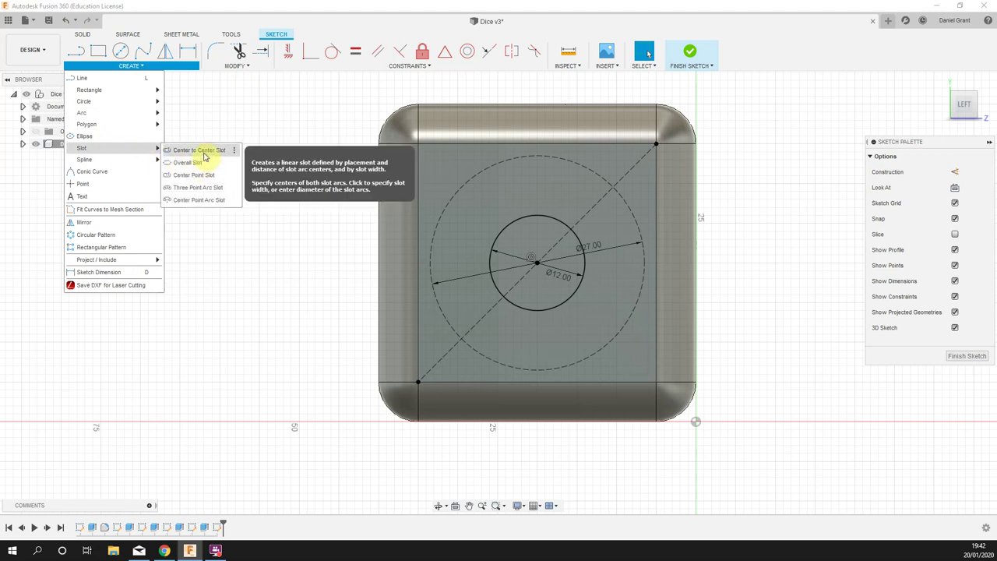
left_click(204, 151)
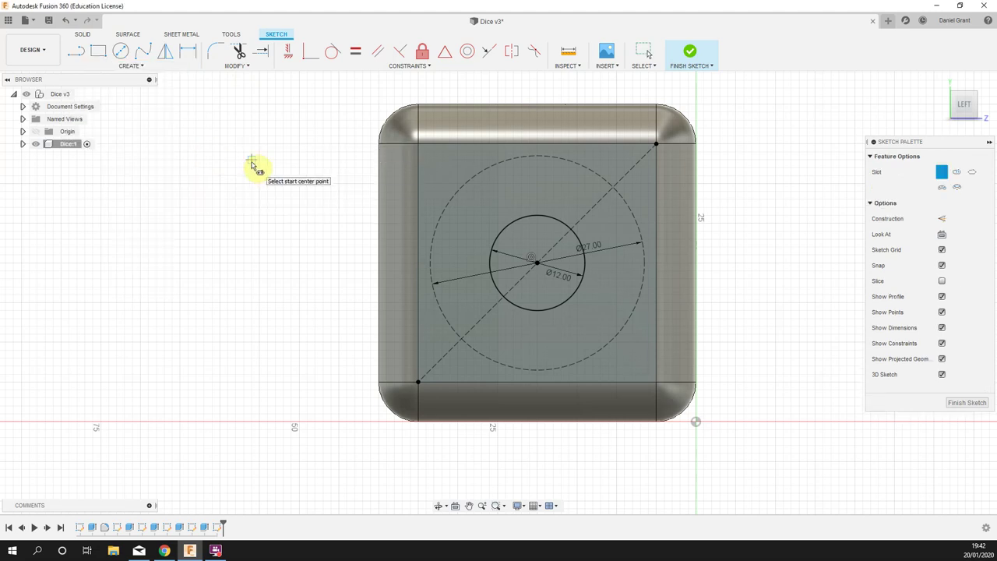
left_click(616, 189)
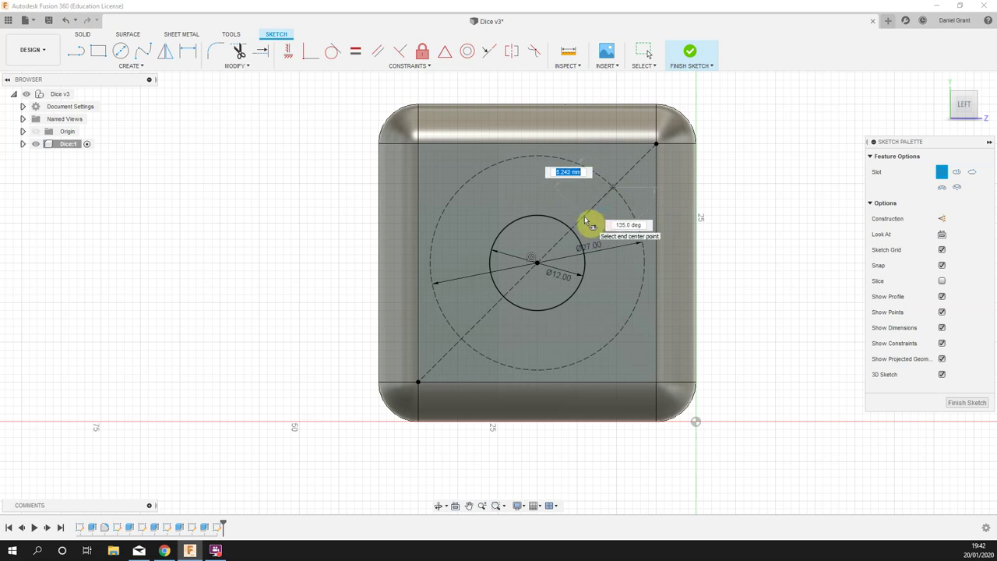
key("Tab")
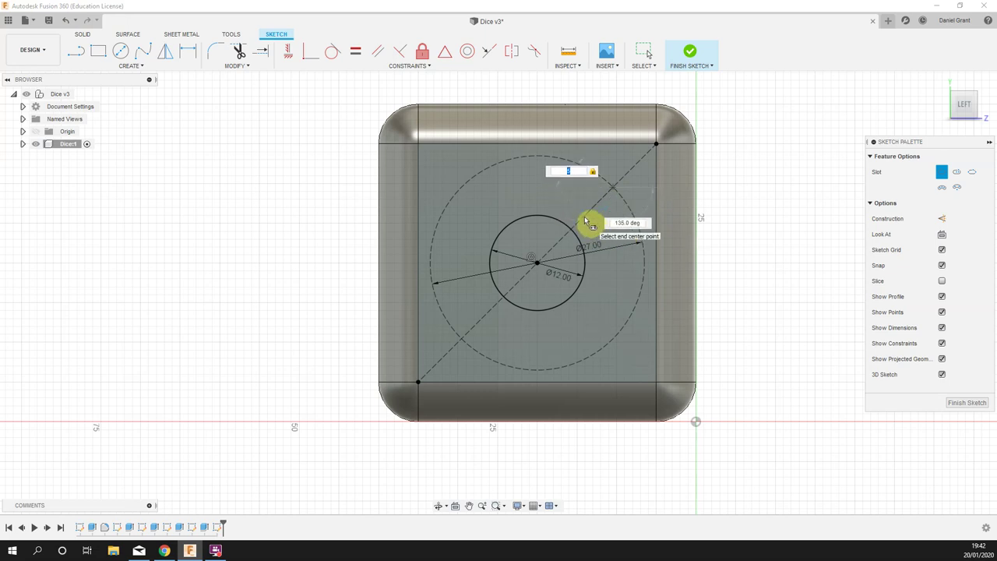
left_click(584, 216)
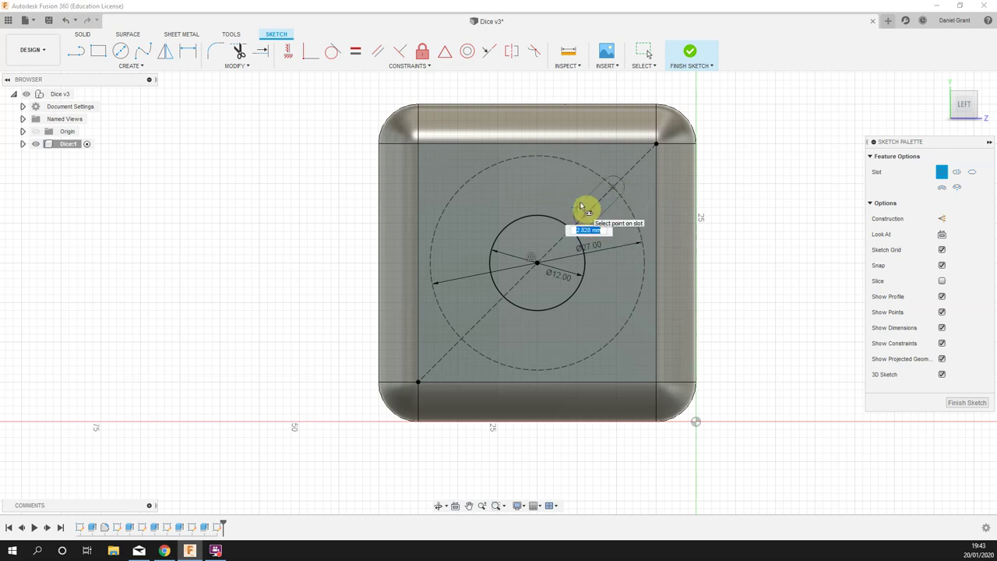
scroll(584, 217, "up", 1)
scroll(583, 216, "up", 1)
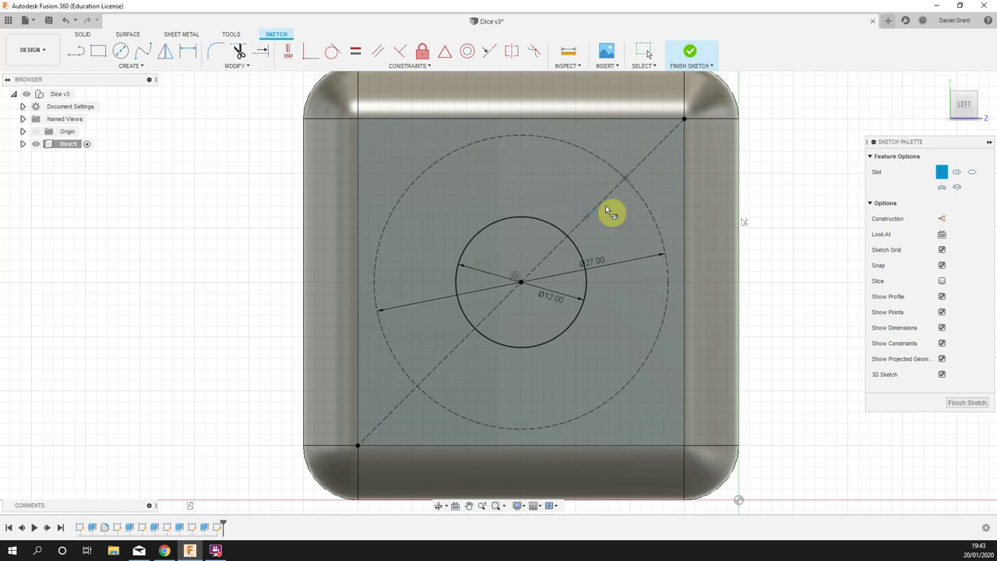
key("Escape")
left_click(591, 220)
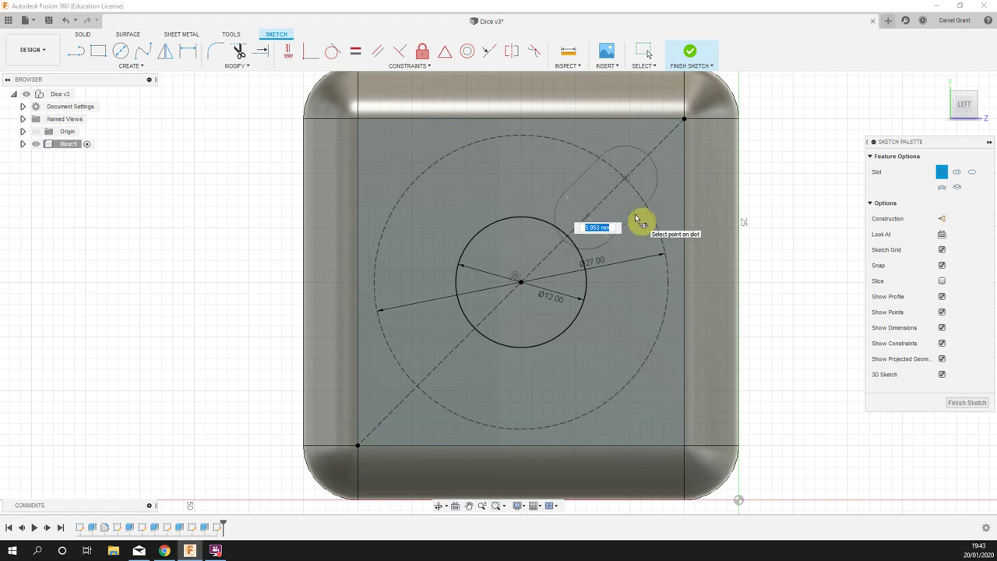
type("2")
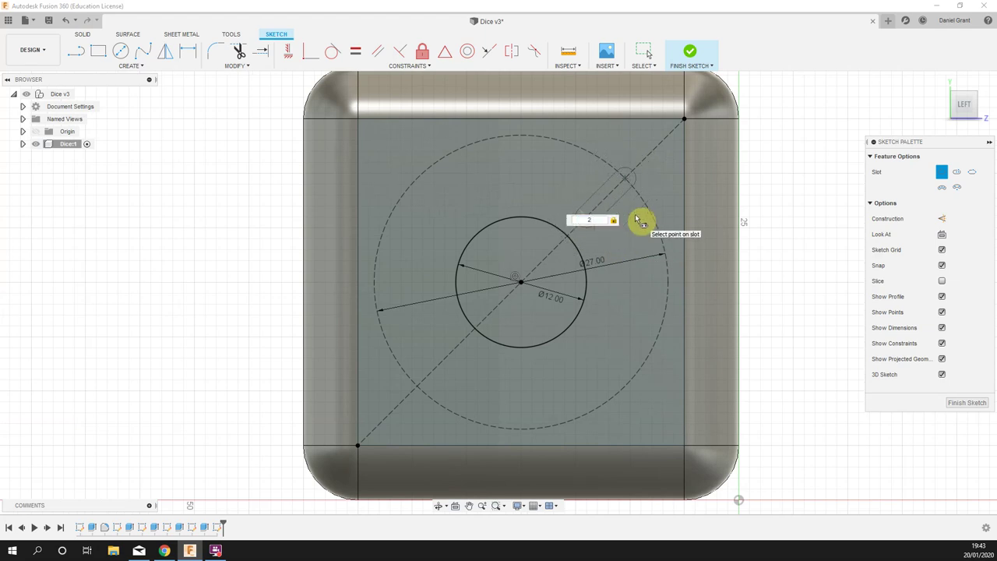
key("Return")
key("Escape")
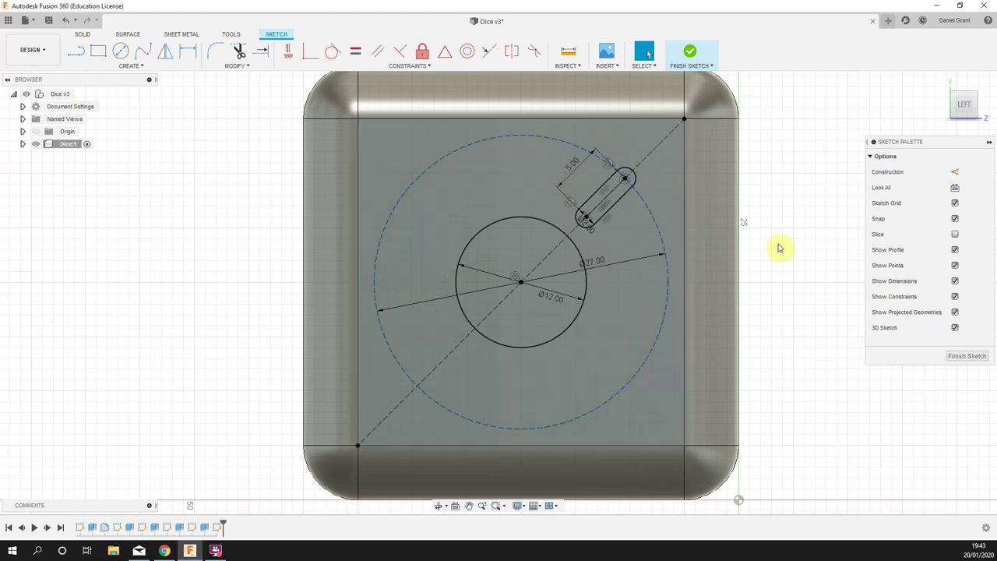
- Start a sketch circular pattern with the slot's two straight sides and two end arcs as the objects
scroll(709, 185, "up", 2)
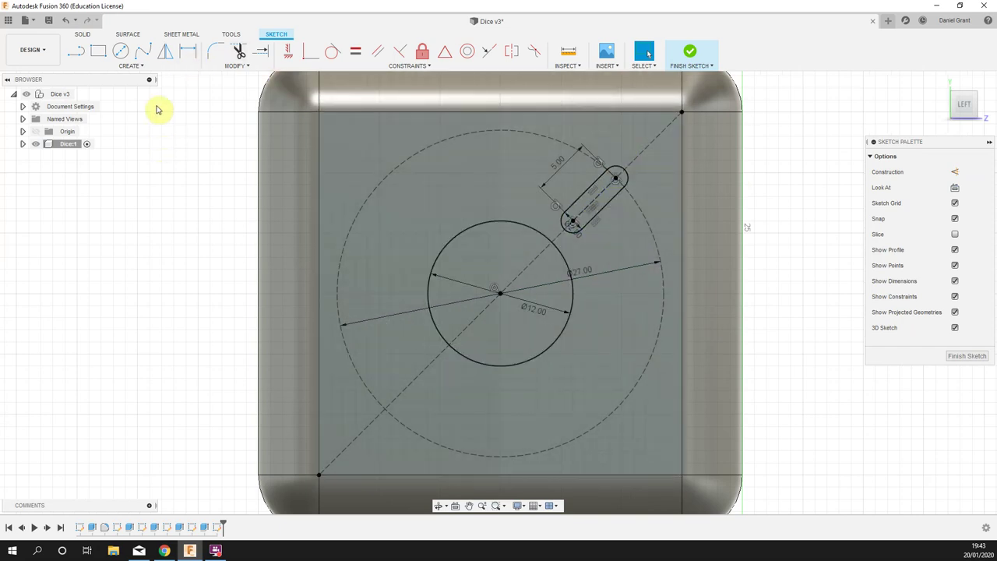
left_click(131, 67)
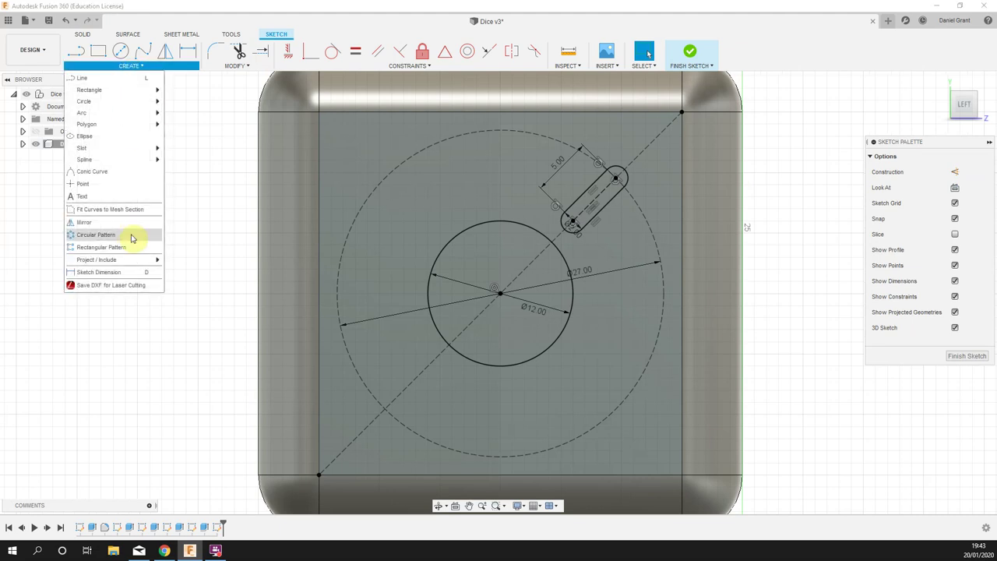
left_click(87, 237)
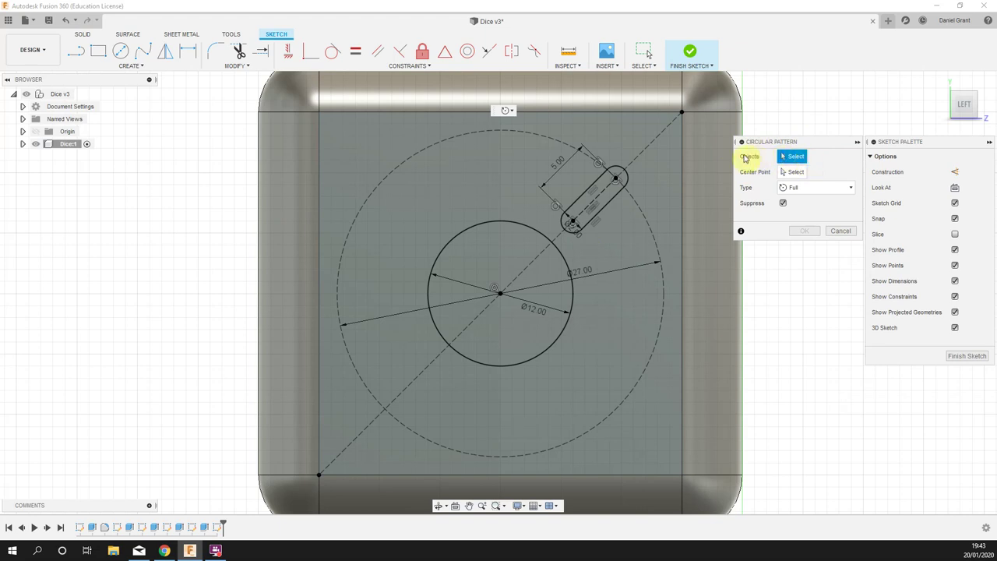
scroll(592, 185, "up", 3)
left_click(593, 185)
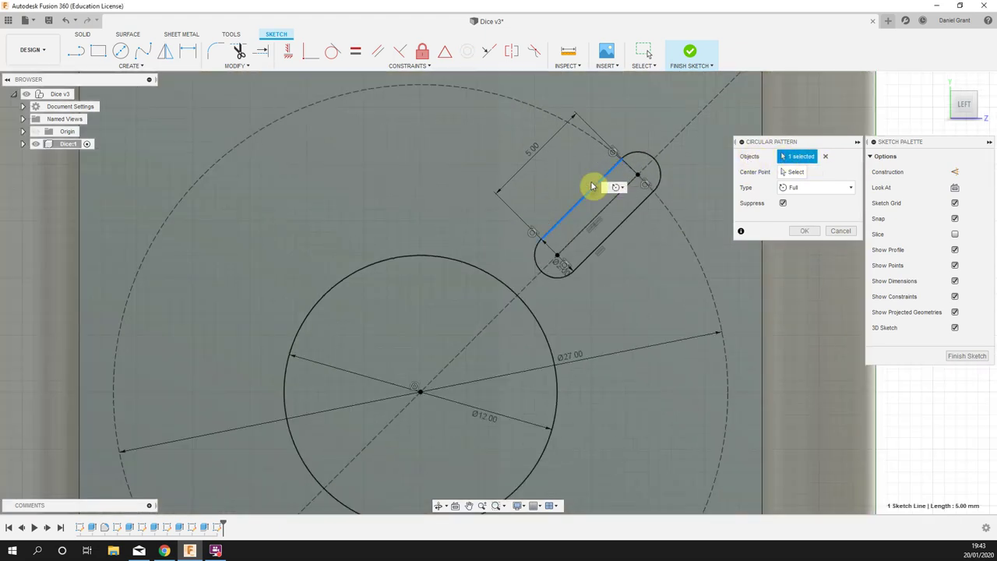
left_click(646, 160)
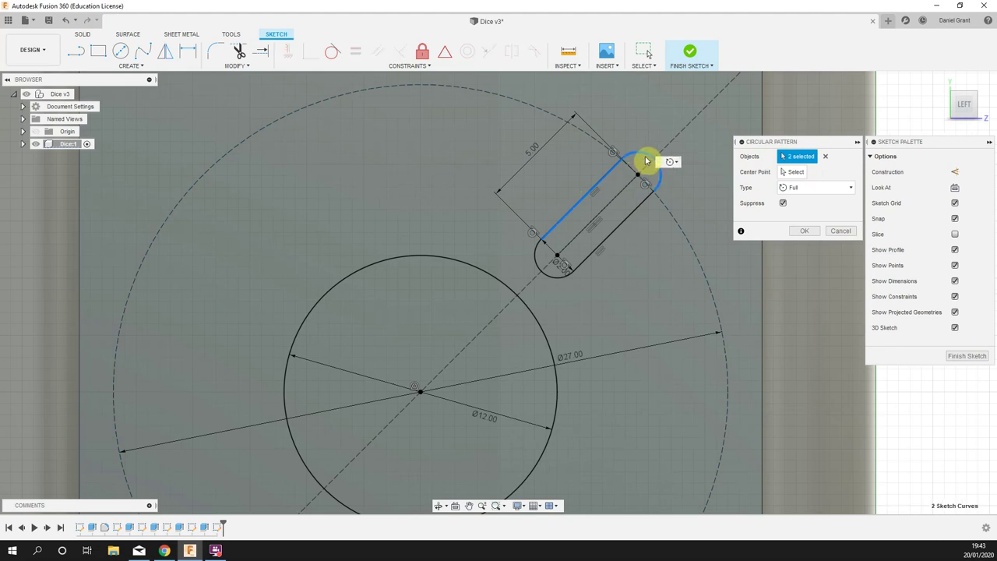
left_click(637, 212)
left_click(550, 277)
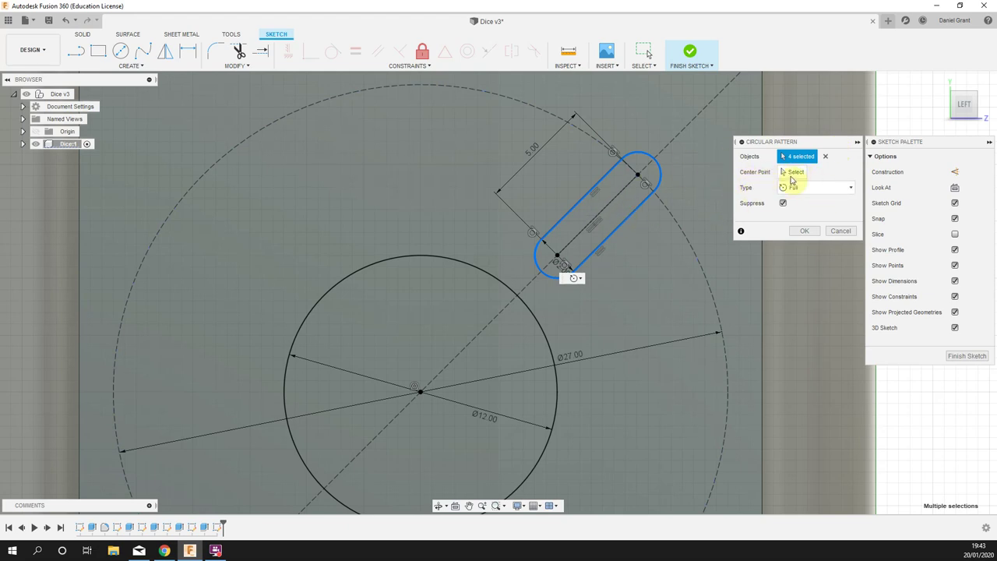
- Pattern the slot around the 12 mm circle's centre as a full circular pattern with a quantity of 8
left_click(791, 173)
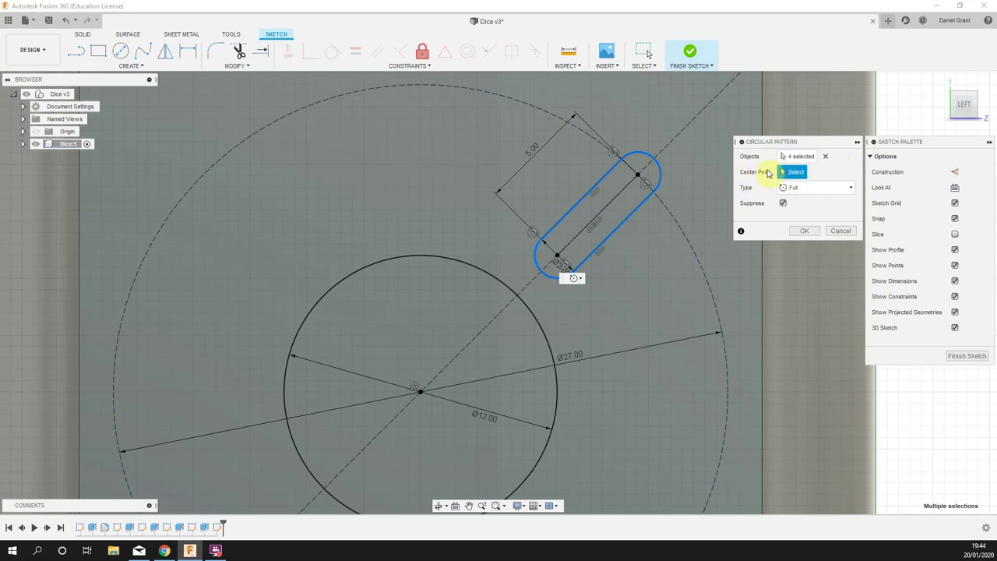
scroll(413, 404, "down", 2)
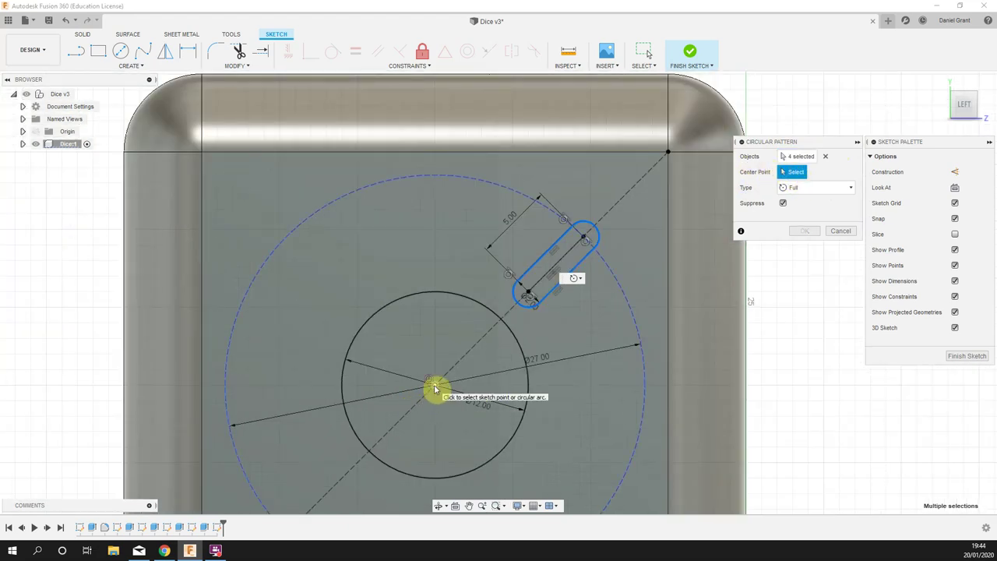
left_click(443, 297)
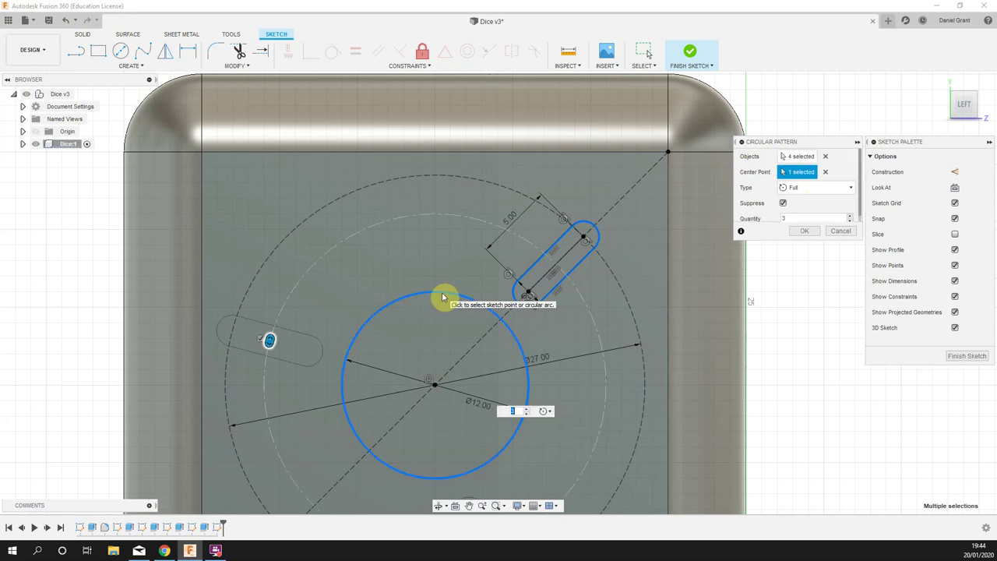
mouse_move(454, 383)
middle_mouse_down()
mouse_move(489, 285)
mouse_move(445, 293)
middle_mouse_up()
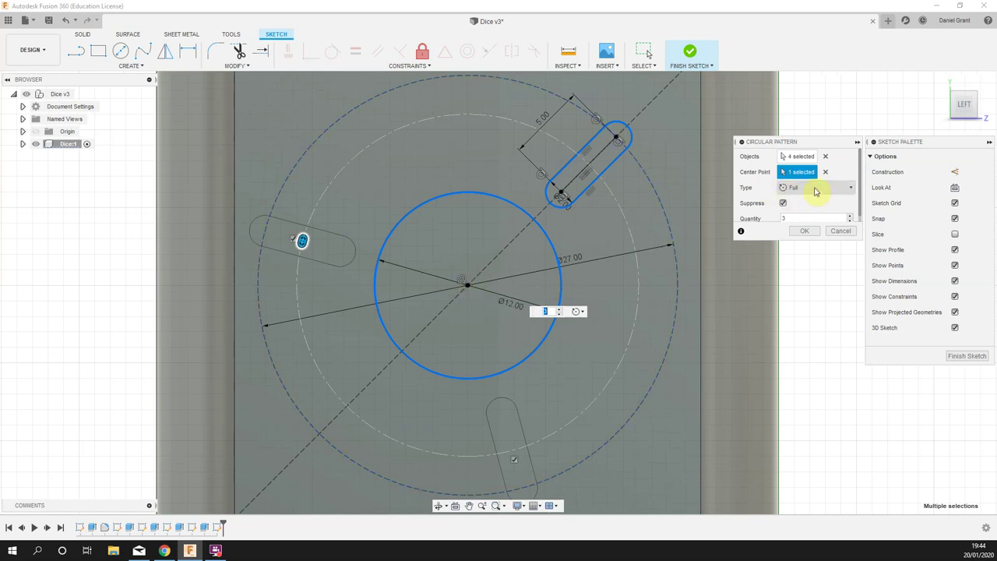
left_click(816, 190)
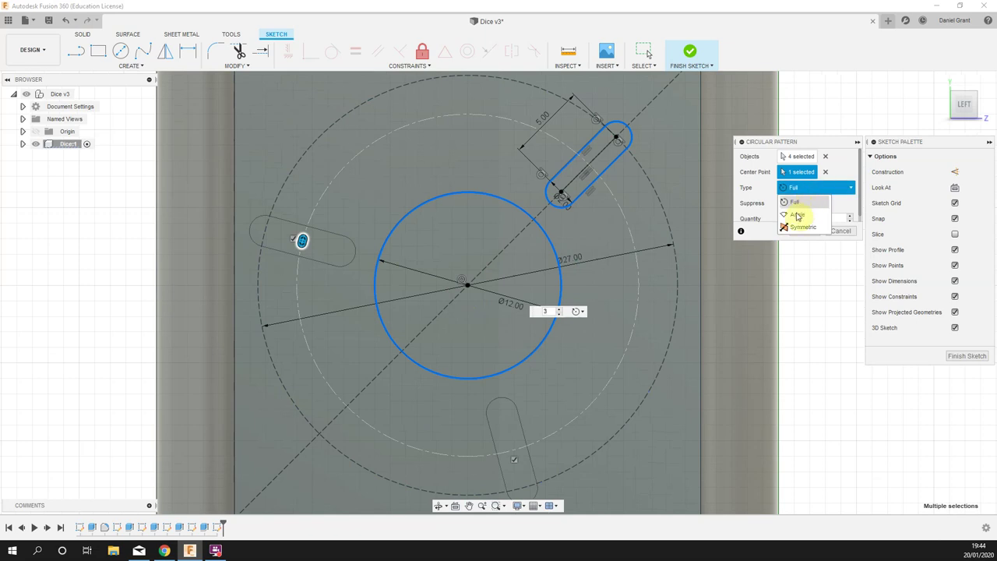
left_click(847, 206)
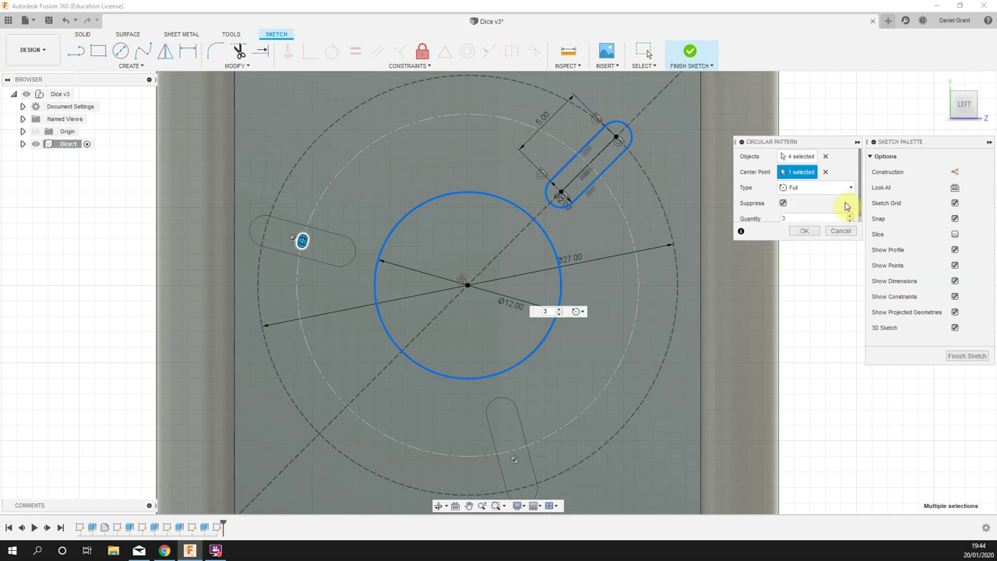
scroll(593, 225, "down", 3)
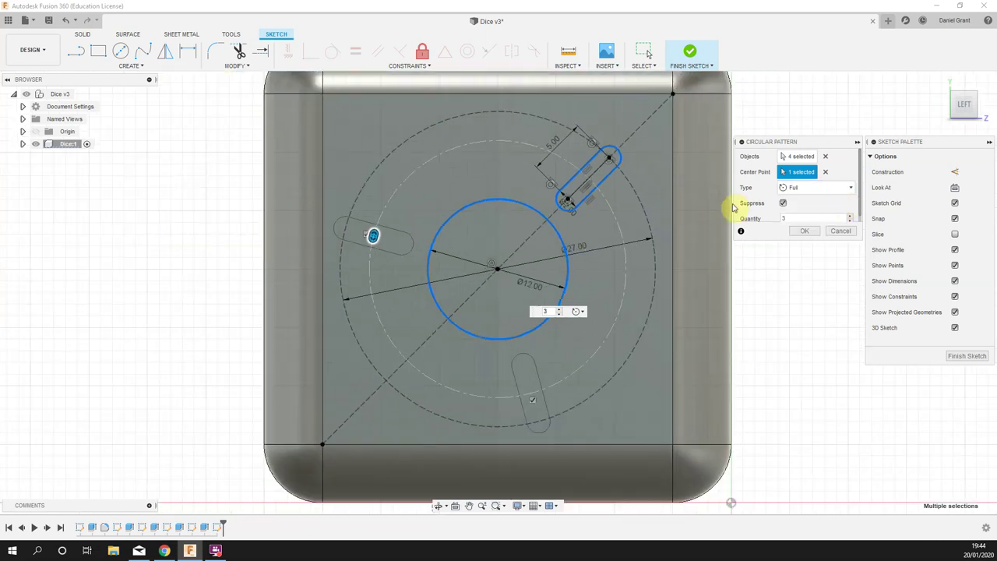
left_click(852, 221)
left_click(851, 221)
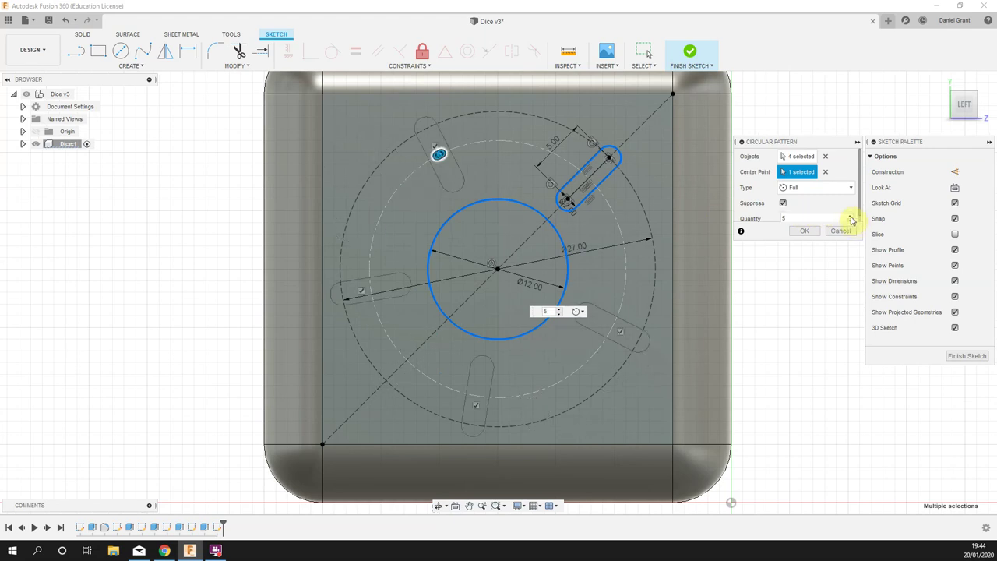
left_click(851, 220)
left_click(851, 219)
left_click(852, 219)
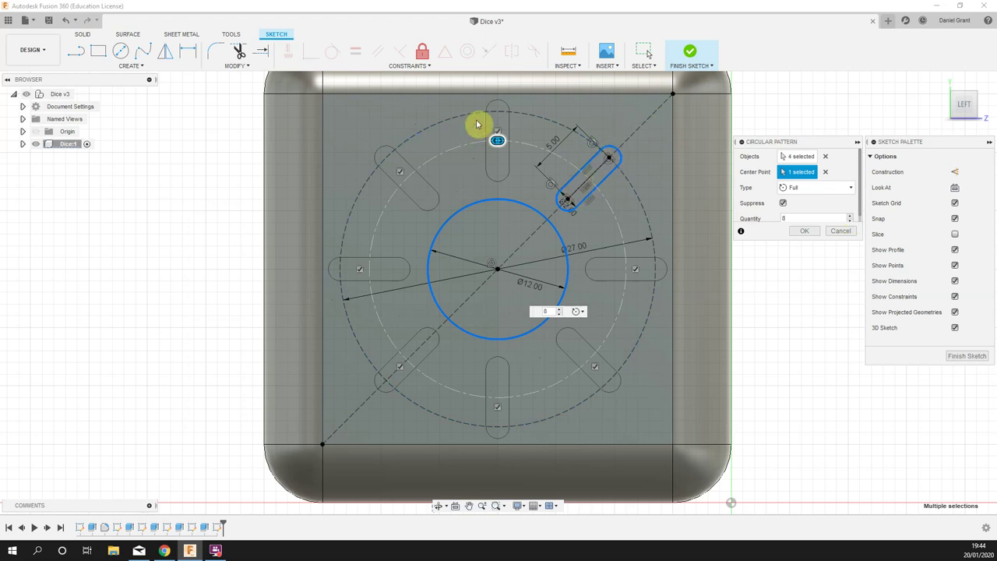
left_click(806, 232)
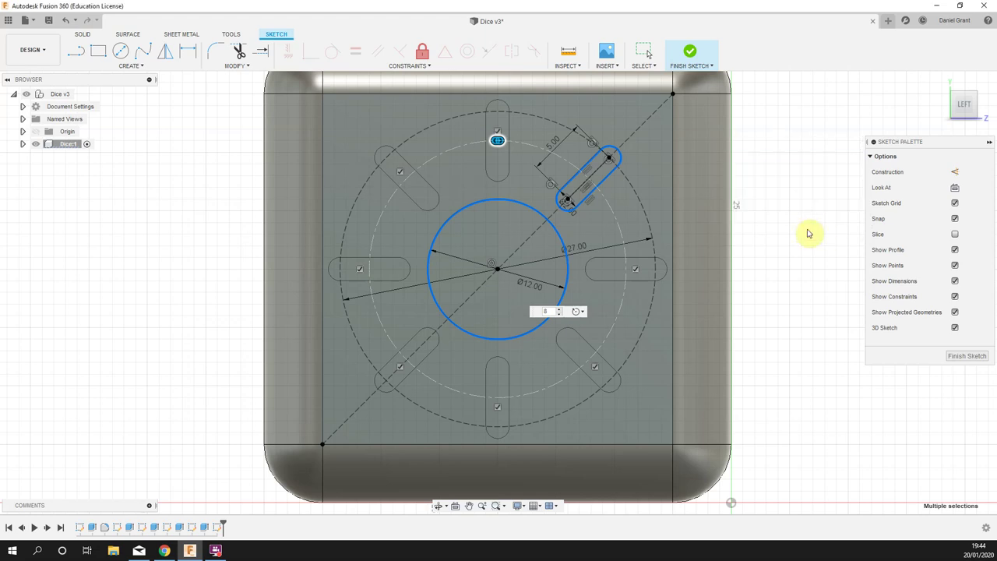
- Finish the pattern and start an extrude with the 12 mm circle and all eight slots as profiles
right_click(785, 127)
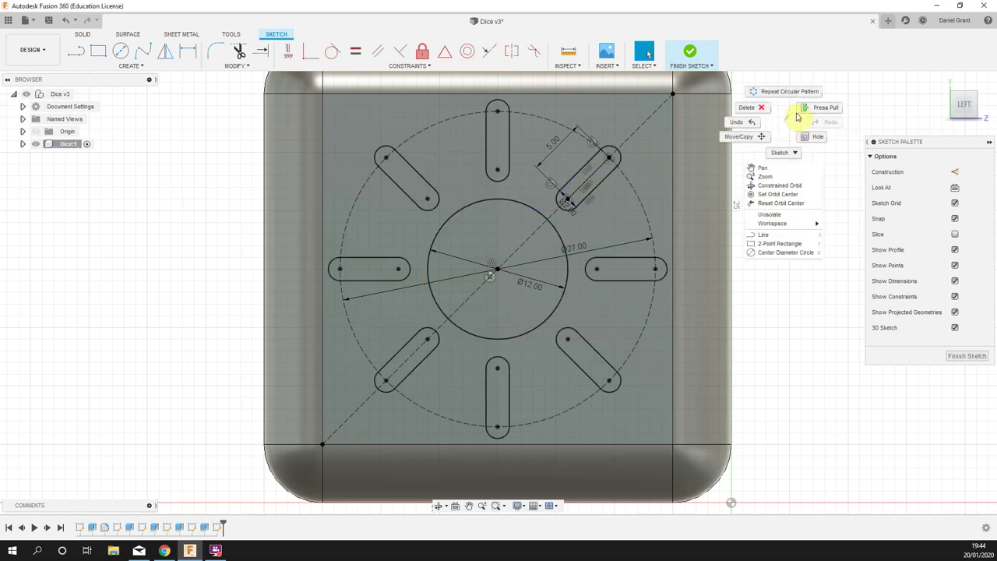
left_click(760, 144)
left_click(503, 252)
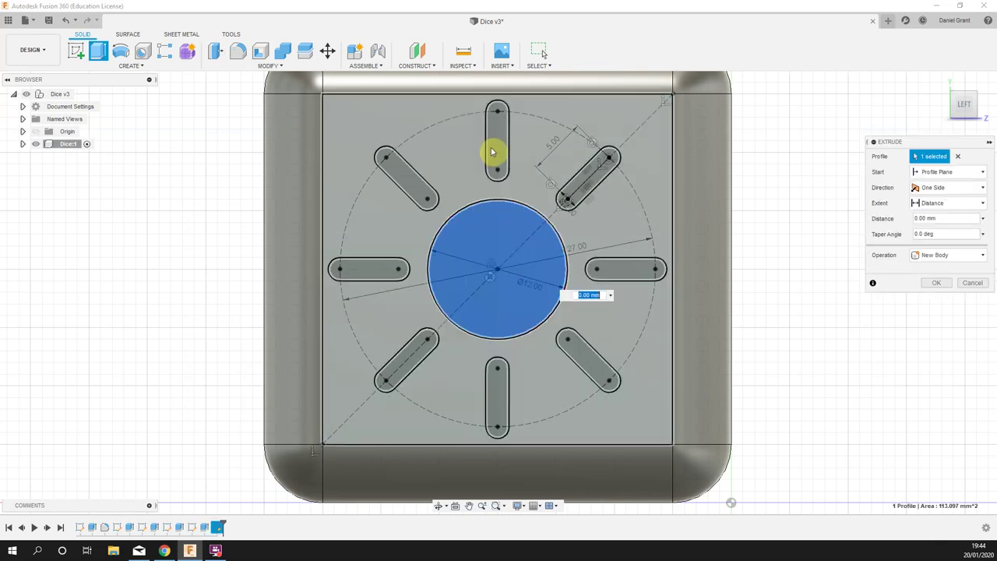
left_click(491, 148)
left_click(396, 173)
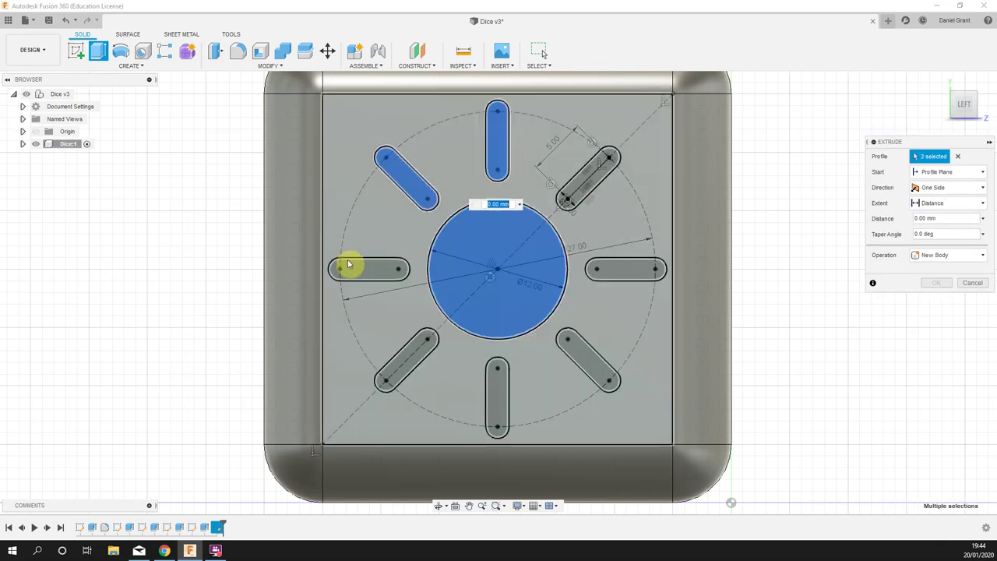
left_click(366, 271)
left_click(429, 359)
left_click(501, 382)
left_click(578, 352)
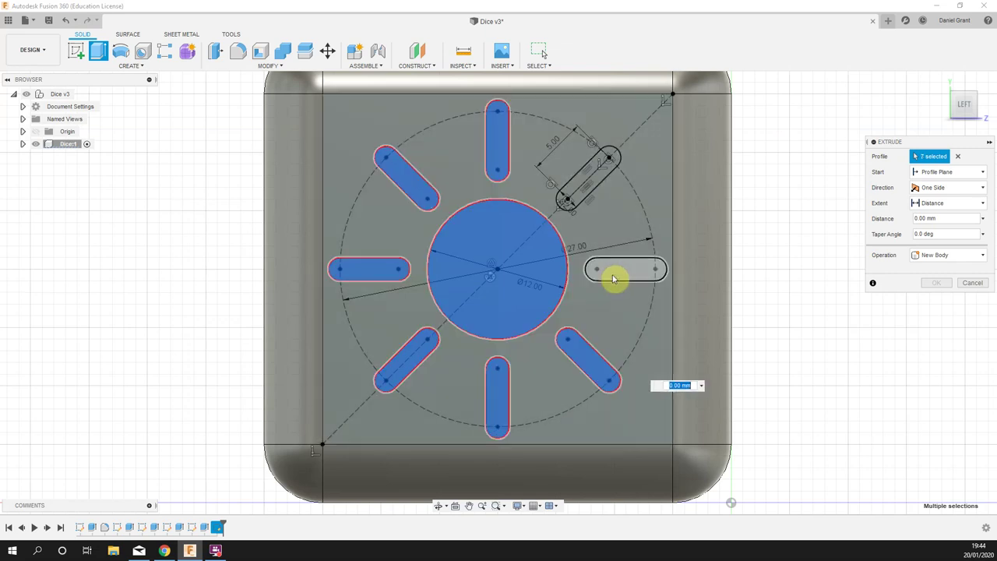
left_click(616, 270)
left_click(590, 188)
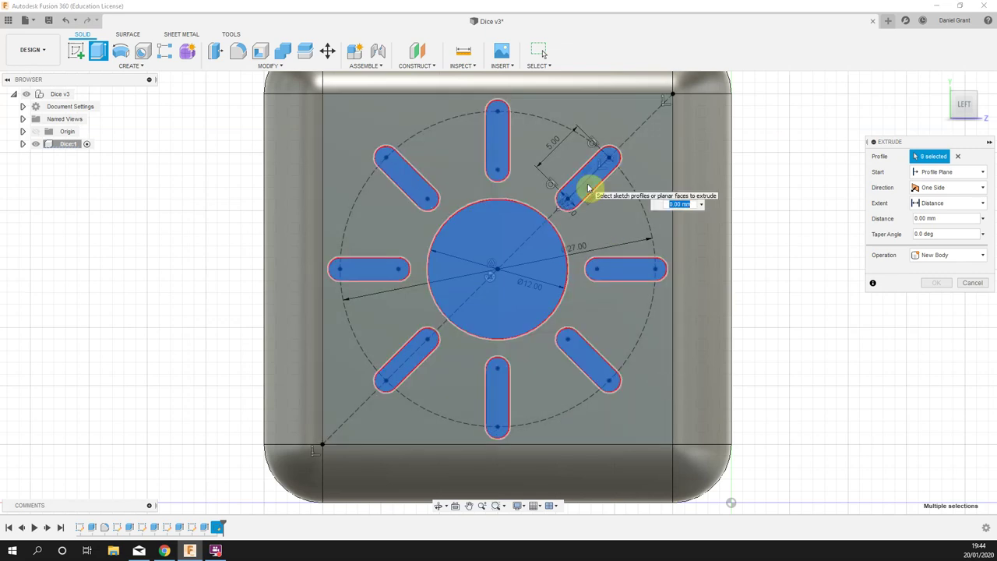
- Extrude the selected sun profiles inward as a cut into the dice's left face
scroll(590, 189, "up", 3)
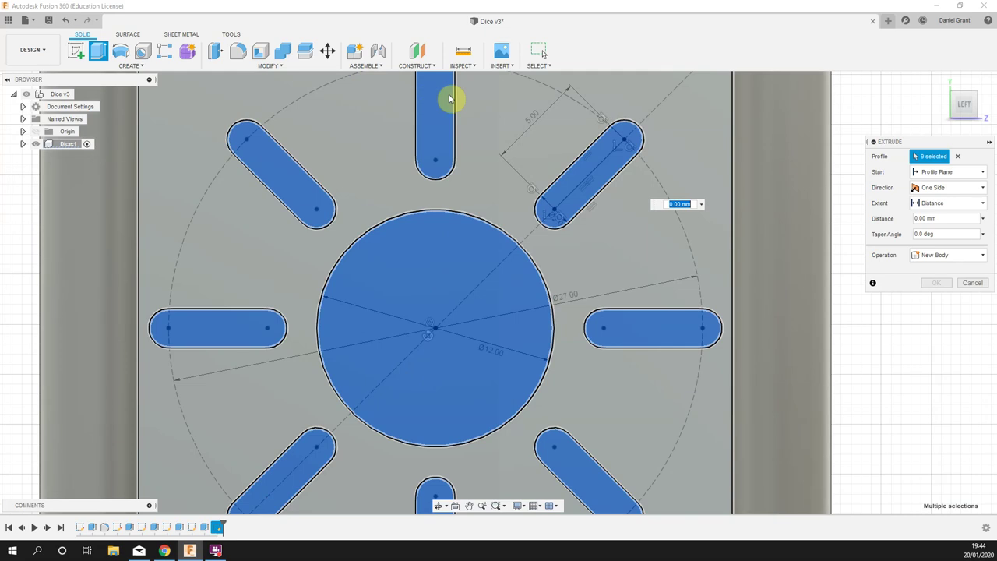
scroll(708, 262, "down", 2)
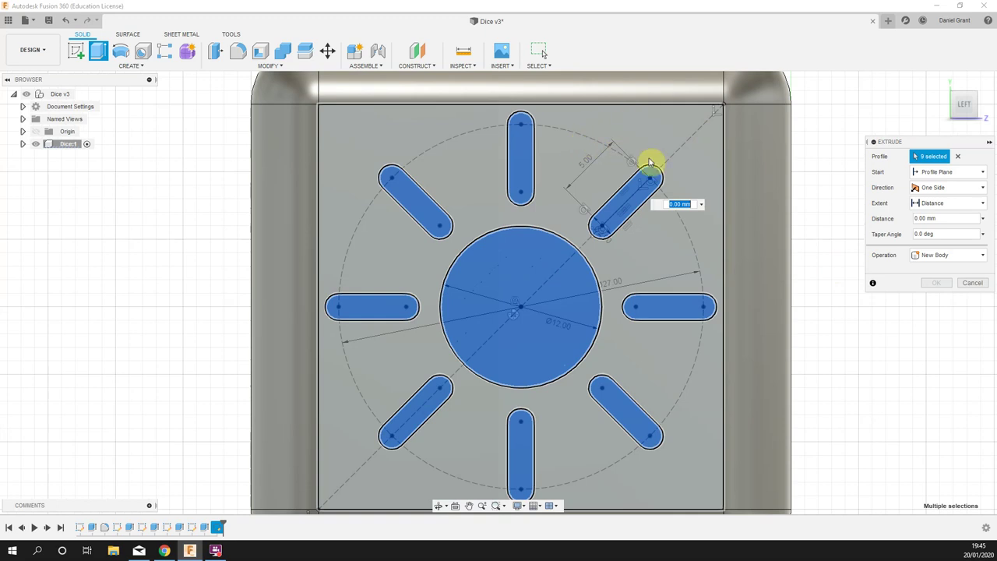
scroll(664, 189, "up", 1)
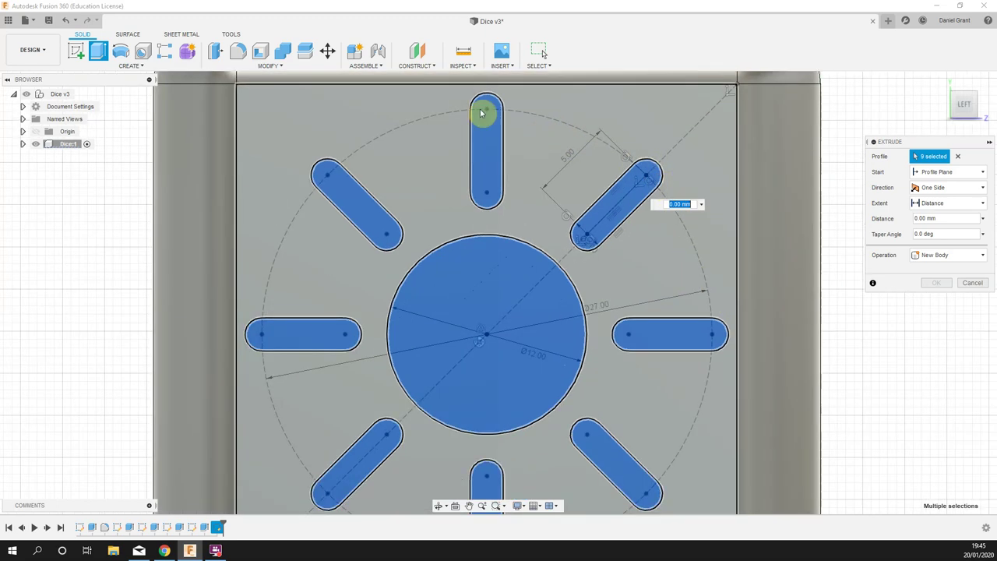
scroll(467, 114, "up", 1)
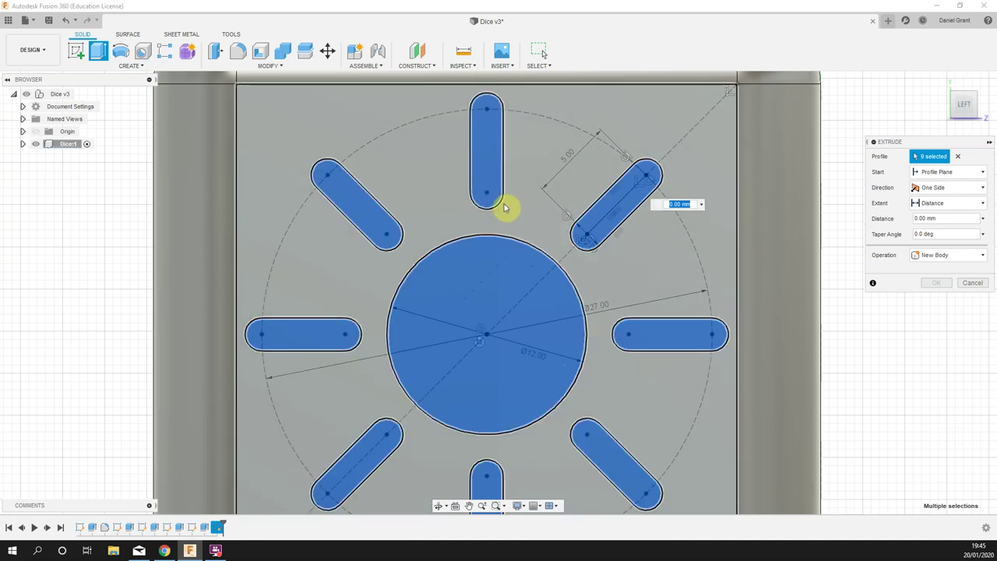
scroll(824, 246, "down", 2)
scroll(825, 246, "down", 1)
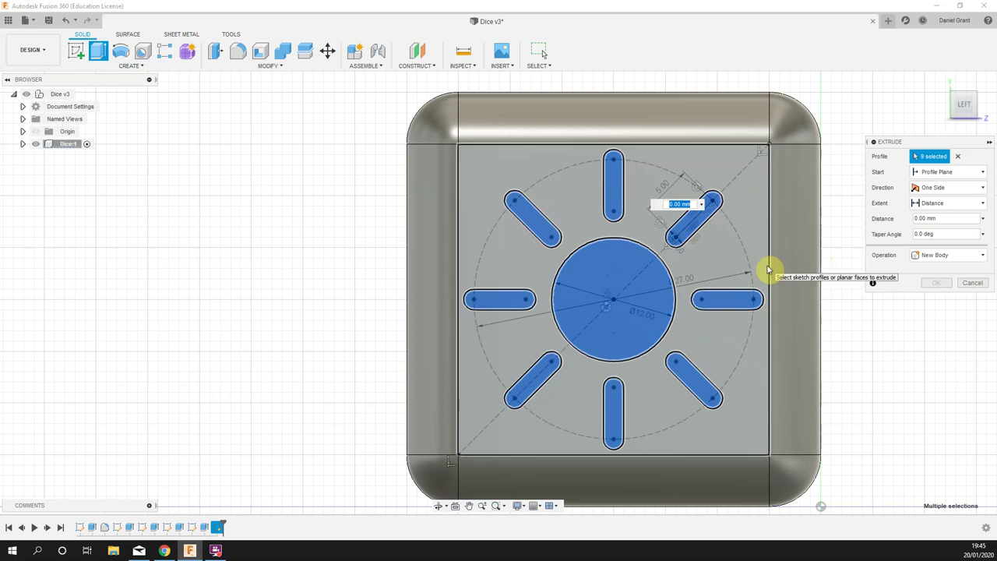
middle_click_drag(763, 172, 745, 185, "shift")
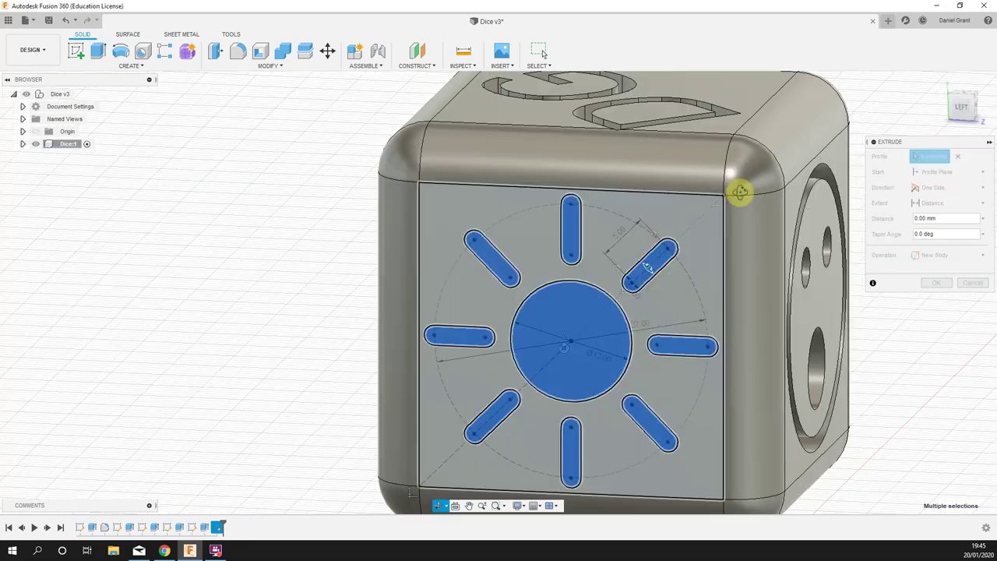
scroll(555, 258, "up", 2)
left_click_drag(550, 250, 584, 215)
left_click(937, 299)
scroll(879, 312, "down", 3)
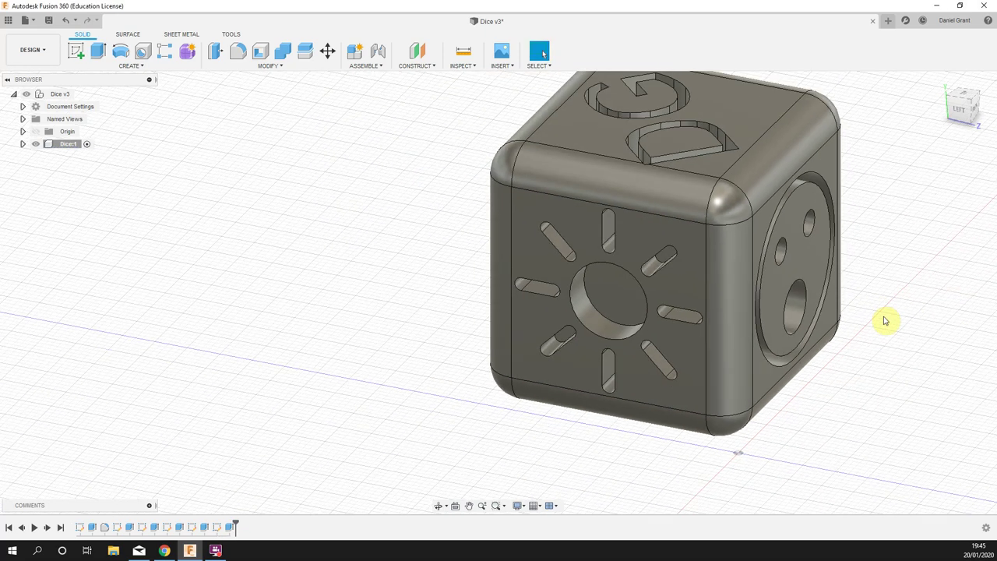
- Save the design with the version description "Sun added"
middle_click_drag(915, 350, 849, 327, "shift")
left_click(48, 21)
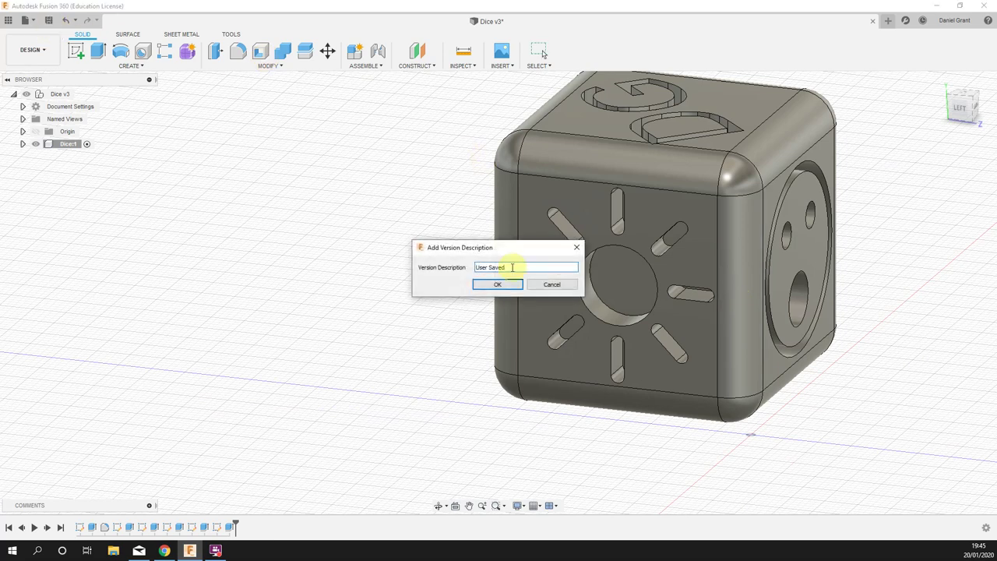
type("Sun added")
key("Return")
- Start a new sketch on the blank back face of the dice
left_click(940, 84)
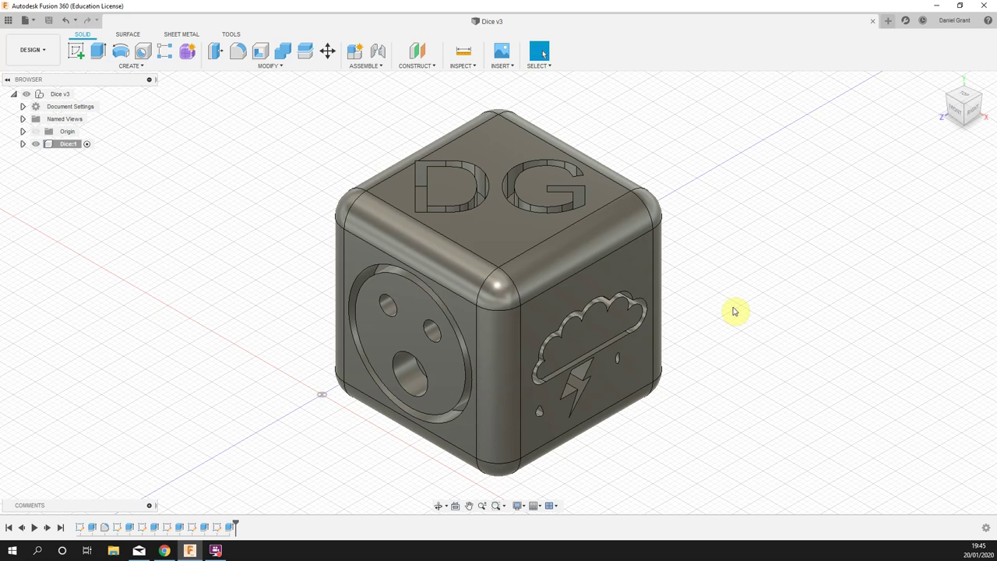
middle_click_drag(696, 236, 585, 234, "shift")
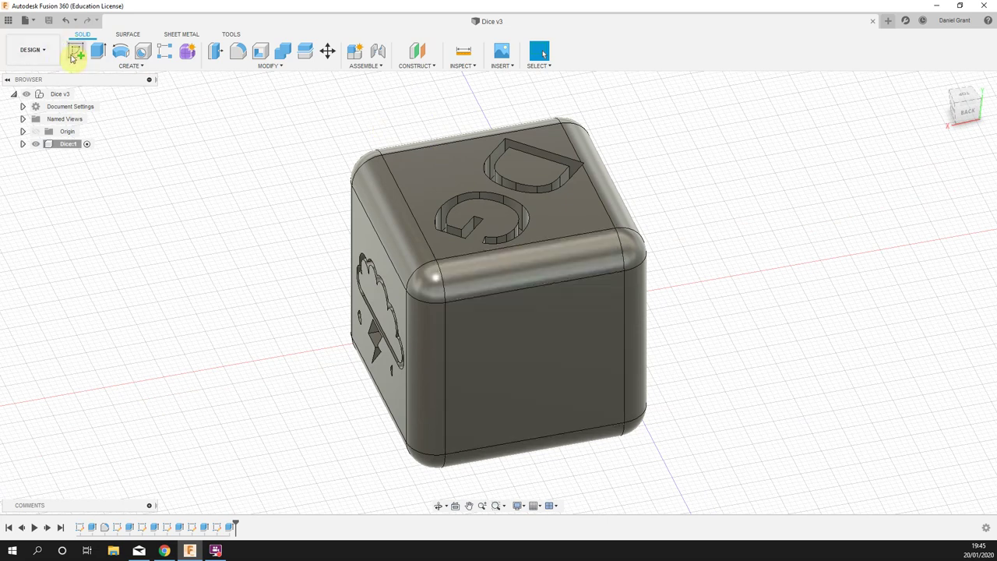
left_click(73, 56)
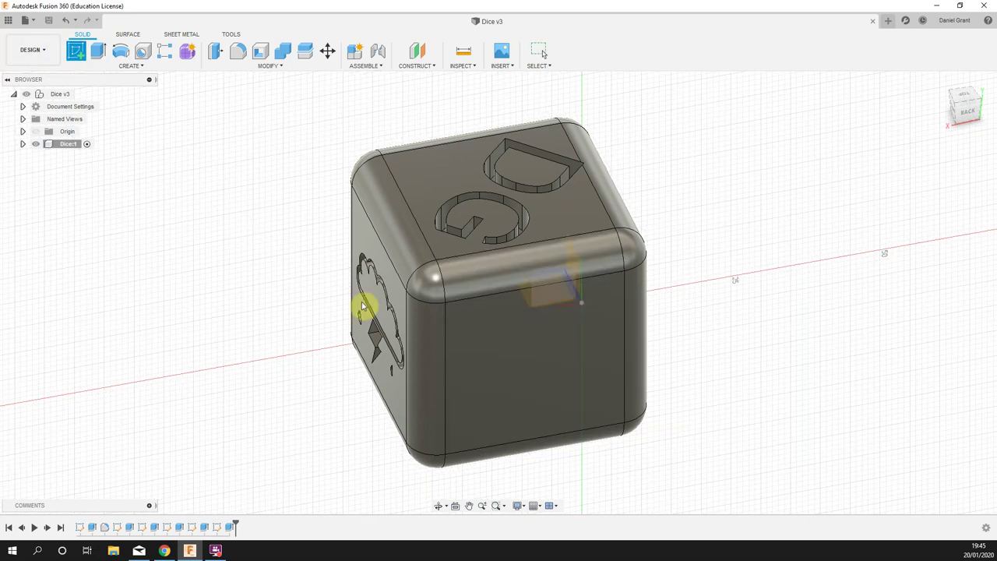
left_click(537, 360)
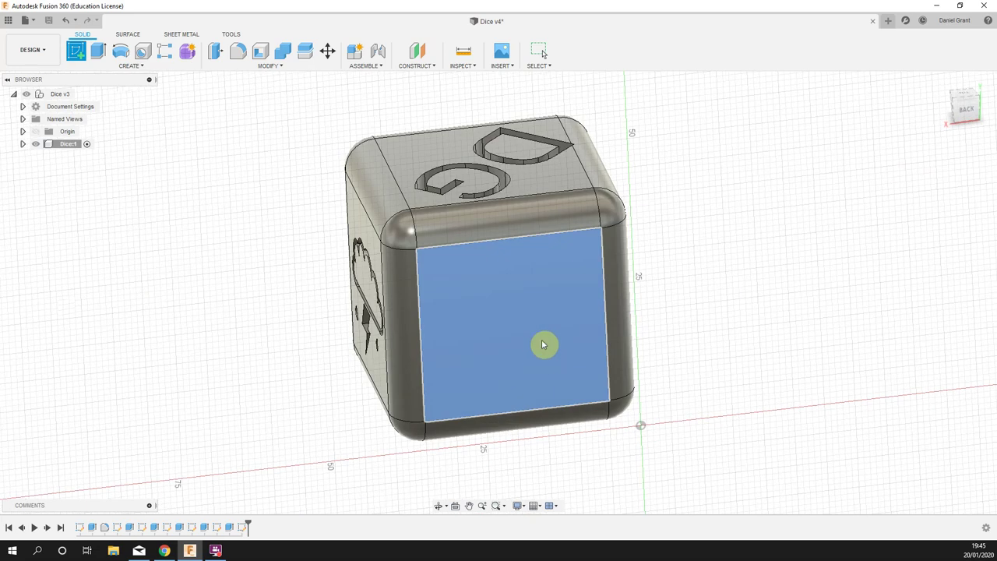
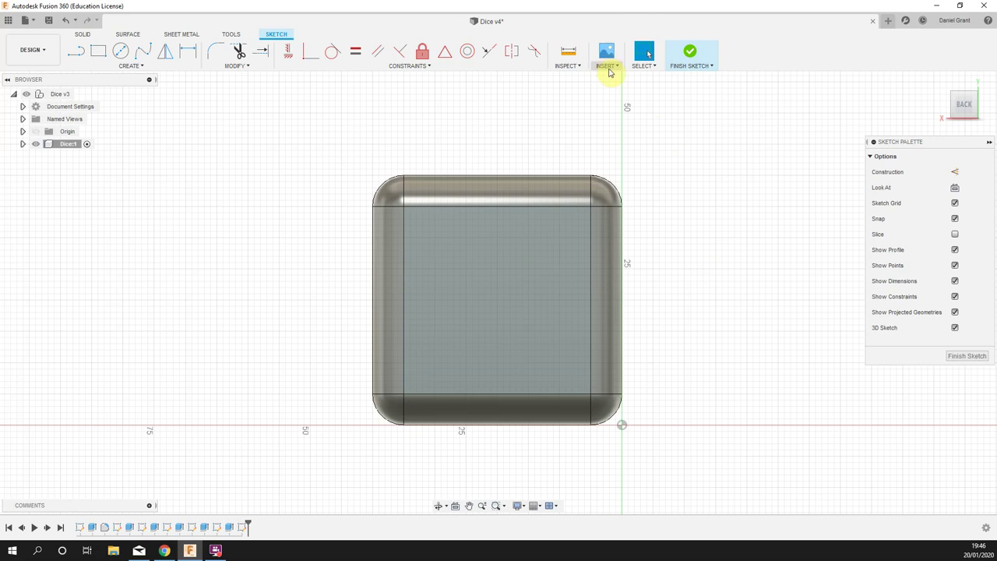
- Insert Poo emoji.jpg from the School work project as a canvas on the back face, keeping 50 opacity
left_click(609, 68)
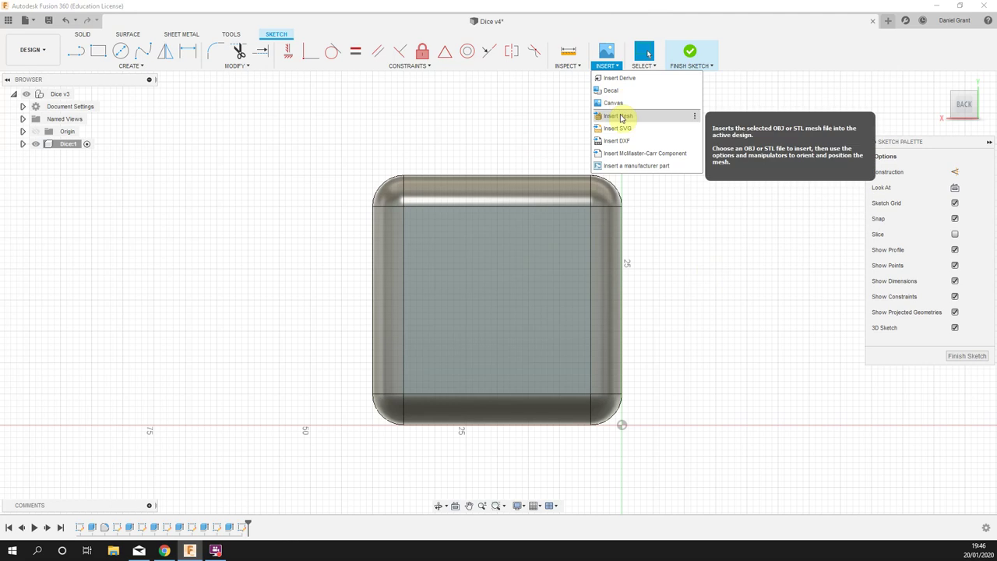
left_click(615, 103)
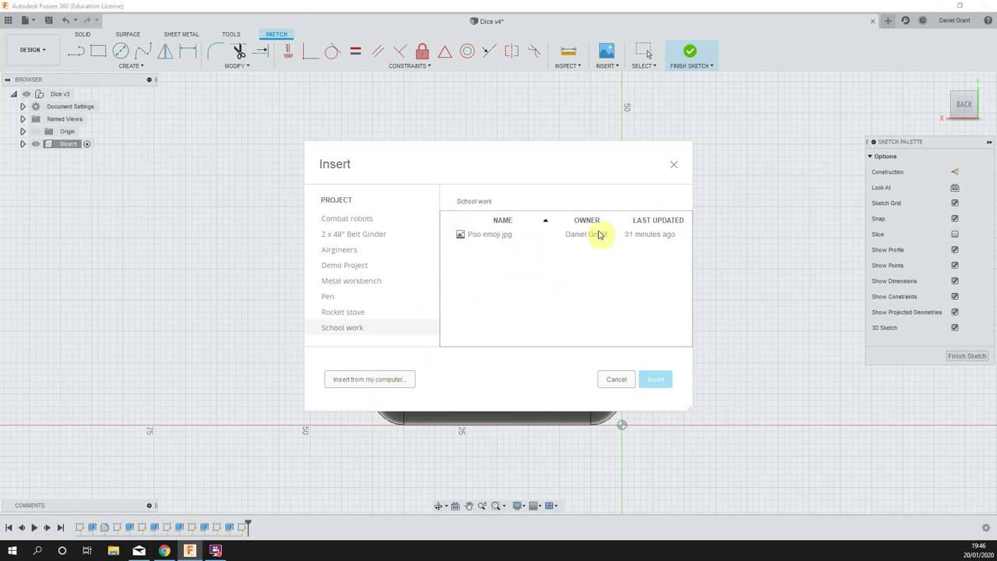
left_click(473, 235)
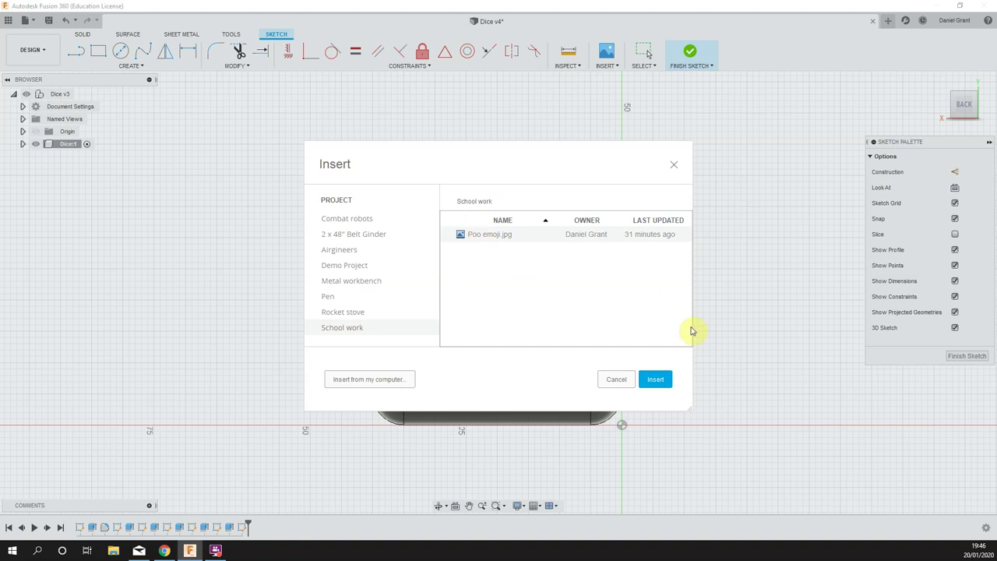
left_click(657, 382)
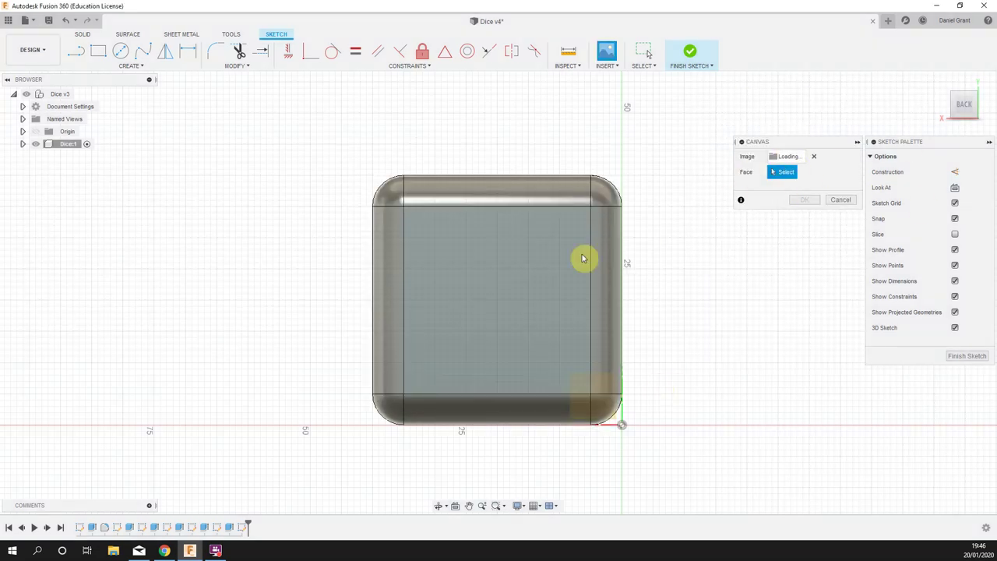
left_click(535, 279)
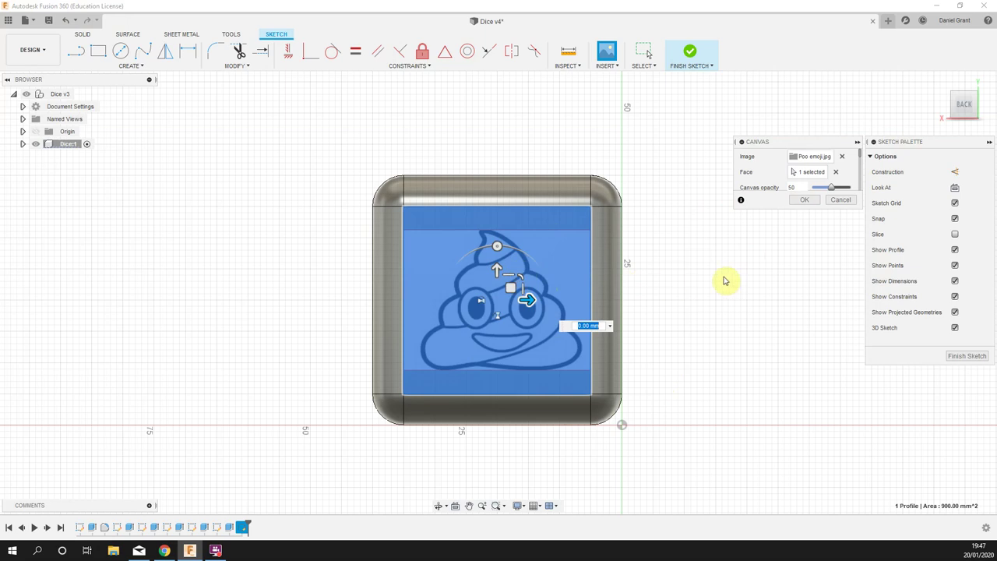
left_click(803, 200)
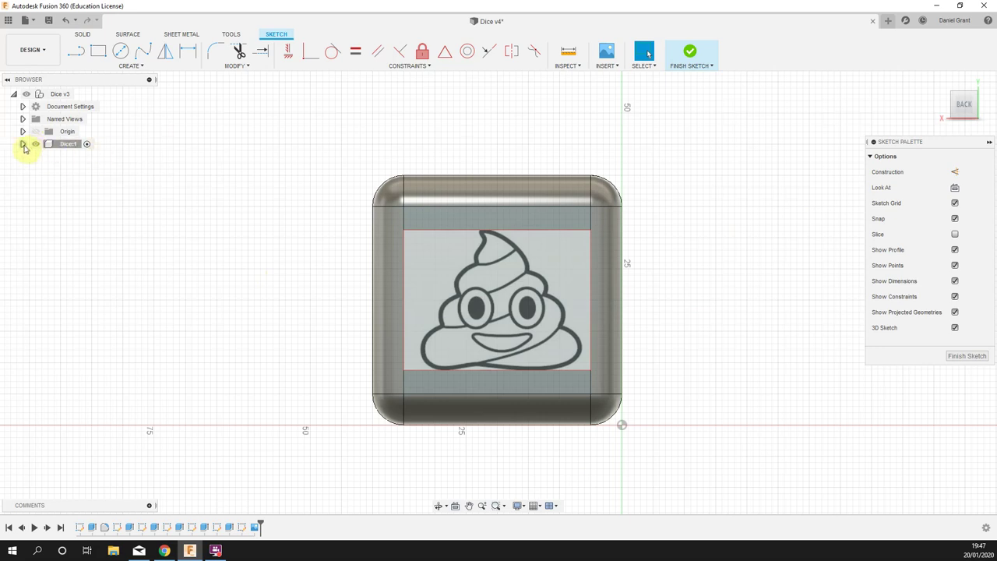
- Expand the Dice component and check the visibility toggle of its bodies, leaving them shown
left_click(23, 145)
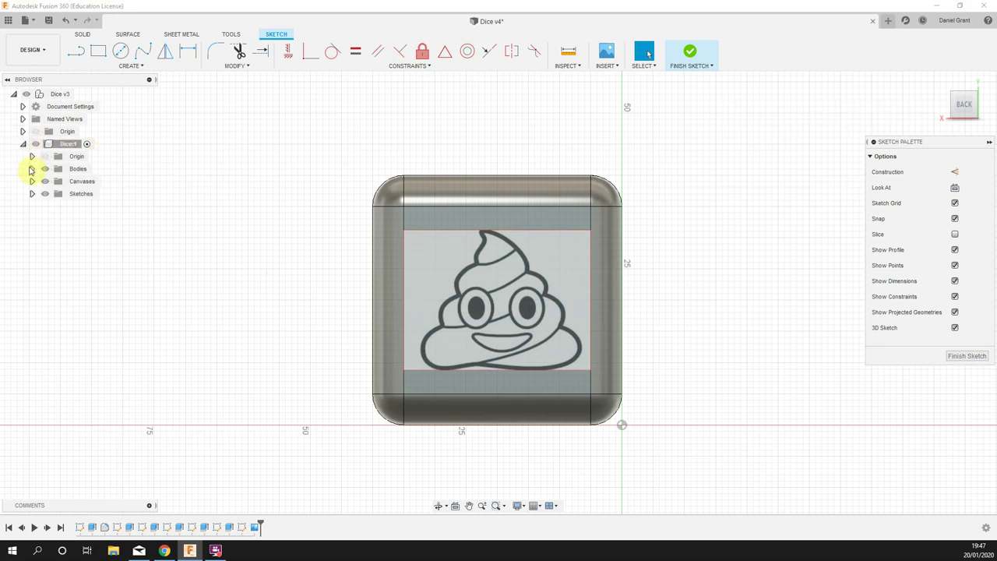
left_click(46, 169)
left_click(46, 170)
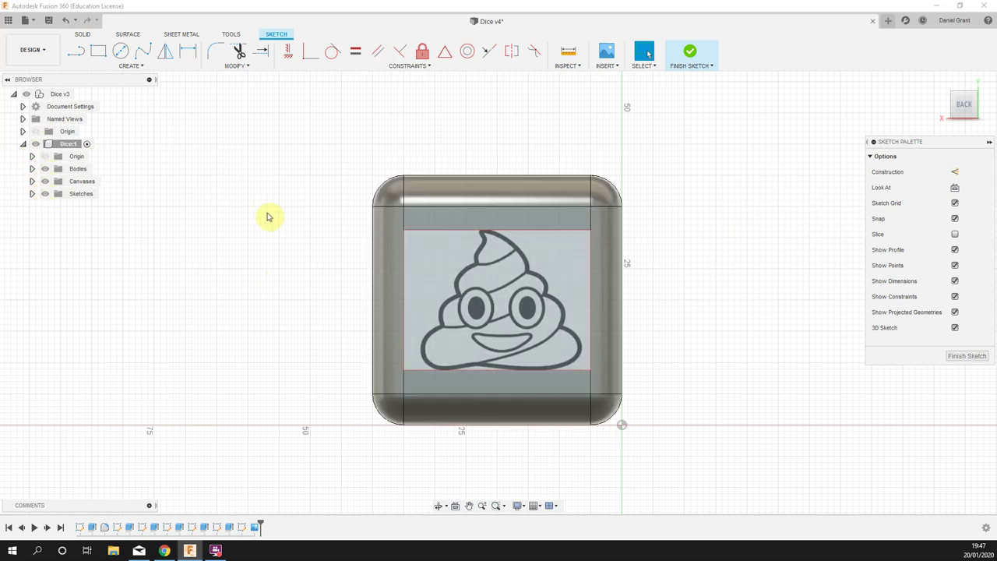
key("F6")
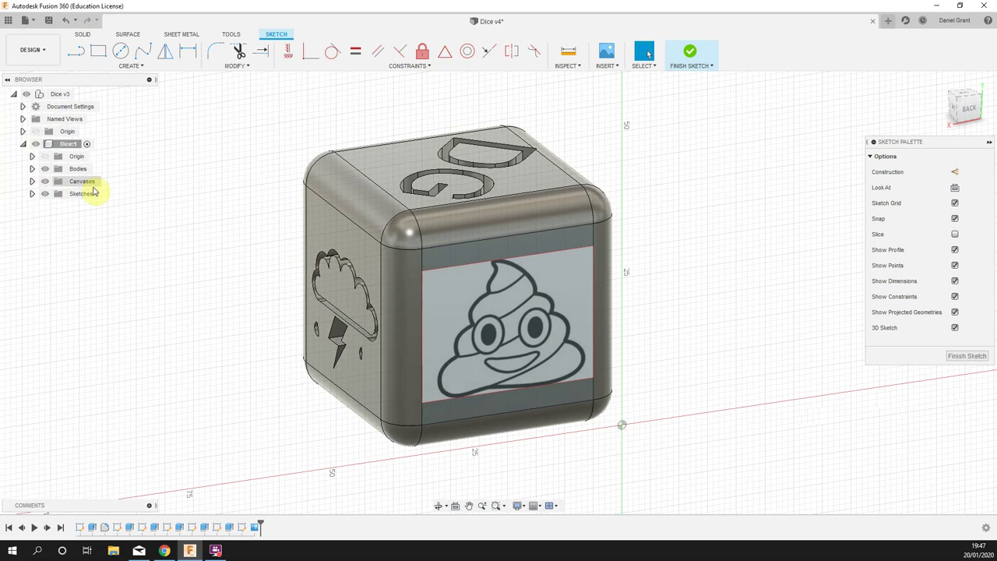
- List the component's sketches and briefly show and hide Sketch2 and Sketch4
left_click(32, 195)
left_click(56, 221)
left_click(56, 221)
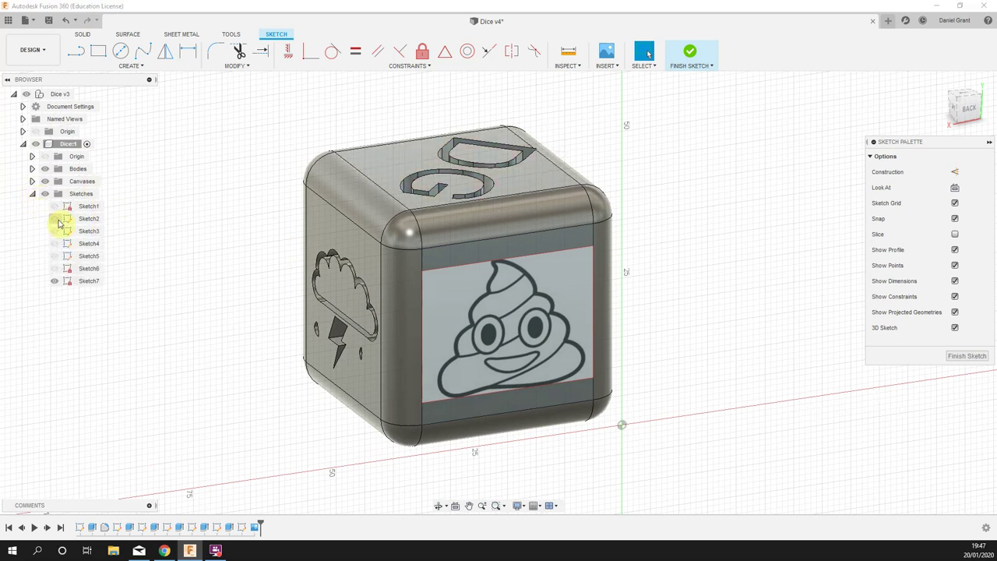
left_click(55, 246)
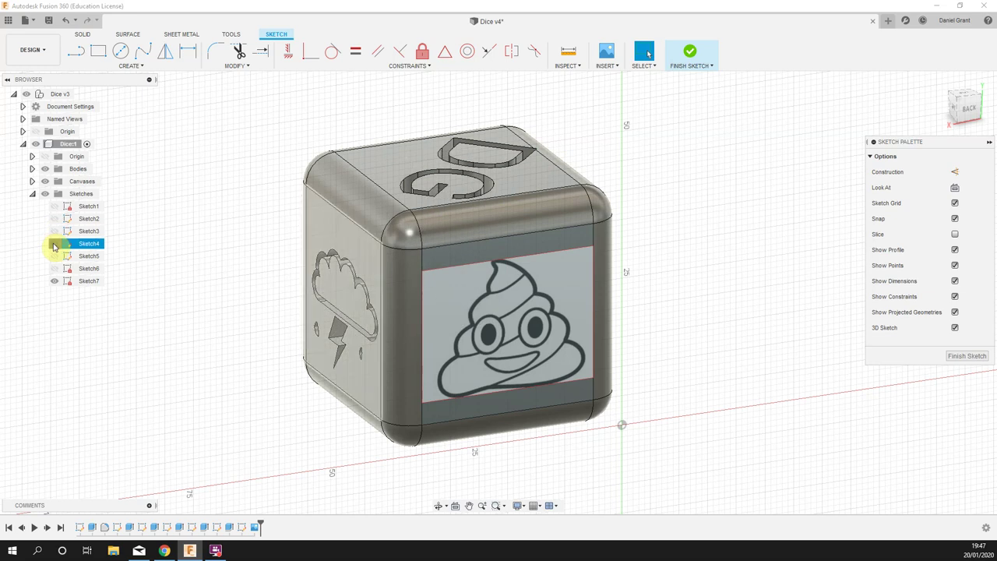
left_click(54, 246)
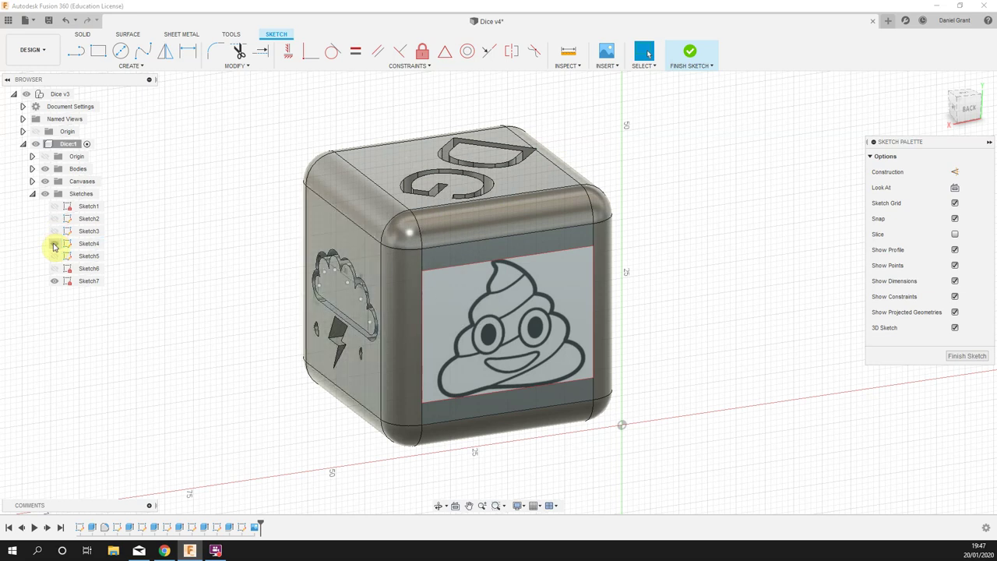
left_click(54, 247)
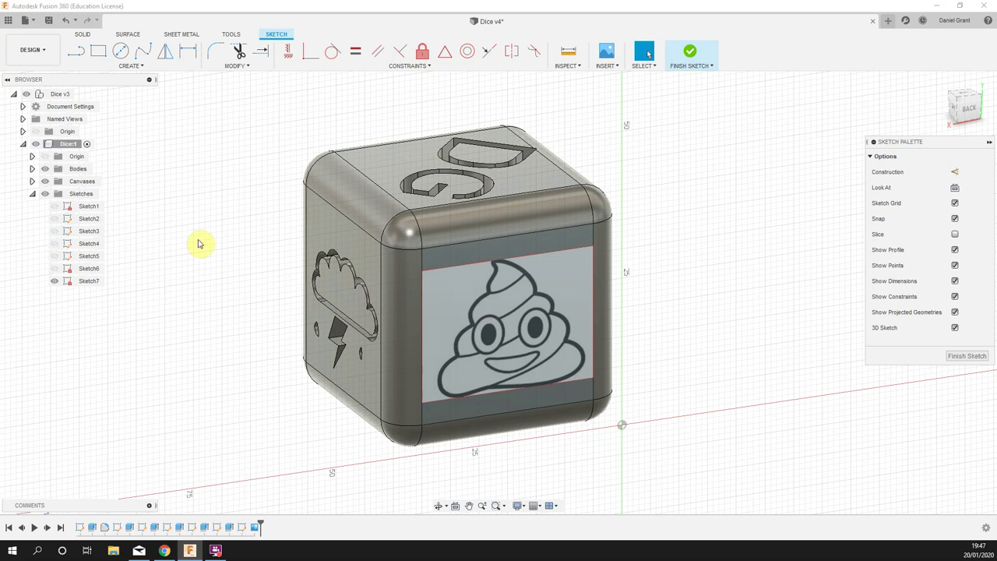
left_click(33, 194)
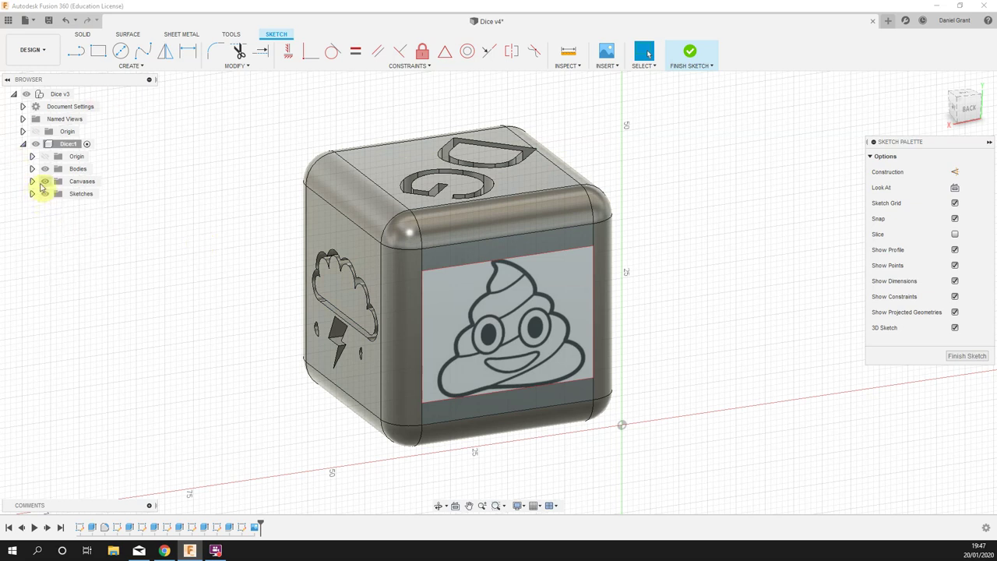
- Toggle the emoji canvas's visibility, leaving it shown, and finish the sketch on the back face
left_click(44, 181)
left_click(43, 182)
left_click(44, 182)
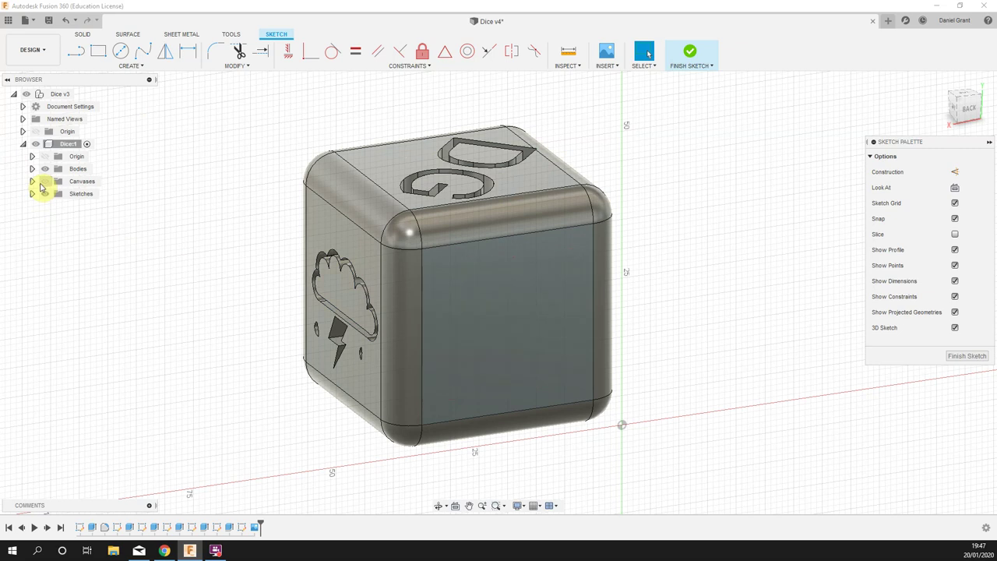
left_click(44, 181)
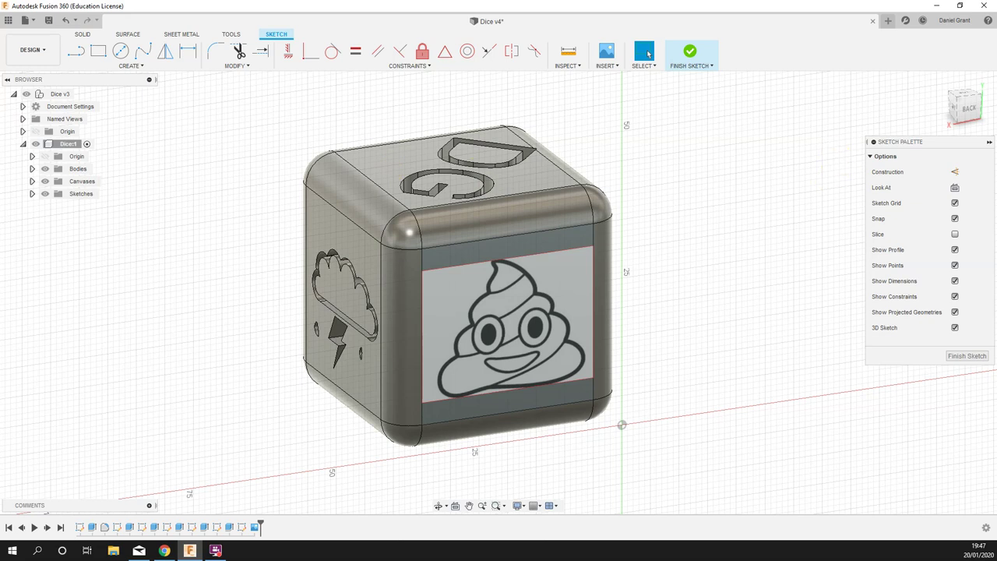
left_click(983, 360)
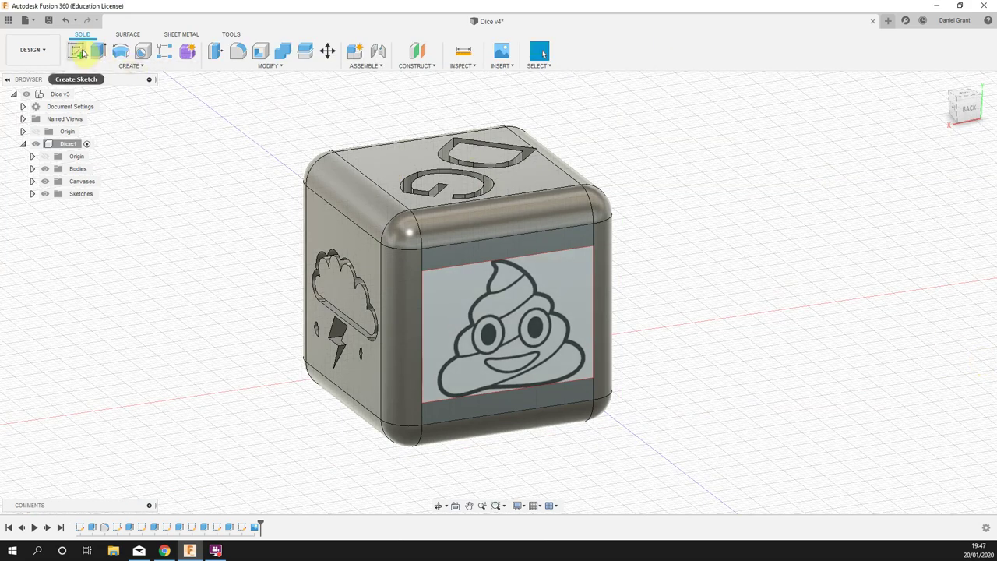
- Start a new sketch on the dice's back face with the emoji canvas
left_click(502, 258)
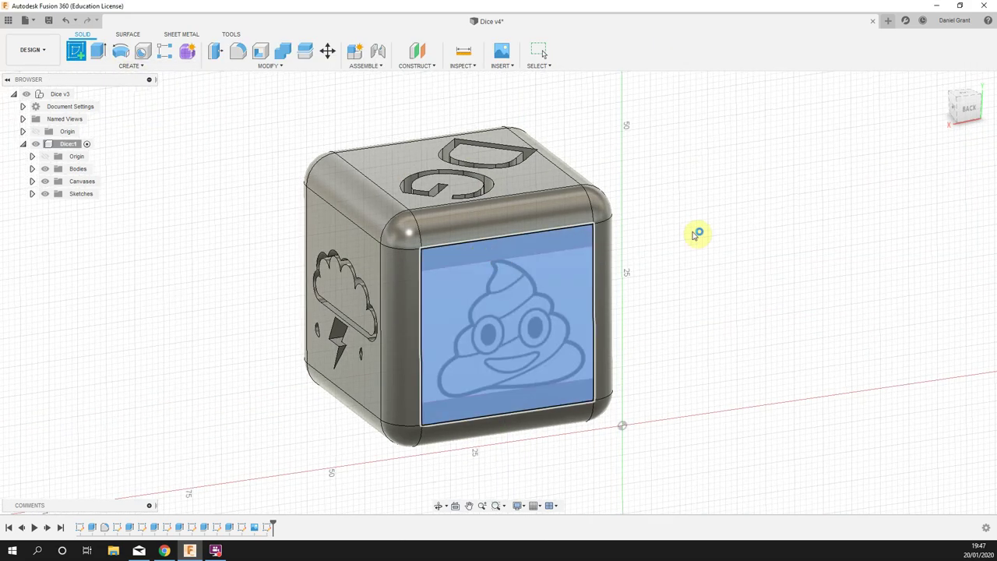
scroll(585, 428, "up", 3)
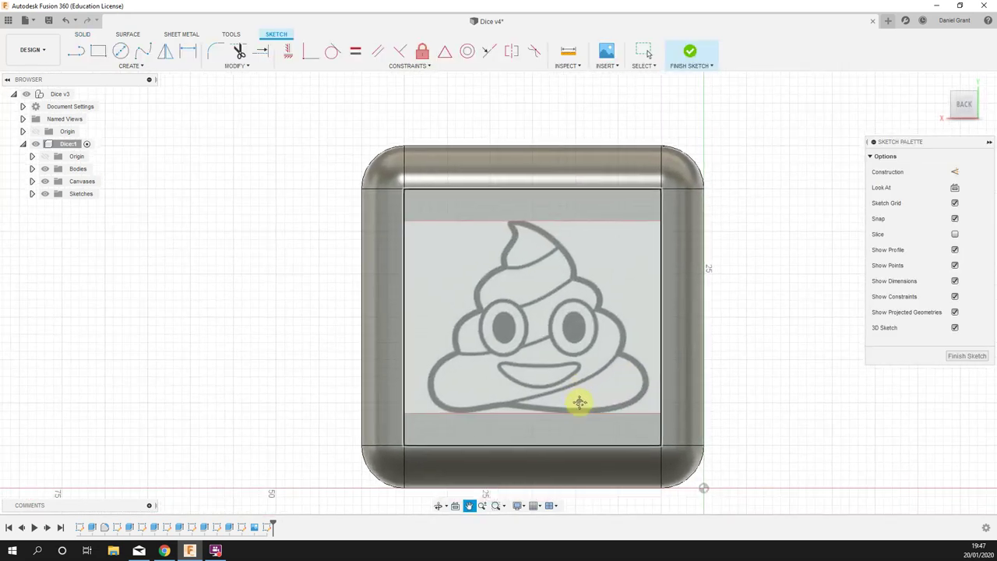
scroll(542, 328, "up", 2)
scroll(536, 336, "up", 1)
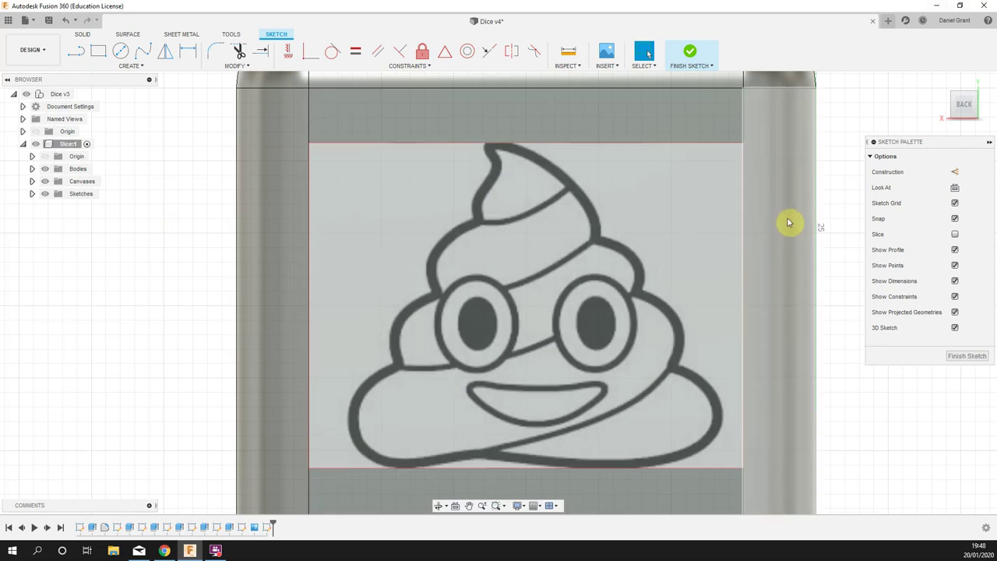
left_click(142, 49)
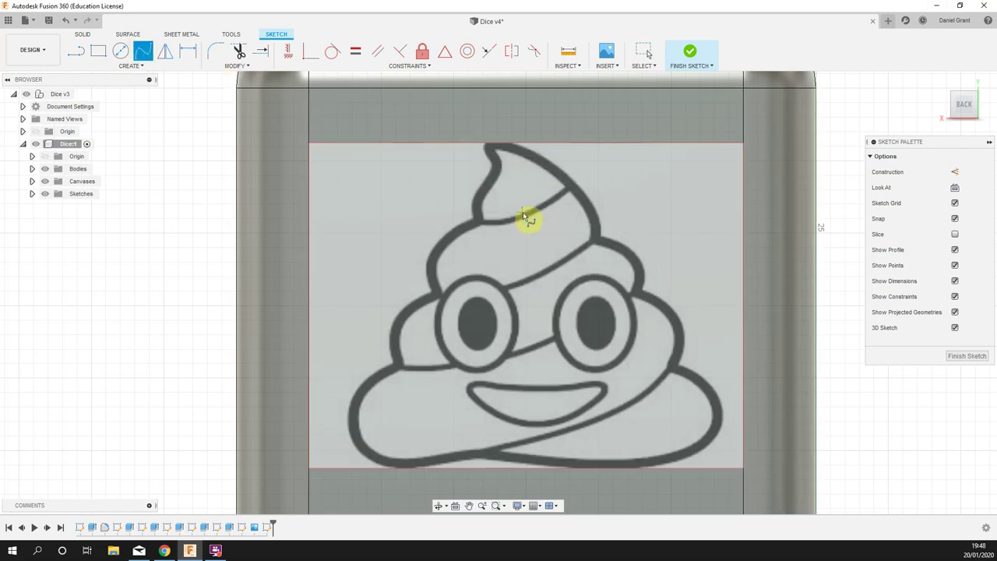
scroll(450, 196, "down", 10)
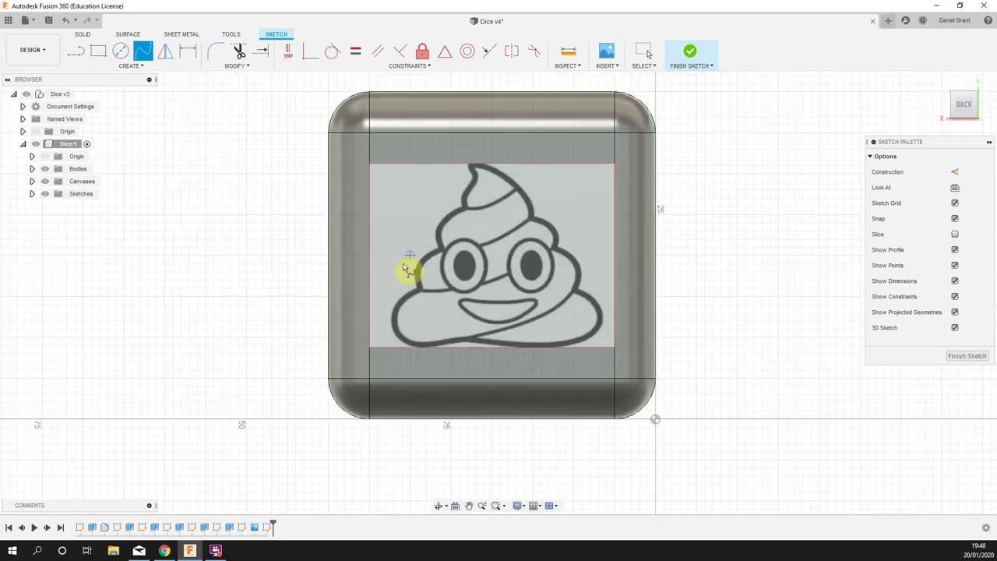
mouse_move(397, 278)
middle_mouse_down("shift")
mouse_move(514, 268)
mouse_move(459, 254)
mouse_move(583, 289)
mouse_move(514, 288)
middle_mouse_up("shift")
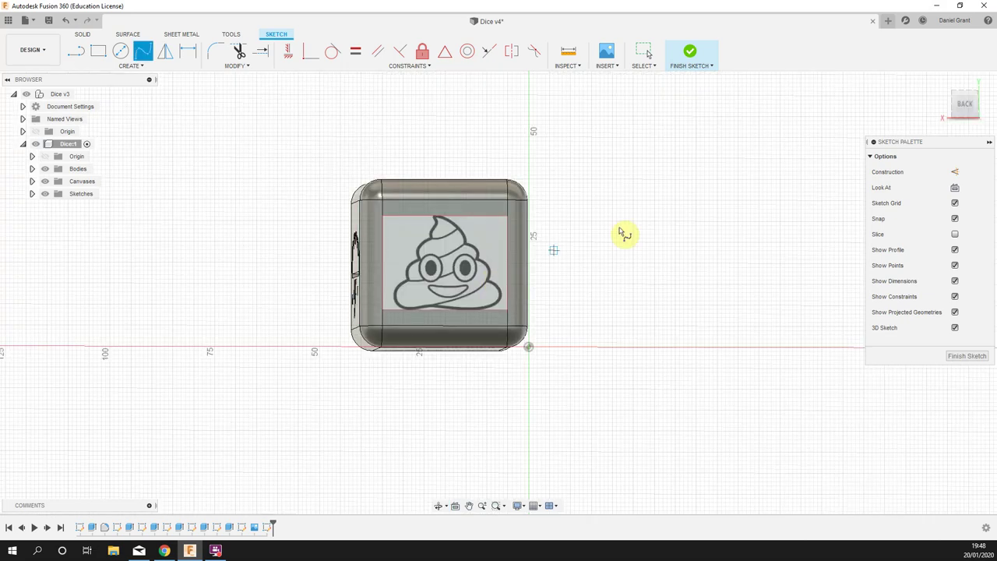
left_click(954, 190)
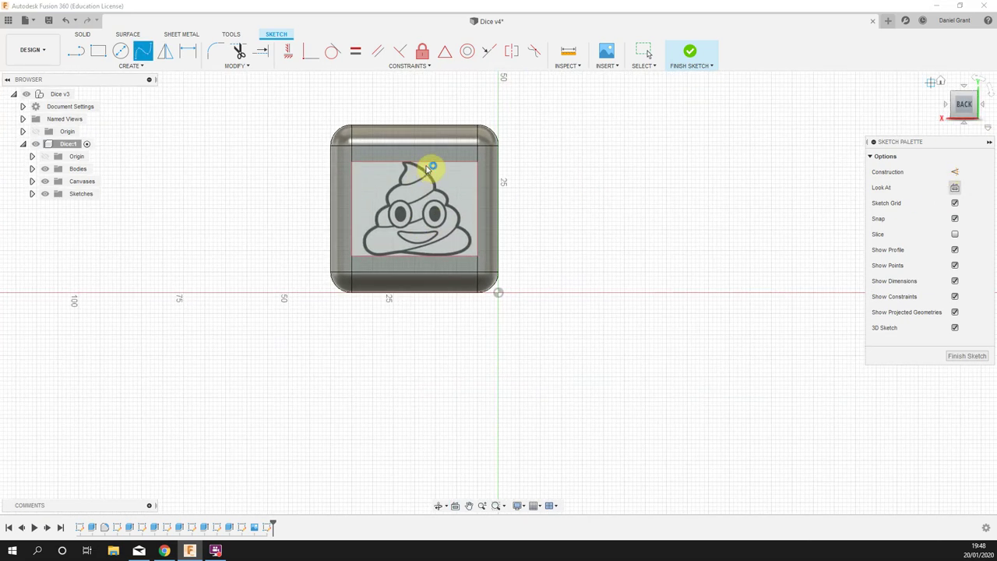
scroll(398, 182, "up", 10)
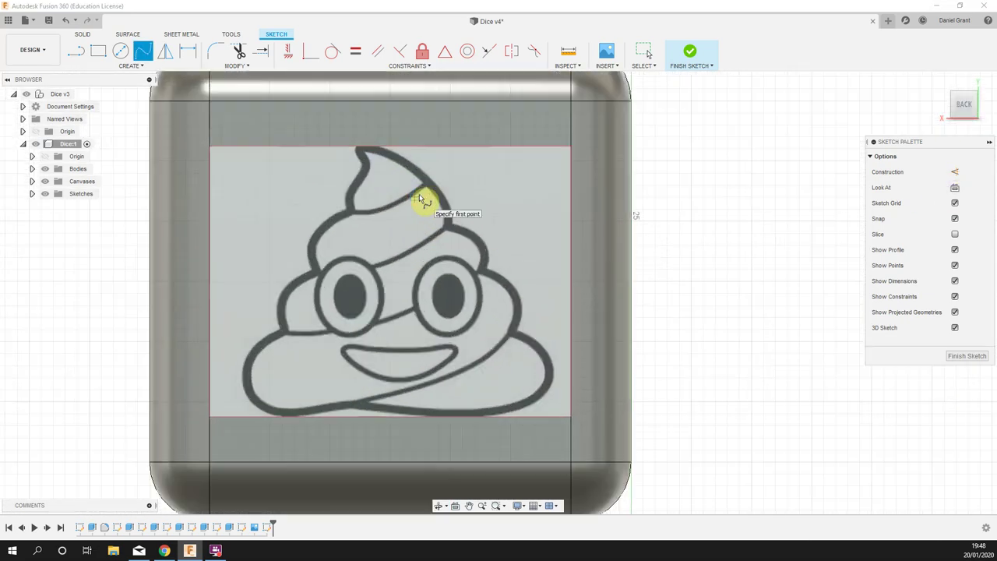
scroll(420, 191, "up", 3)
middle_click_drag(361, 216, 405, 195)
key("s")
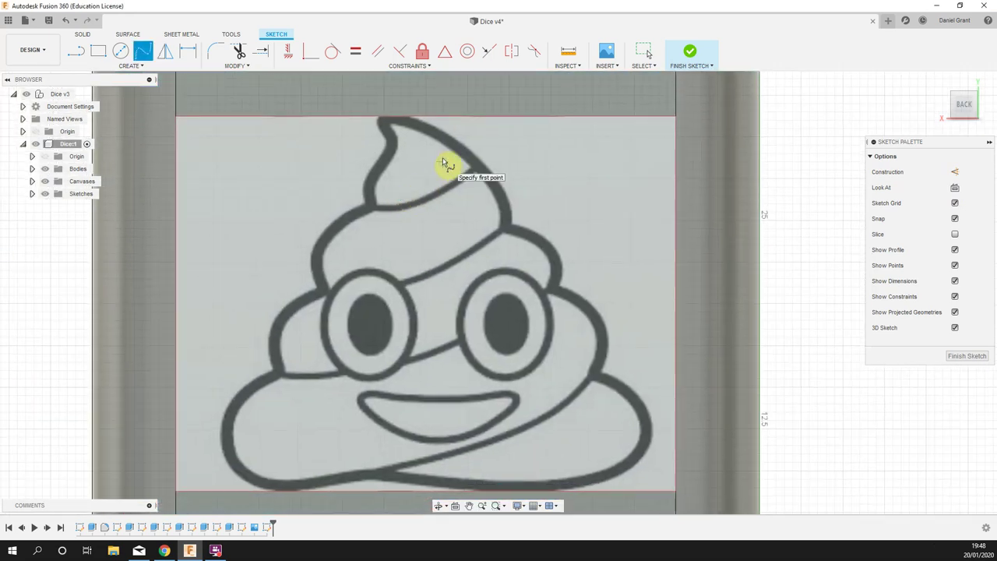
scroll(432, 133, "up", 1)
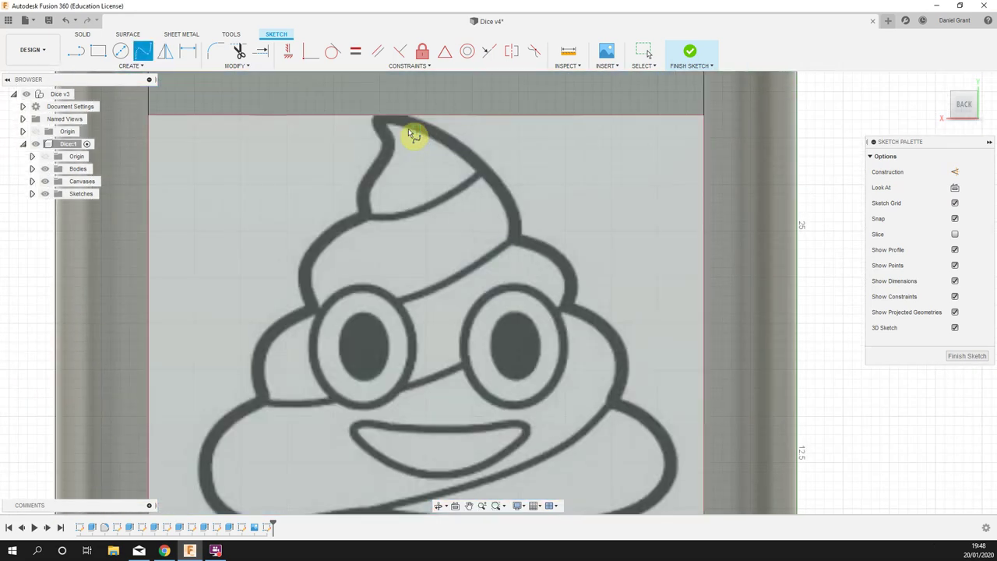
scroll(392, 132, "up", 4)
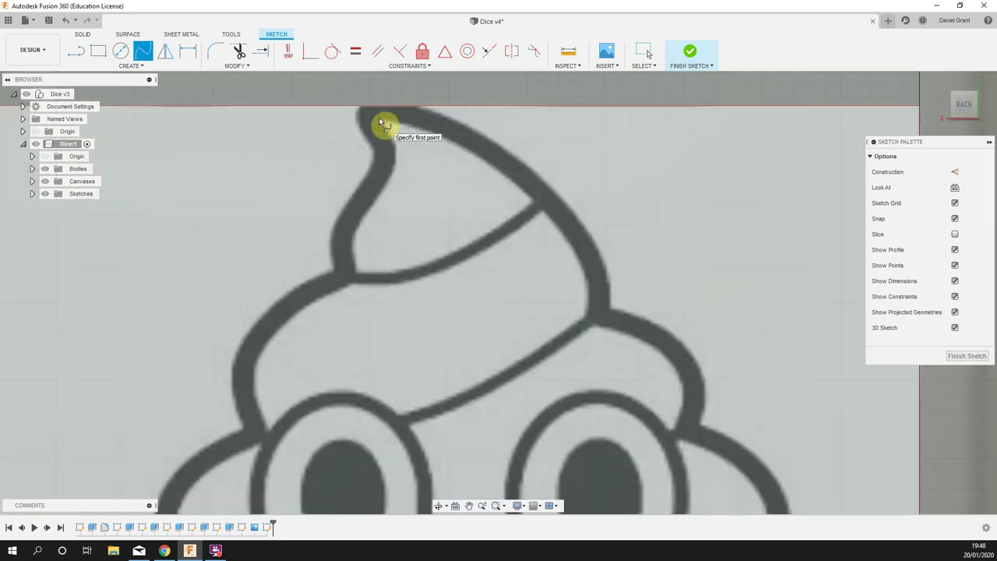
scroll(392, 136, "down", 3)
left_click(410, 138)
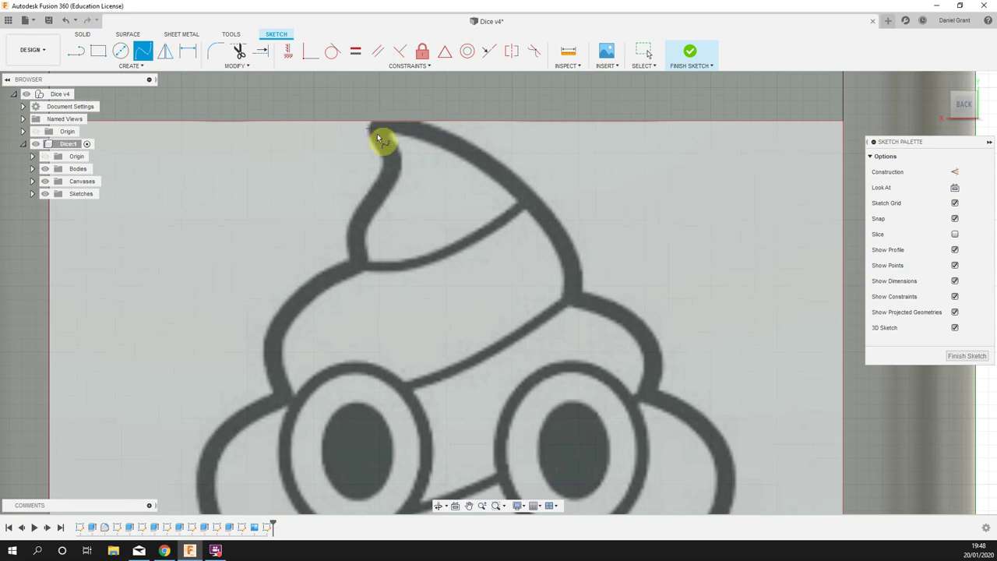
scroll(394, 138, "up", 4)
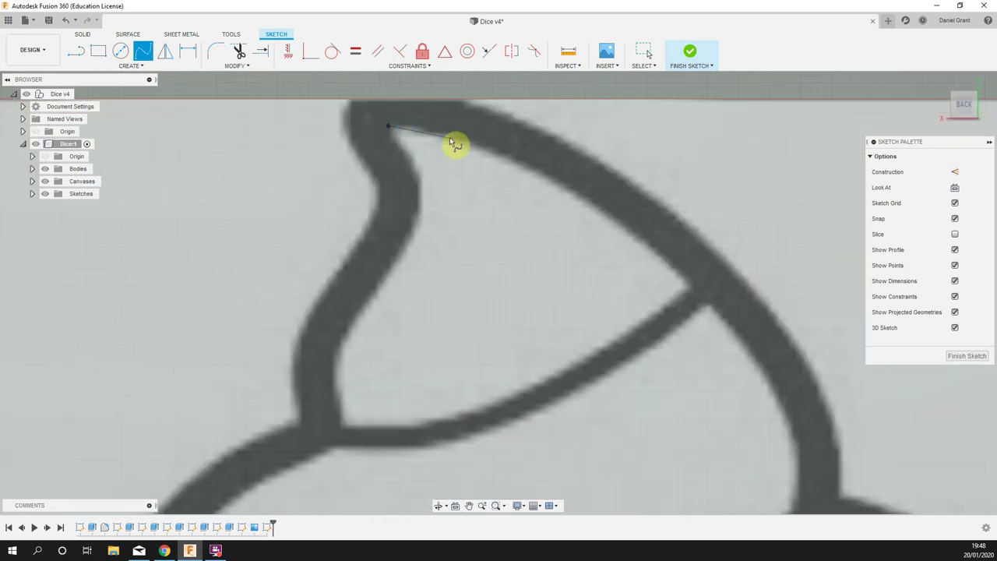
left_click(388, 124)
key("Escape")
- Start a fit point spline at the emoji's tip and trace the inner edge down the right side of the top swirl to the first notch
left_click(130, 65)
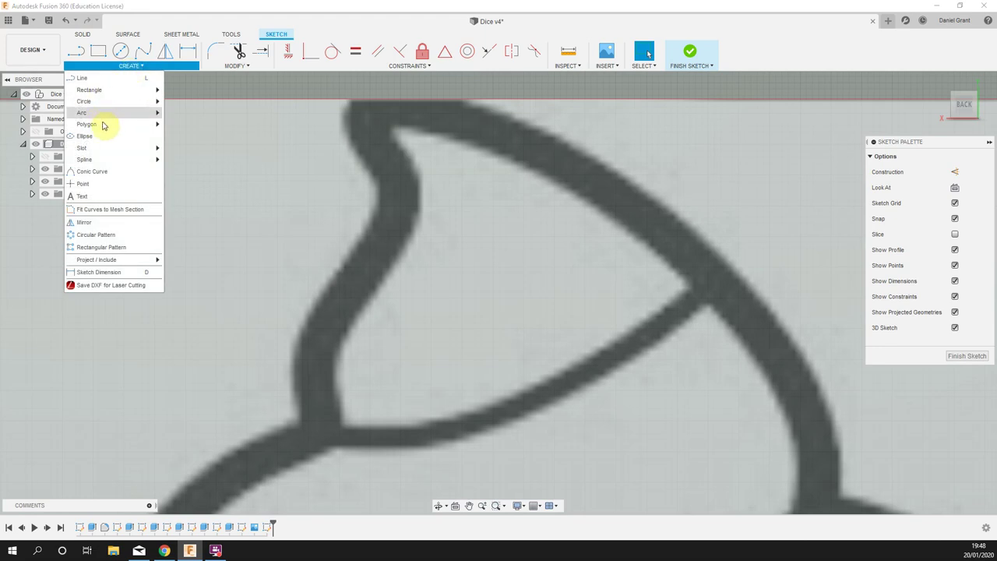
mouse_move(91, 161)
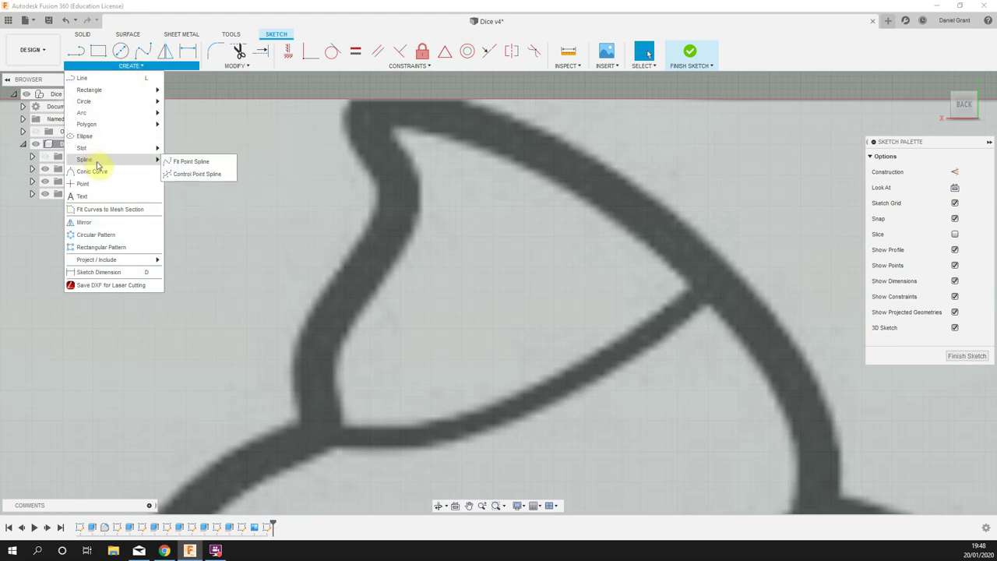
left_click(190, 164)
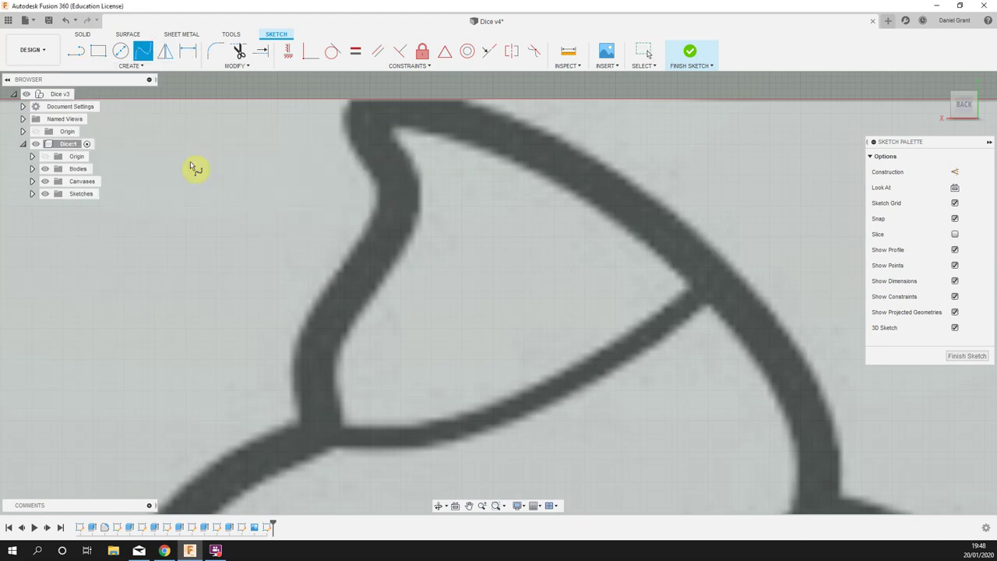
left_click(389, 126)
left_click(456, 144)
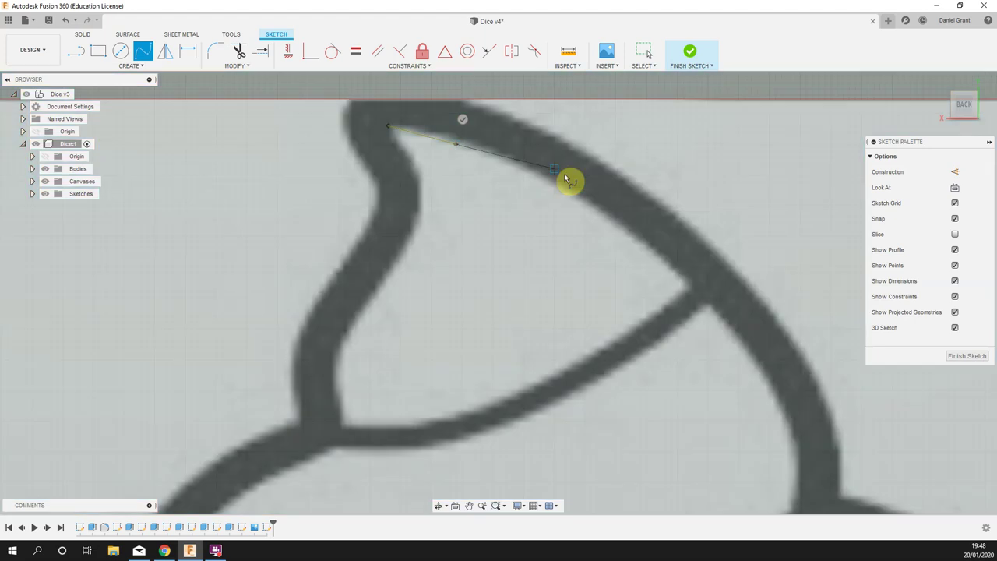
left_click(586, 201)
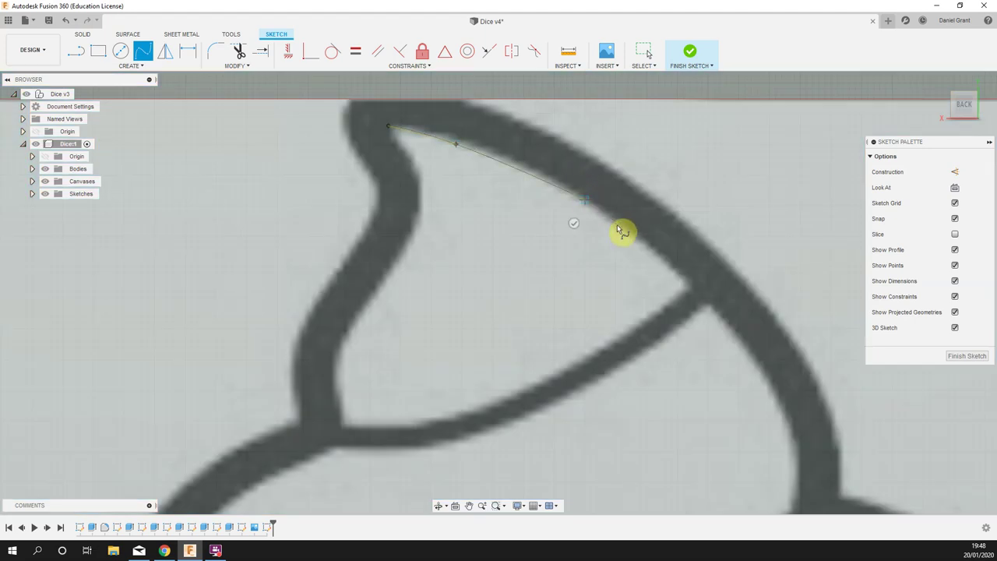
left_click(672, 267)
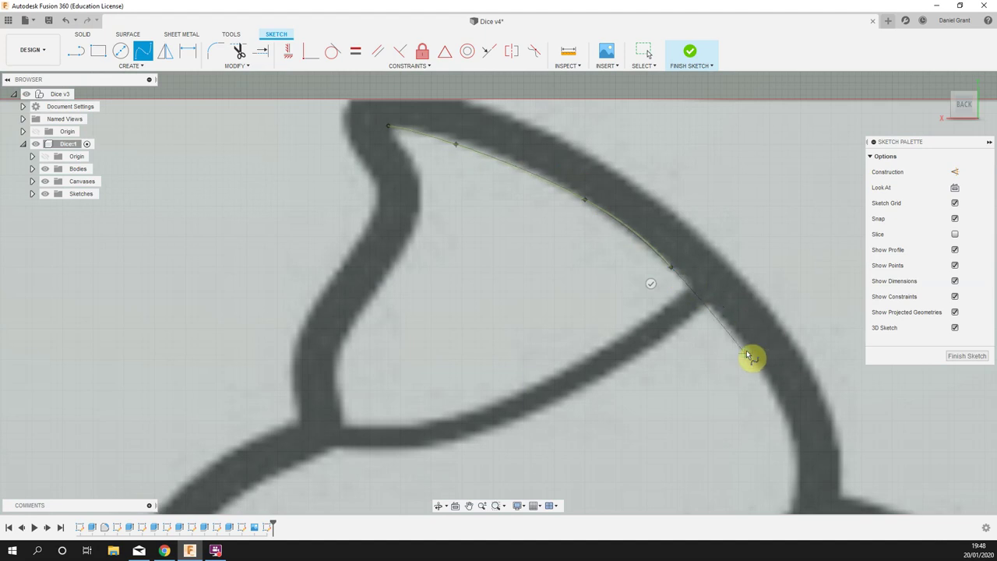
middle_click_drag(830, 427, 722, 242)
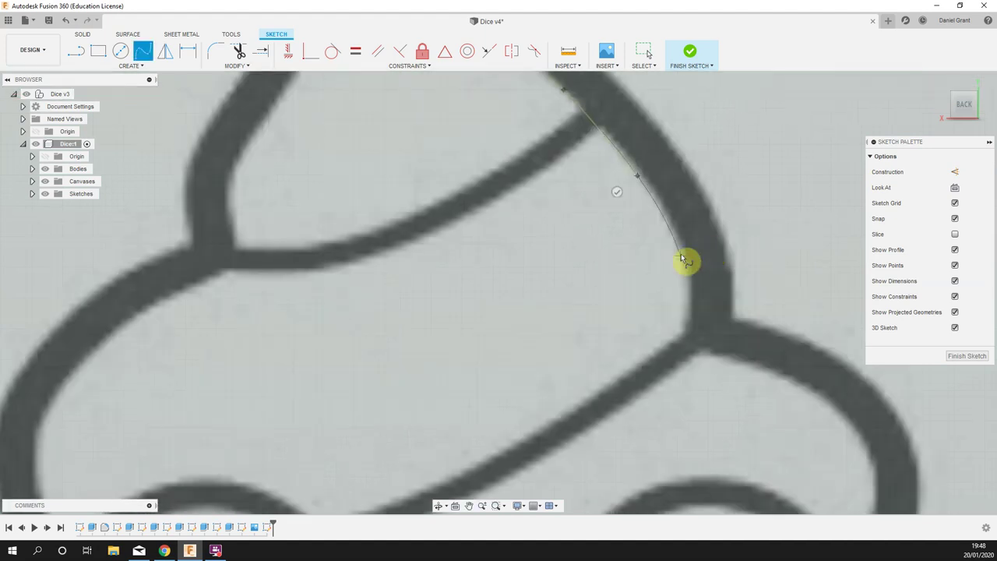
left_click(689, 268)
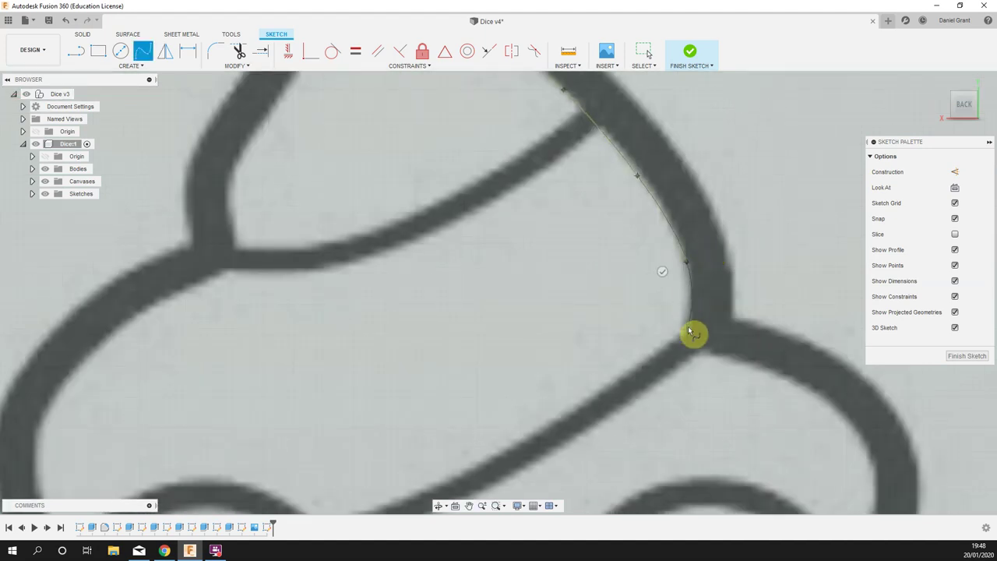
left_click(689, 334)
left_click(707, 360)
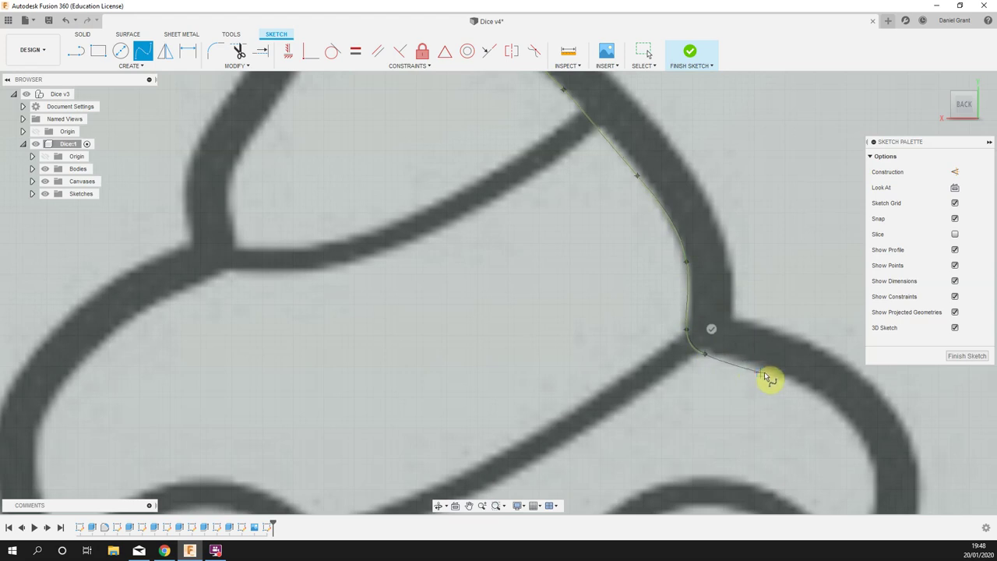
- Continue the spline along the inner edge of the right bulge below the swirl, rounding the notch beside the right eye
middle_click_drag(879, 419, 687, 279)
left_click(630, 260)
left_click(673, 319)
left_click(674, 362)
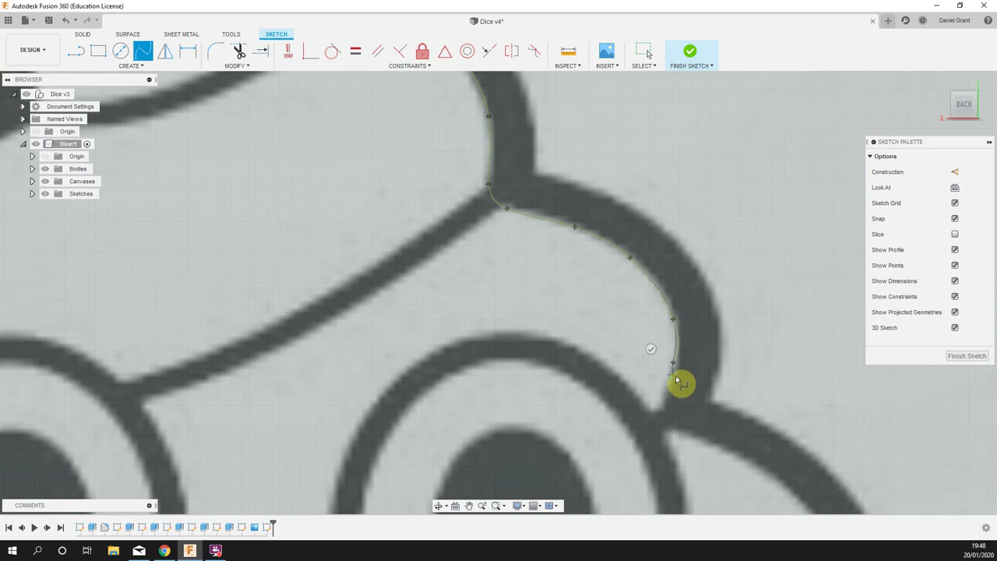
left_click(669, 403)
left_click(688, 429)
- Continue the spline along the inner edge of the bulge right of the right eye to the notch above the bottom lobe
middle_click_drag(741, 445, 571, 261)
left_click(544, 245)
left_click(605, 287)
left_click(648, 348)
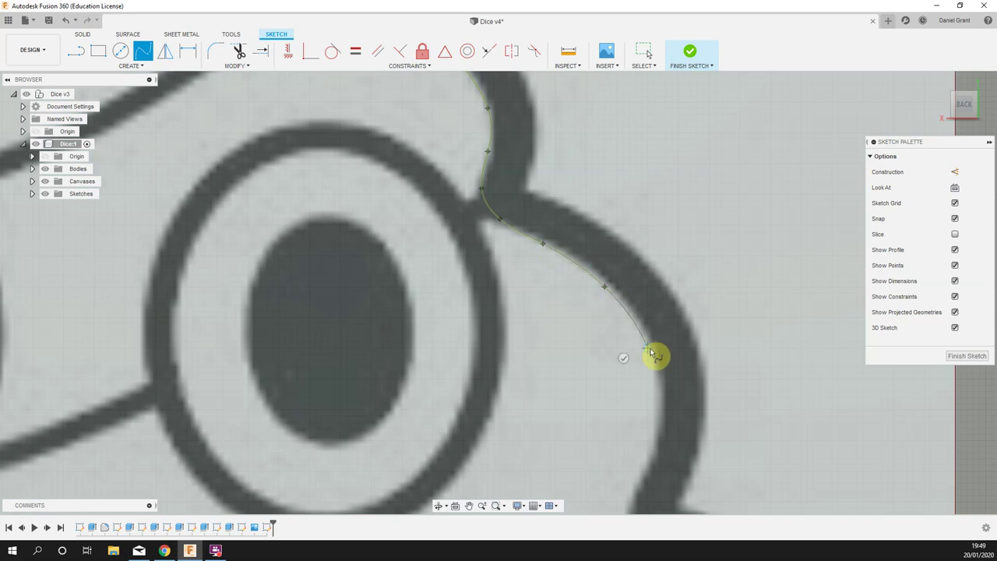
left_click(663, 437)
middle_click_drag(667, 439, 632, 231)
left_click(596, 281)
left_click(602, 299)
- Trace the inner edge of the right bottom lobe with further spline points around its outer curve
left_click(632, 331)
left_click(700, 362)
left_click(743, 411)
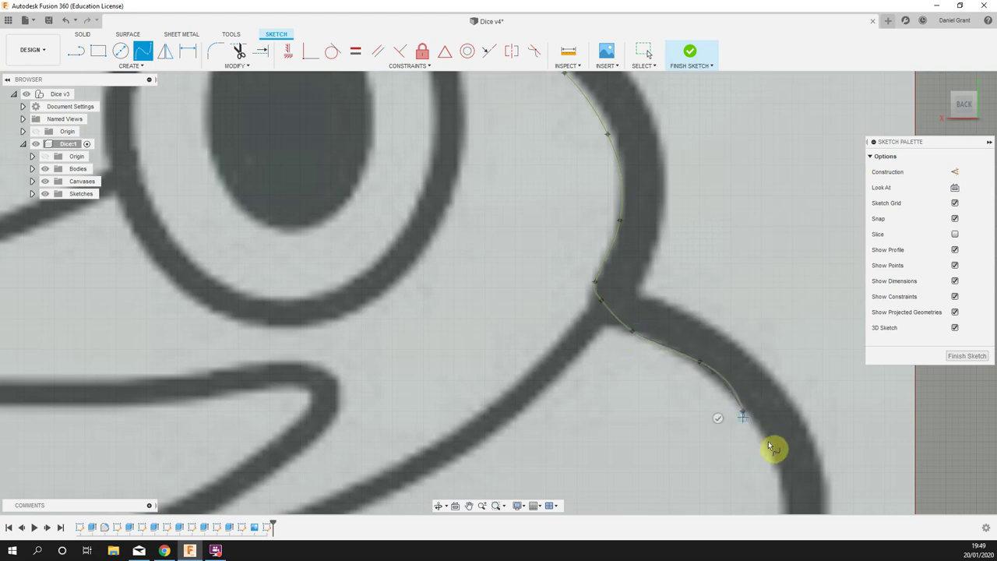
left_click(775, 476)
middle_click_drag(775, 475, 760, 252)
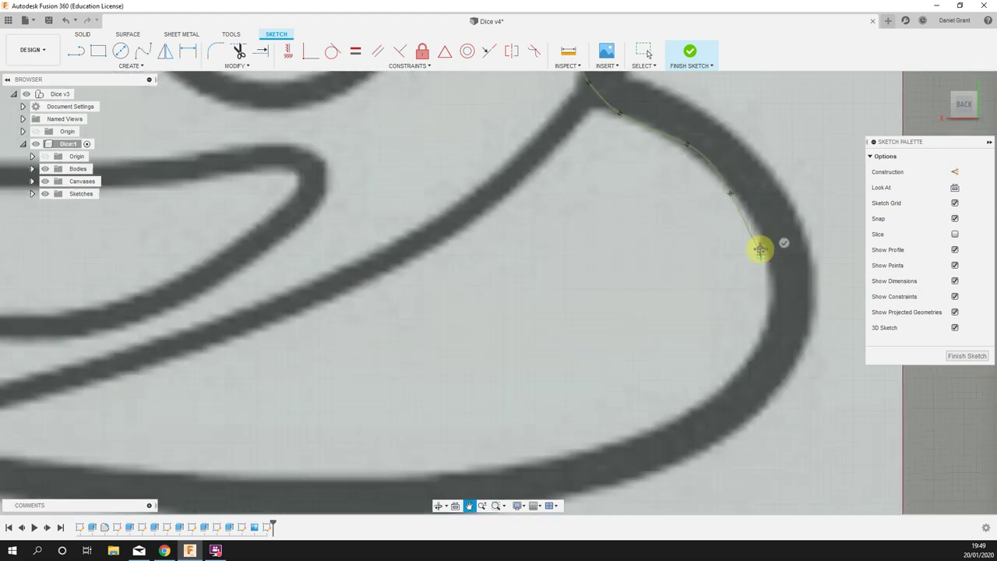
left_click(753, 328)
left_click(716, 377)
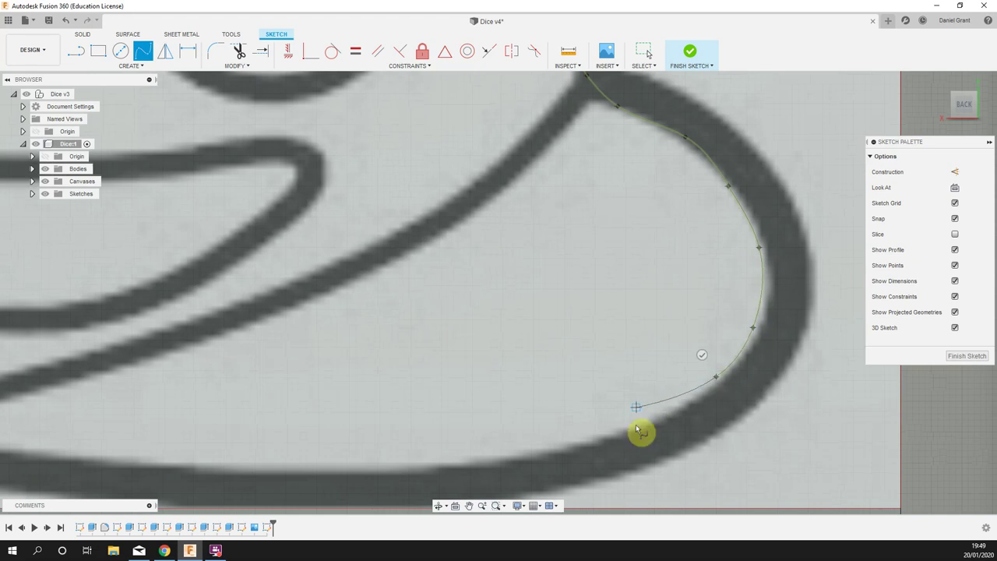
- Continue the spline along the inside of the emoji's bottom edge to the start of the left bottom lobe
left_click(611, 432)
left_click(439, 475)
left_click(192, 464)
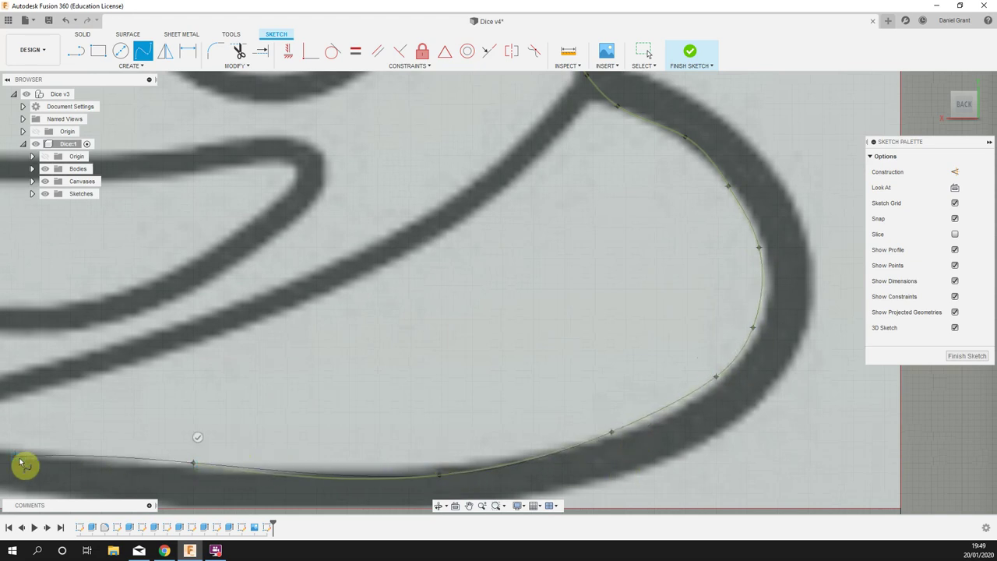
mouse_move(27, 460)
middle_mouse_down()
mouse_move(104, 445)
mouse_move(552, 427)
mouse_move(710, 437)
middle_mouse_up()
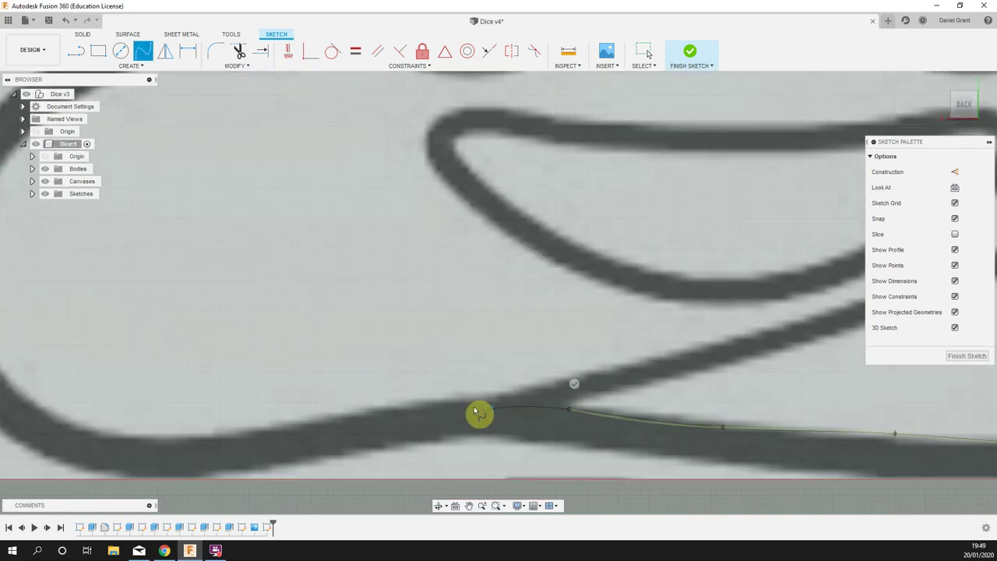
left_click(311, 427)
left_click(138, 441)
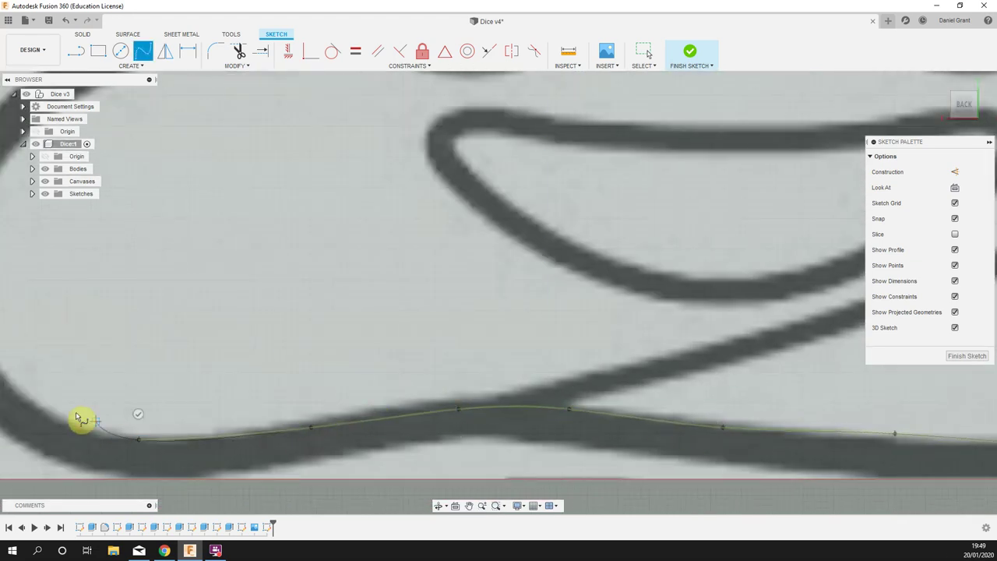
- Carry the spline around the inner edge of the left bottom lobe and up towards the notch above it
left_click(17, 391)
mouse_move(17, 392)
middle_mouse_down()
mouse_move(278, 438)
mouse_move(329, 469)
middle_mouse_up()
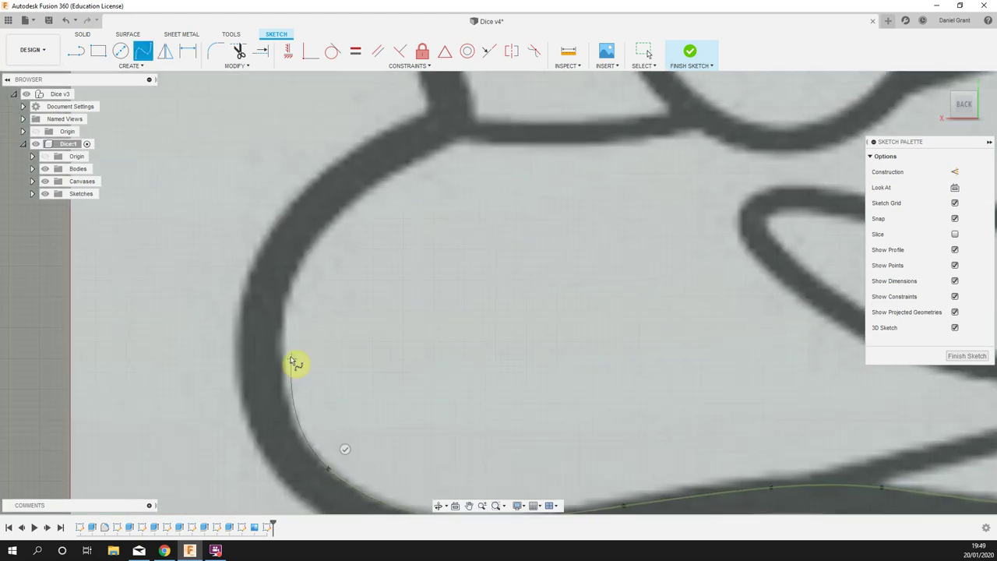
left_click(329, 228)
left_click(409, 167)
- Continue the spline from the left lobe's notch along the inner edge of the bulge left of the left eye
middle_click_drag(509, 102, 449, 381)
left_click(414, 352)
left_click(413, 258)
left_click(441, 170)
left_click(537, 110)
left_click(589, 103)
- Trace the inner edge of the upper left bulge with spline points up to the base of the top swirl
middle_click_drag(517, 164, 396, 339)
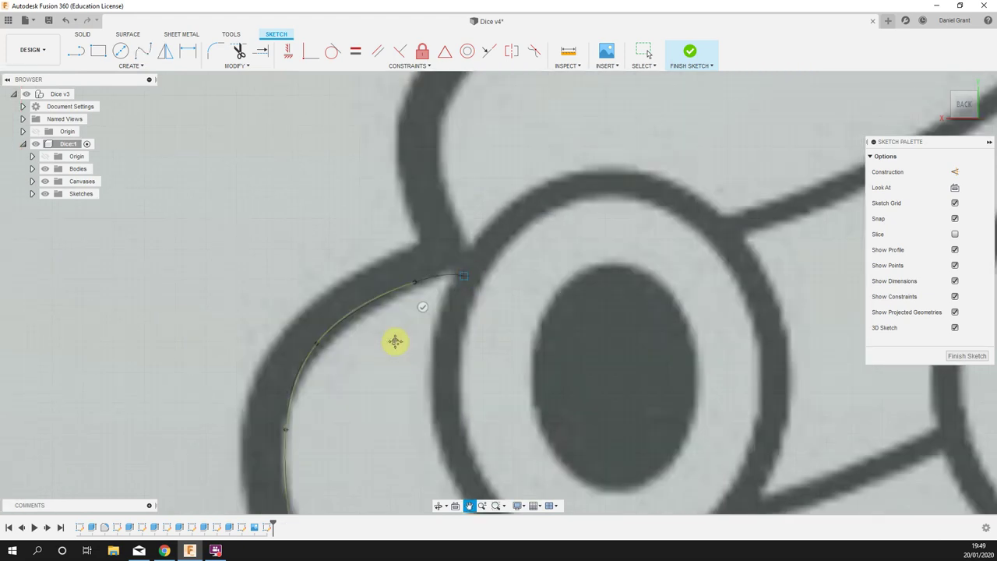
left_click(381, 279)
left_click(374, 175)
left_click(427, 105)
middle_click_drag(534, 116, 322, 334)
left_click(310, 265)
- Continue the spline up the left inner edge of the top swirl and close the outline at its starting point on the tip
left_click(339, 240)
left_click(350, 193)
left_click(357, 142)
middle_click_drag(431, 117, 275, 303)
left_click(278, 241)
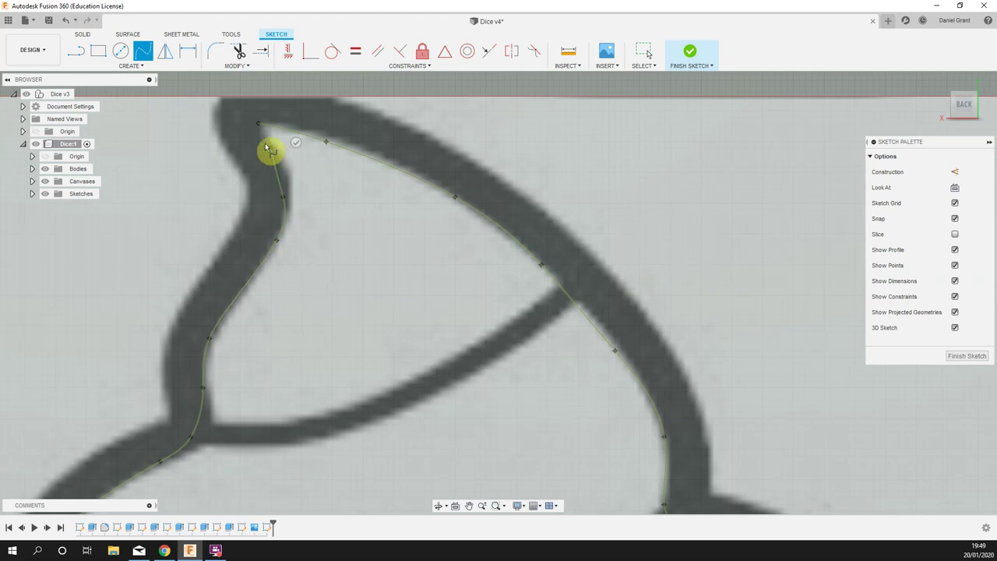
scroll(269, 151, "up", 1)
middle_click_drag(265, 146, 363, 305)
scroll(363, 305, "up", 3)
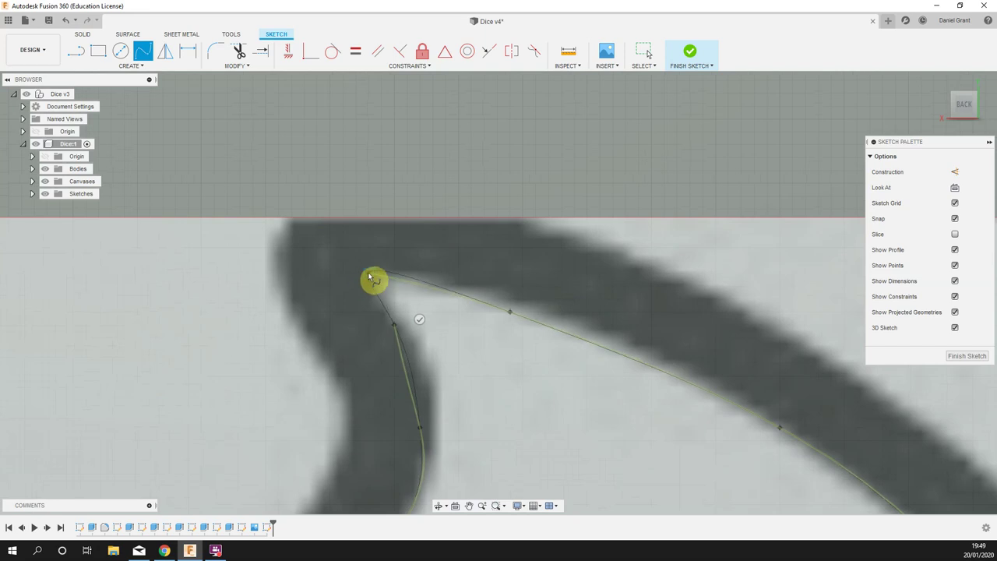
left_click(370, 278)
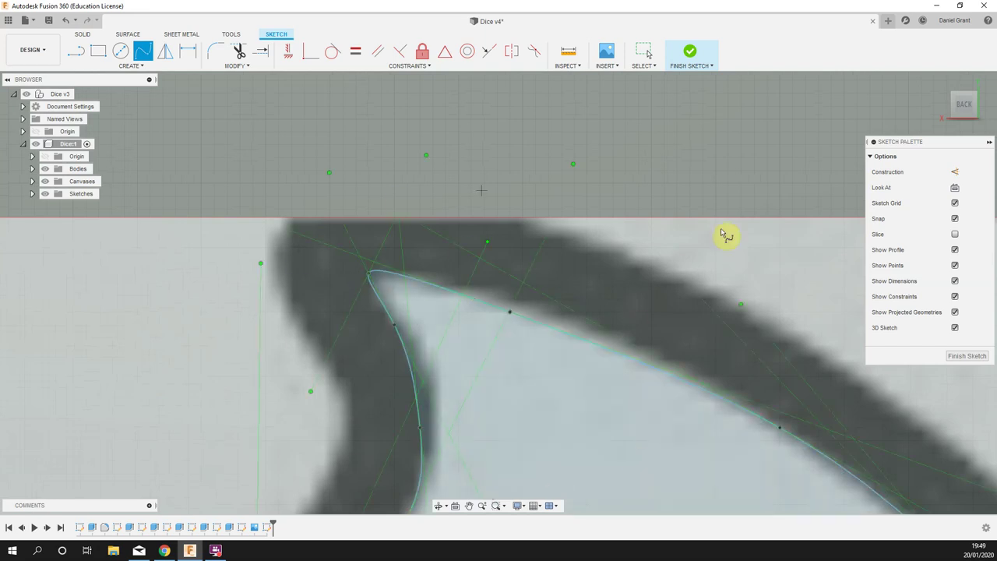
- Offset the closed emoji outline spline 1 mm outward
scroll(508, 315, "down", 6)
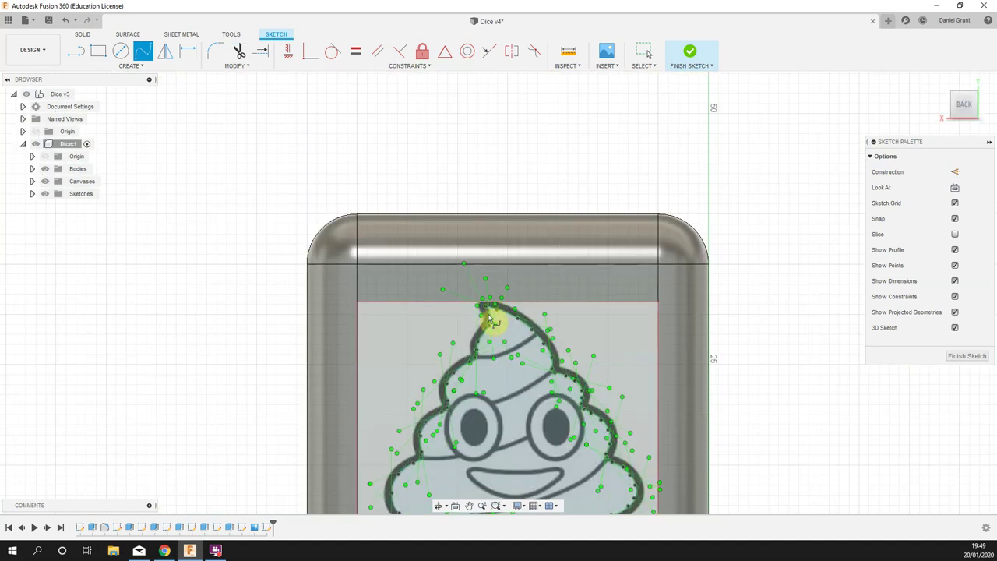
middle_click_drag(491, 319, 479, 239)
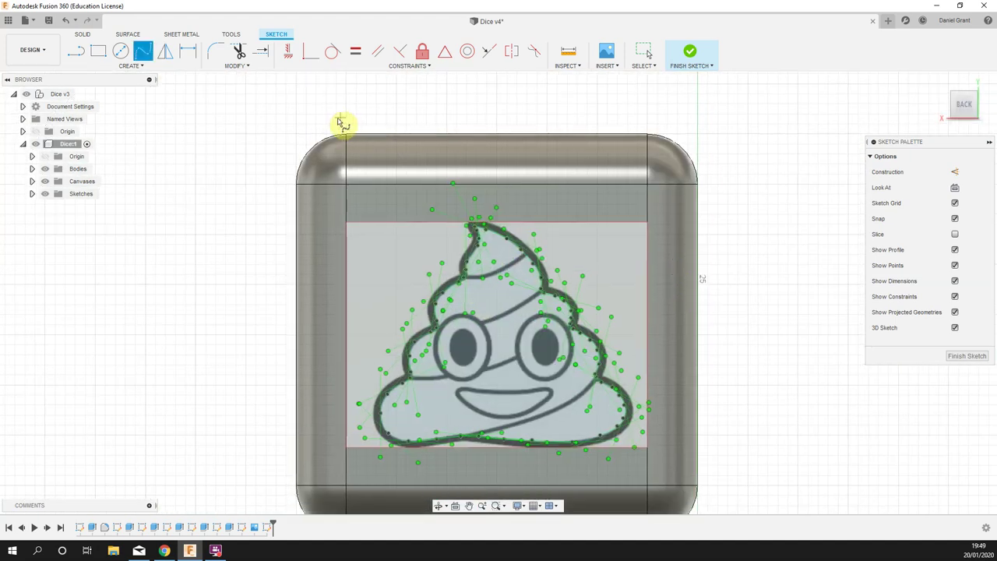
left_click(233, 67)
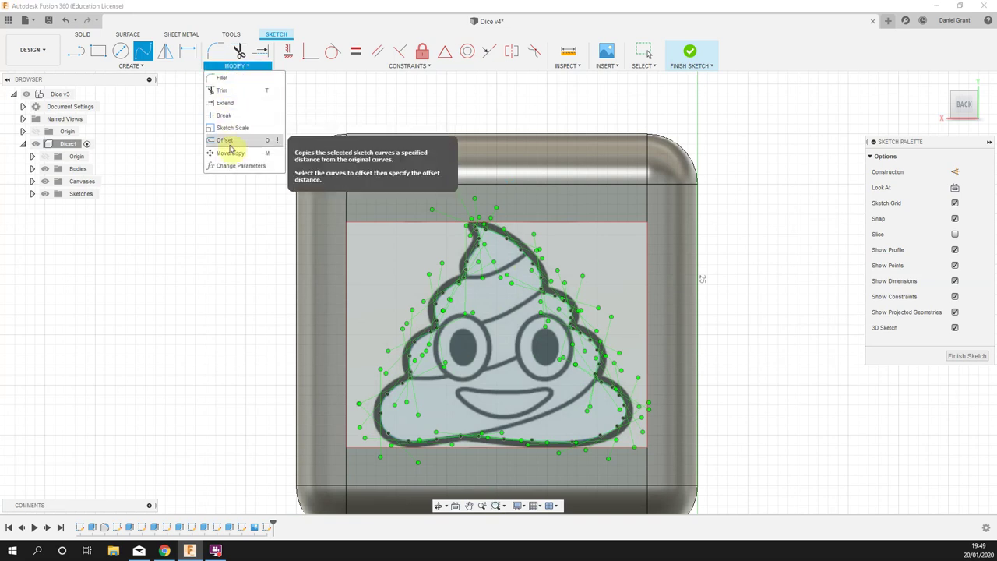
left_click(256, 142)
scroll(515, 243, "up", 4)
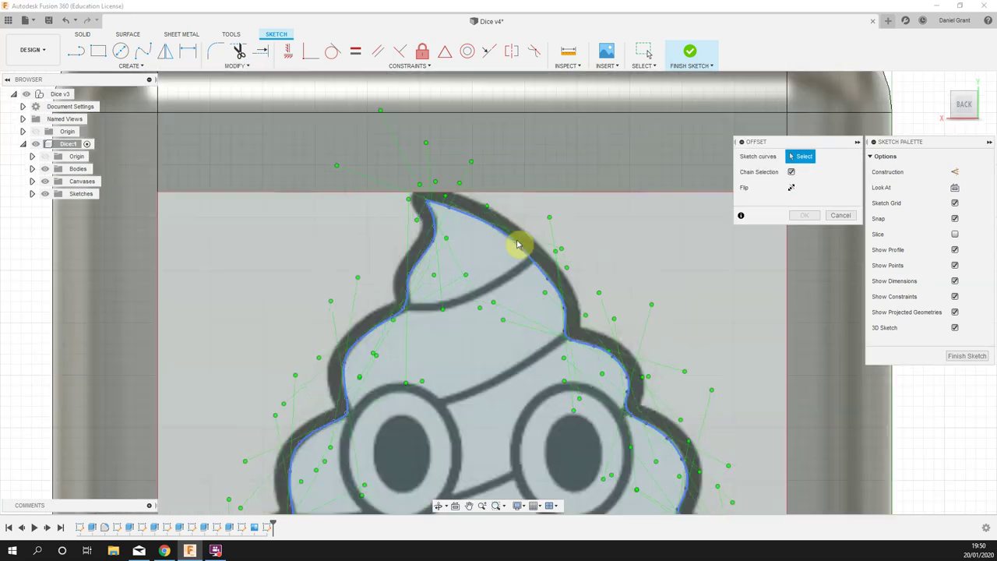
left_click(512, 238)
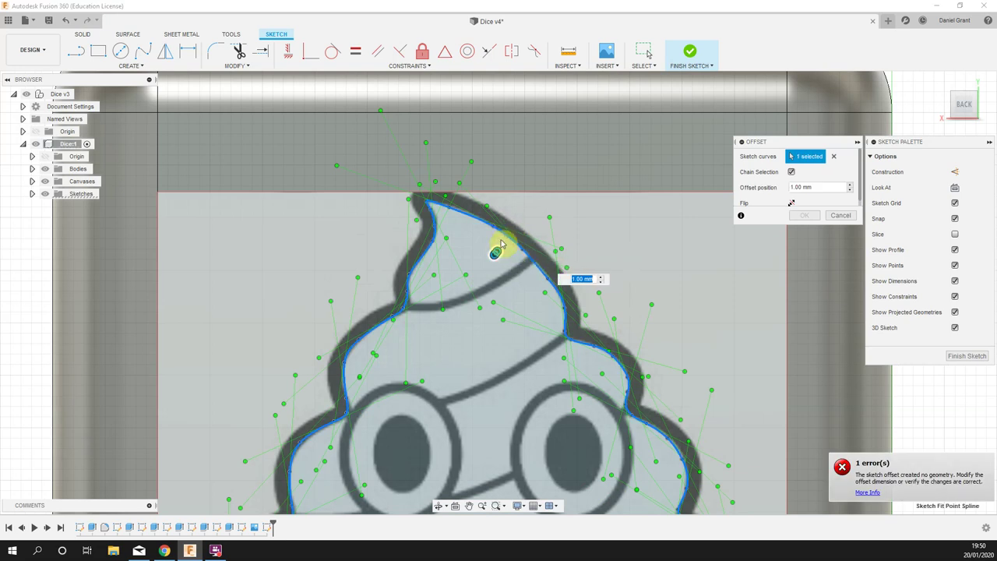
left_click_drag(493, 257, 521, 223)
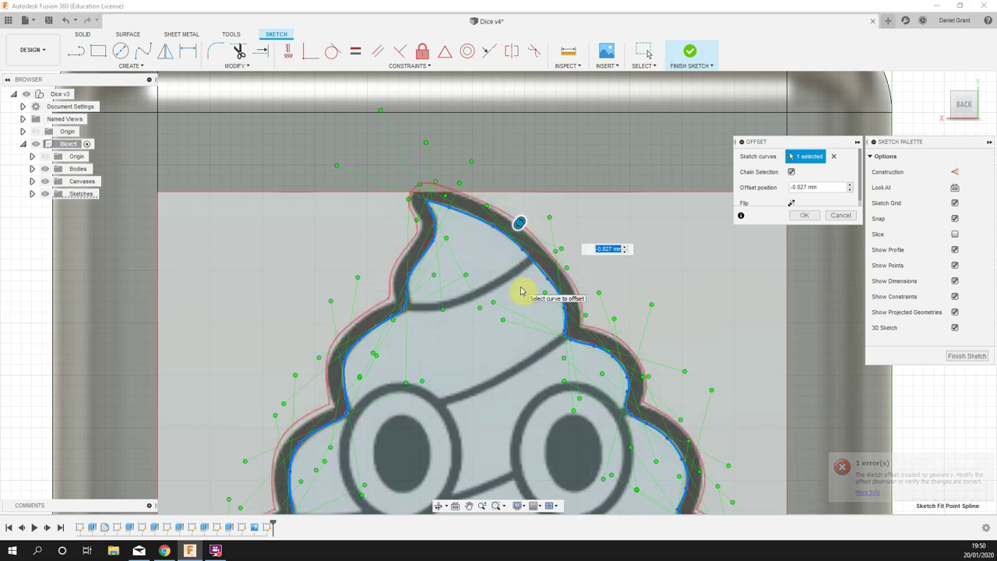
type("-1")
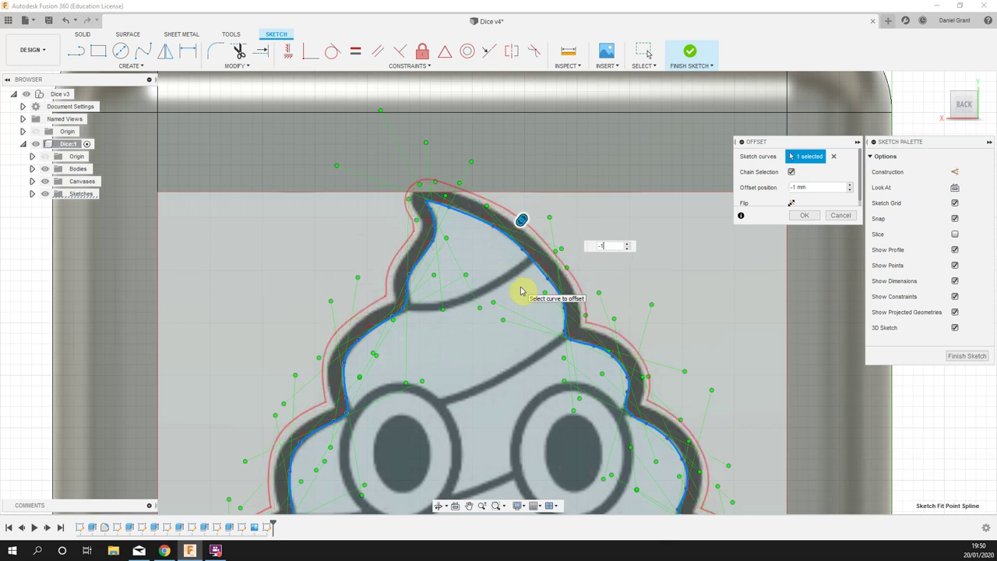
left_click(805, 215)
- Extrude the ring between the emoji outline and its offset by -5 mm as a cut into the dice's back face
scroll(634, 292, "down", 2)
middle_click_drag(634, 292, 477, 230)
right_click(779, 134)
left_click(818, 95)
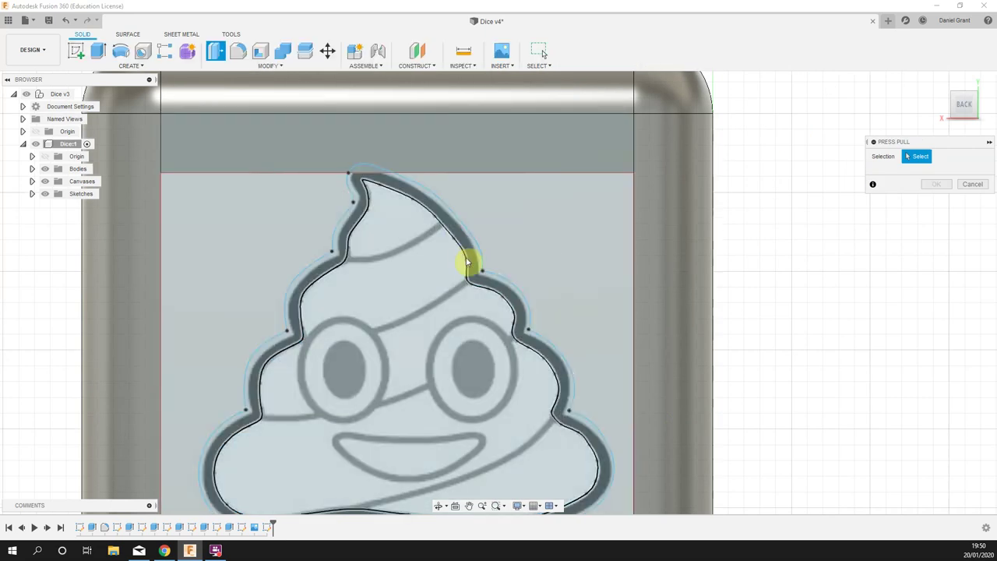
left_click(481, 283)
middle_click_drag(846, 329, 808, 358, "shift")
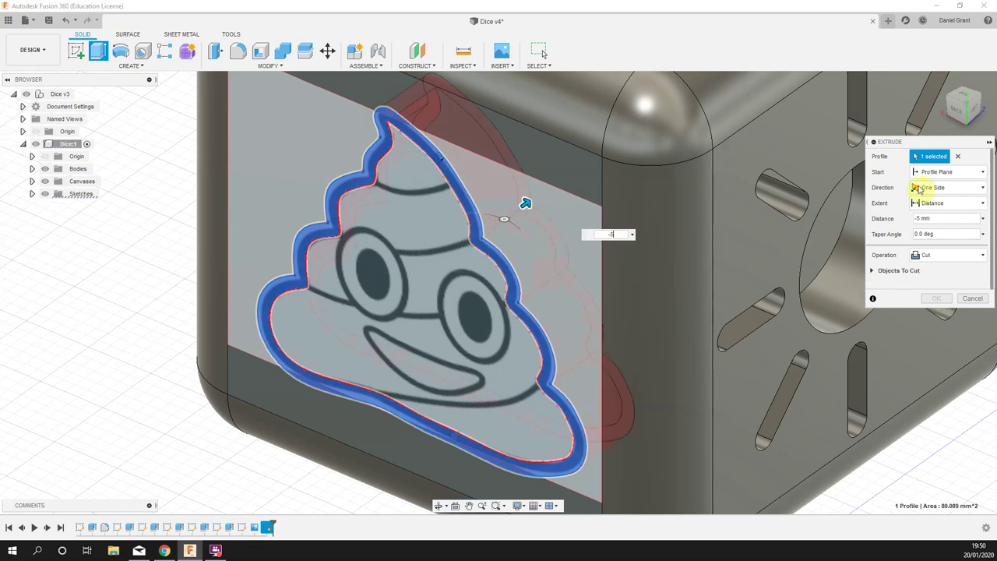
key("Return")
- Hide and reshow the canvas image, and examine the cut outline on the dice from neighbouring sides
middle_click_drag(262, 325, 129, 260, "shift")
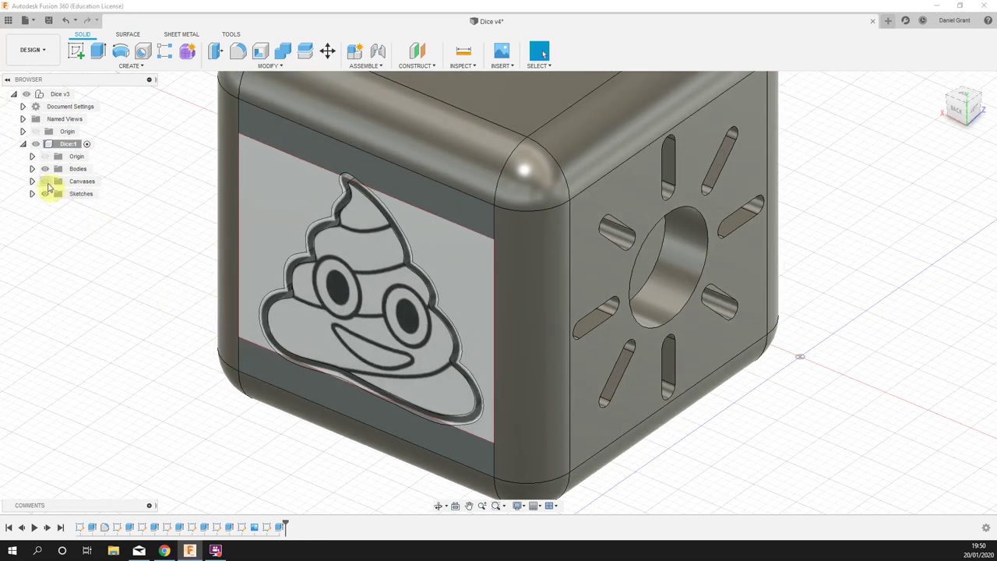
left_click(45, 182)
left_click(45, 182)
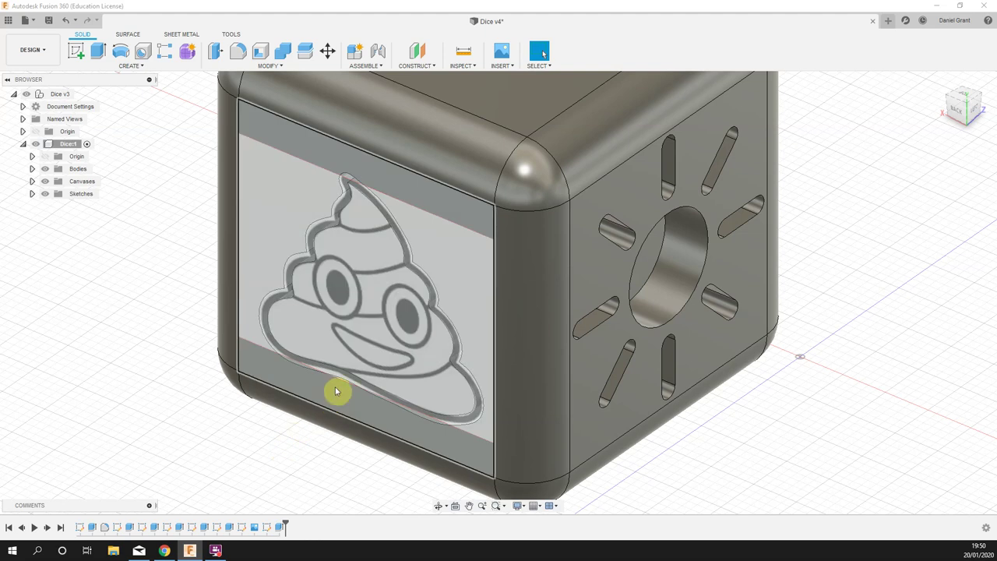
middle_click_drag(233, 413, 703, 228)
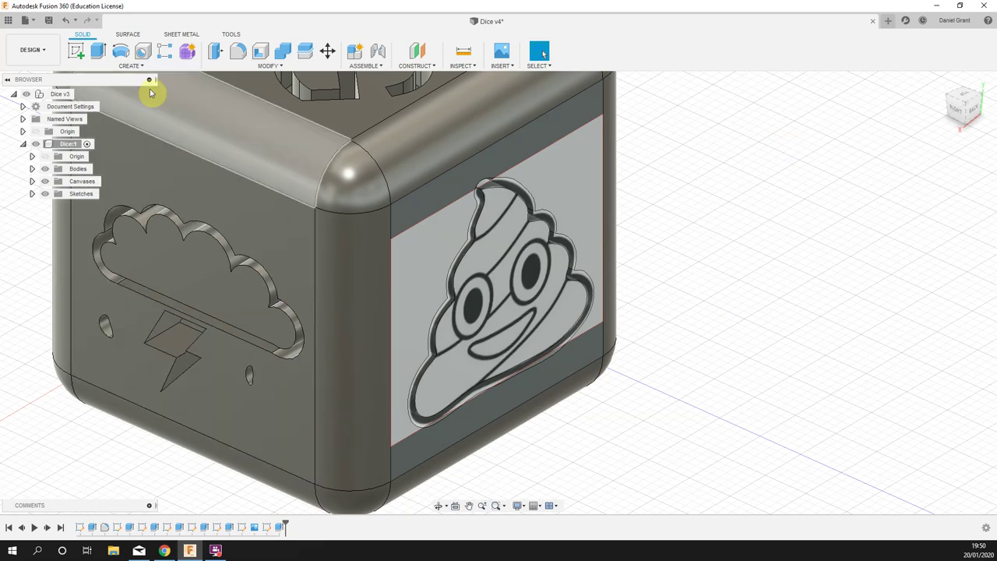
- Start a sketch on the back face and trace the mouth's inner upper edge with a fit point spline to its right corner
left_click(77, 53)
left_click(434, 198)
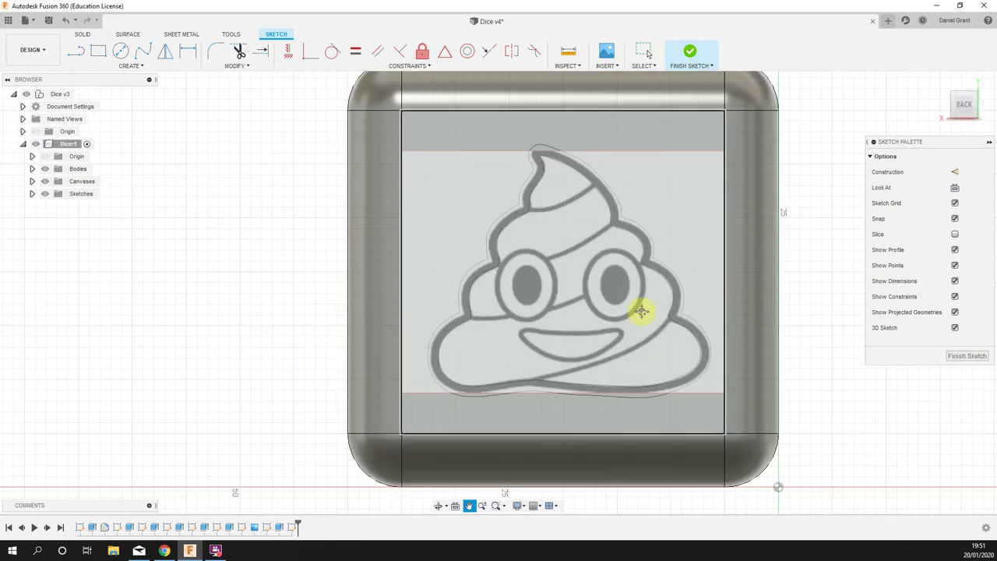
scroll(613, 392, "up", 3)
scroll(611, 366, "up", 3)
scroll(602, 272, "up", 2)
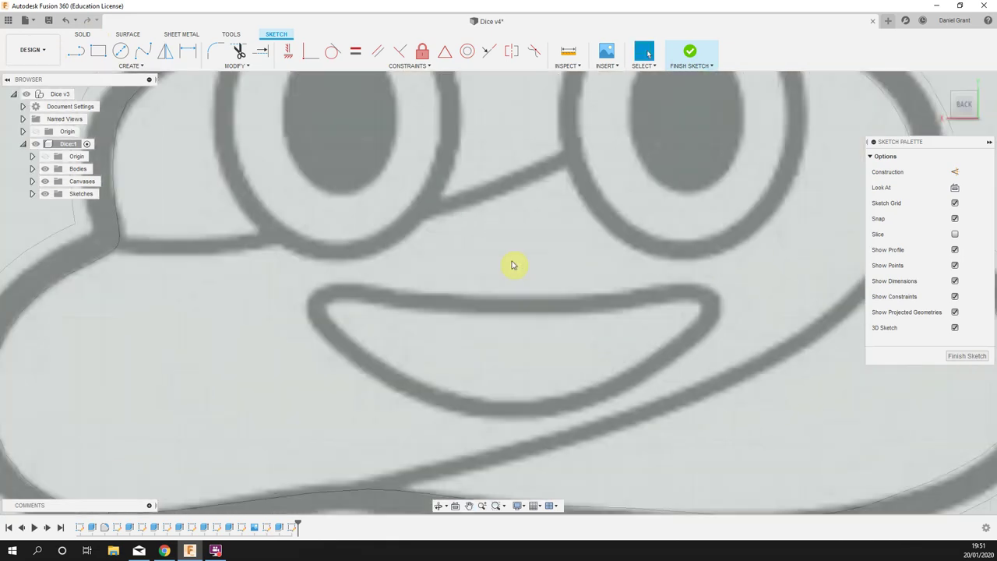
left_click(144, 55)
left_click(337, 301)
left_click(381, 309)
left_click(512, 309)
left_click(649, 310)
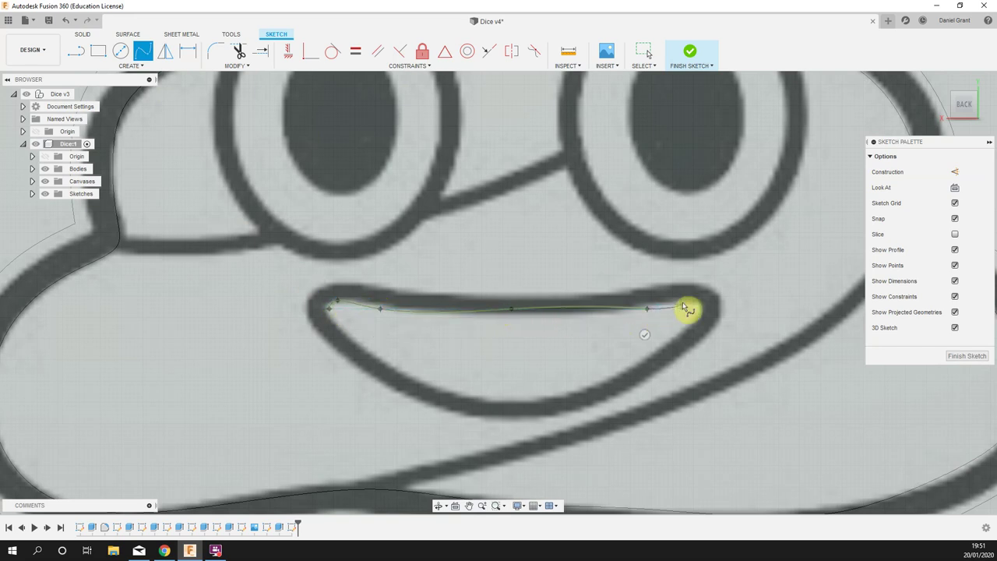
left_click(699, 310)
- Continue the spline along the mouth's inner lower edge and close it at the left corner
left_click(667, 345)
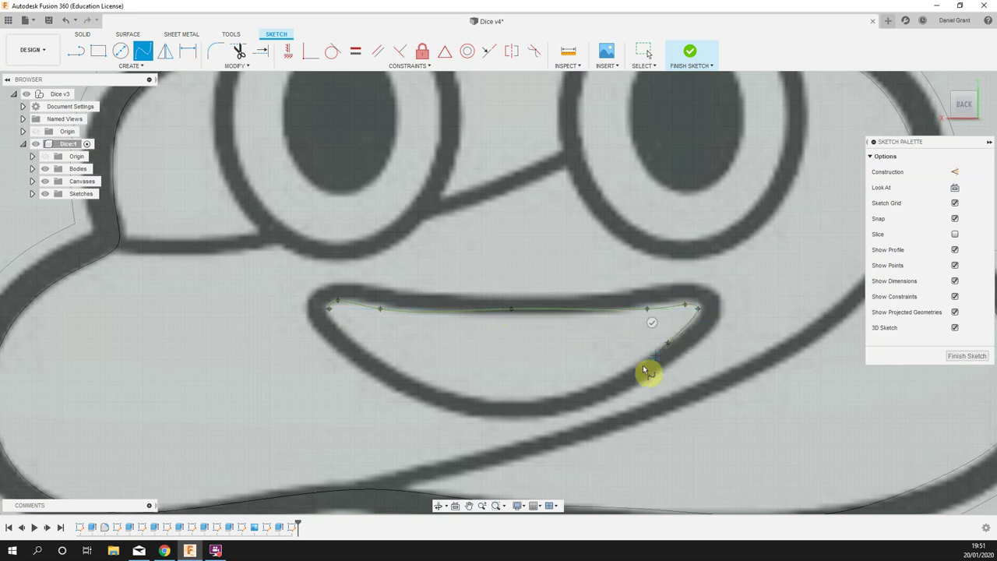
scroll(546, 372, "up", 2)
scroll(587, 397, "up", 2)
left_click(632, 402)
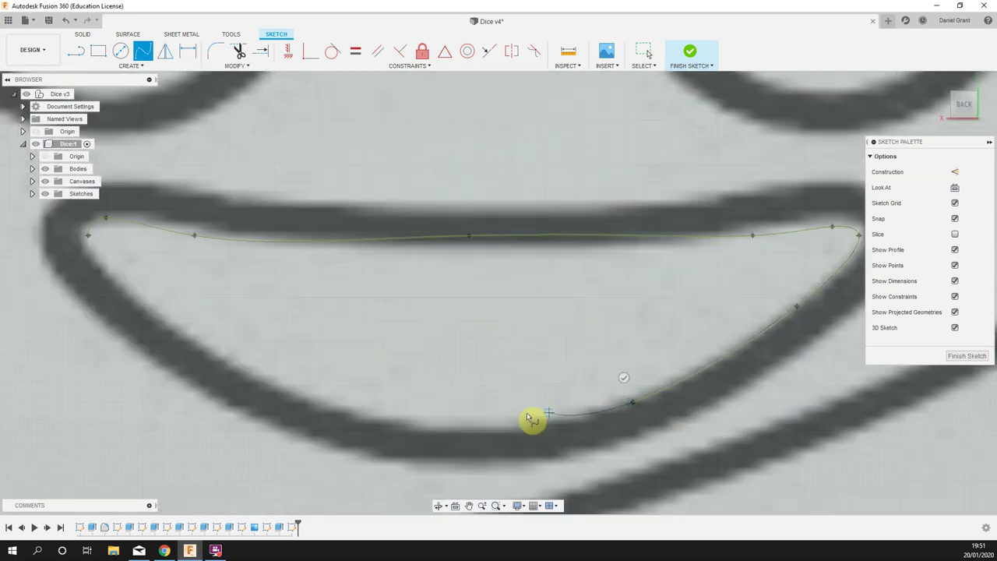
left_click(462, 431)
left_click(287, 400)
left_click(132, 305)
left_click(88, 239)
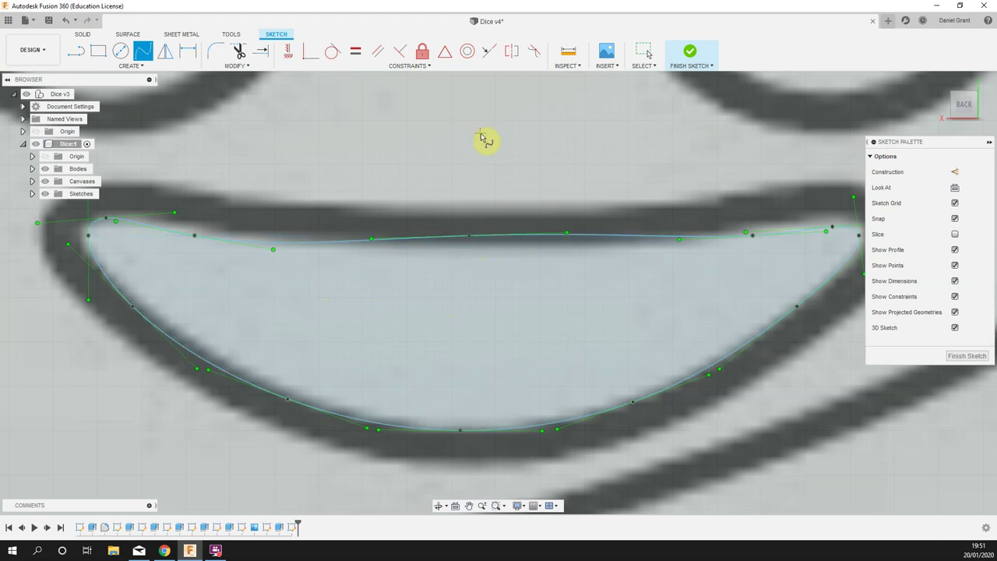
key("Escape")
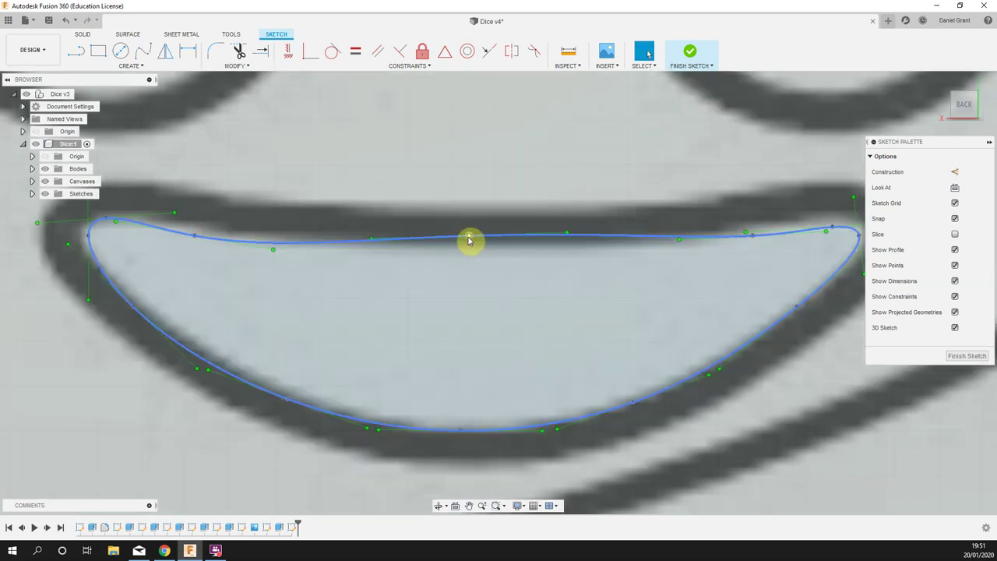
- Move the middle and right spline points on the mouth's upper edge to follow the inner edge of the traced line
left_click_drag(469, 238, 477, 252)
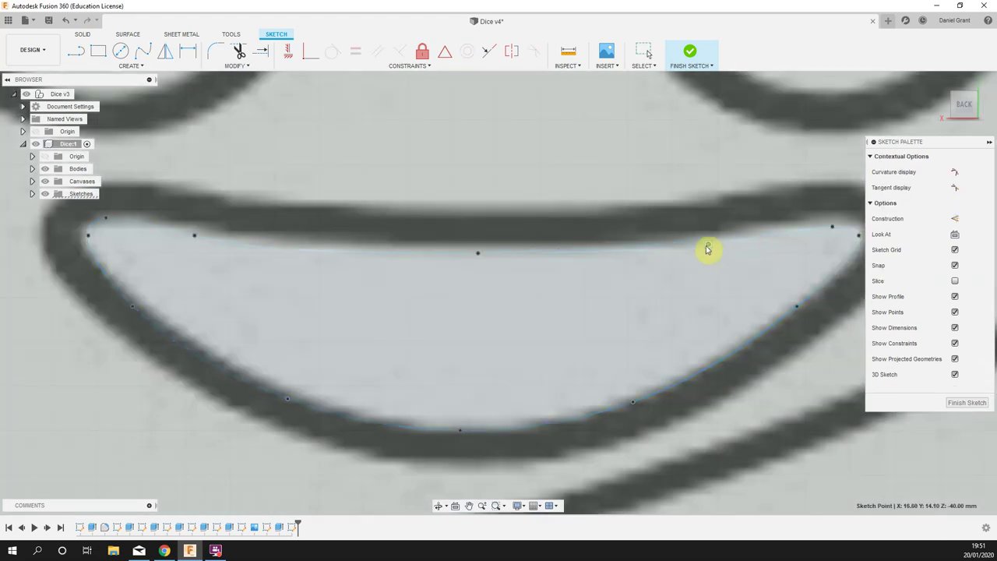
left_click(701, 247)
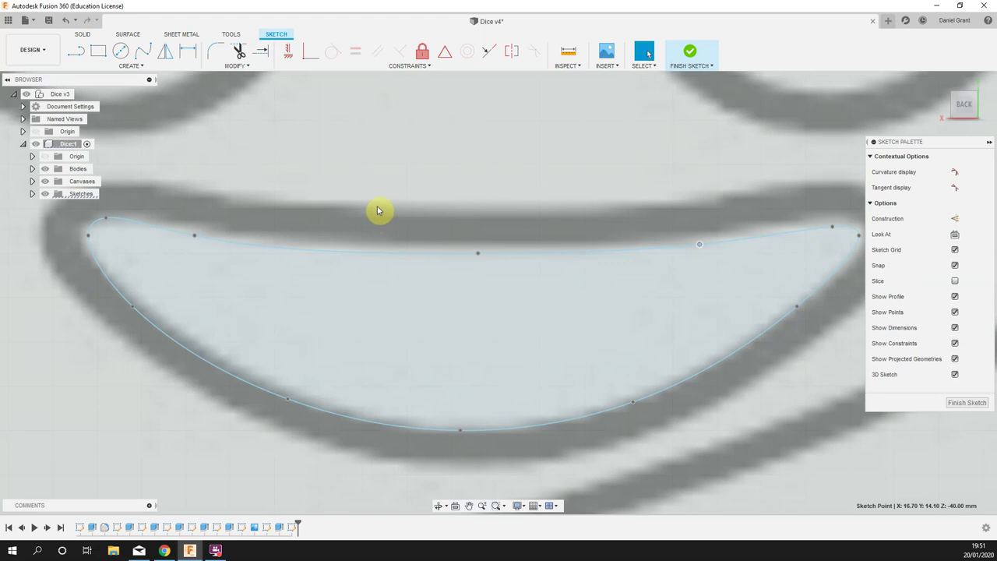
key("Escape")
- Offset the mouth spline 0.5 mm, flipped to the outside
scroll(456, 385, "down", 8)
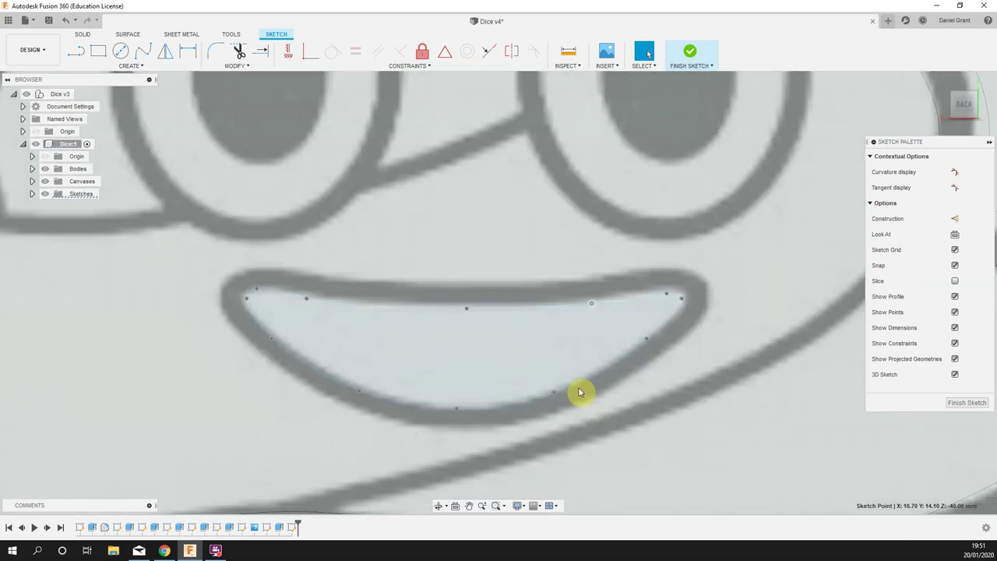
scroll(366, 156, "down", 6)
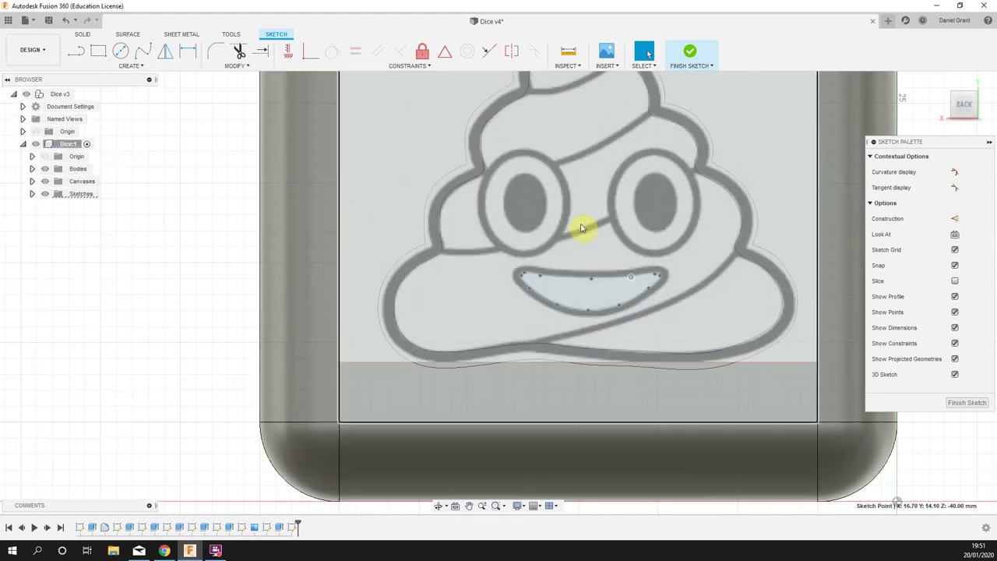
key("o")
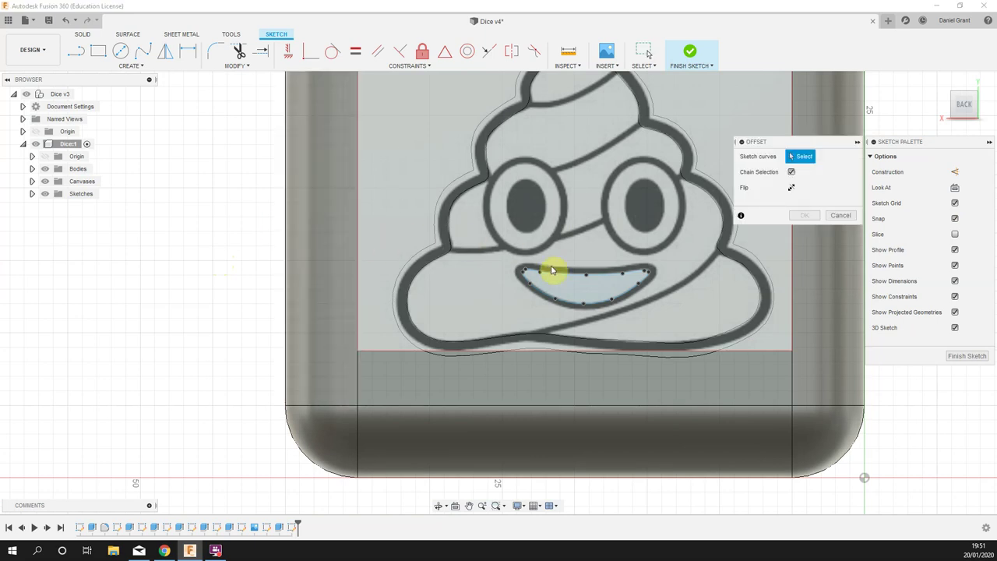
left_click(572, 277)
type("0.5")
scroll(634, 283, "up", 2)
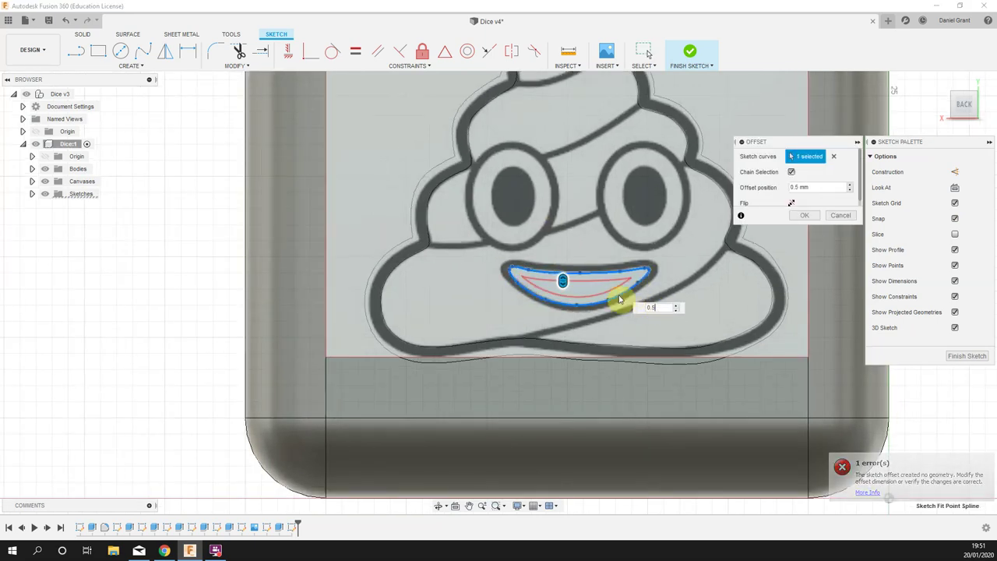
left_click(792, 205)
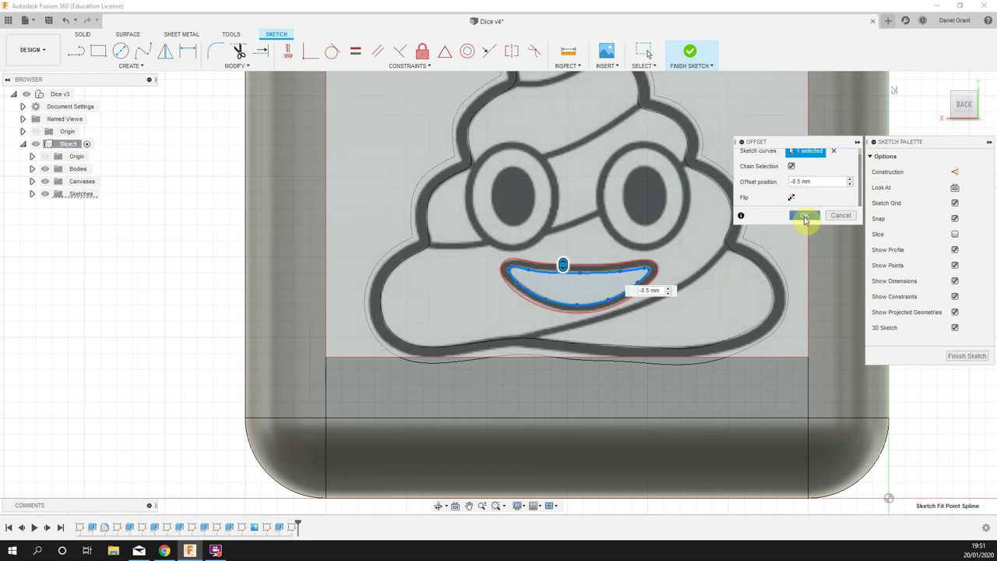
left_click(805, 215)
- Draw a vertical ellipse from the centre of the left eye's pupil out to the pupil's edges
scroll(606, 274, "up", 5)
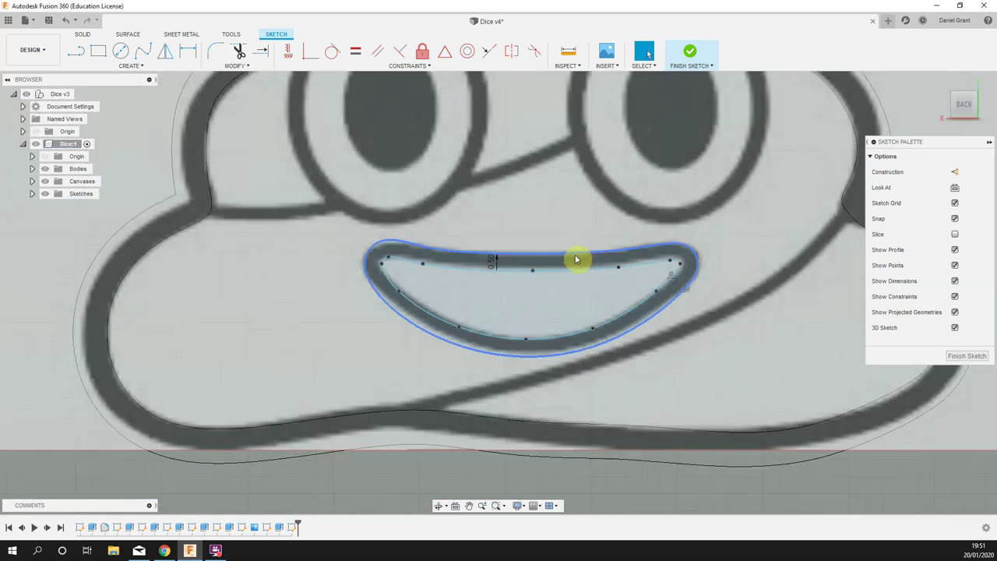
scroll(559, 252, "down", 1)
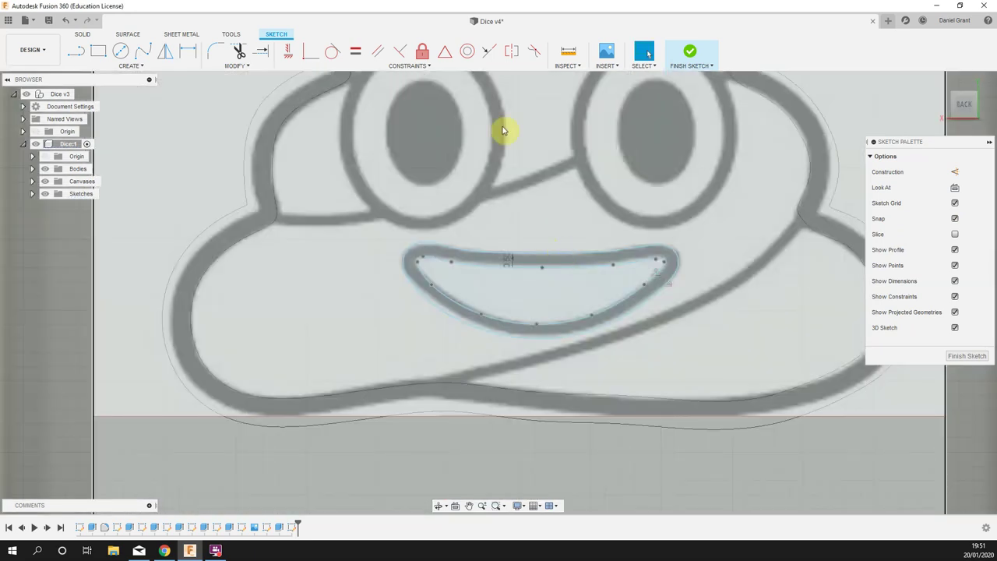
mouse_move(489, 154)
middle_mouse_down()
mouse_move(463, 241)
mouse_move(445, 263)
middle_mouse_up()
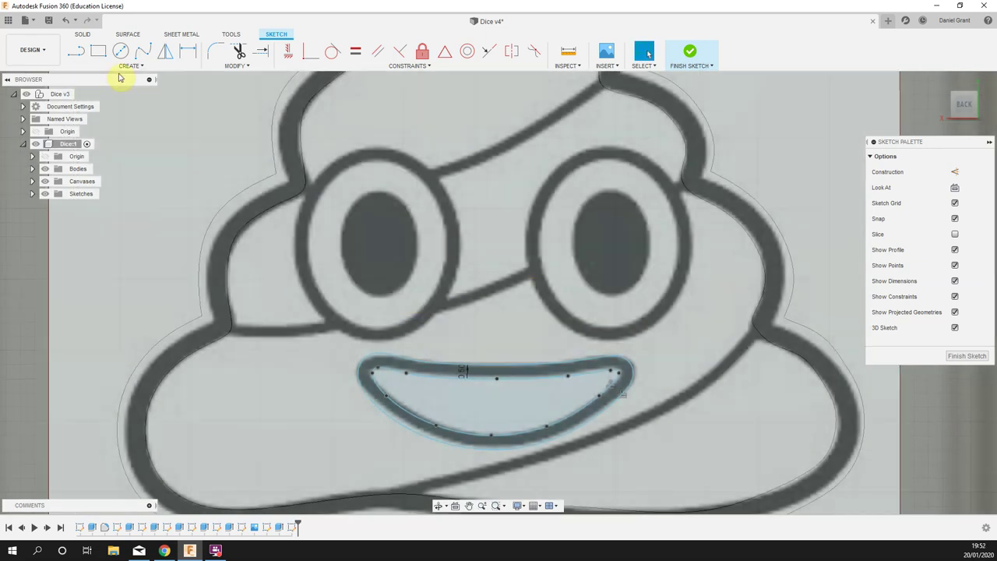
left_click(130, 67)
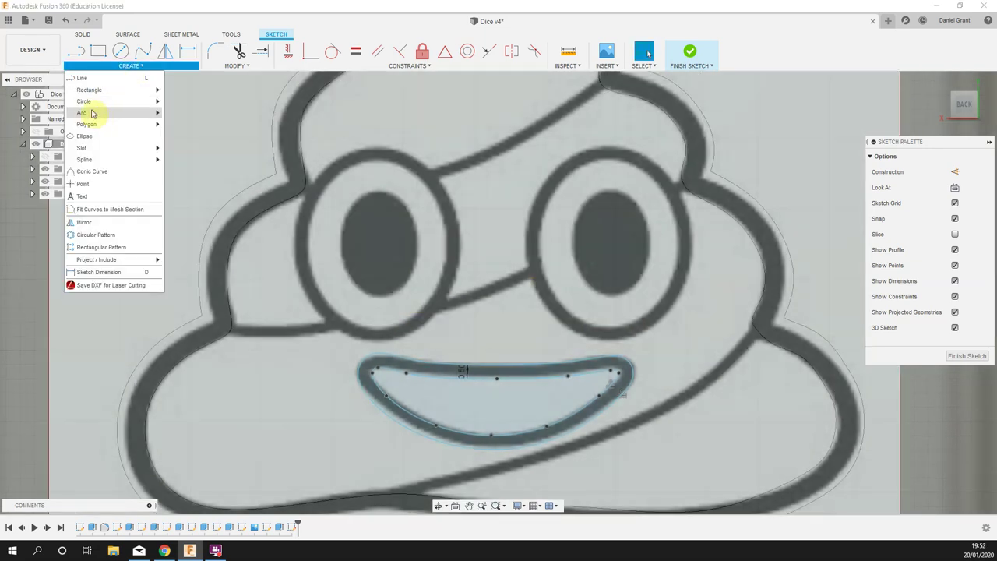
left_click(106, 141)
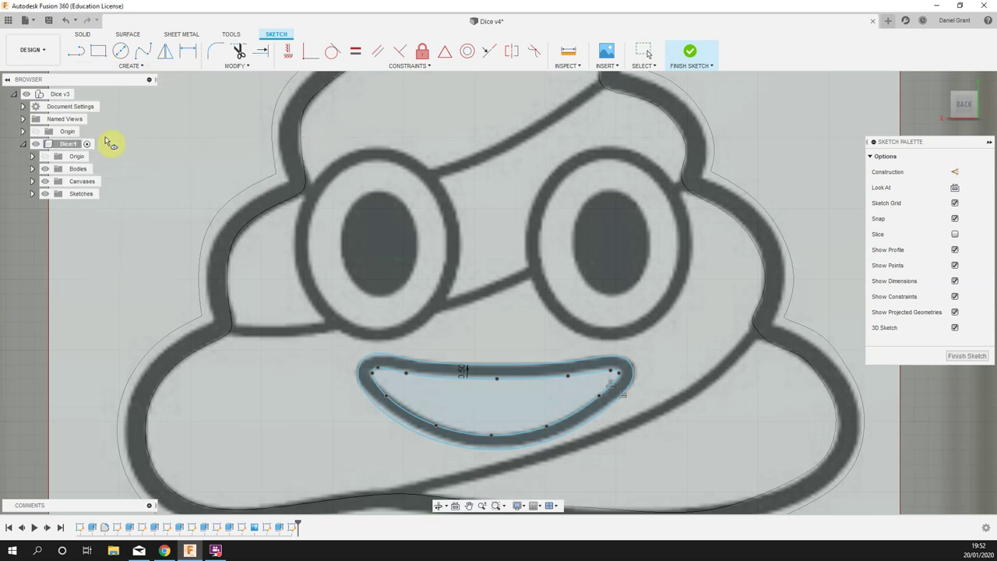
scroll(382, 254, "up", 3)
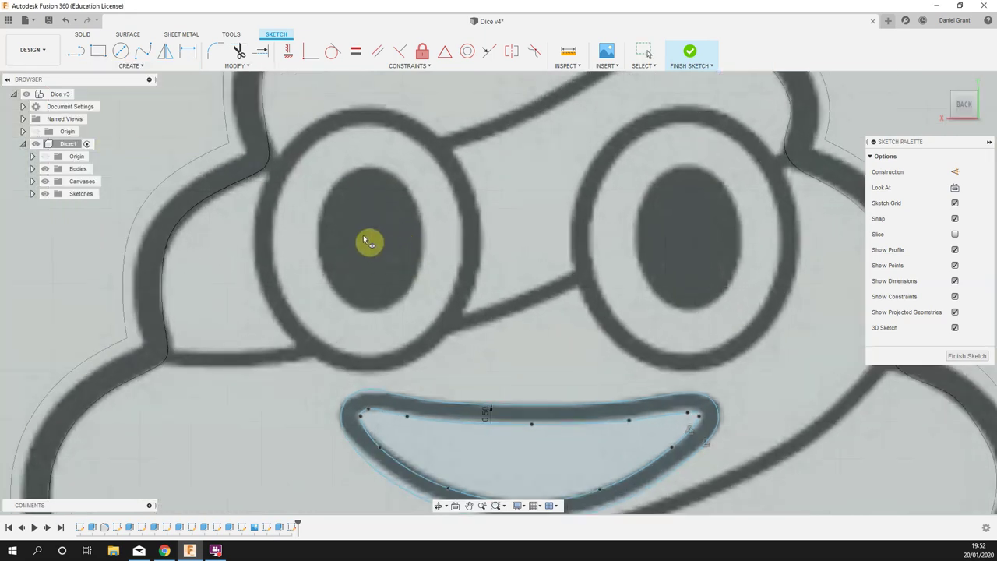
left_click(370, 242)
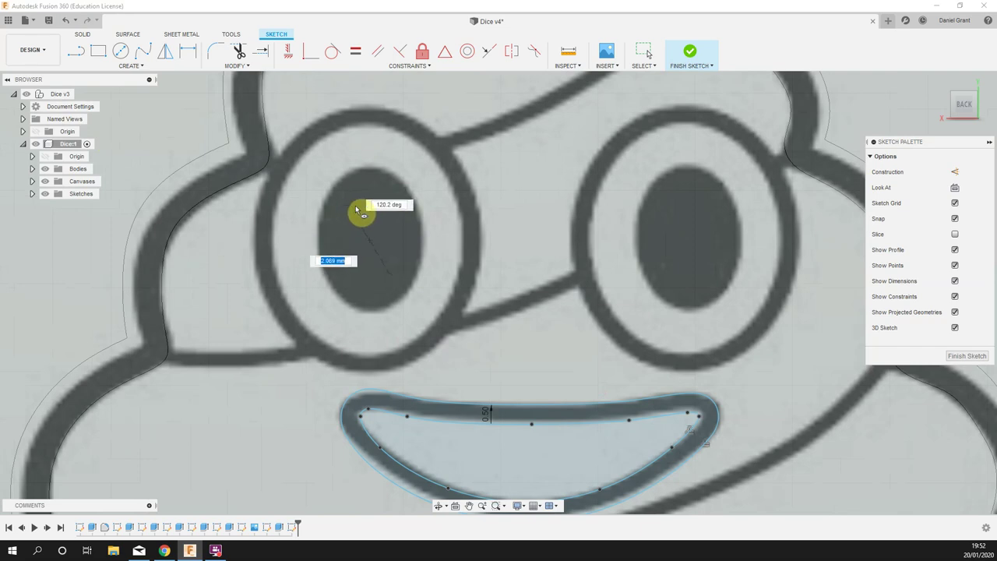
left_click(369, 169)
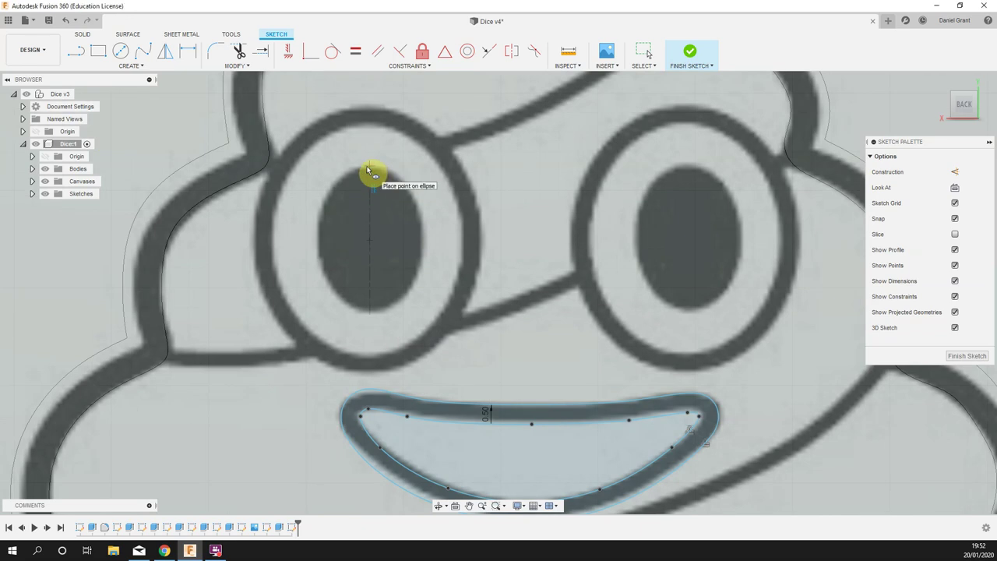
left_click(424, 246)
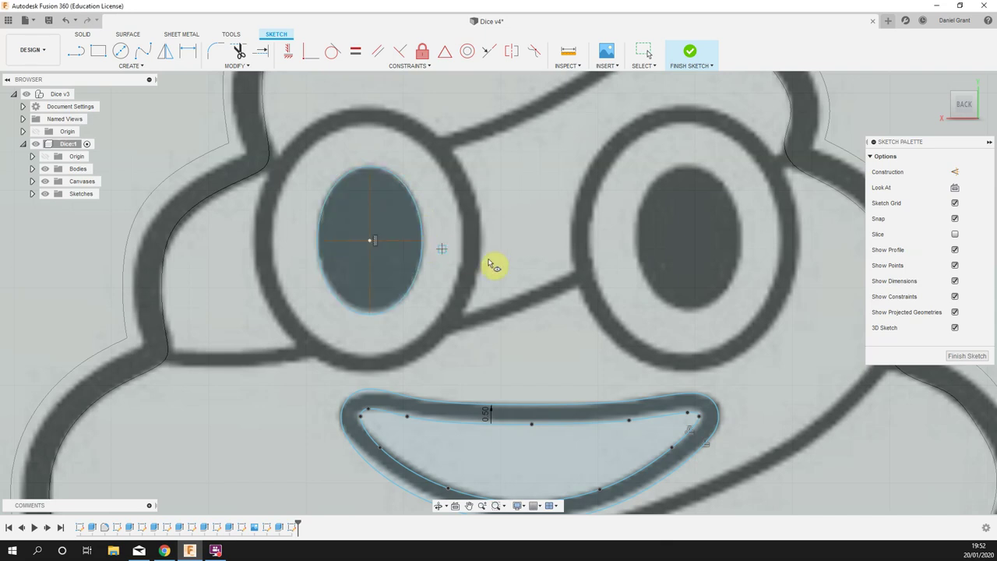
- Draw two ellipses centred on the left eye's pupil, tracing the inner and outer edges of the eye's dark ring
left_click(372, 242)
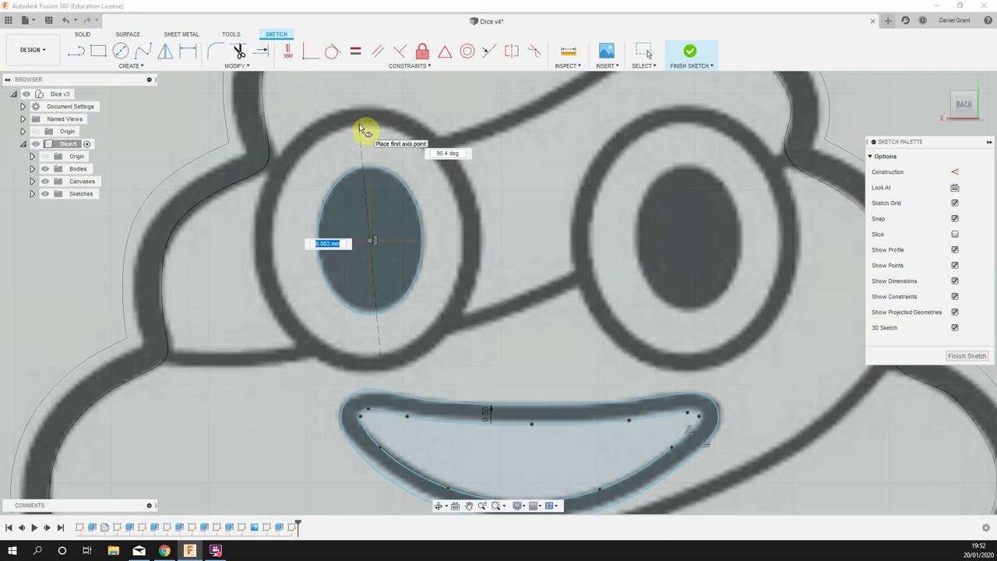
left_click(362, 123)
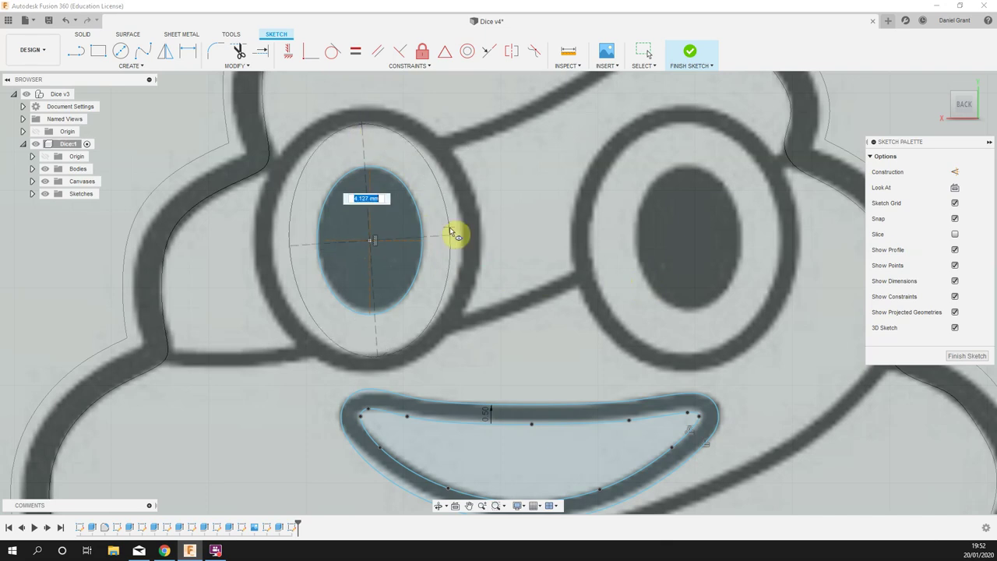
left_click(463, 233)
left_click(372, 241)
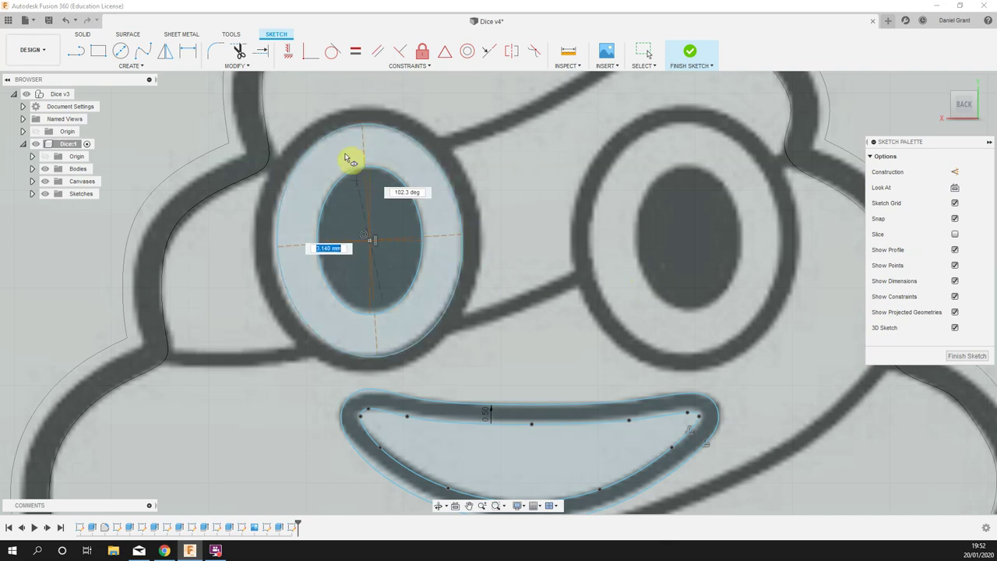
left_click(361, 108)
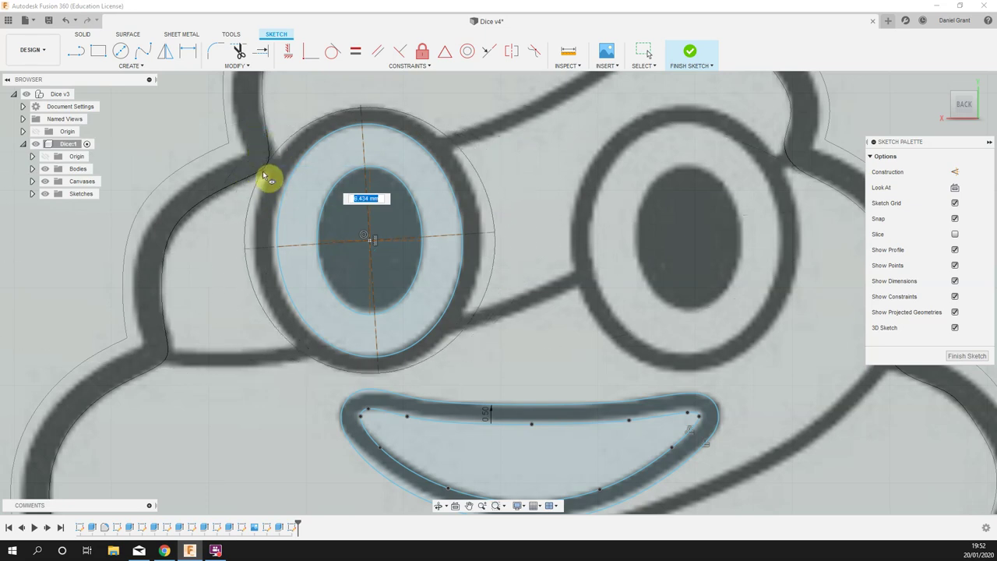
left_click(259, 249)
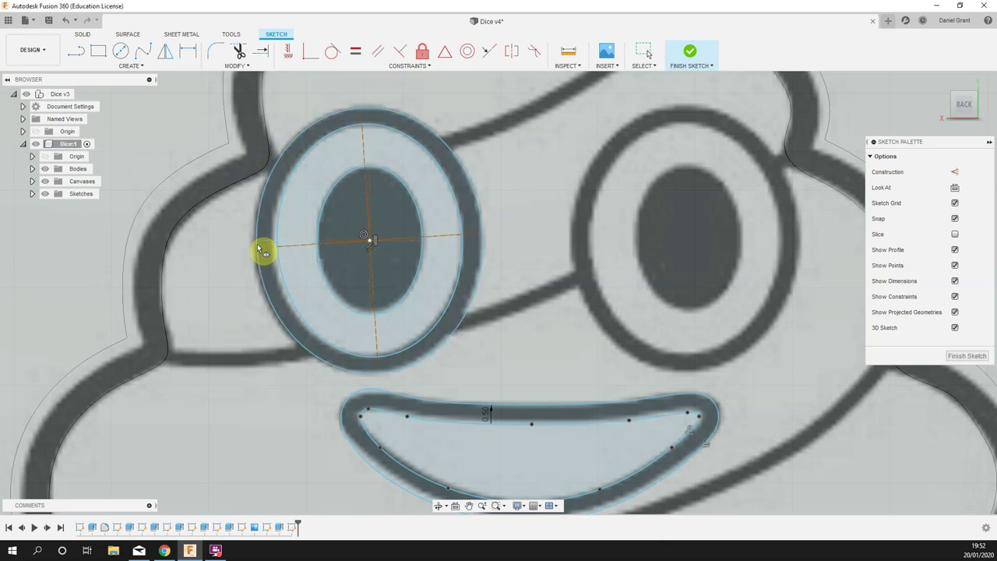
- Draw three ellipses from the centre of the right eye, tracing the pupil and the dark ring's inner and outer edges
left_click(692, 243)
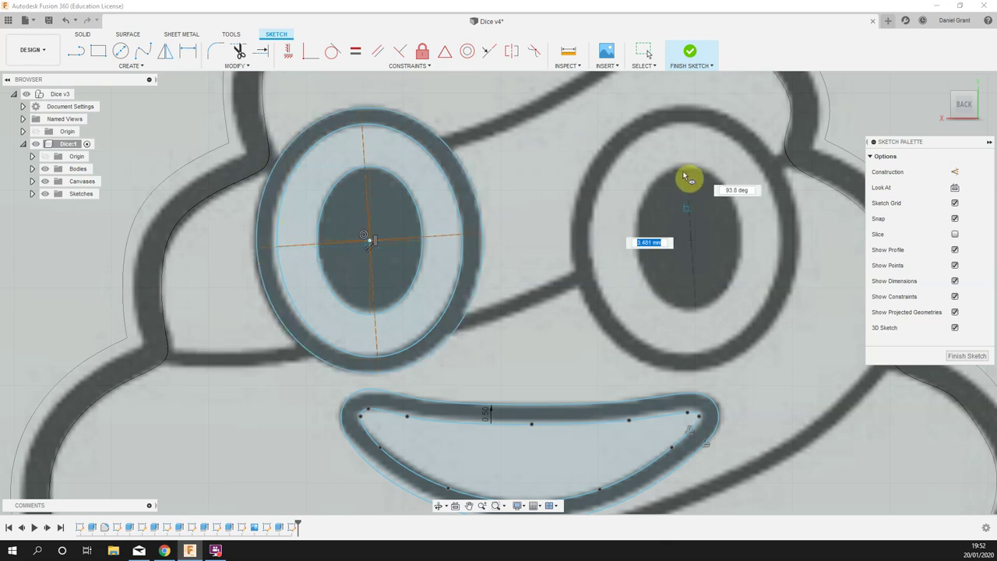
left_click(688, 167)
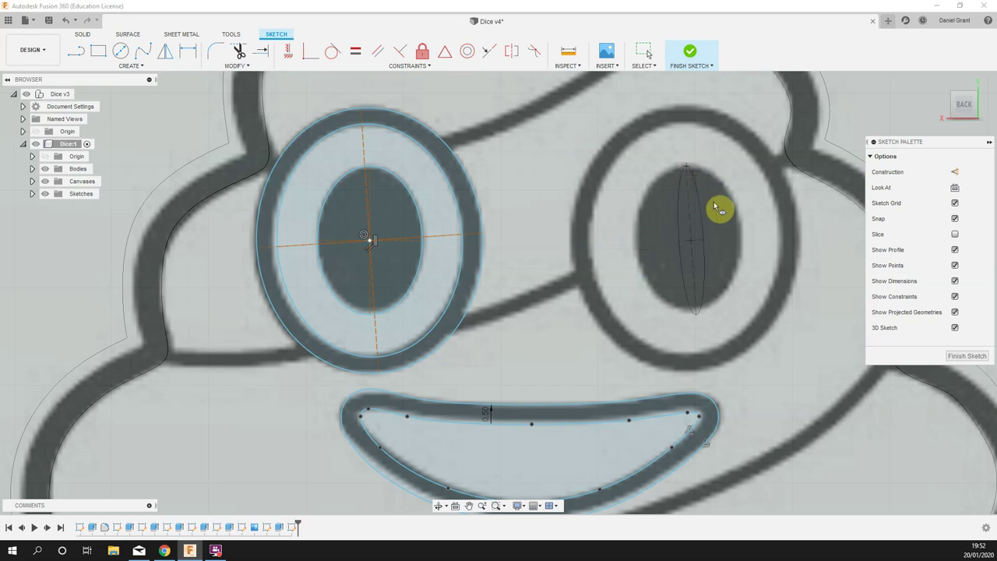
left_click(740, 240)
left_click(691, 242)
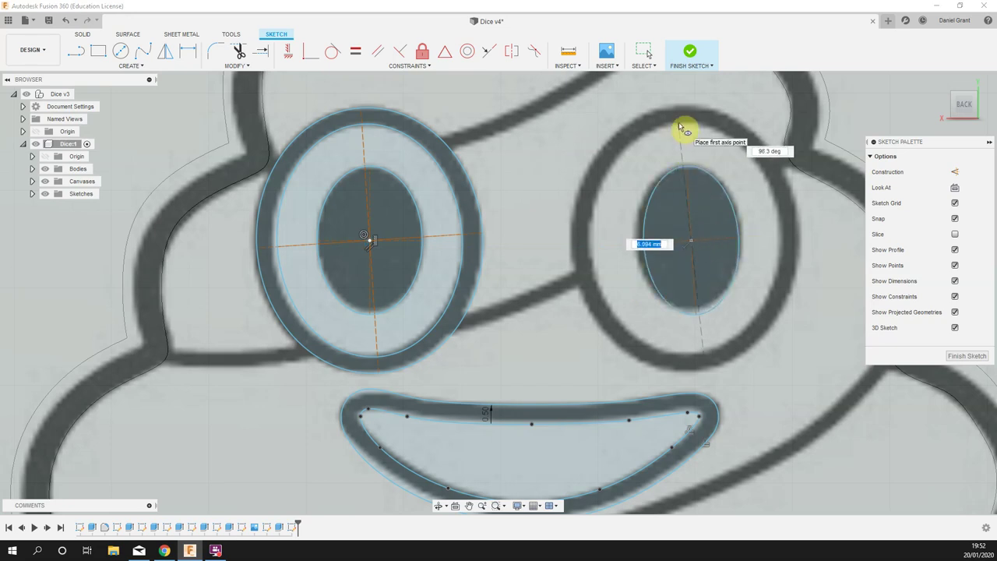
left_click(679, 123)
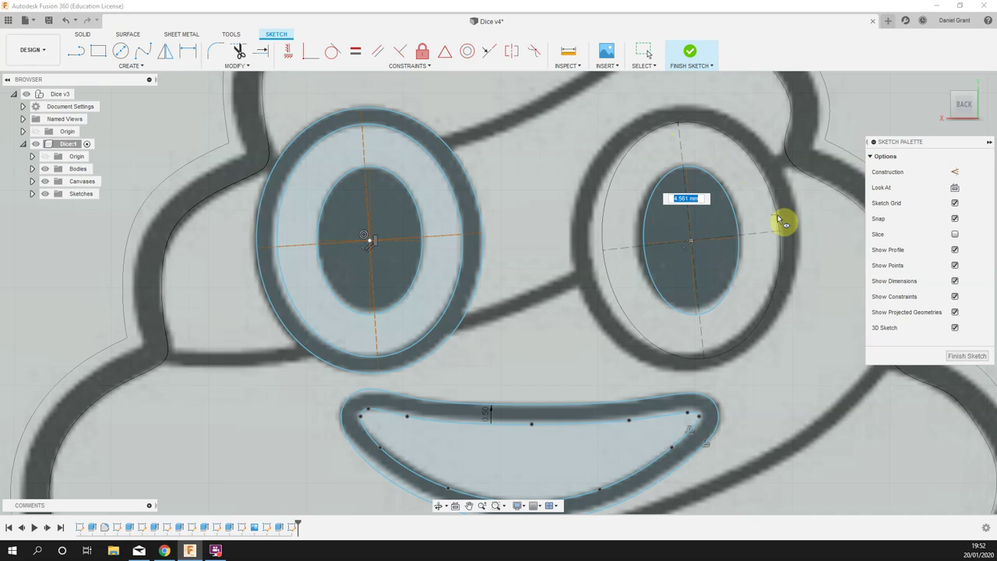
left_click(781, 213)
left_click(691, 243)
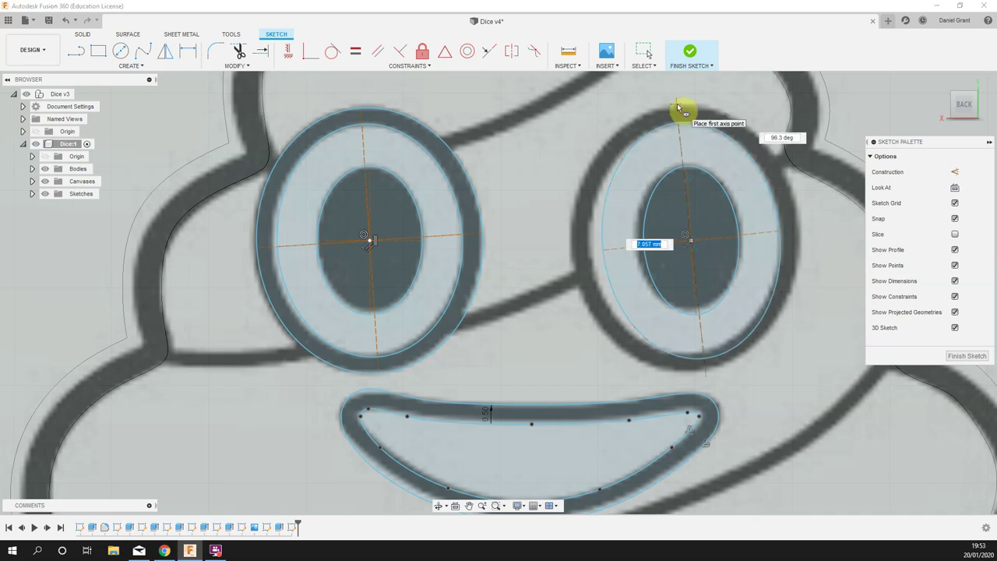
left_click(680, 113)
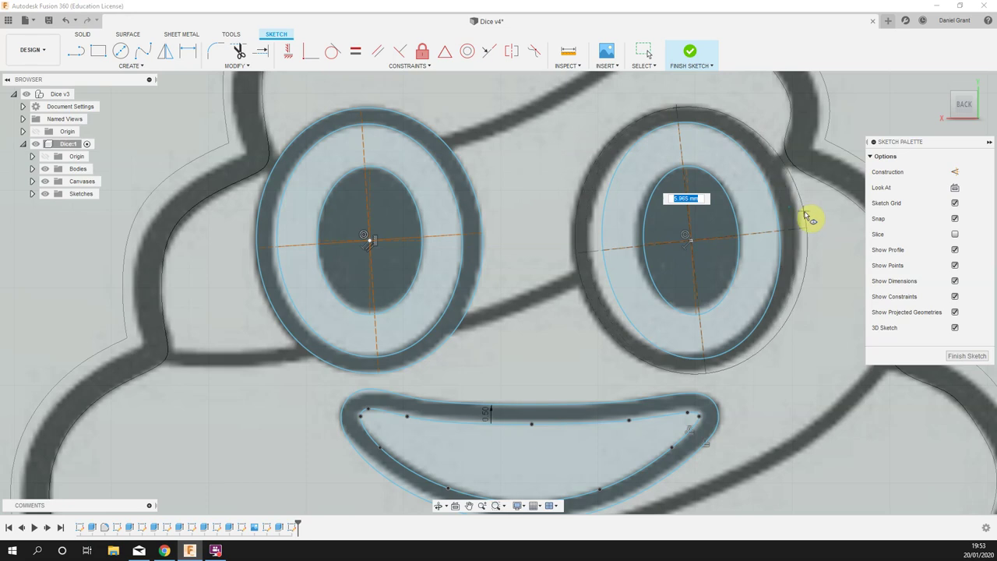
left_click(800, 221)
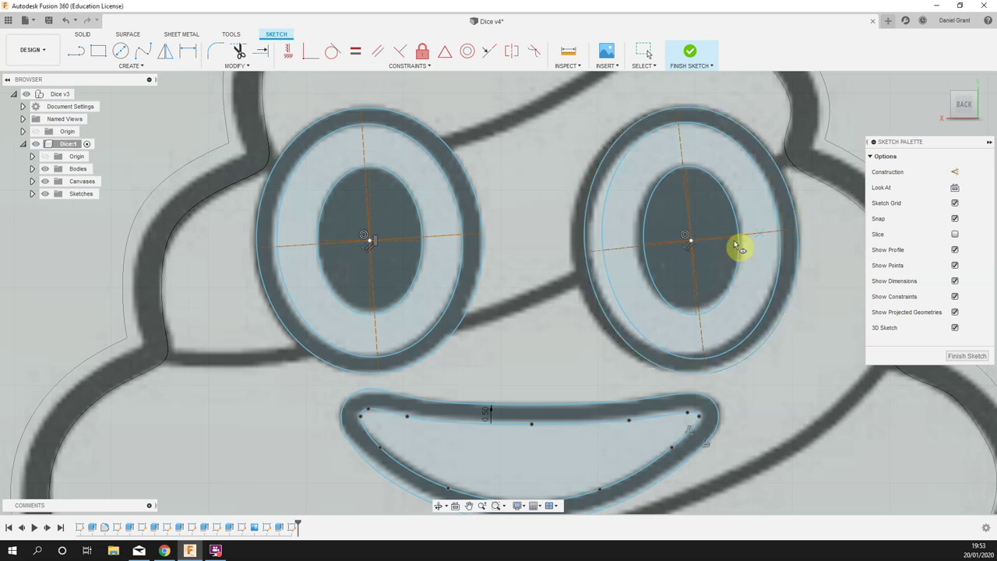
key("Escape")
- Extrude the mouth outline, both pupils and both eye rings by -1 mm to cut them into the dice's back face
scroll(481, 249, "up", 2)
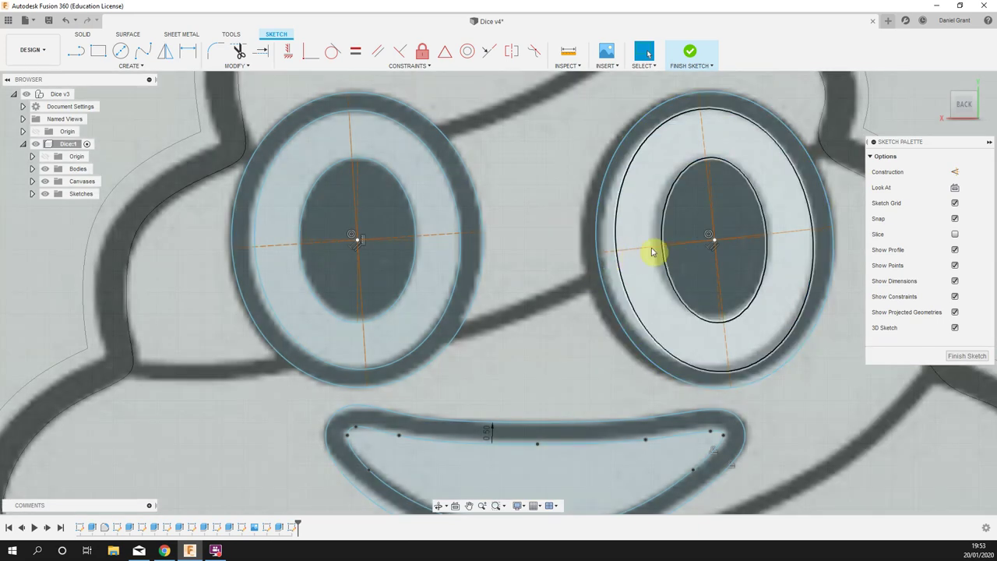
scroll(632, 265, "down", 5)
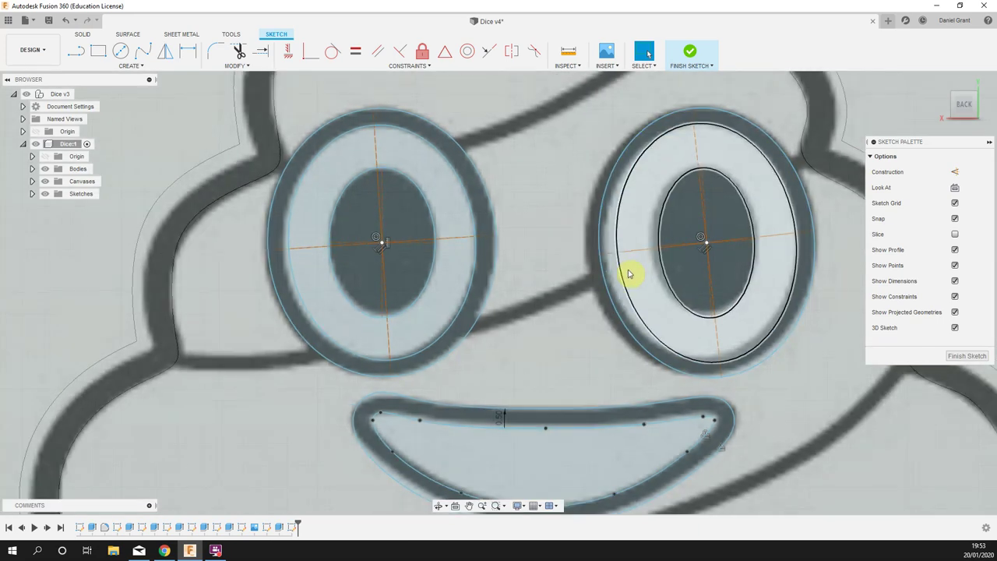
middle_click_drag(626, 276, 567, 287)
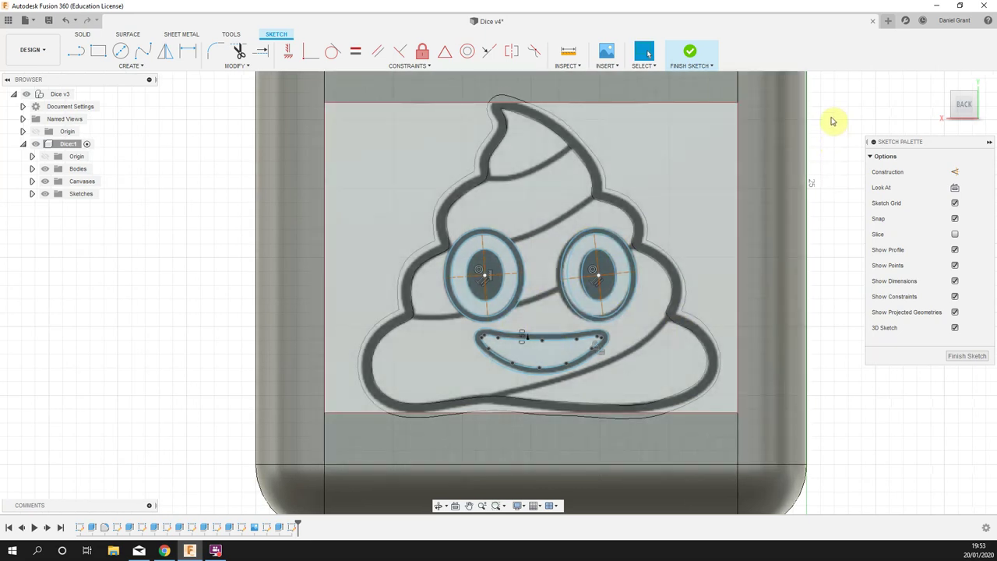
right_click(835, 135)
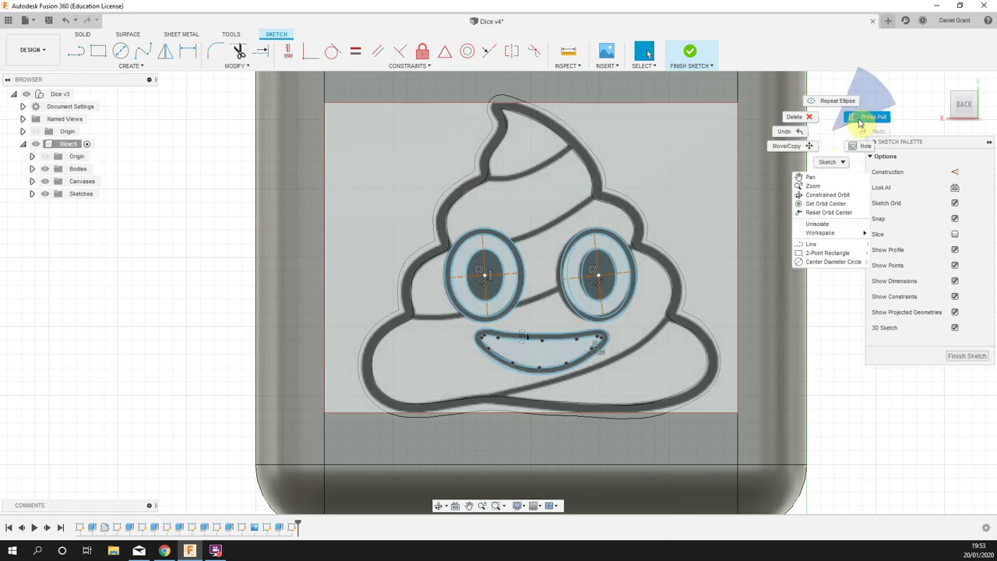
left_click(860, 121)
scroll(790, 251, "up", 3)
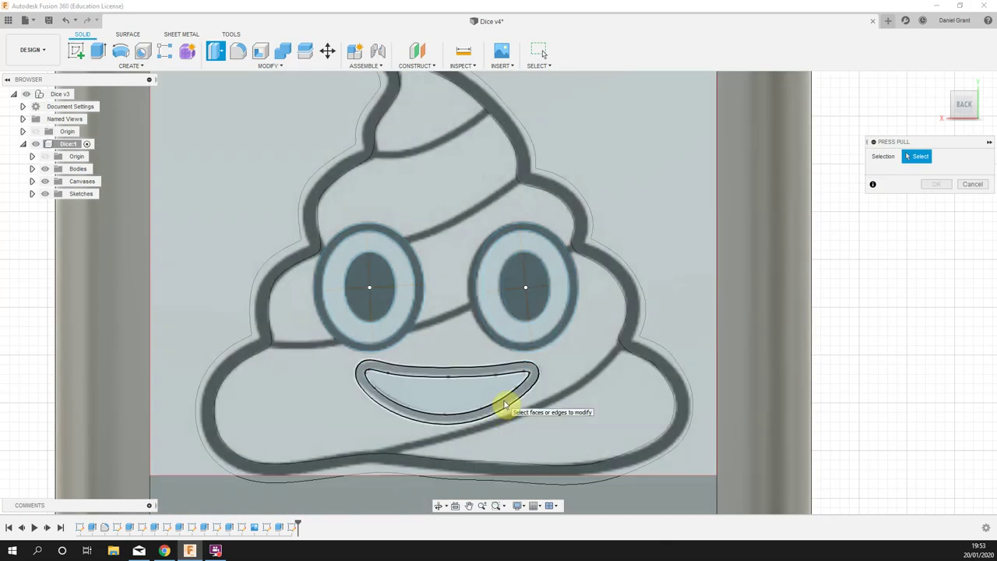
left_click(505, 404)
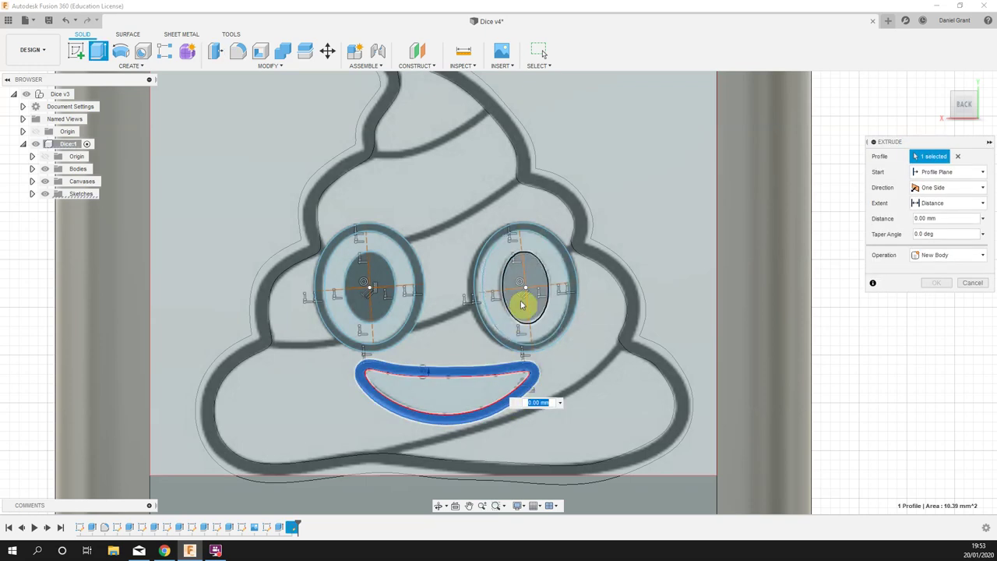
left_click(523, 298)
left_click(370, 294)
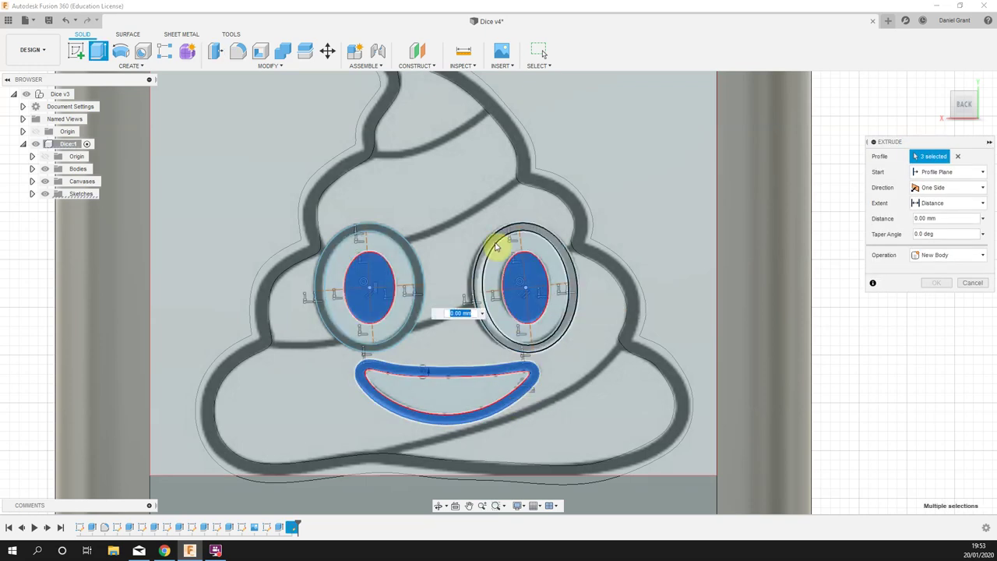
left_click(496, 247)
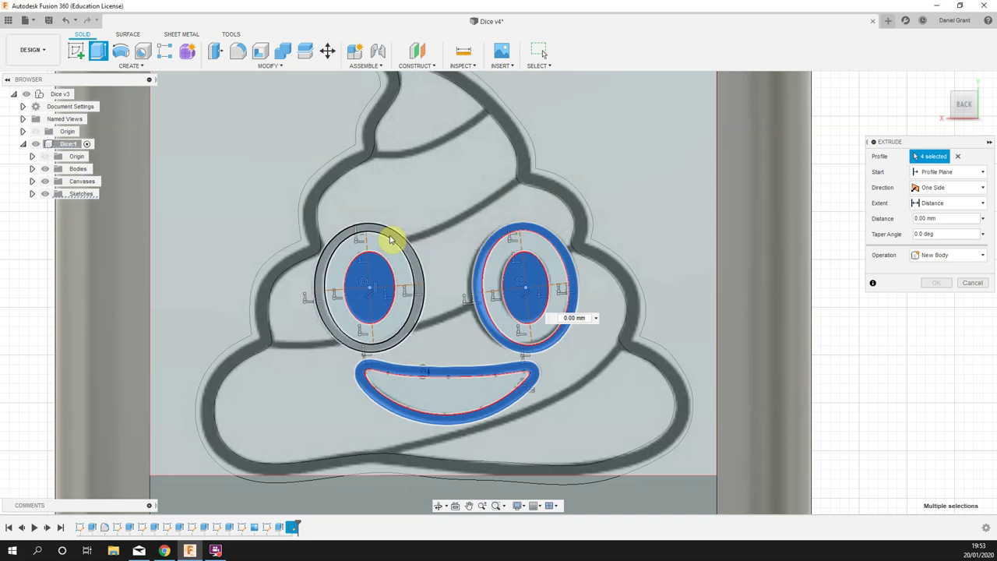
left_click(391, 239)
middle_click_drag(853, 107, 338, 270, "shift")
type("-1")
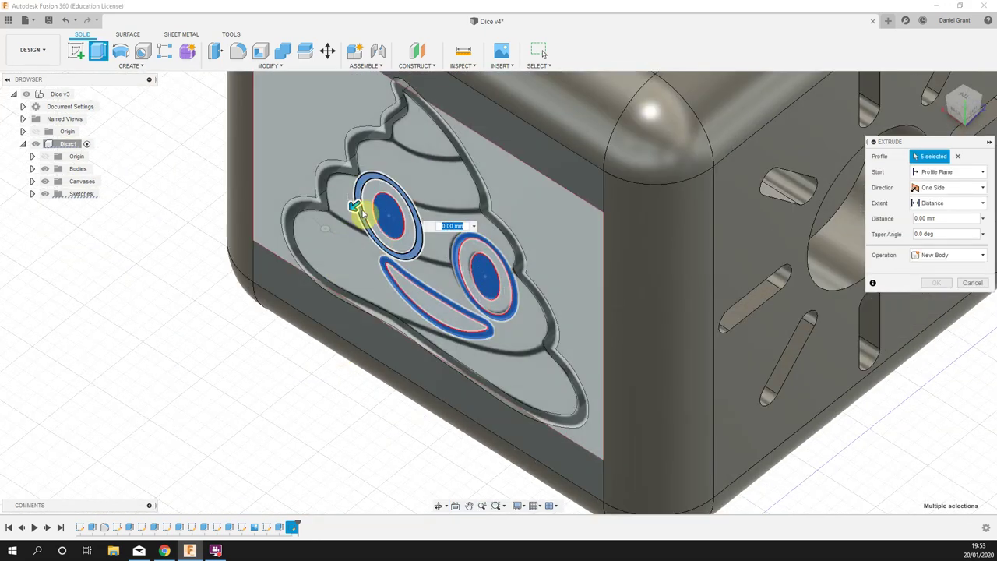
left_click_drag(372, 201, 416, 158)
left_click(937, 299)
- Hide the canvases so the traced emoji image no longer covers the dice's back face
scroll(904, 300, "down", 10)
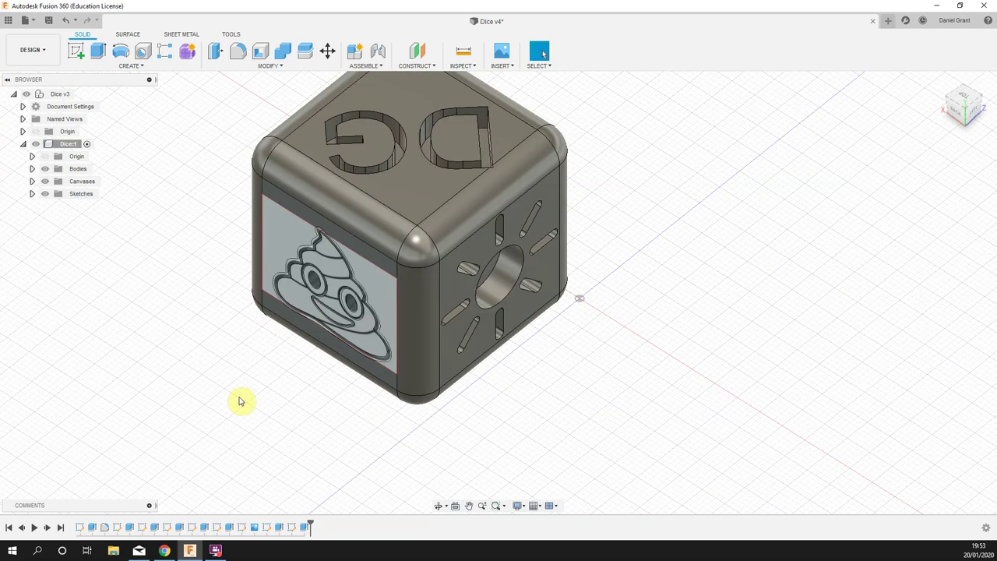
middle_click_drag(222, 419, 81, 309, "shift")
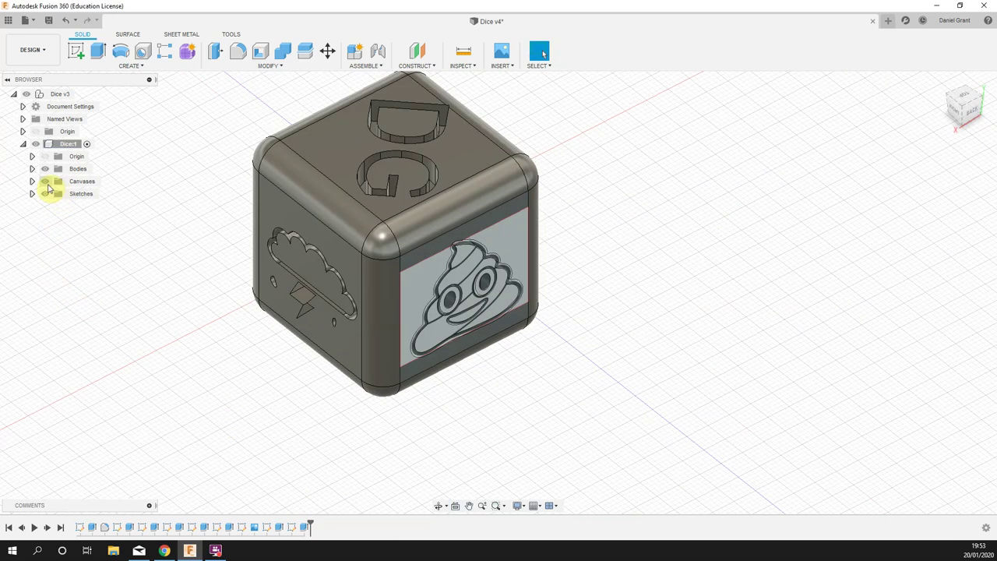
left_click(45, 183)
mouse_move(646, 283)
middle_mouse_down("shift")
mouse_move(601, 257)
mouse_move(641, 298)
mouse_move(641, 288)
mouse_move(640, 298)
middle_mouse_up("shift")
scroll(460, 328, "up", 5)
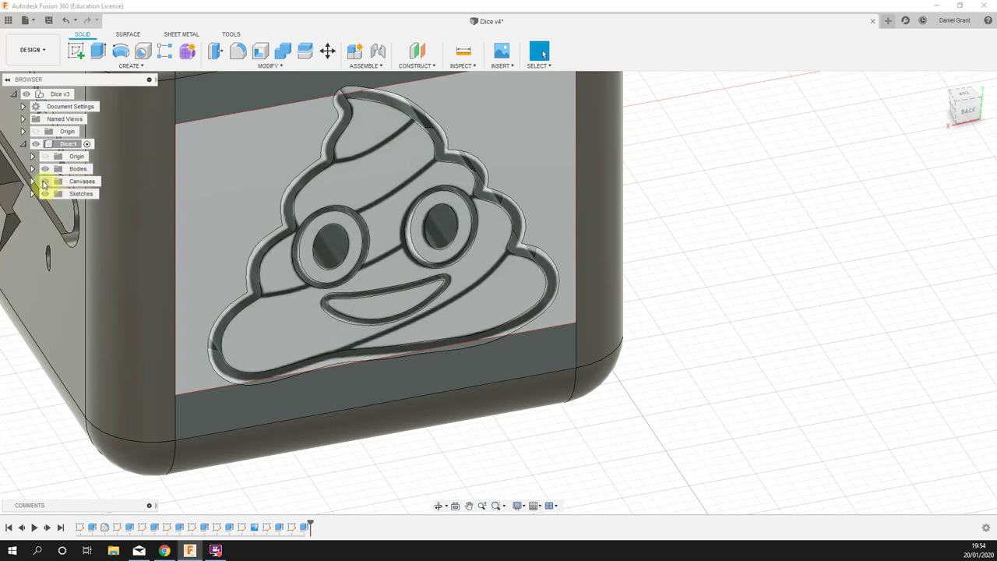
- Examine the dice from all around, including the bottom, the lettered top and the engraved sides
scroll(166, 187, "down", 8)
middle_click_drag(657, 338, 685, 427)
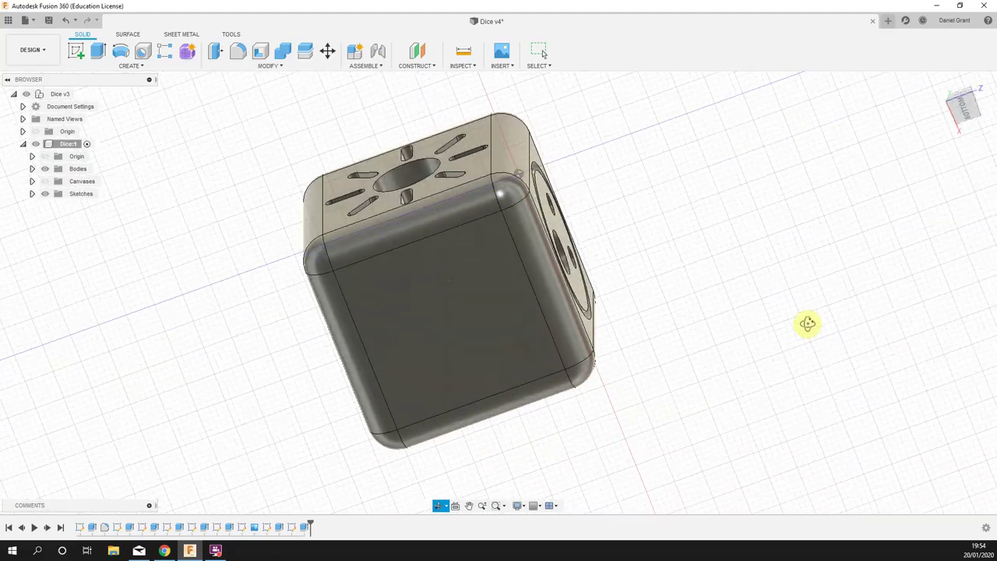
middle_click_drag(870, 417, 745, 340, "shift")
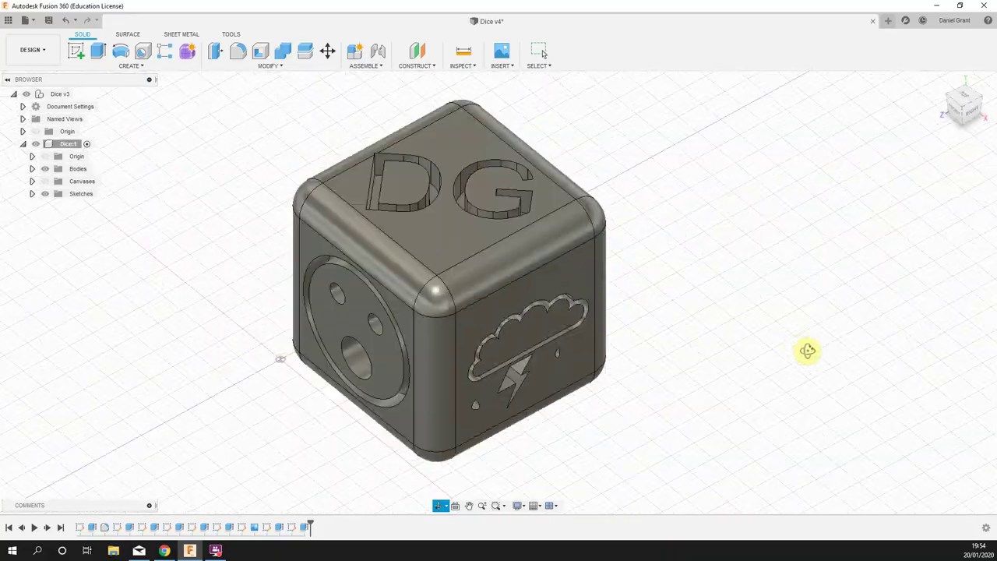
left_click_drag(858, 251, 506, 315)
key("Escape")
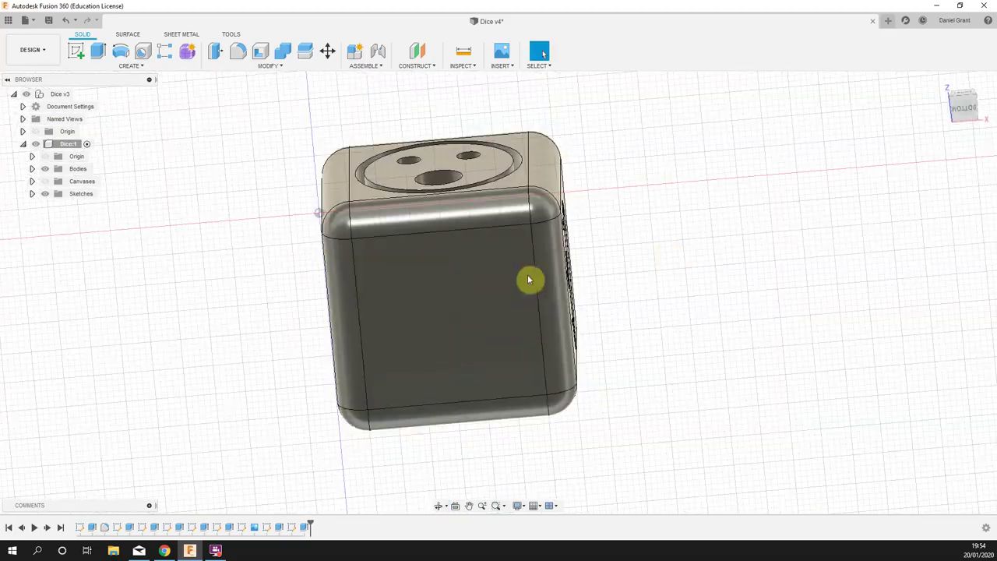
middle_click_drag(787, 196, 837, 294, "shift")
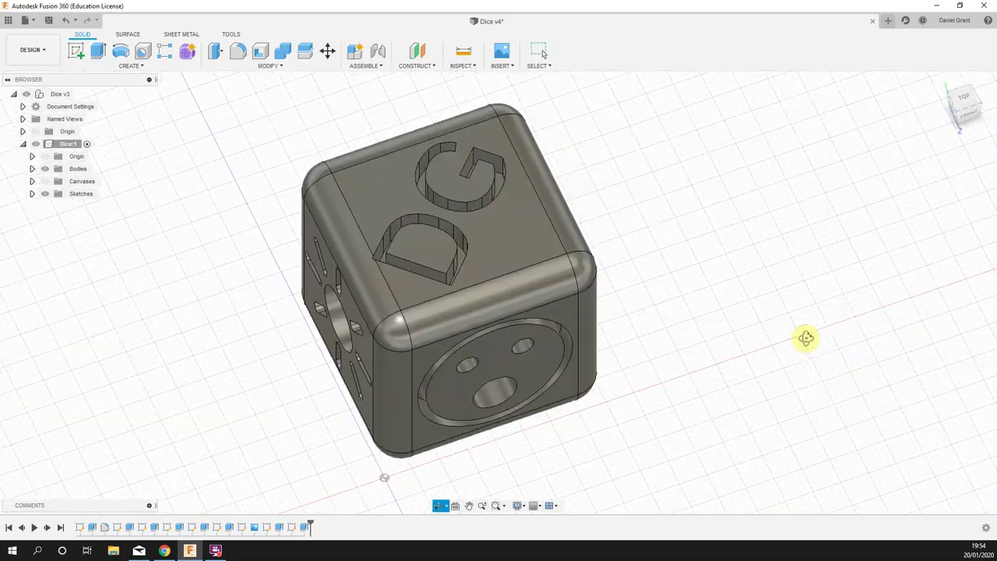
middle_click_drag(688, 338, 635, 307, "shift")
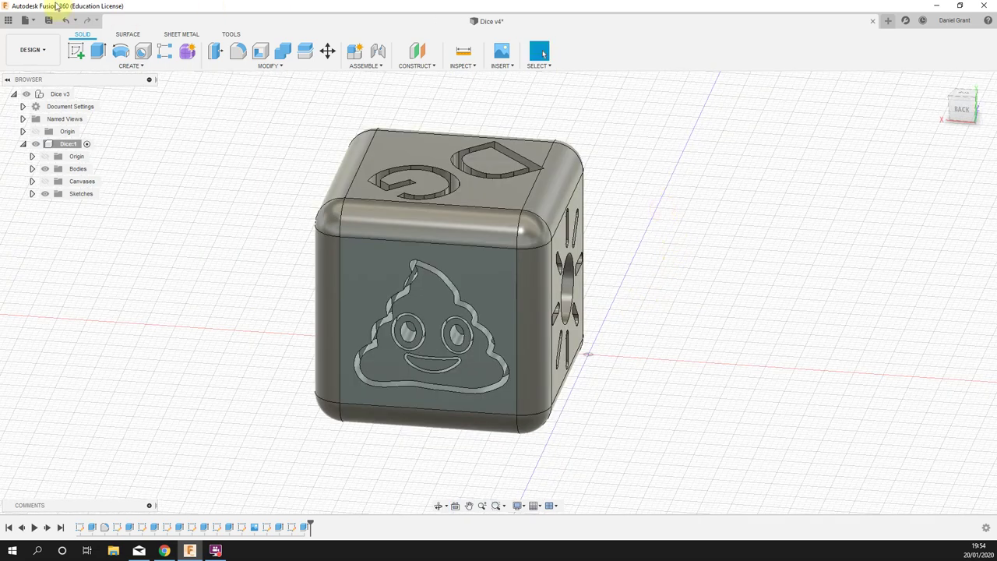
- Save the dice design with the version description "Complete"
left_click(48, 20)
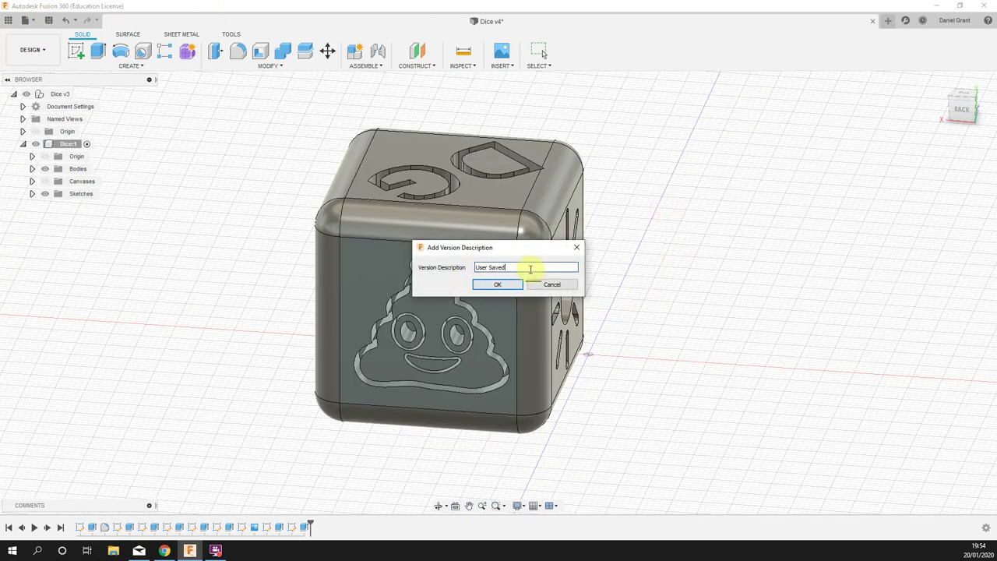
type("cOMPLET")
key("BackSpace")
key("BackSpace")
key("BackSpace")
key("BackSpace")
key("BackSpace")
key("BackSpace")
key("BackSpace")
key("Caps_Lock")
type("Complete")
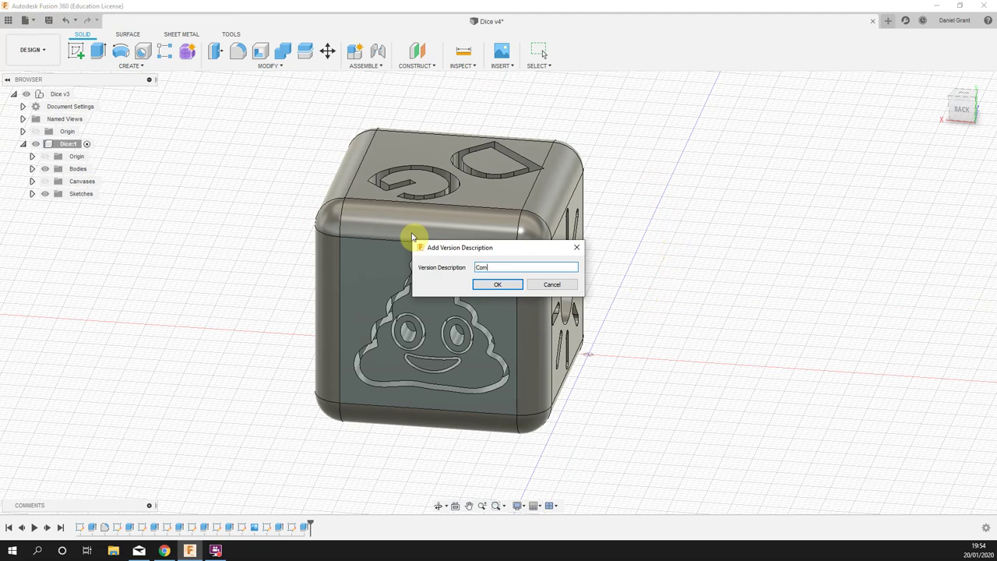
left_click(508, 285)
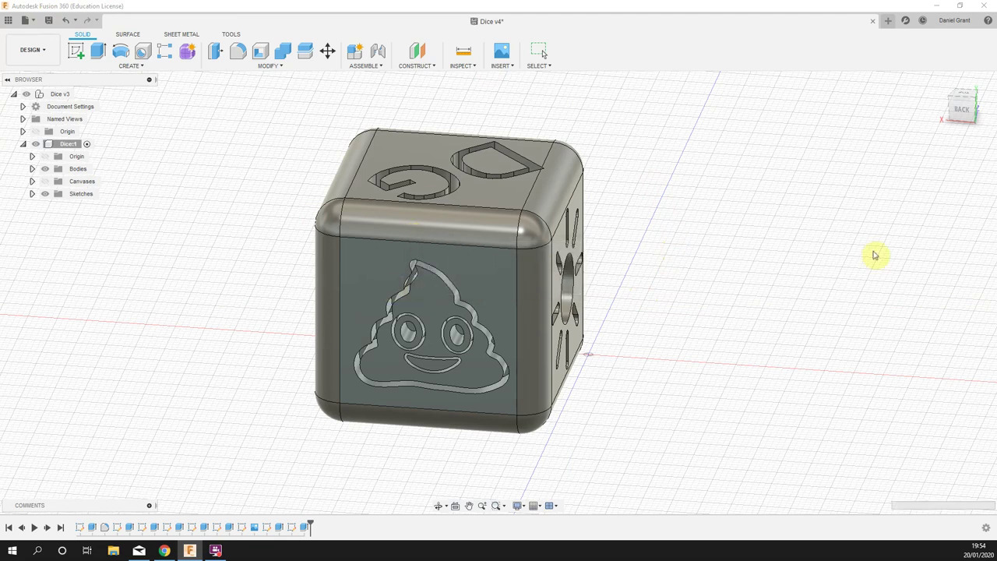